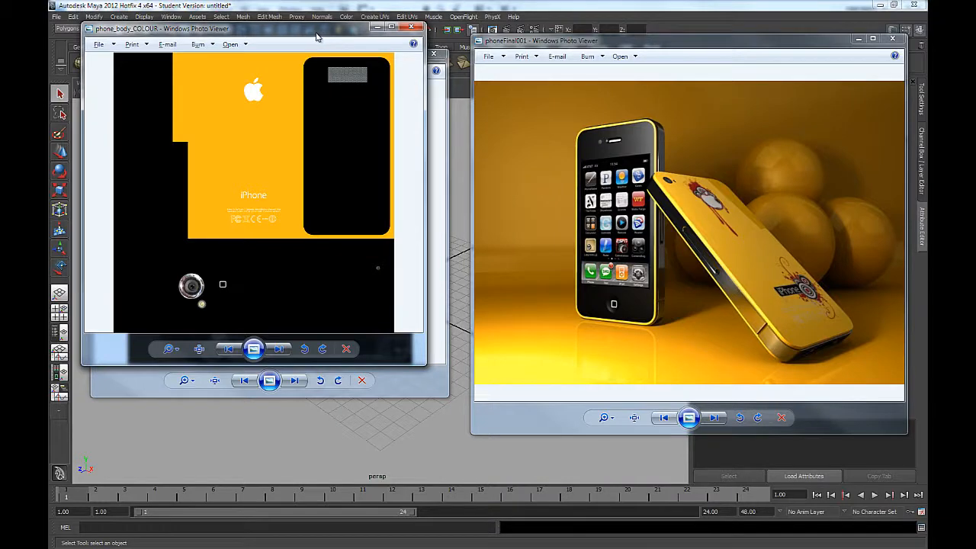
Reposition the phone_body_COLOUR and phone_body_TEMPLATE image windows, and enlarge the colour map to view it over the template.
left_click_drag(315, 37, 333, 64)
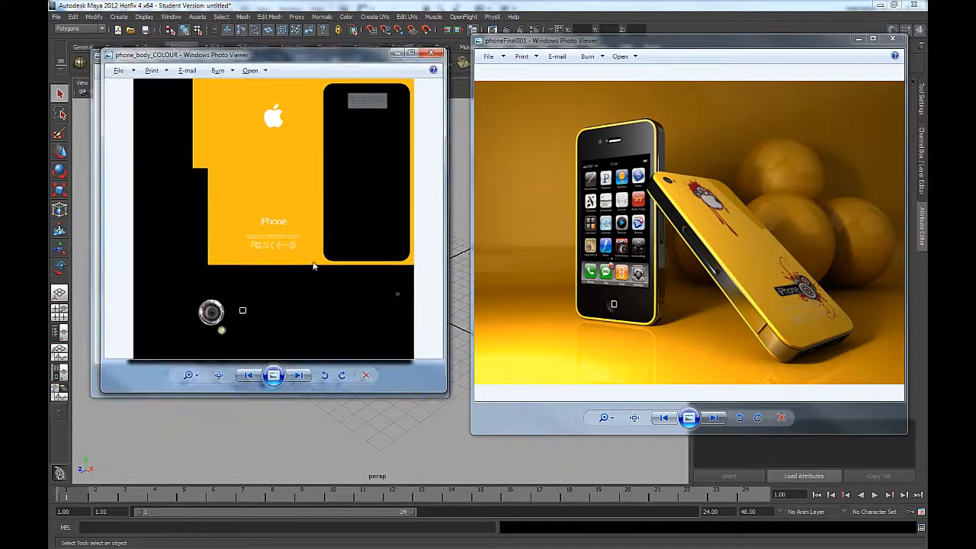
left_click_drag(444, 396, 454, 418)
left_click_drag(354, 58, 348, 117)
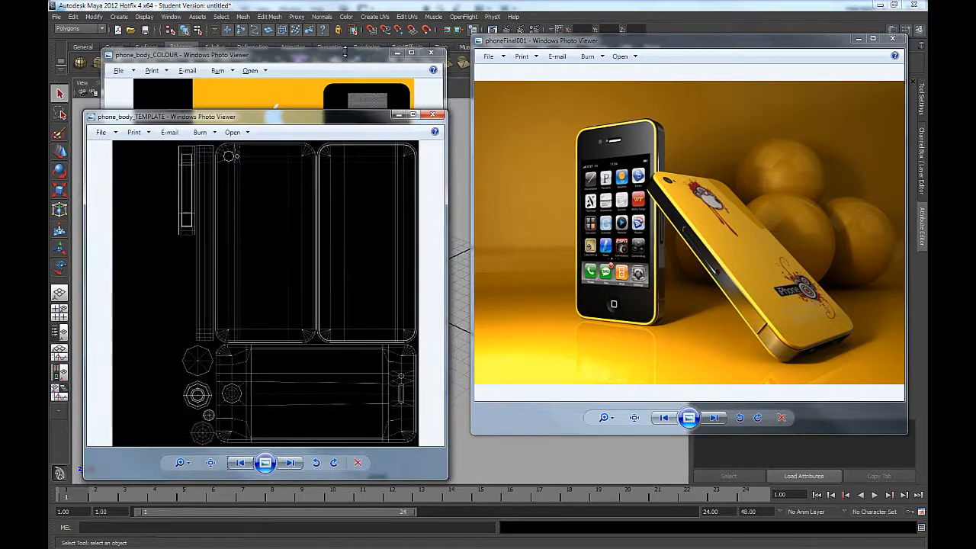
left_click(342, 61)
left_click_drag(342, 67, 319, 47)
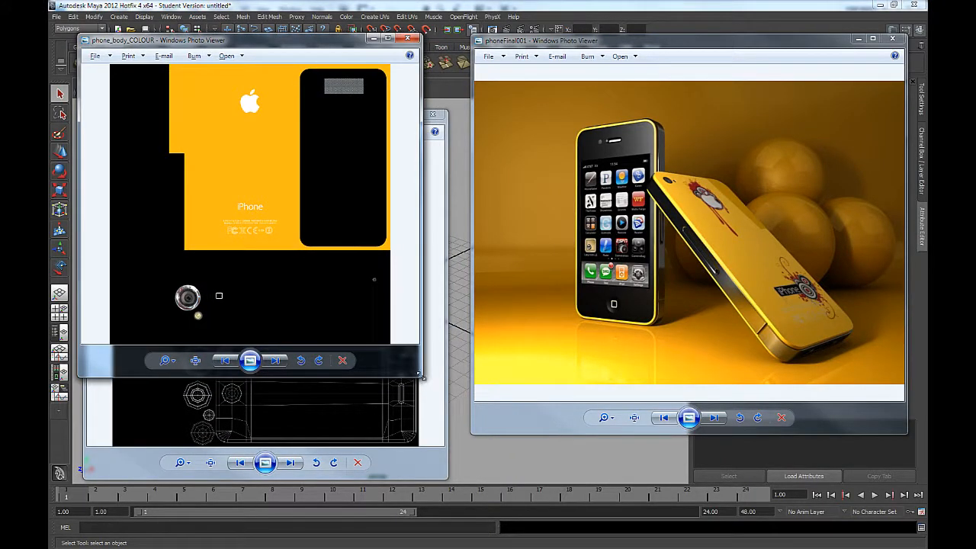
left_click_drag(422, 377, 441, 416)
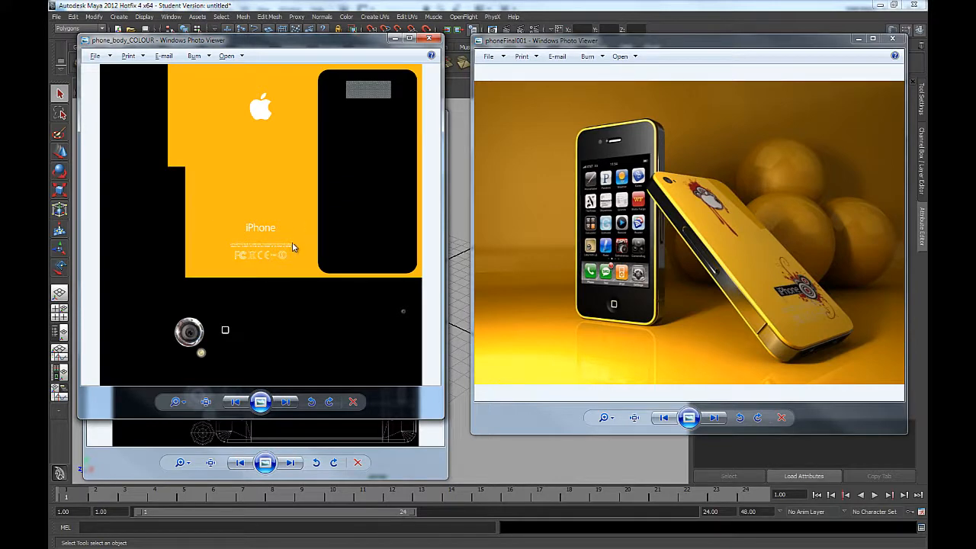
Bring the phone_body_TEMPLATE image forward, enlarge its window and place it beside the phone_body_COLOUR image to compare the two.
left_click(428, 460)
left_click_drag(282, 119, 272, 47)
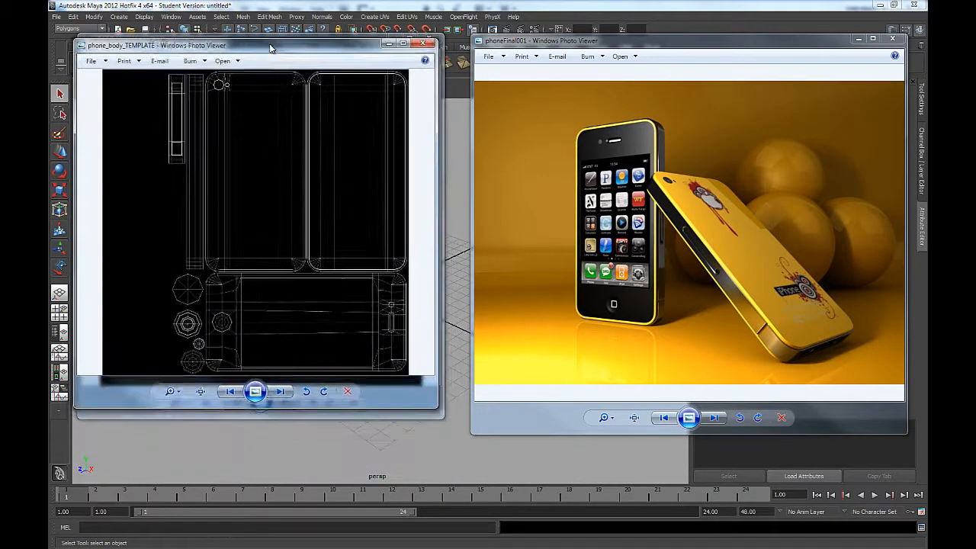
left_click_drag(427, 403, 441, 421)
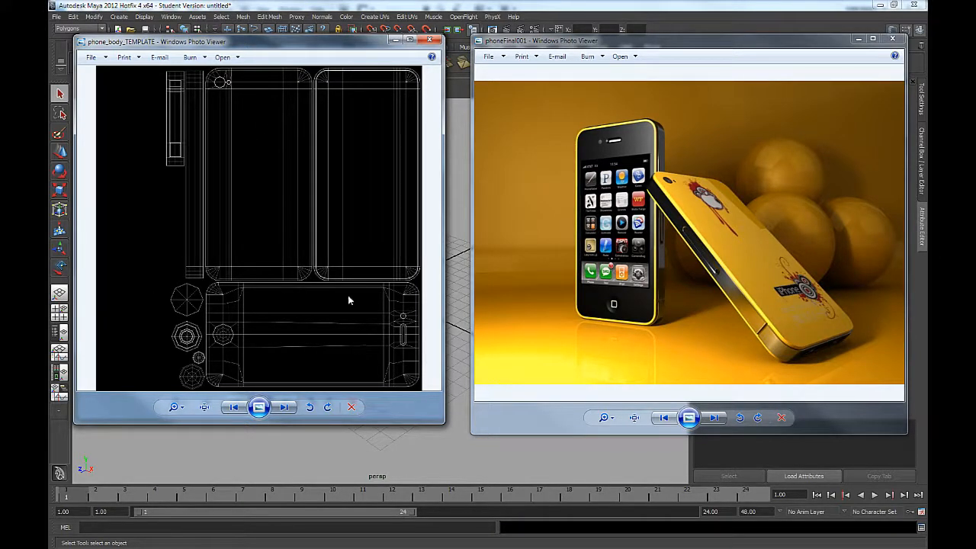
left_click_drag(259, 49, 275, 55)
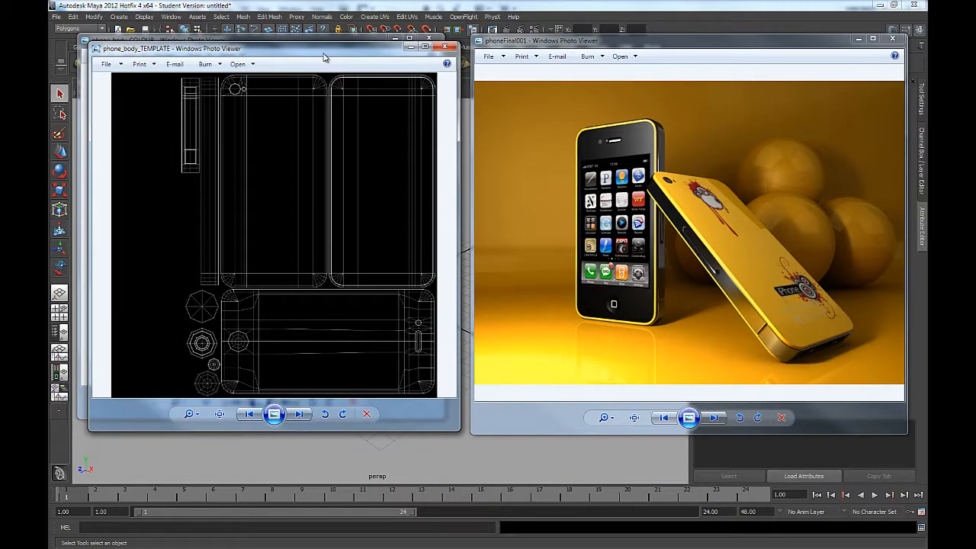
left_click_drag(323, 53, 665, 49)
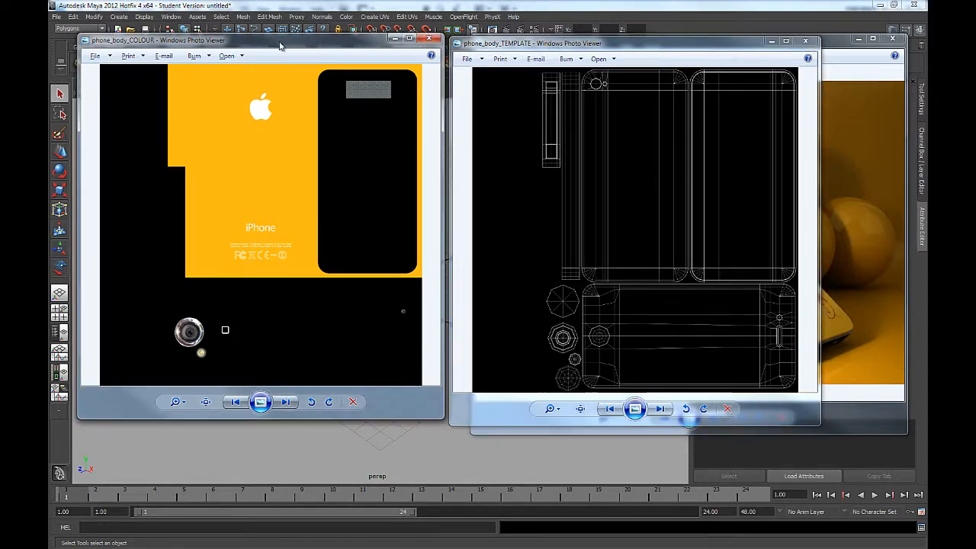
mouse_move(279, 39)
left_mouse_down()
mouse_move(311, 90)
mouse_move(278, 48)
left_mouse_up()
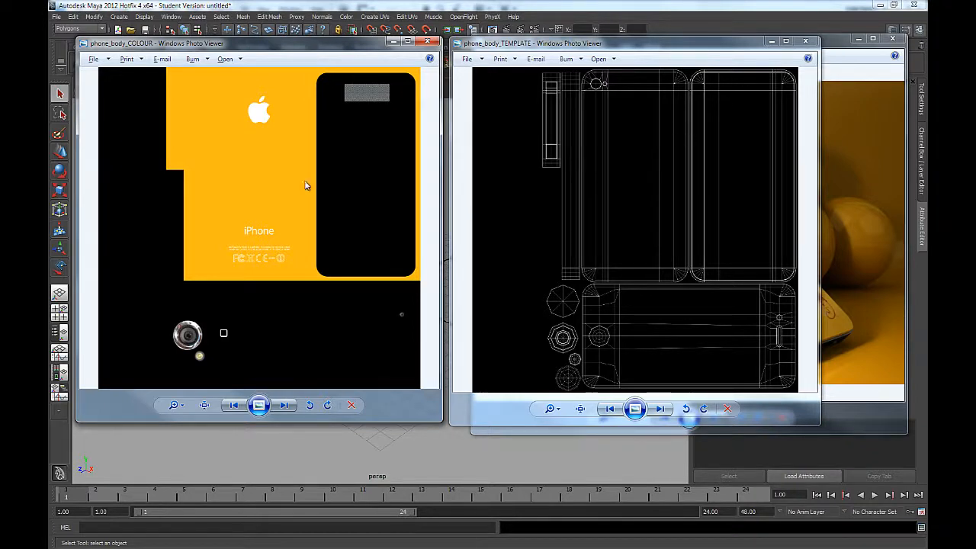
Bring the phoneFinal001 render to the front and move it between the colour map and the template.
left_click(832, 43)
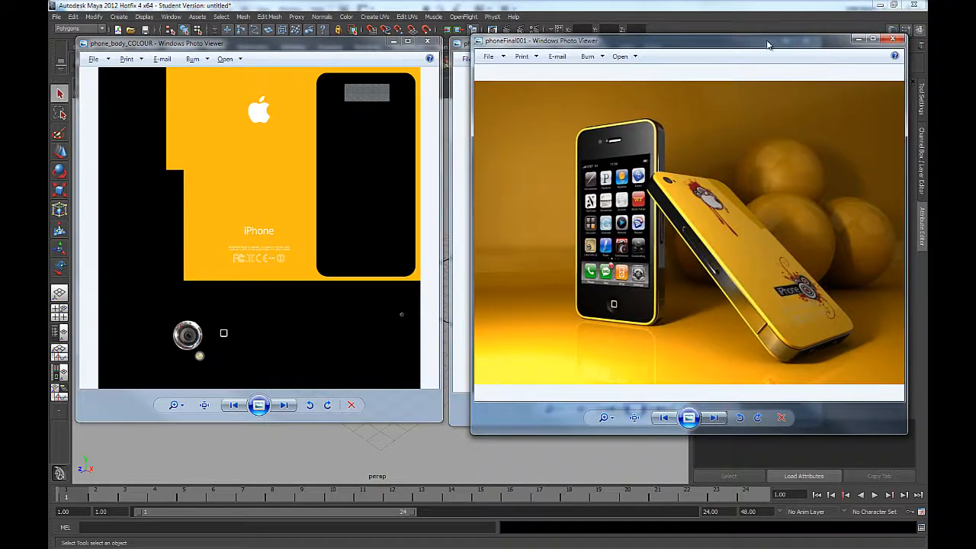
left_click_drag(758, 47, 514, 196)
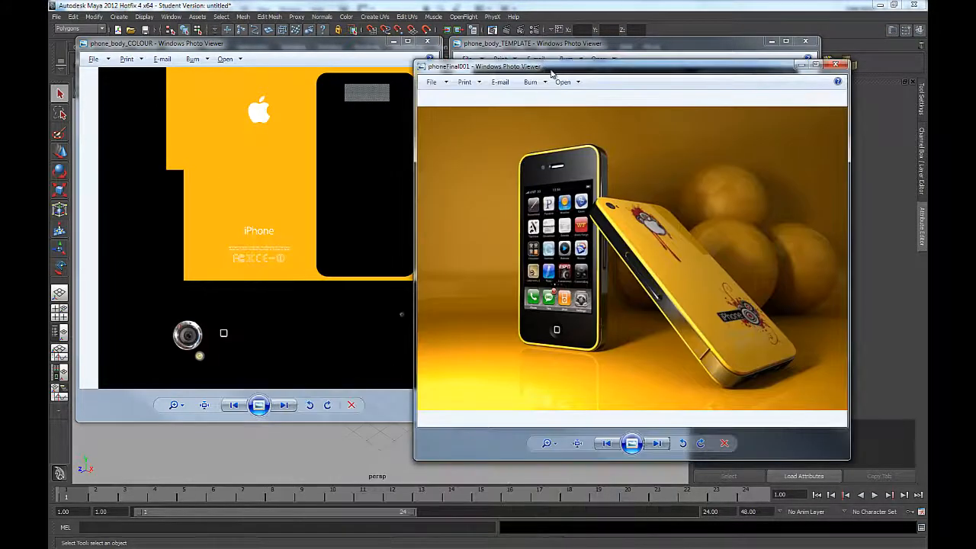
left_click_drag(546, 72, 365, 76)
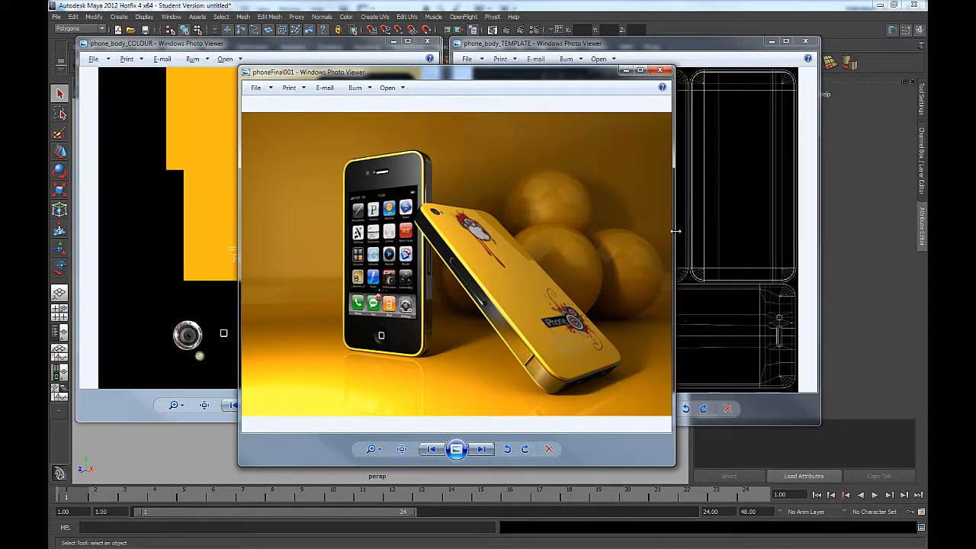
Close the phoneFinal001, phone_body_COLOUR and phone_body_TEMPLATE images to return to the empty Maya scene.
left_click(660, 70)
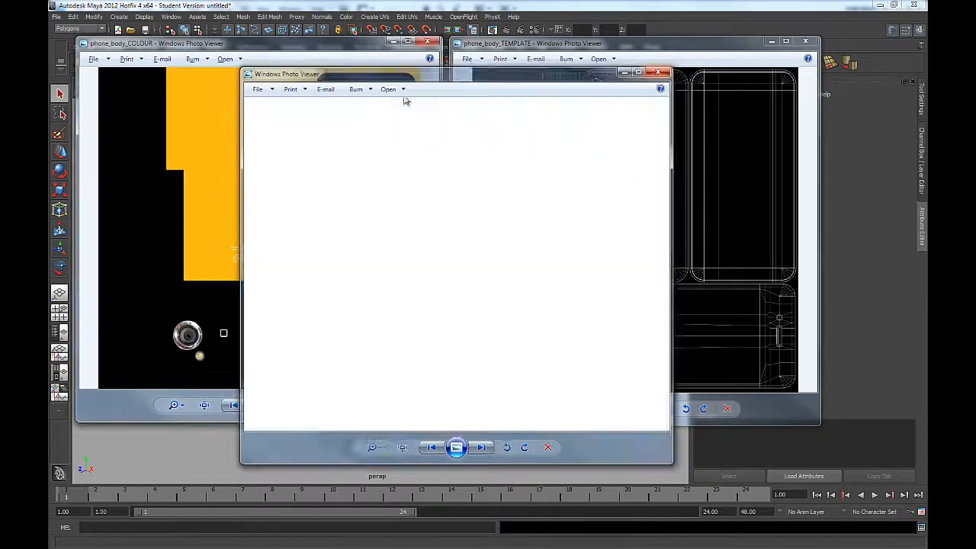
left_click(426, 42)
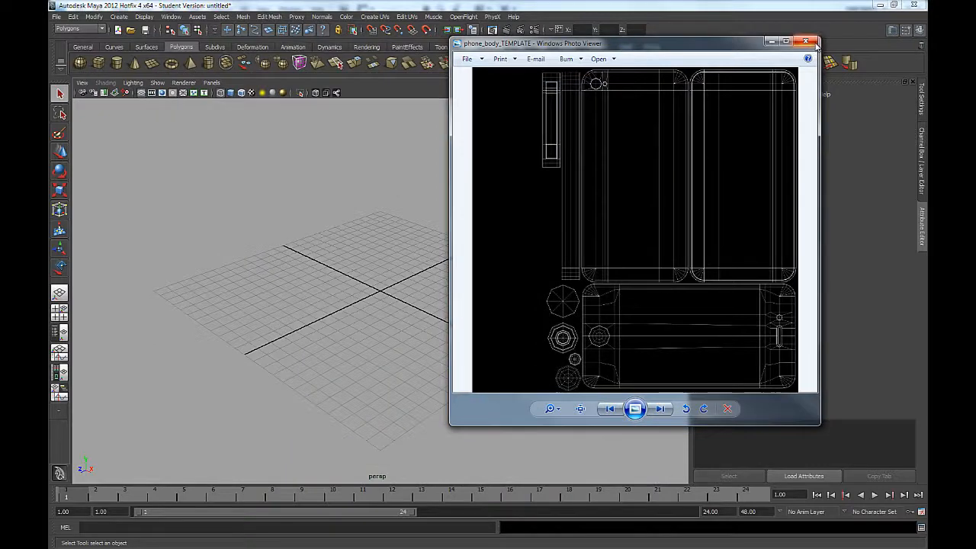
left_click(805, 41)
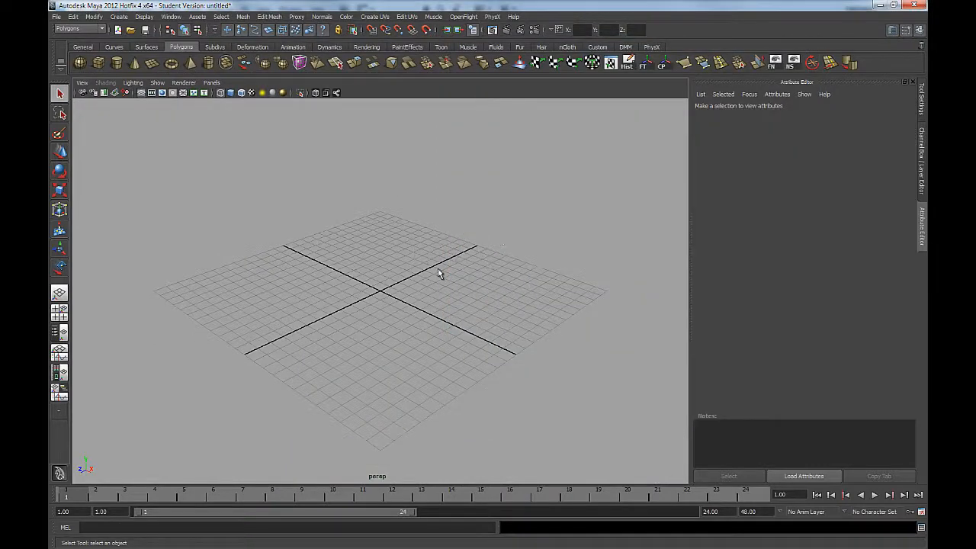
Create a polygon cube at the centre of the grid, about 6.1 wide, 6.8 high and 6.0 deep.
left_click_drag(396, 354, 397, 347, "alt")
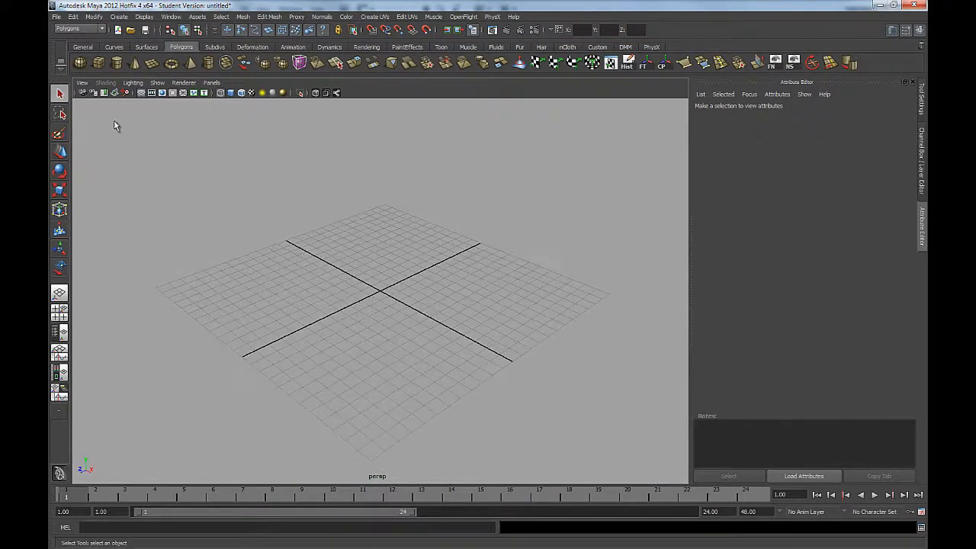
left_click(99, 63)
left_click_drag(404, 305, 442, 297)
left_click_drag(442, 297, 446, 210)
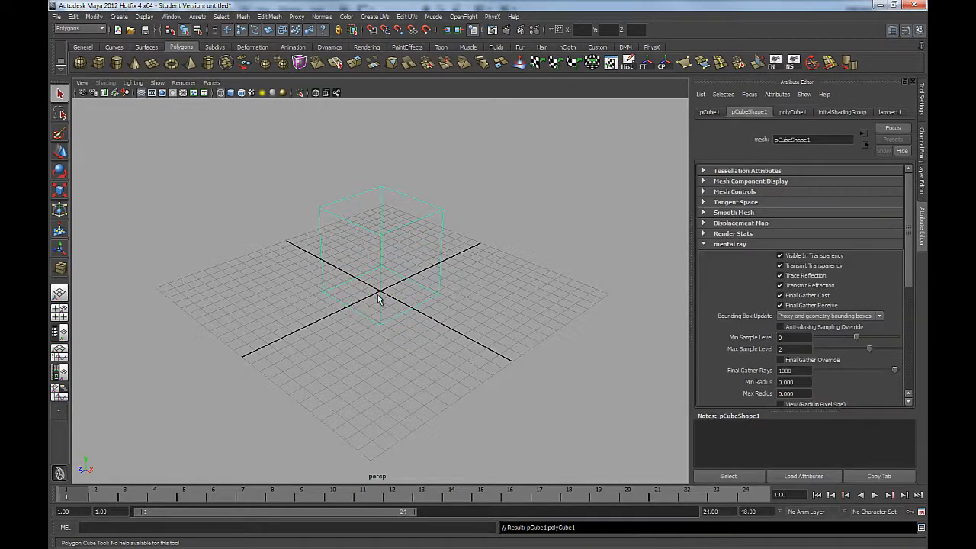
Display the cube smooth shaded and show the attributes of its lambert1 material.
left_click_drag(378, 295, 381, 298, "alt")
key("5")
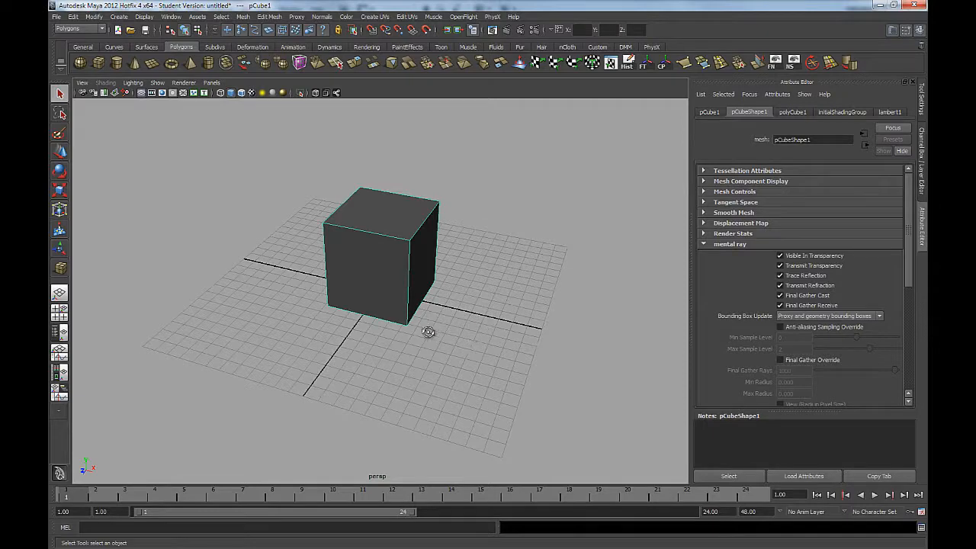
mouse_move(429, 331)
left_mouse_down("alt")
mouse_move(438, 322)
mouse_move(396, 305)
left_mouse_up("alt")
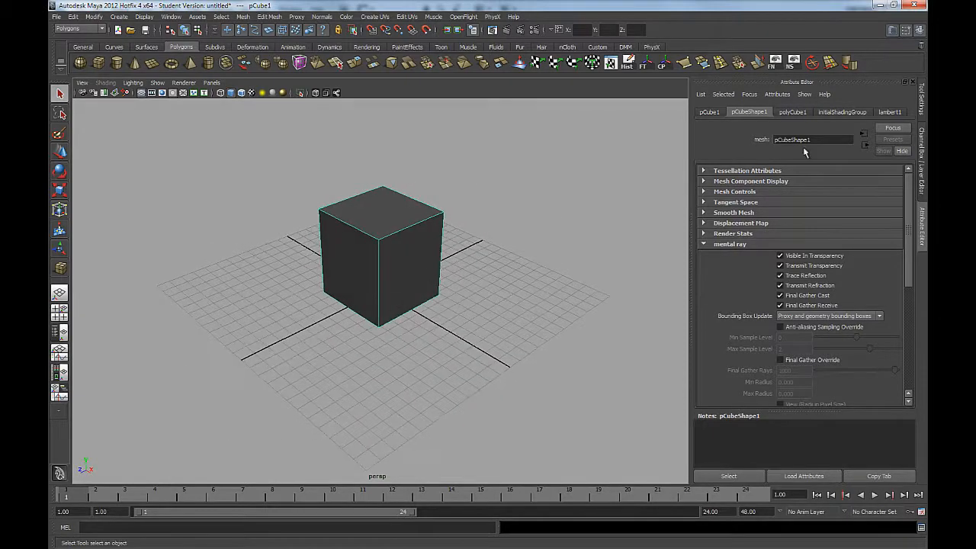
left_click(902, 113)
mouse_move(381, 218)
left_mouse_down("alt")
mouse_move(407, 221)
mouse_move(373, 225)
left_mouse_up("alt")
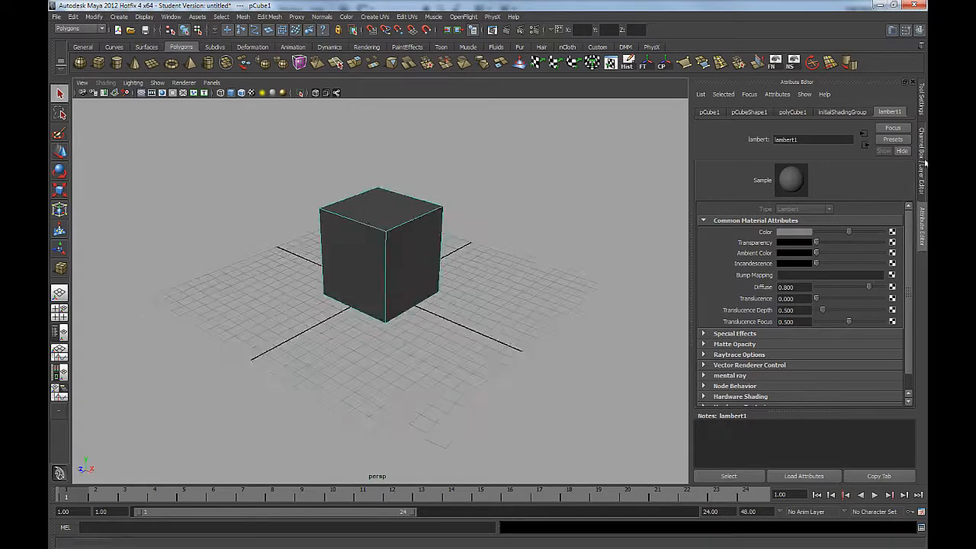
Set the cube's width, height and depth subdivisions to 2 in its polyCube1 construction inputs.
left_click(924, 134)
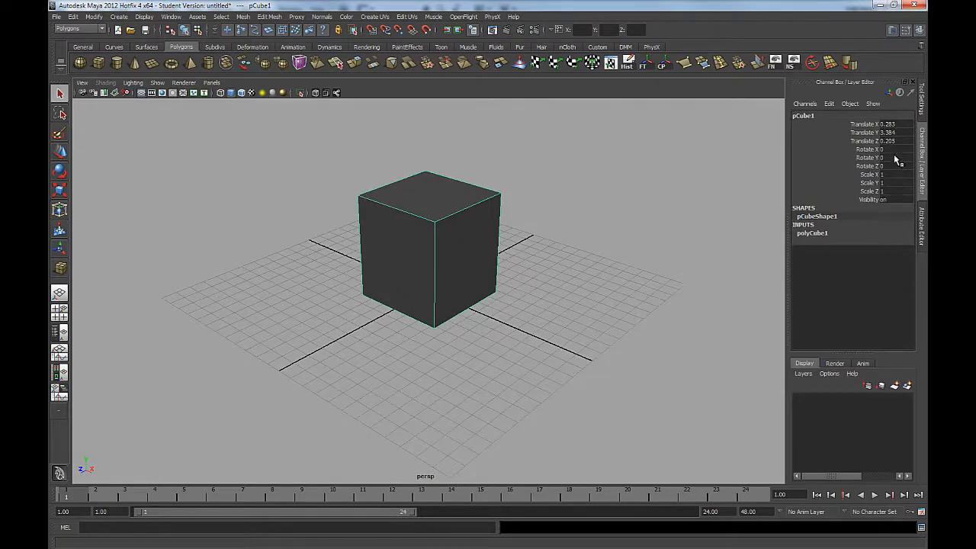
left_click(834, 234)
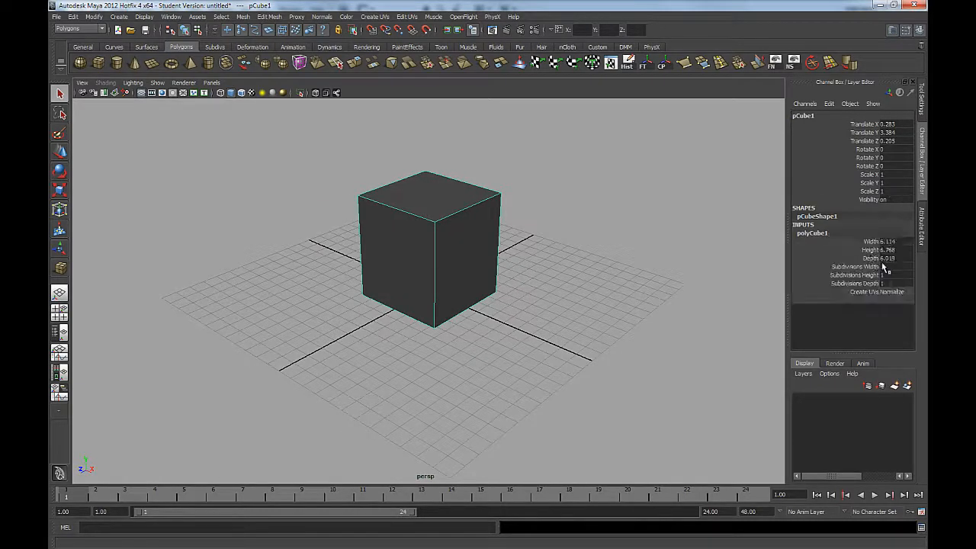
left_click_drag(885, 278, 885, 283)
type("2")
key("Return")
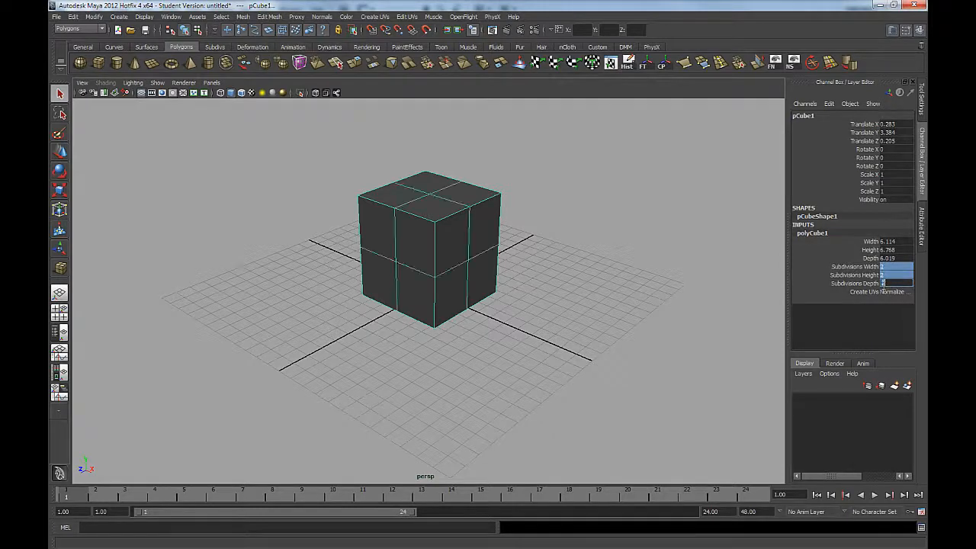
mouse_move(466, 270)
left_mouse_down("alt")
mouse_move(431, 305)
mouse_move(449, 290)
mouse_move(449, 271)
mouse_move(431, 272)
mouse_move(474, 260)
left_mouse_up("alt")
left_click(355, 65)
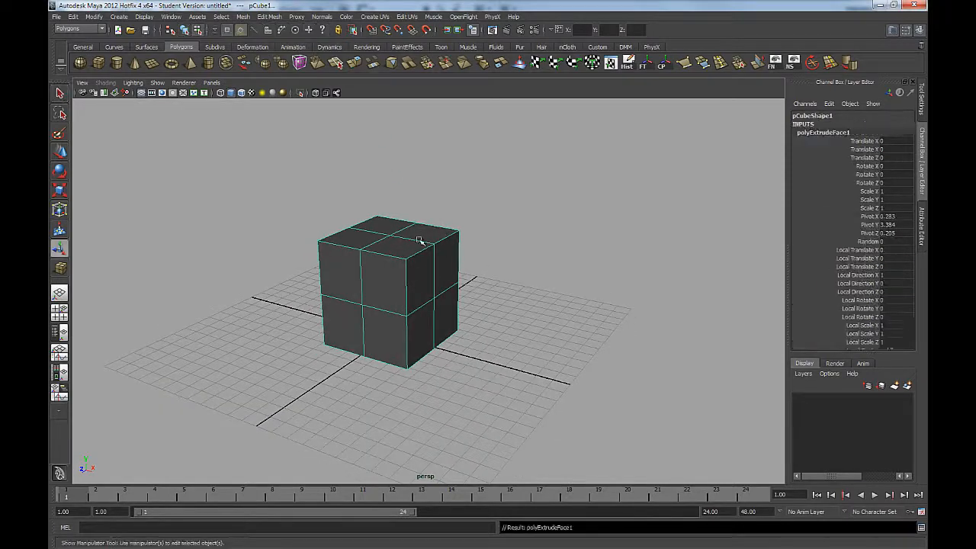
key("ctrl+z")
key("ctrl+z")
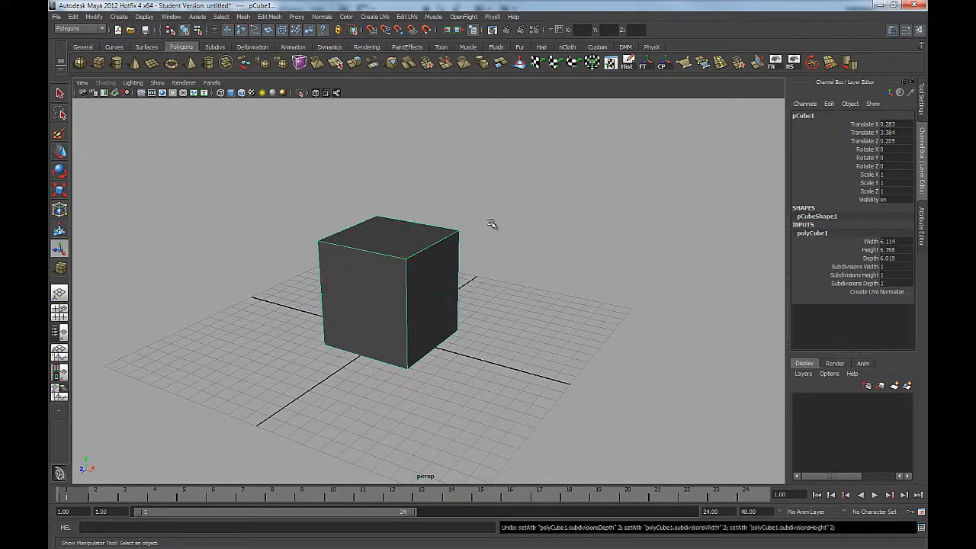
key("ctrl+z")
key("shift+z")
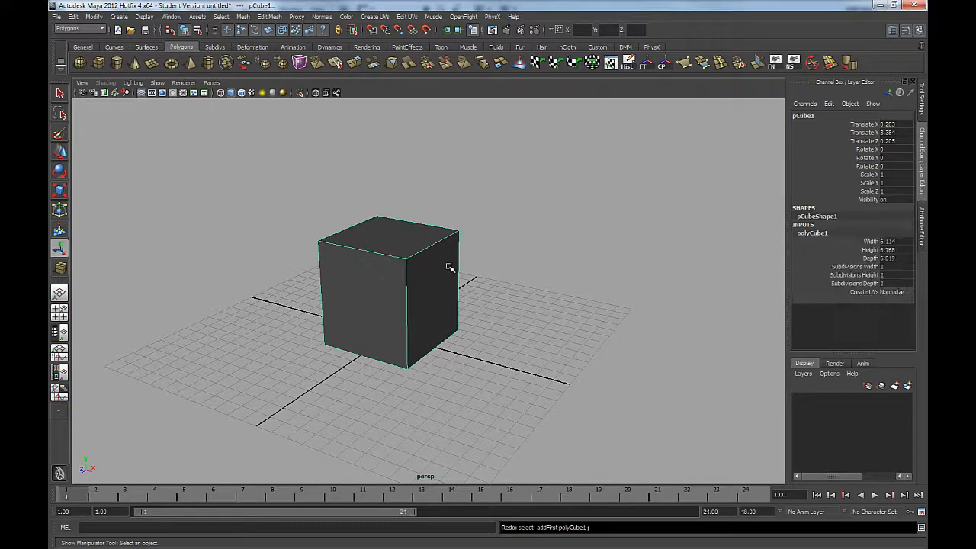
key("shift+z")
Extrude two adjacent top faces and the adjoining upper side face of the cube together, about 3.38 units outward.
right_click_drag(434, 244, 433, 269)
left_click(424, 234)
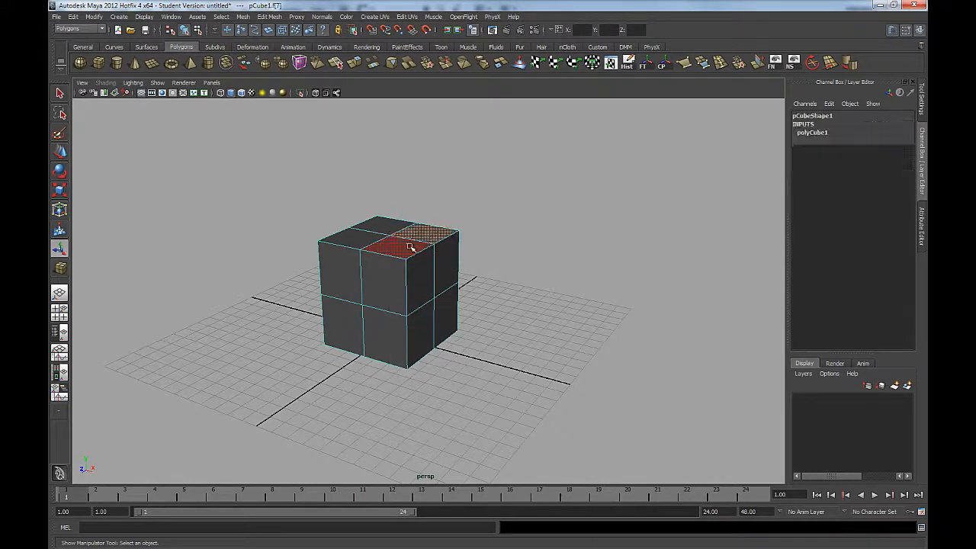
left_click(422, 269, "shift")
left_click(405, 243, "shift")
left_click_drag(527, 251, 431, 109, "alt")
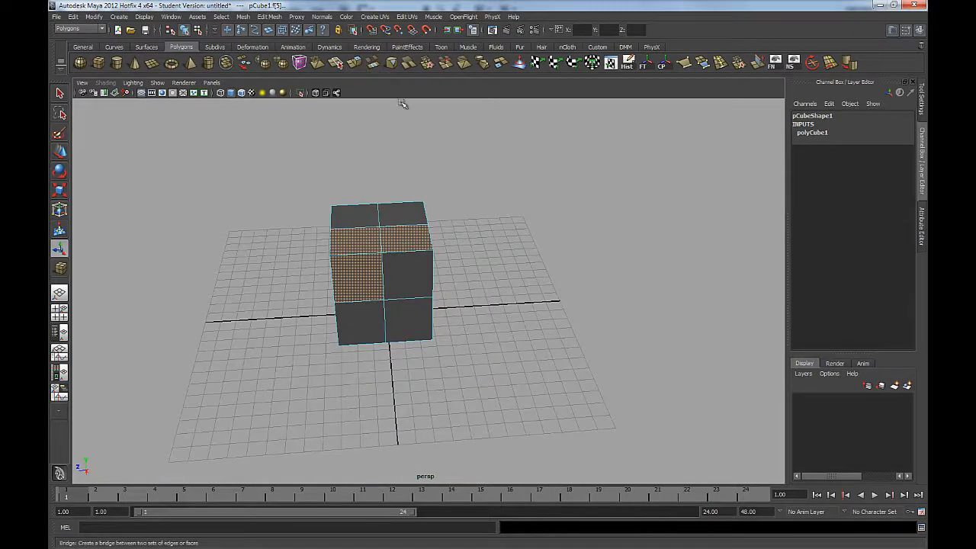
left_click(354, 63)
left_click_drag(412, 180, 453, 164, "alt")
left_click_drag(392, 196, 391, 128)
left_click_drag(442, 178, 433, 205, "alt")
key("q")
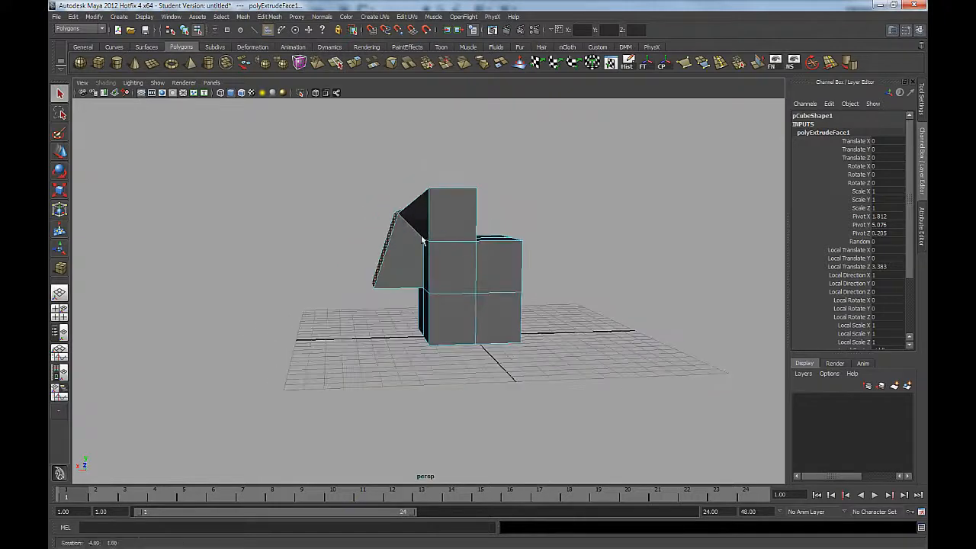
Select the outer corner vertex on top of the upward extrusion and move it down to slope the extruded block.
right_click_drag(430, 203, 408, 202)
left_click(428, 189)
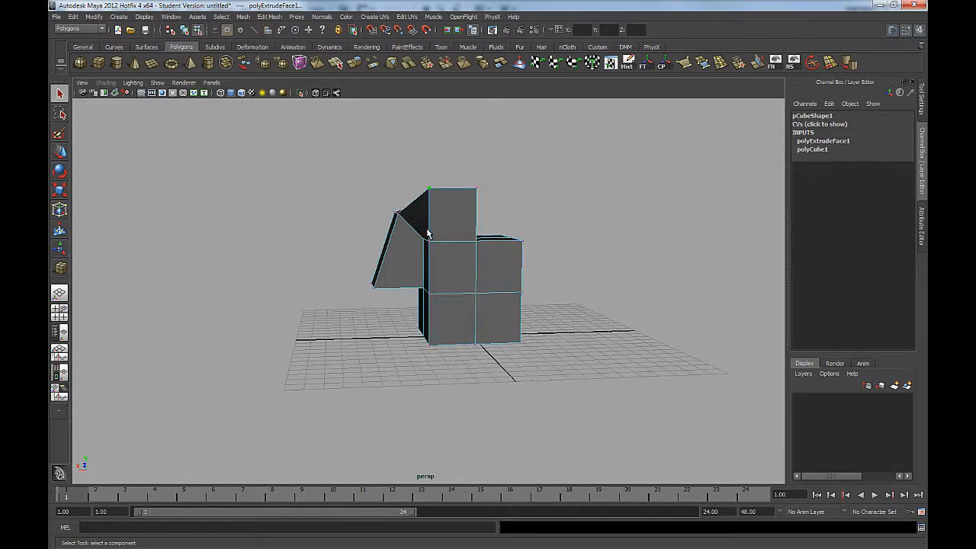
left_click_drag(427, 234, 434, 194, "alt")
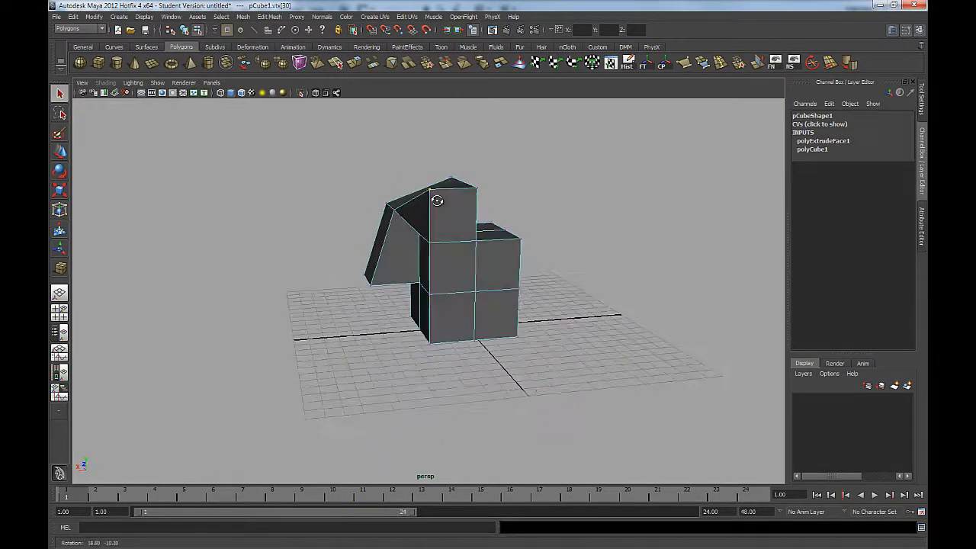
key("w")
left_click_drag(429, 155, 399, 207)
left_click(314, 248)
Reselect the lowered corner vertex, show the four-view layout and raise the vertex slightly in the front view to meet the sloping edge.
left_click_drag(382, 261, 359, 251, "alt")
left_click(429, 217)
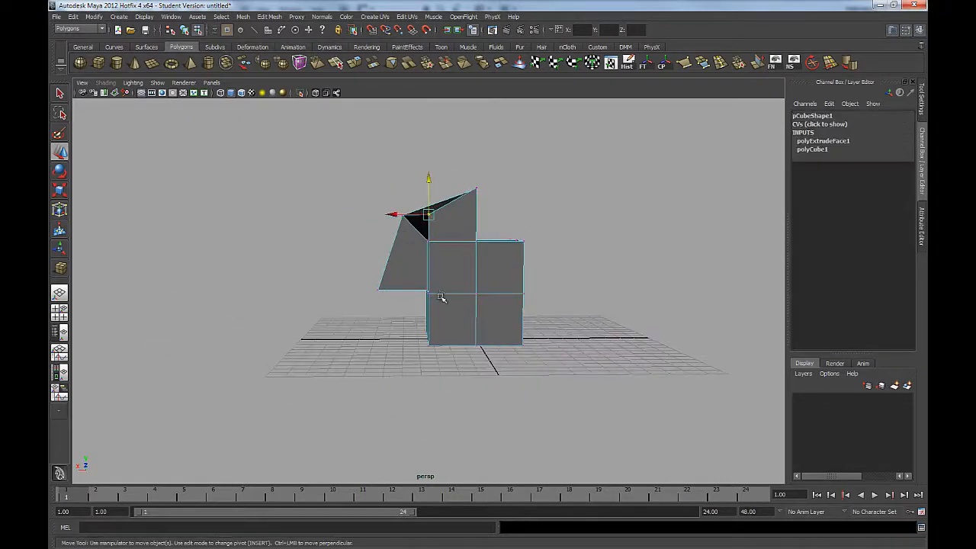
key("space")
middle_click_drag(585, 343, 570, 414, "alt")
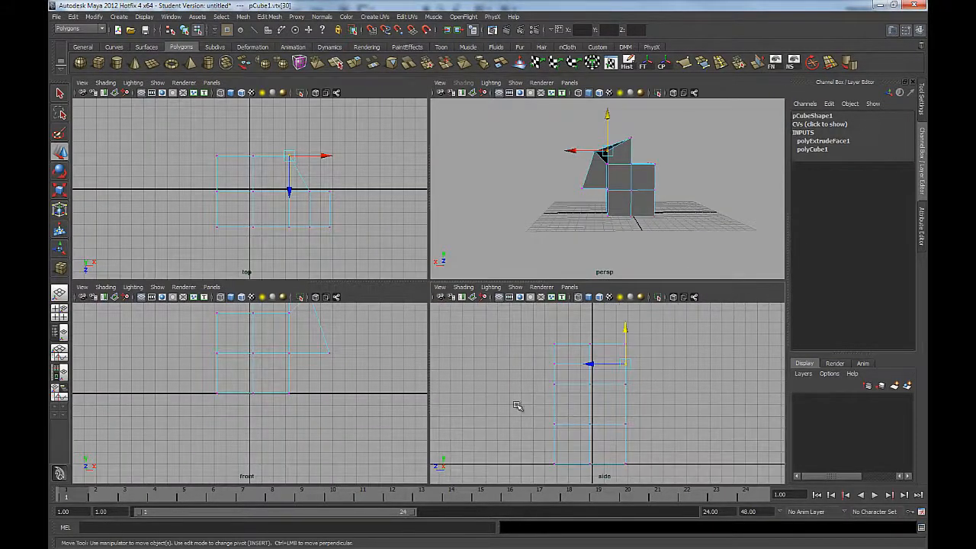
middle_click_drag(391, 375, 394, 446, "alt")
middle_click_drag(356, 367, 346, 388, "alt")
scroll(324, 356, "up", 3)
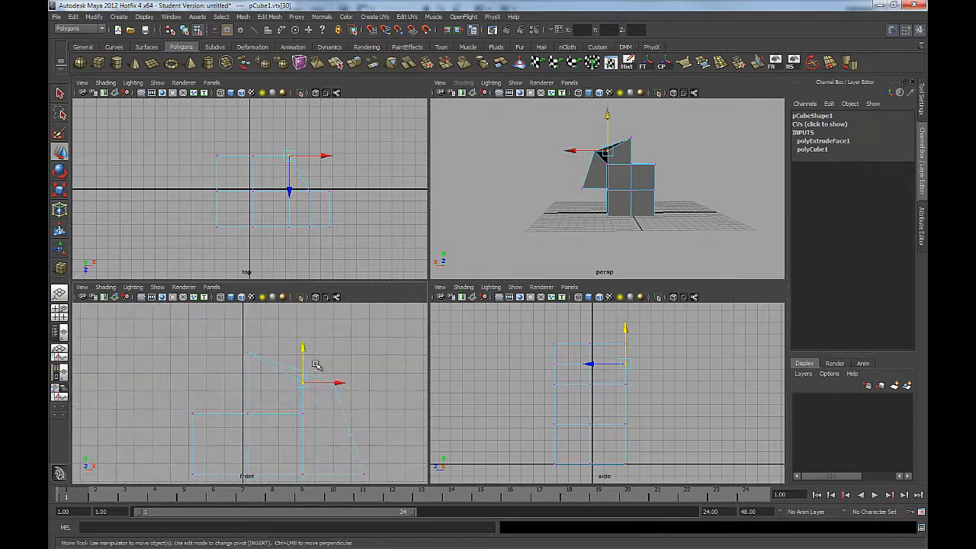
left_click_drag(305, 353, 304, 338)
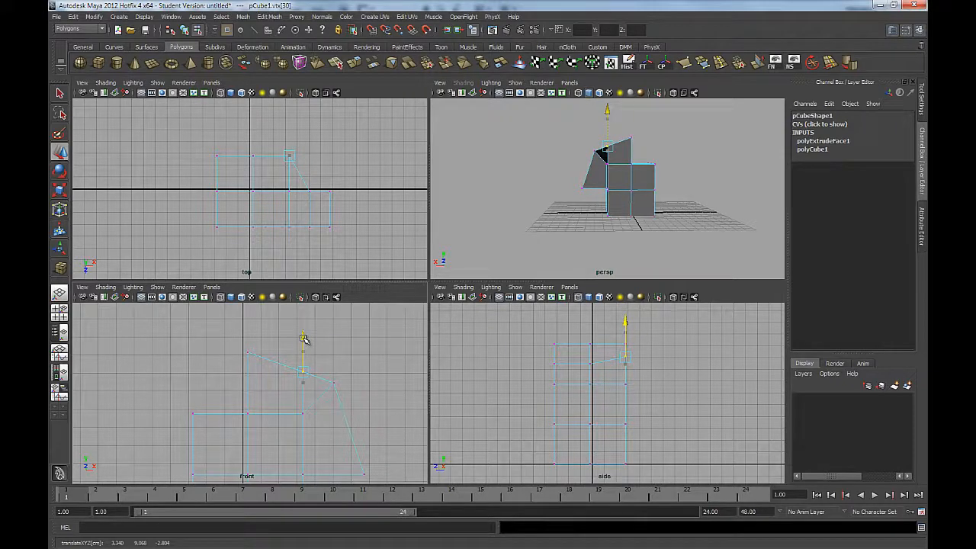
Deselect the vertex, enlarge the perspective view to full size, return to object mode and select the cube.
left_click(567, 248)
left_click_drag(521, 215, 600, 215, "alt")
middle_click_drag(600, 215, 604, 215, "alt")
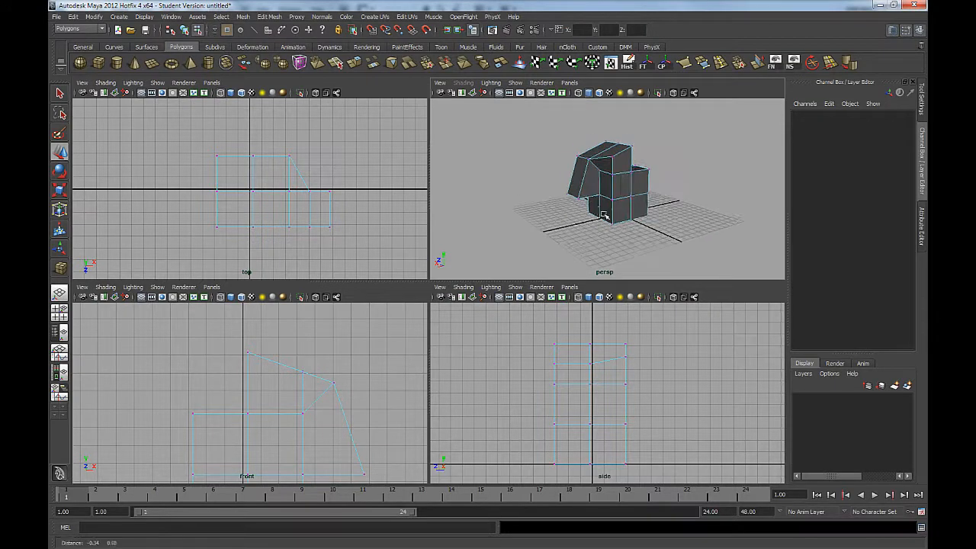
key("space")
left_click_drag(496, 252, 479, 217, "alt")
key("q")
right_click_drag(369, 275, 398, 268)
right_click_drag(459, 314, 444, 288, "alt")
middle_click_drag(444, 287, 512, 243, "alt")
left_click(468, 270)
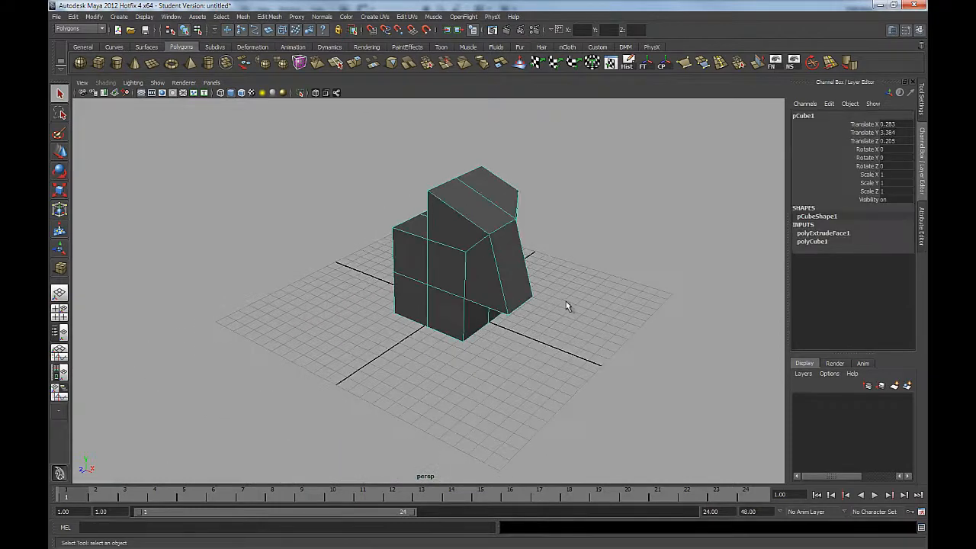
Split the concave side face of the extruded block with an edge from its inner notch vertex to the raised corner vertex.
left_click_drag(566, 305, 511, 240, "alt")
left_click(335, 63)
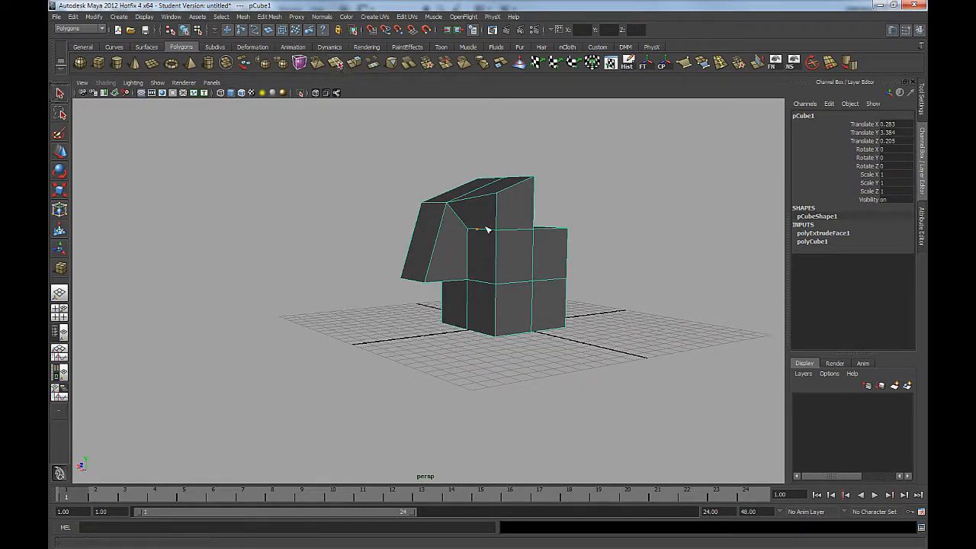
left_click(463, 223)
left_click(468, 229)
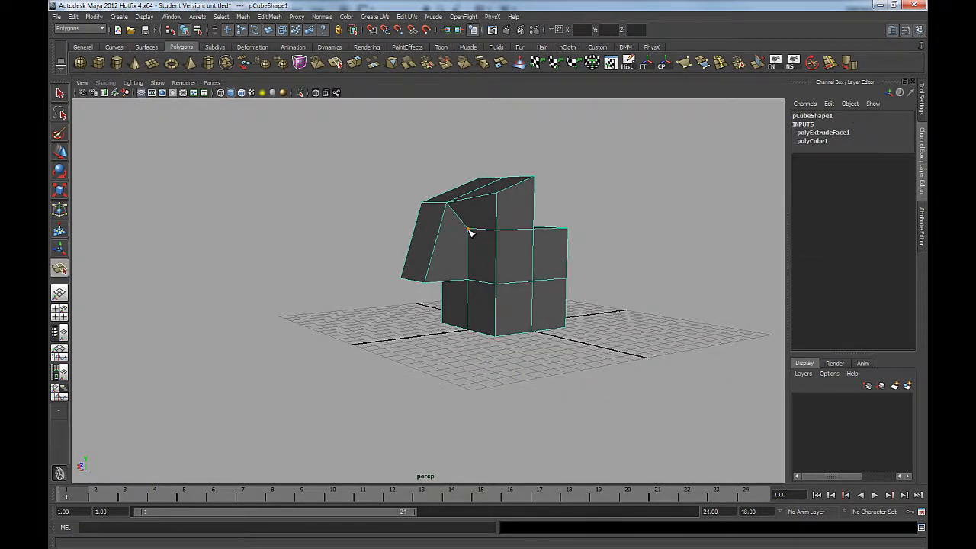
left_click(496, 193)
key("Return")
key("q")
Reselect the whole cube and delete its construction history.
left_click_drag(496, 235, 503, 263, "alt")
left_click(521, 204)
left_click(511, 280)
middle_click_drag(511, 241, 494, 267, "alt")
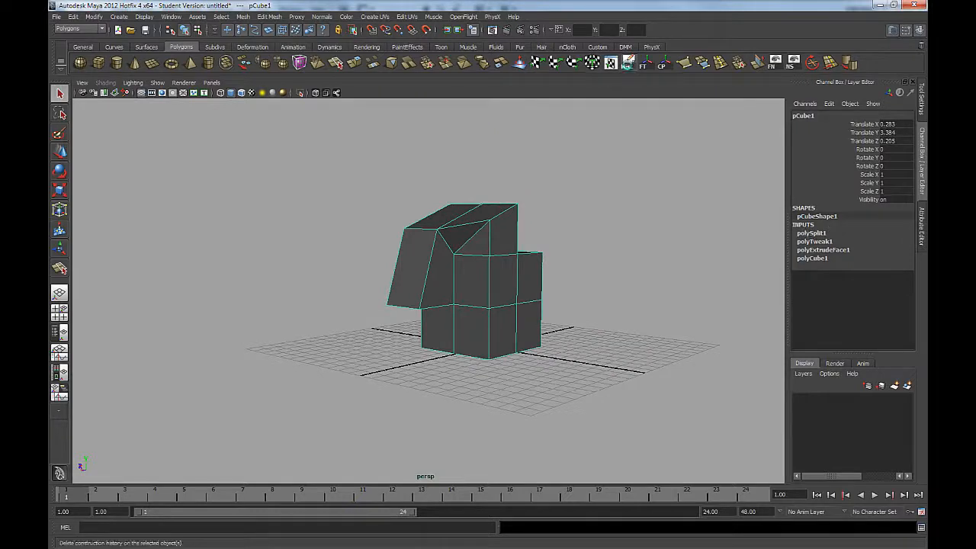
left_click(628, 62)
left_click_drag(574, 219, 561, 235, "alt")
middle_click_drag(562, 236, 572, 236, "alt")
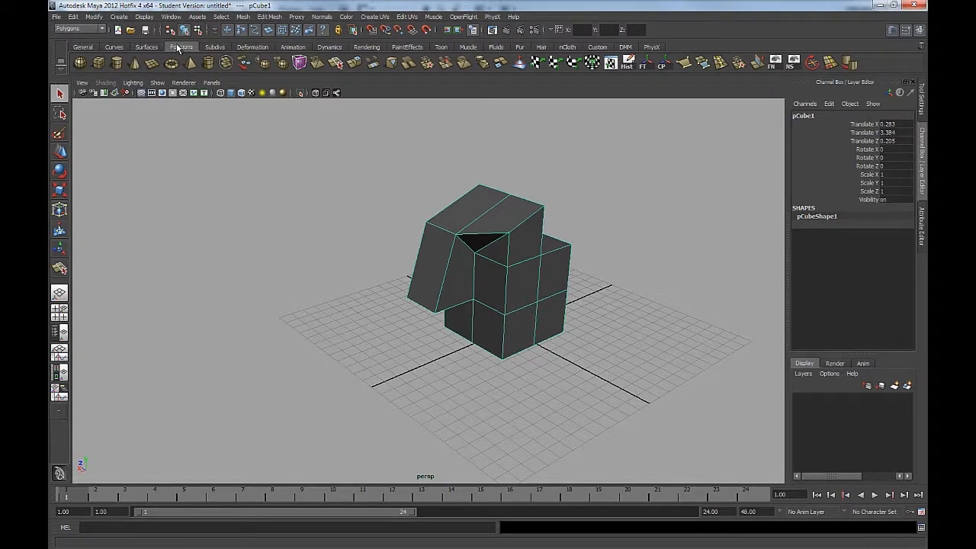
Open the UV Texture Editor for the cube, widen its window, examine the UV layout and close the editor.
left_click(611, 64)
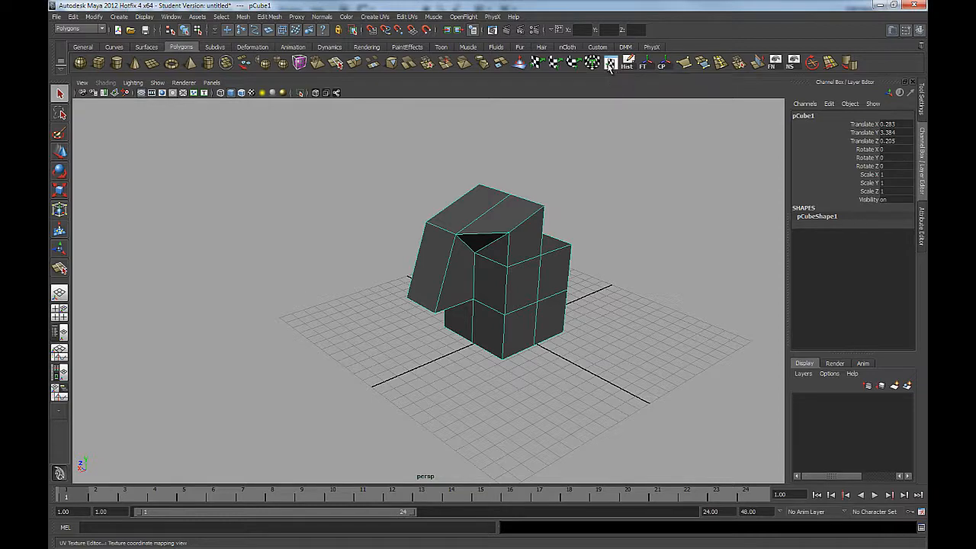
left_click_drag(365, 131, 283, 128)
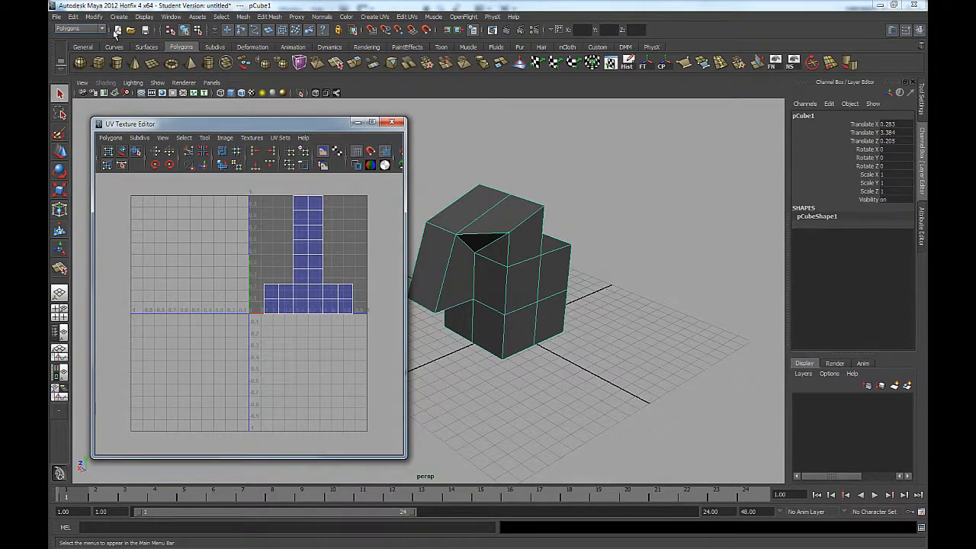
left_click(407, 18)
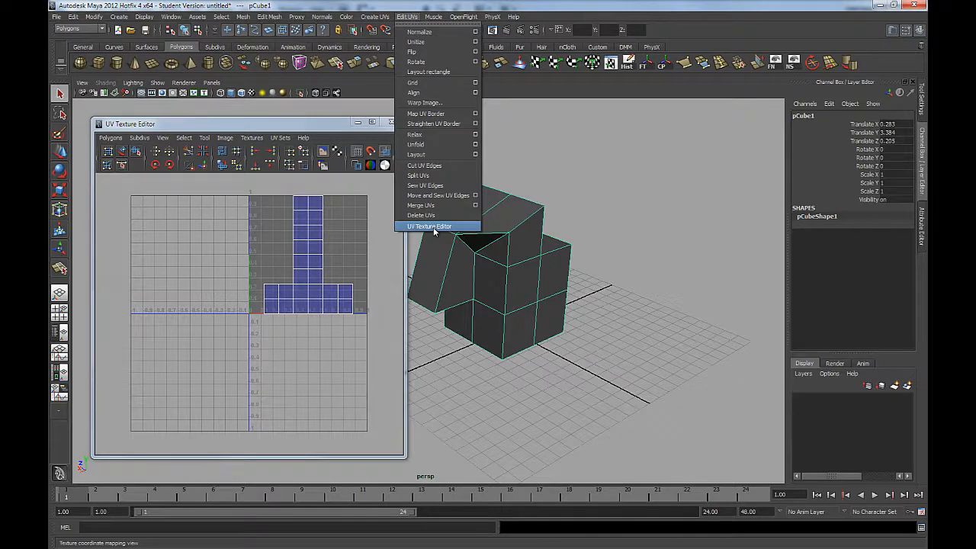
left_click(613, 67)
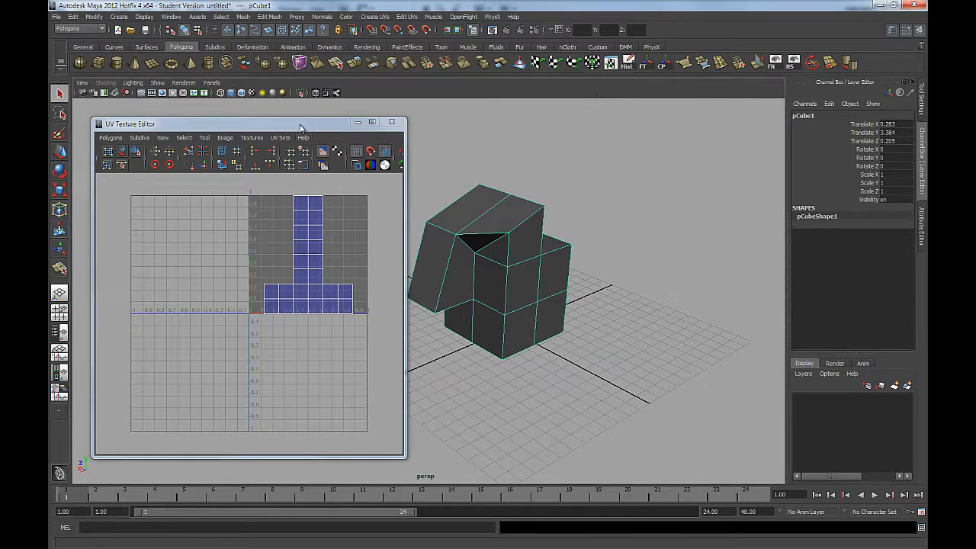
left_click_drag(298, 125, 287, 124)
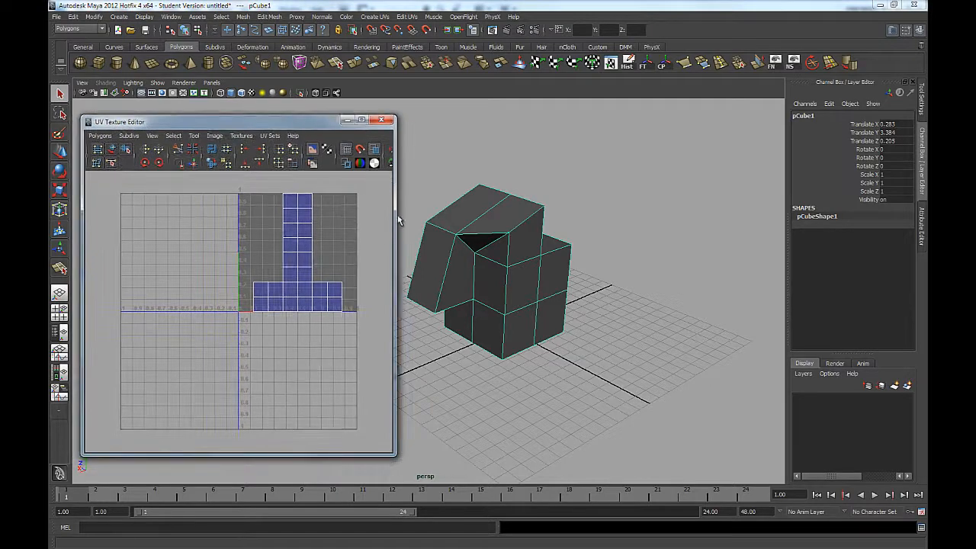
left_click_drag(397, 215, 551, 227)
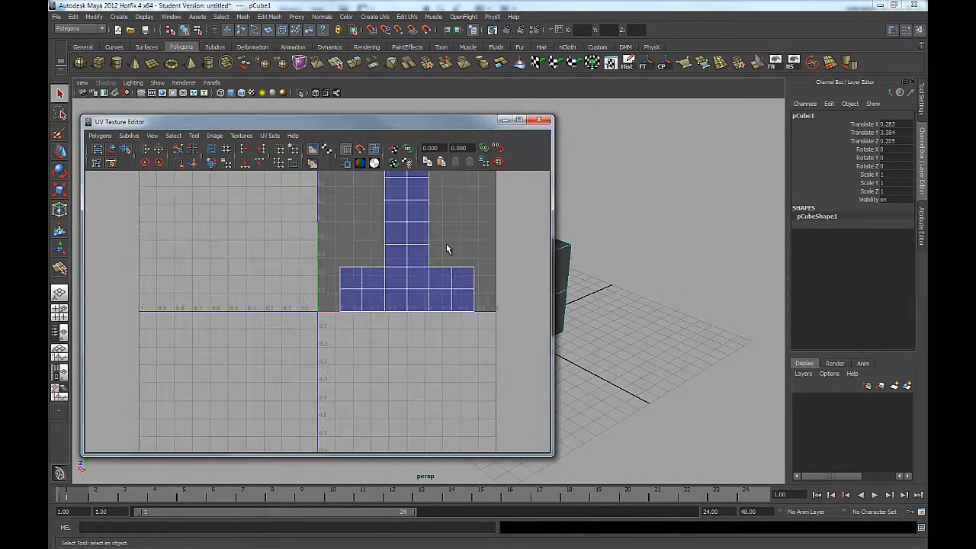
scroll(446, 243, "down", 3)
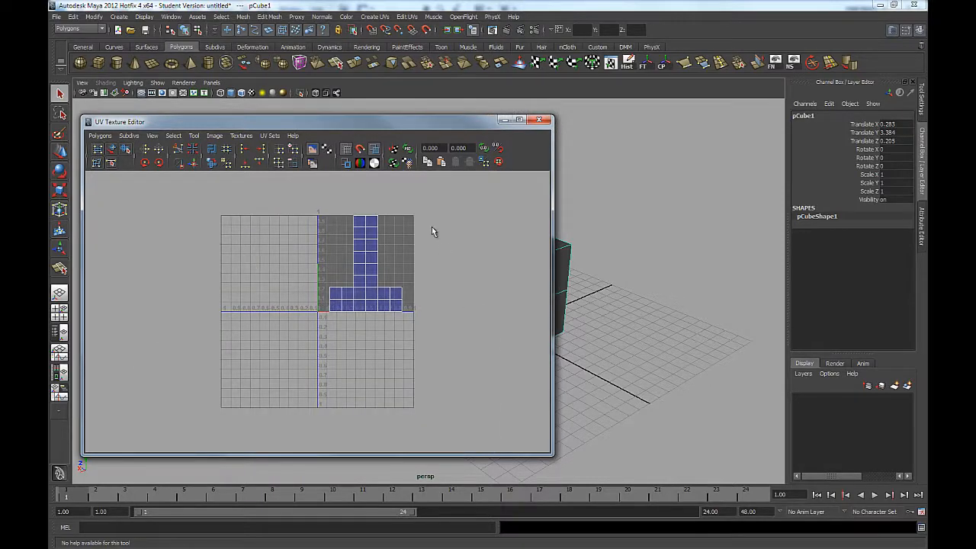
left_click(538, 120)
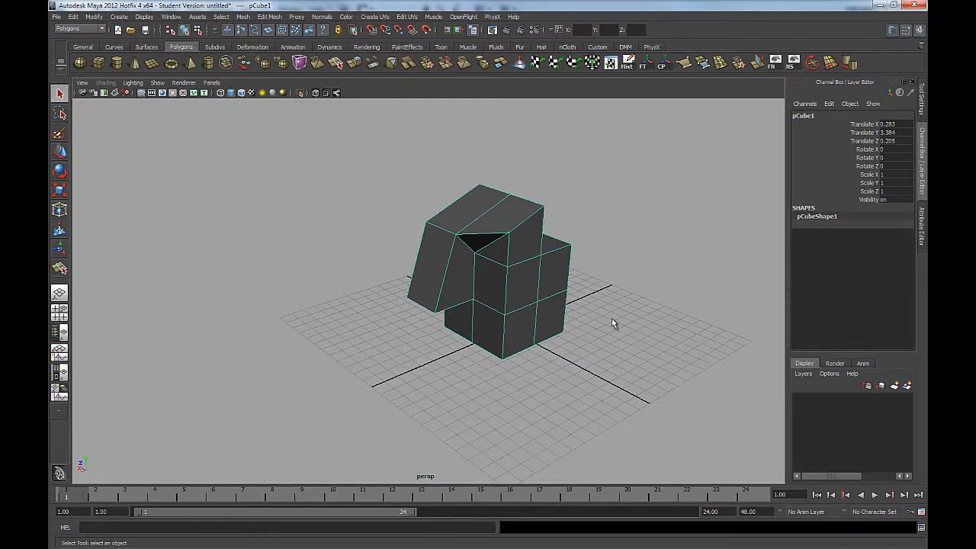
Deselect the cube and switch to the Outliner/Persp layout, widening the Outliner to nearly half the workspace.
left_click(255, 204)
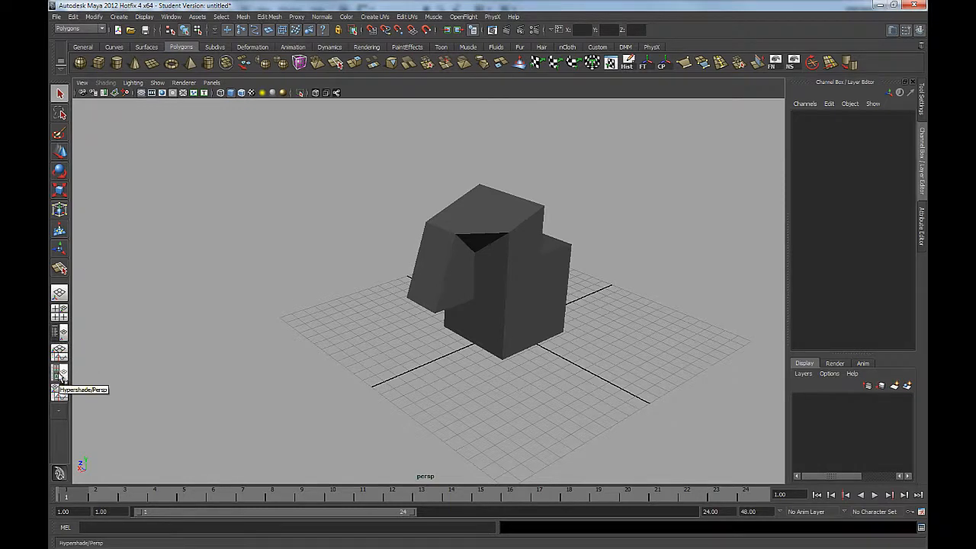
left_click(61, 333)
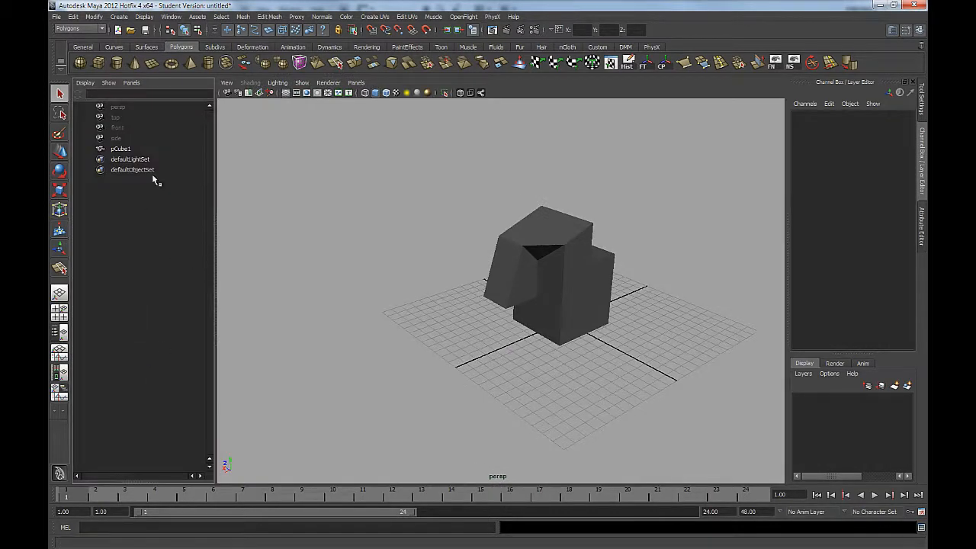
left_click_drag(214, 292, 328, 292)
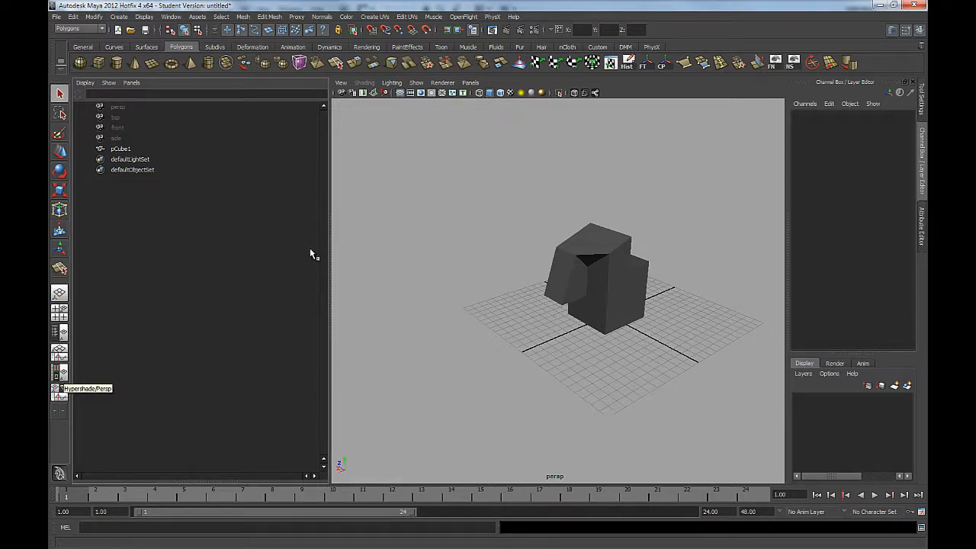
left_click_drag(328, 224, 387, 223)
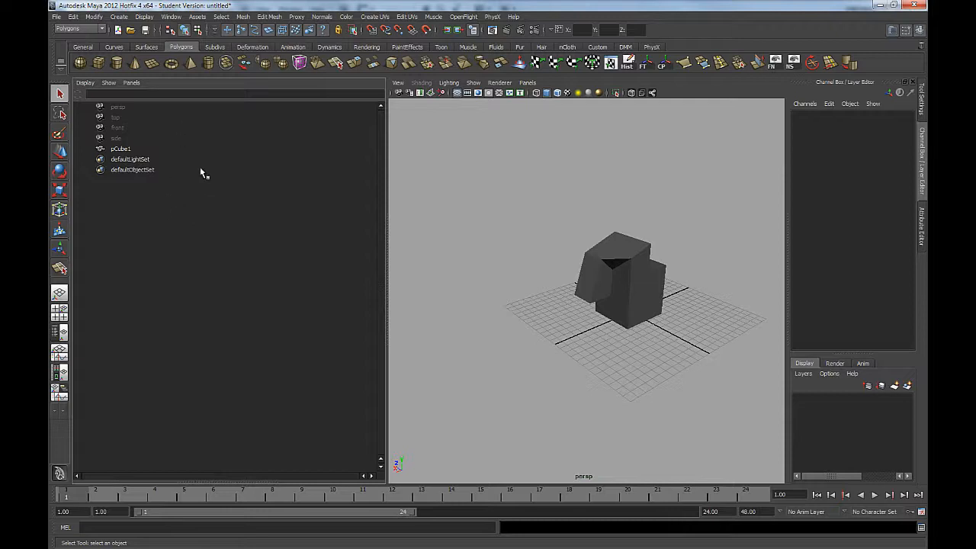
Replace the Outliner with the UV Texture Editor and widen it to match the perspective view beside it.
left_click(132, 83)
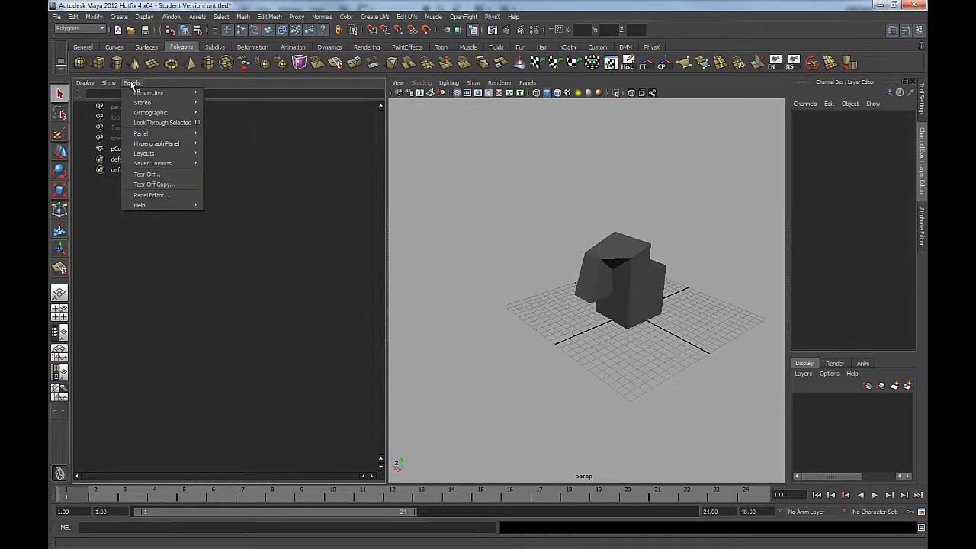
mouse_move(152, 134)
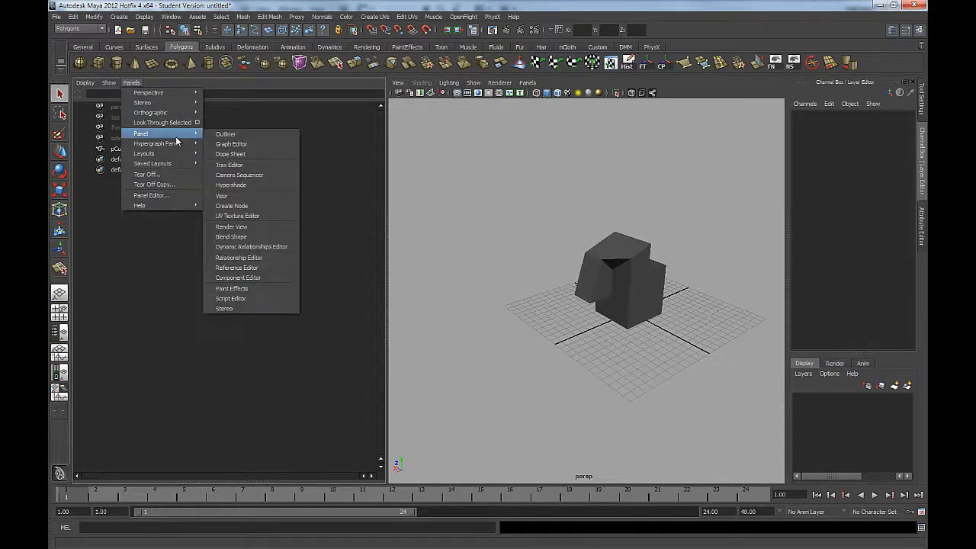
left_click(230, 216)
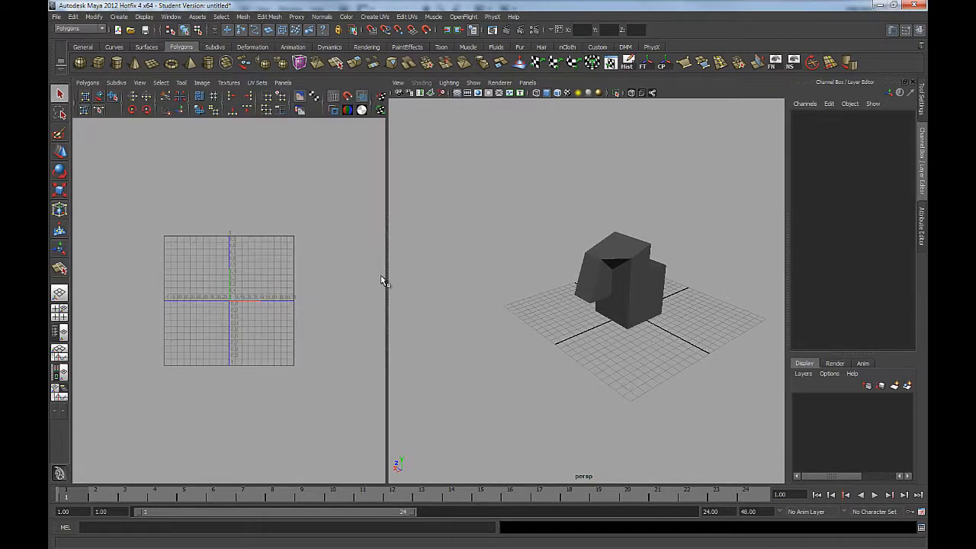
left_click_drag(385, 277, 428, 274)
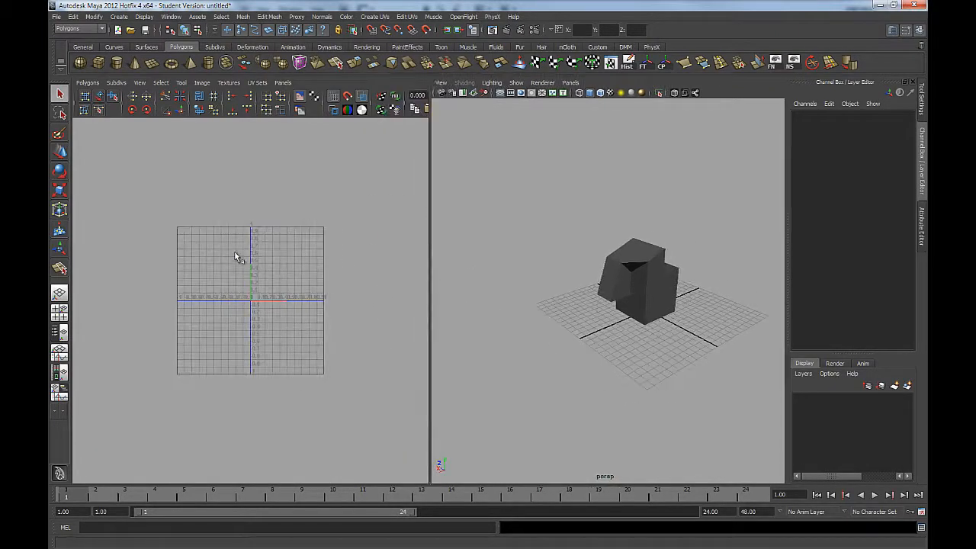
Examine the UV grid and the model from its opposite side, and select the model to display its UV layout.
scroll(260, 307, "up", 3)
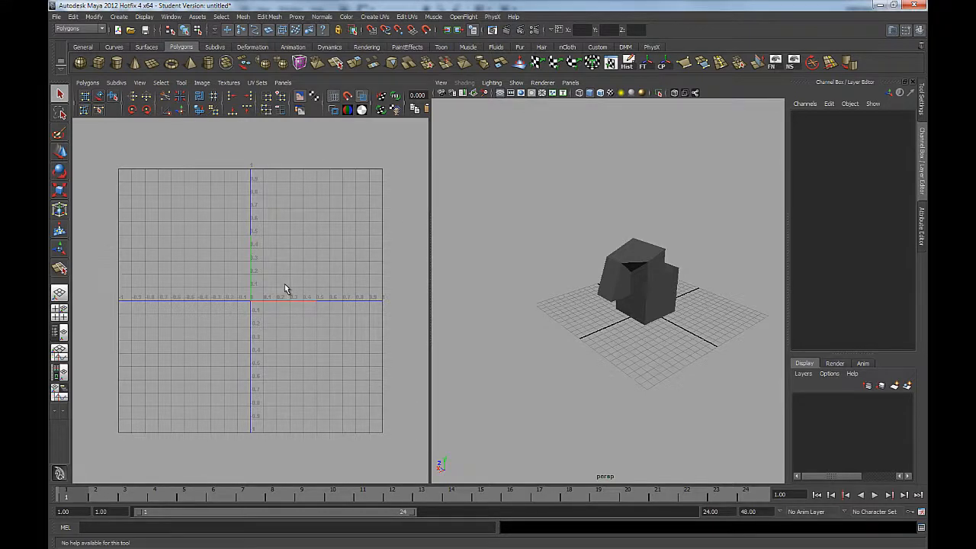
mouse_move(253, 280)
right_mouse_down("alt")
mouse_move(270, 287)
mouse_move(263, 274)
right_mouse_up("alt")
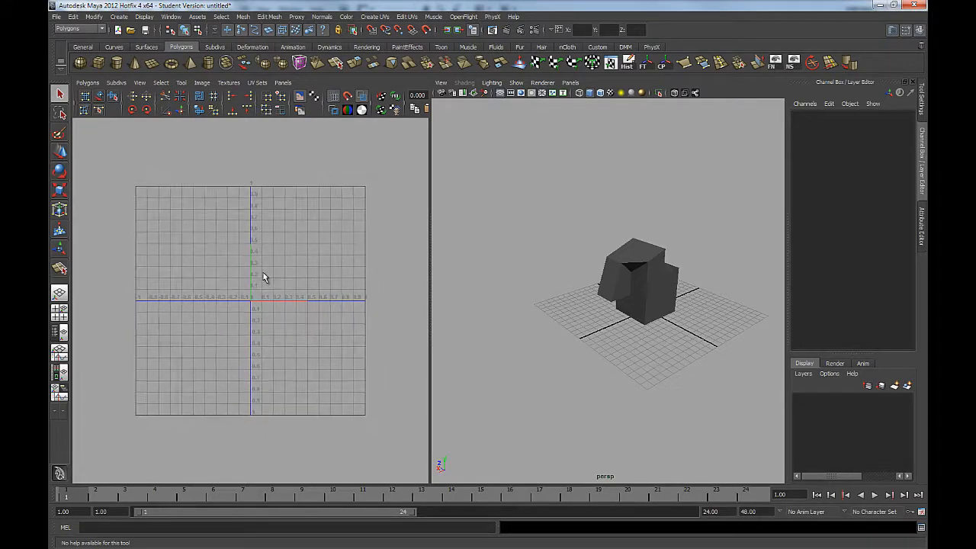
middle_click_drag(572, 302, 538, 305, "alt")
left_click_drag(553, 289, 435, 390, "alt")
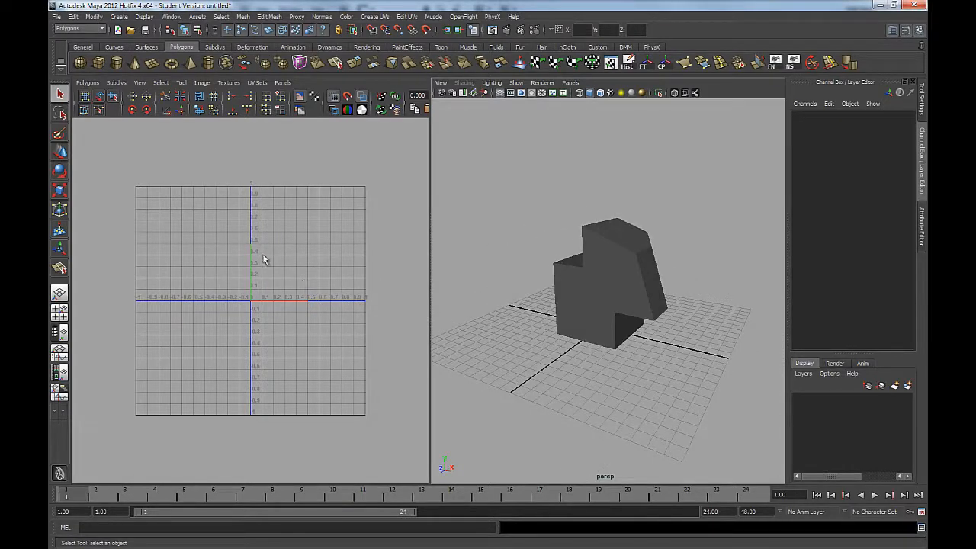
mouse_move(333, 298)
middle_mouse_down("alt")
mouse_move(348, 272)
mouse_move(333, 291)
mouse_move(326, 285)
mouse_move(337, 294)
mouse_move(327, 285)
middle_mouse_up("alt")
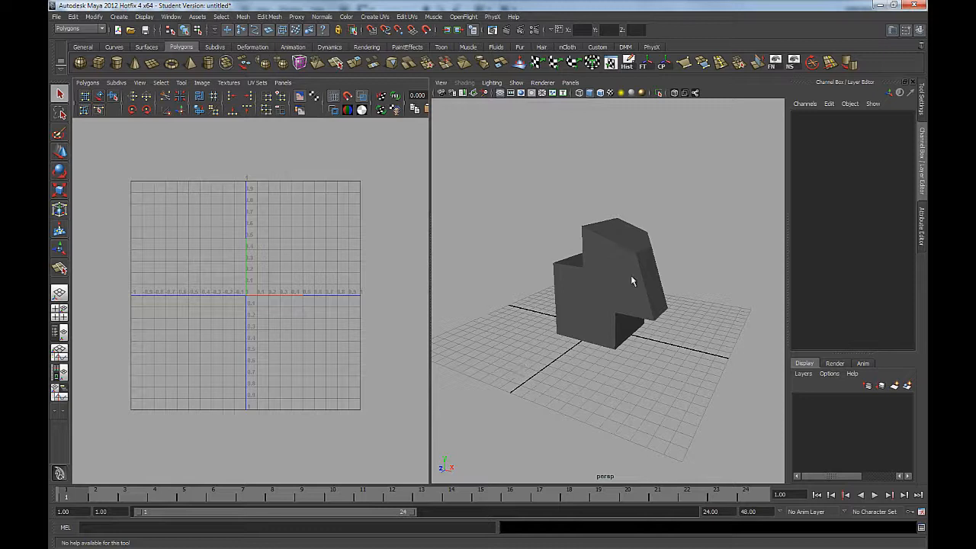
middle_click_drag(613, 340, 619, 334, "alt")
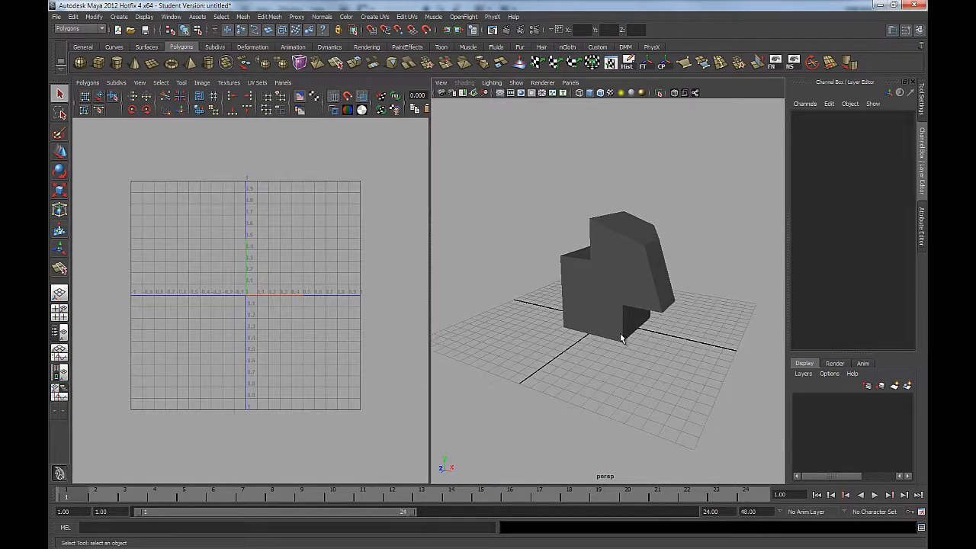
middle_click_drag(257, 286, 258, 287, "alt")
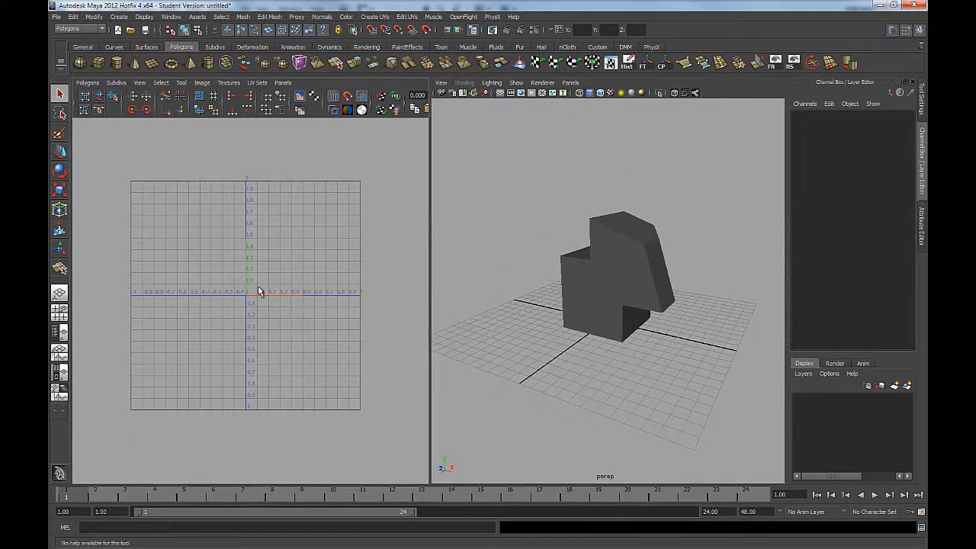
middle_click_drag(296, 314, 314, 337, "alt")
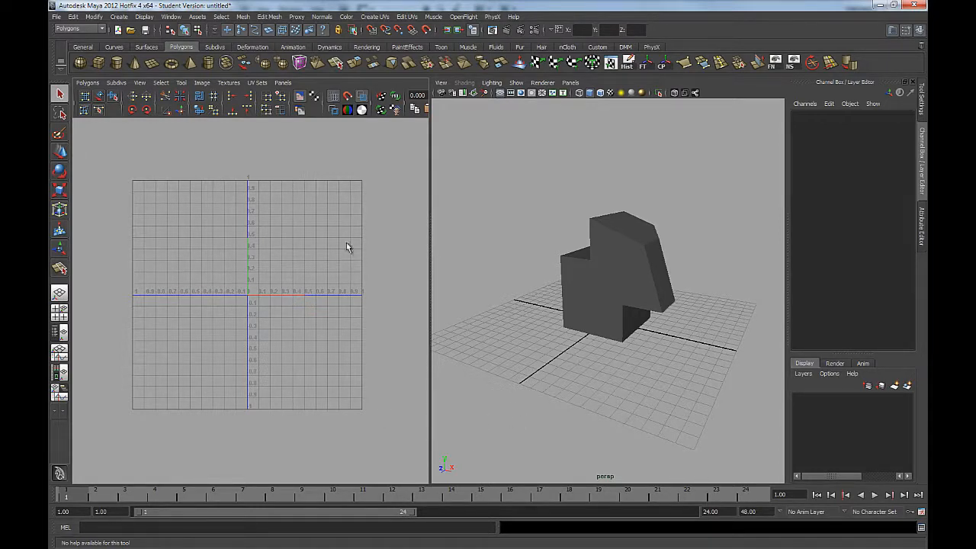
middle_click_drag(343, 242, 335, 292, "alt")
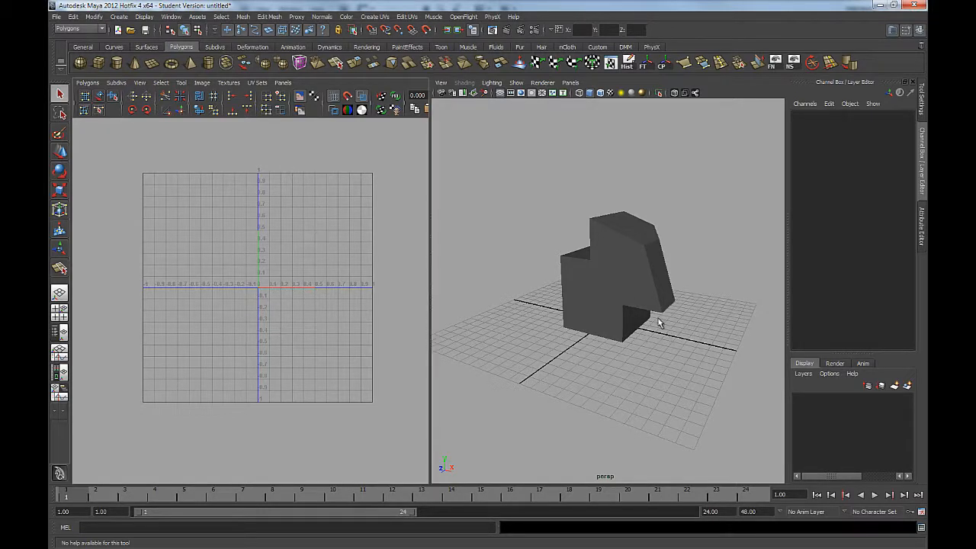
left_click(629, 296)
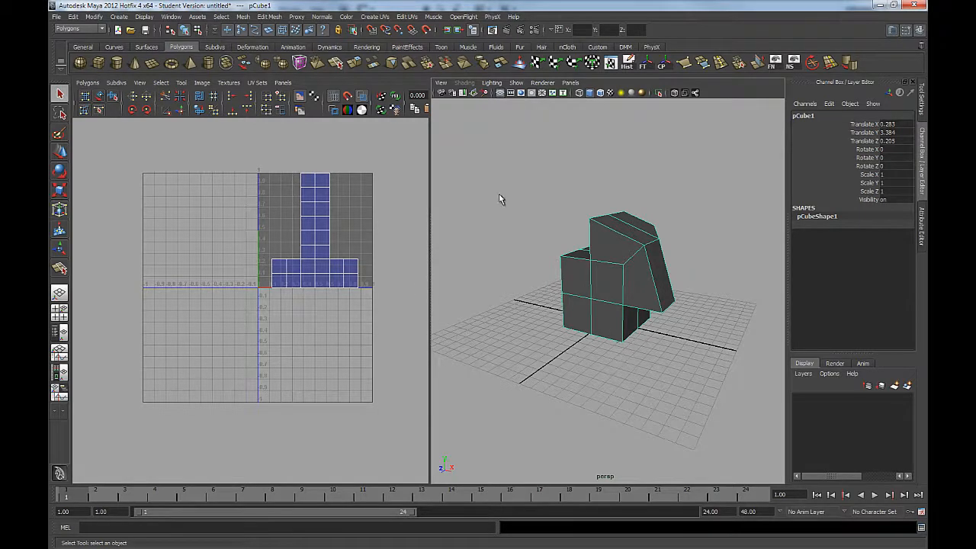
Create a tall, narrow polygon cube in front of the model at about X 3.9, Z 9.4, and reselect the model to compare UVs.
left_click(97, 62)
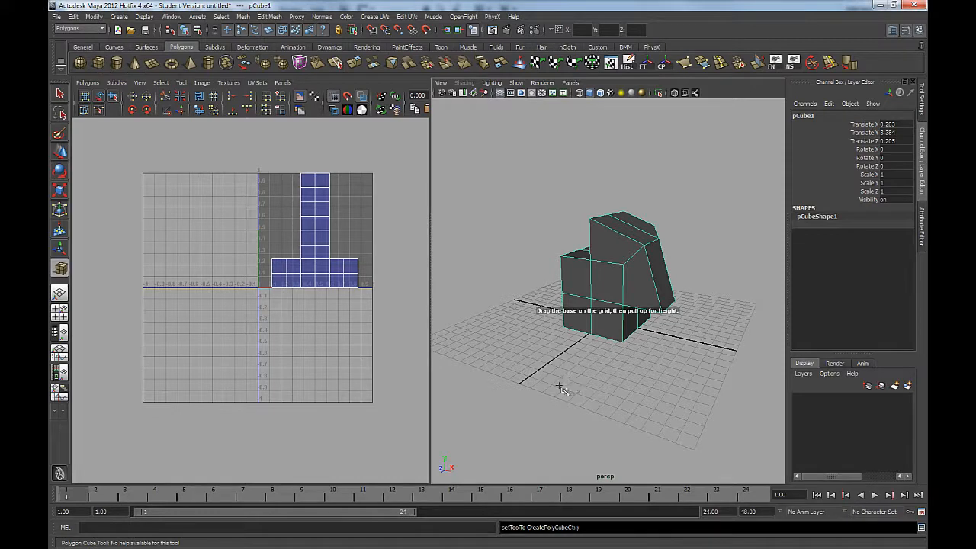
left_click_drag(564, 385, 623, 179)
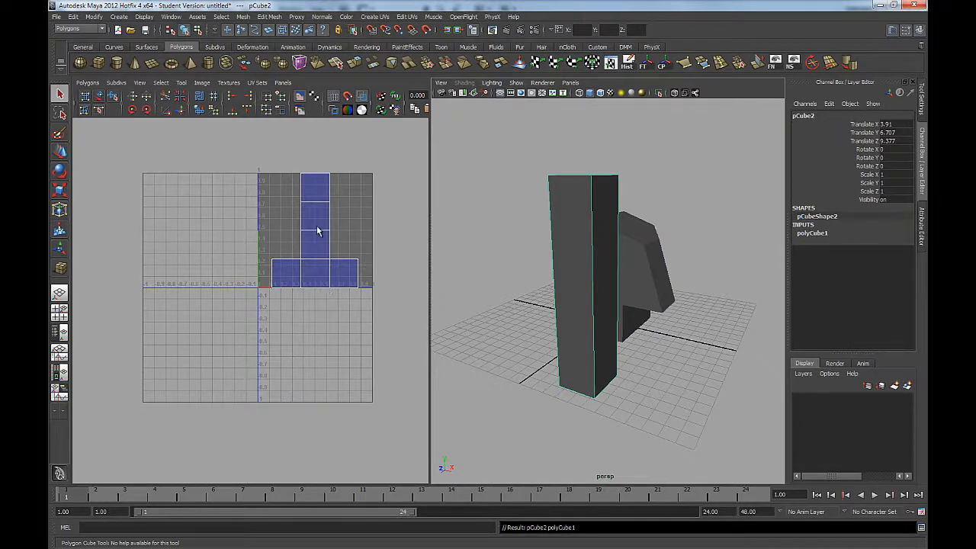
key("q")
left_click_drag(543, 305, 546, 236, "alt")
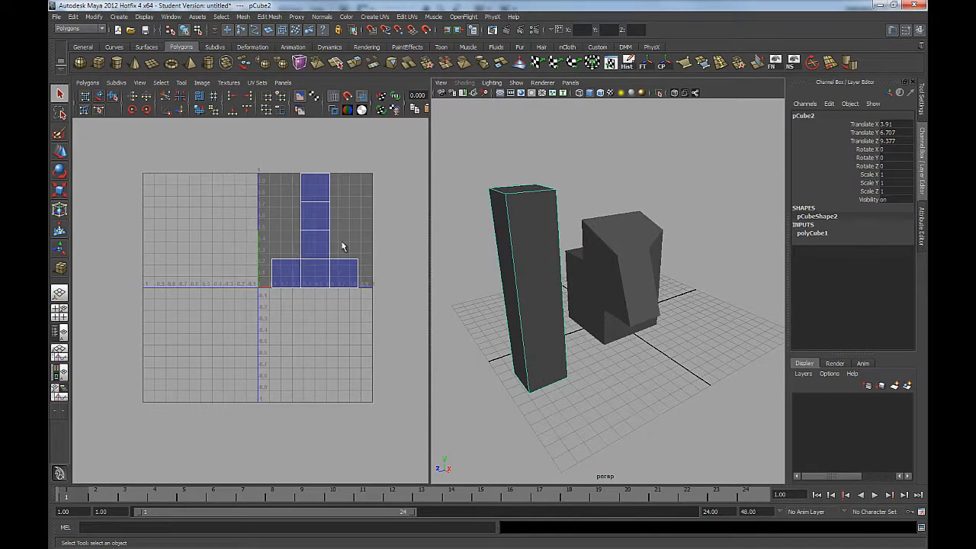
left_click(618, 296)
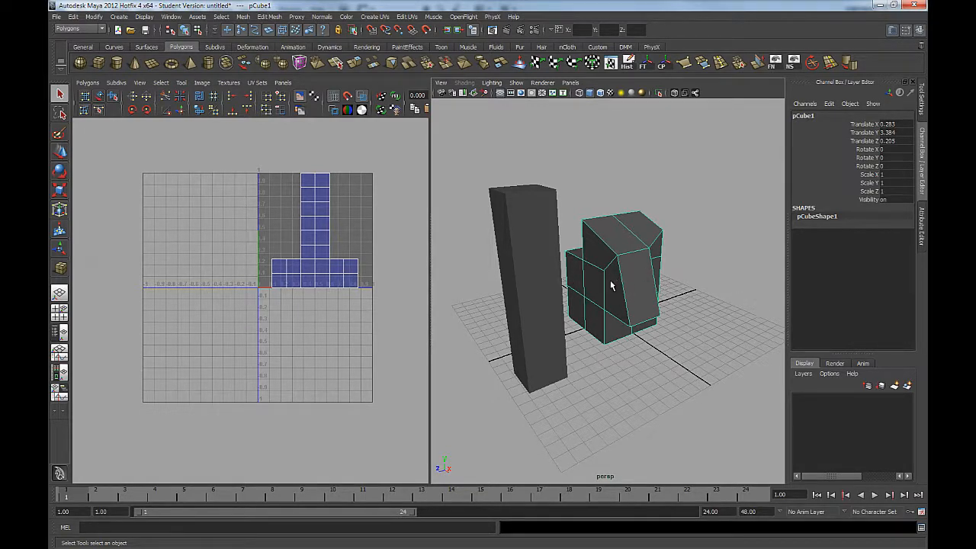
Select the tall, narrow cube to compare its UV layout with the model's, and clear the selection.
left_click(580, 396)
left_click(551, 353)
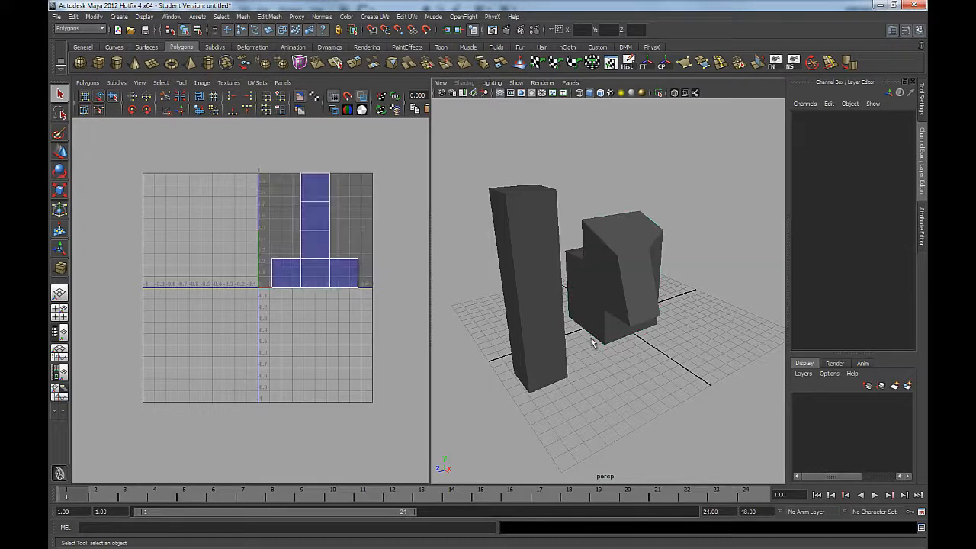
scroll(530, 281, "down", 6)
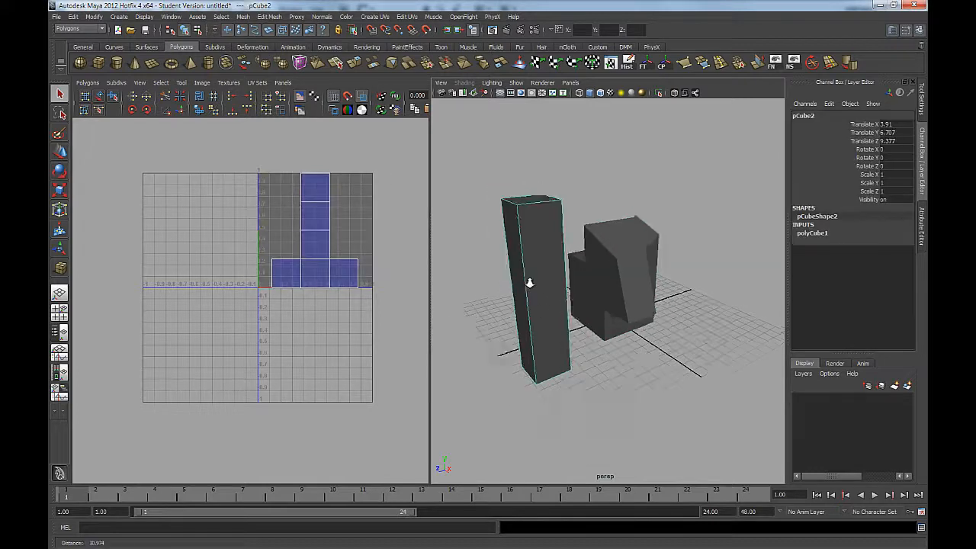
left_click_drag(531, 283, 566, 306, "alt")
left_click(340, 235)
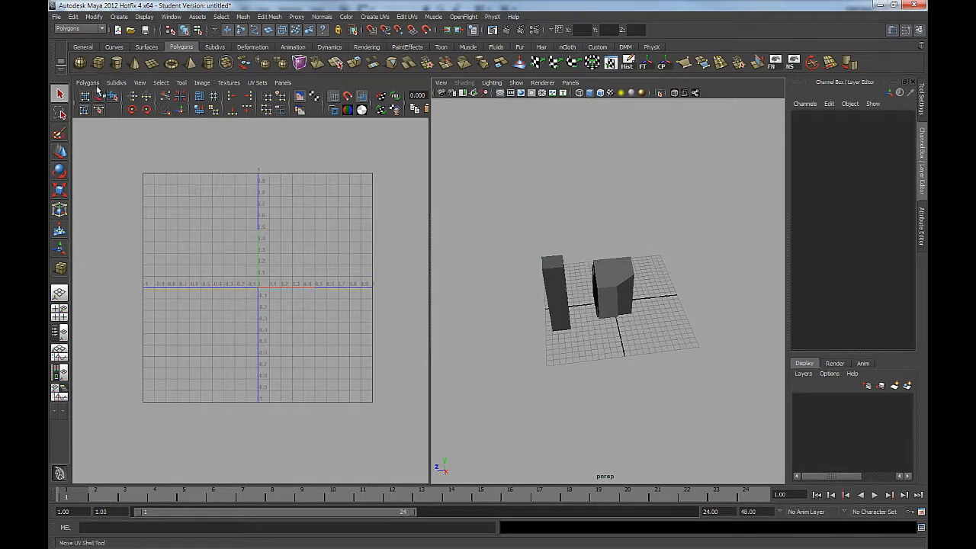
Create a polygon sphere in front of the model at about X 10, Z 2.4, and enlarge its UV layout.
left_click(81, 63)
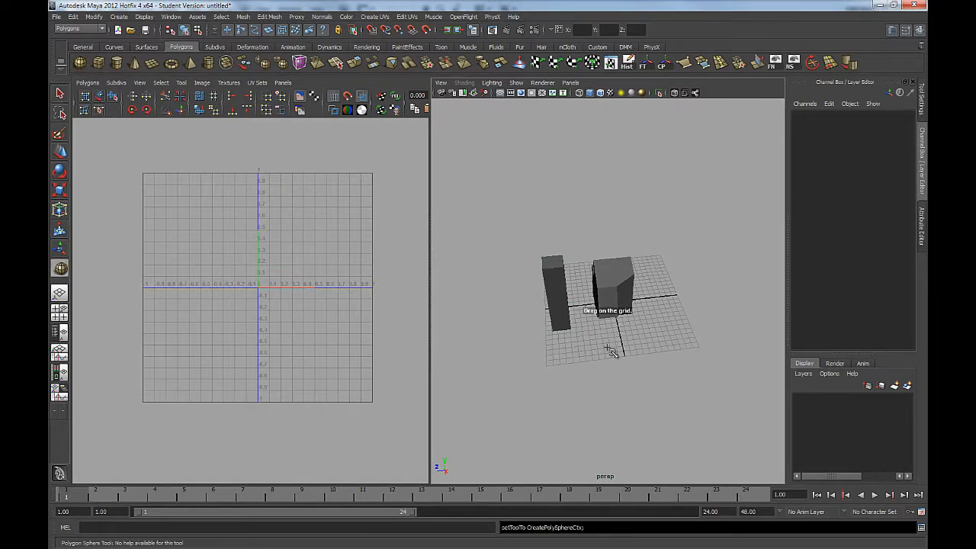
left_click_drag(607, 349, 628, 366)
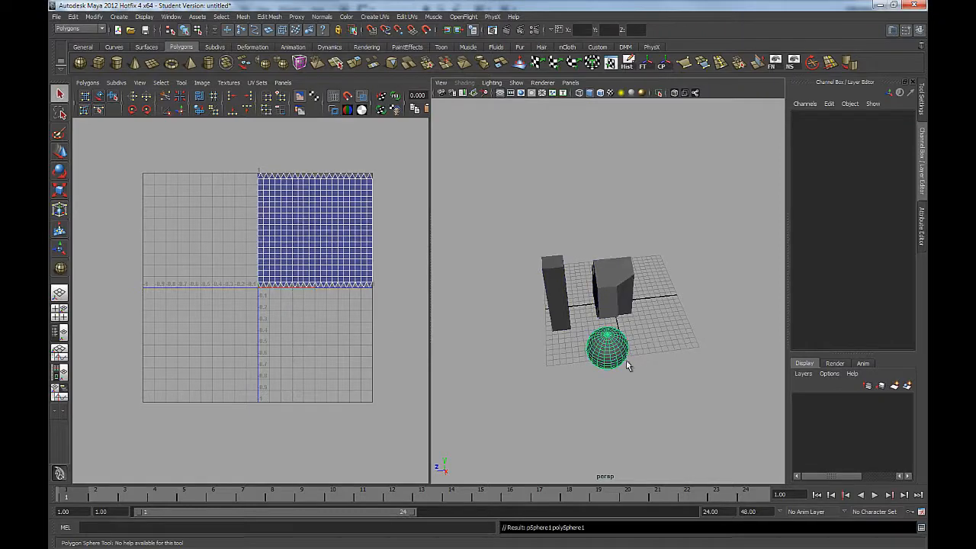
middle_click_drag(353, 208, 321, 292, "alt")
right_click_drag(320, 292, 374, 321, "alt")
middle_click_drag(373, 325, 315, 306, "alt")
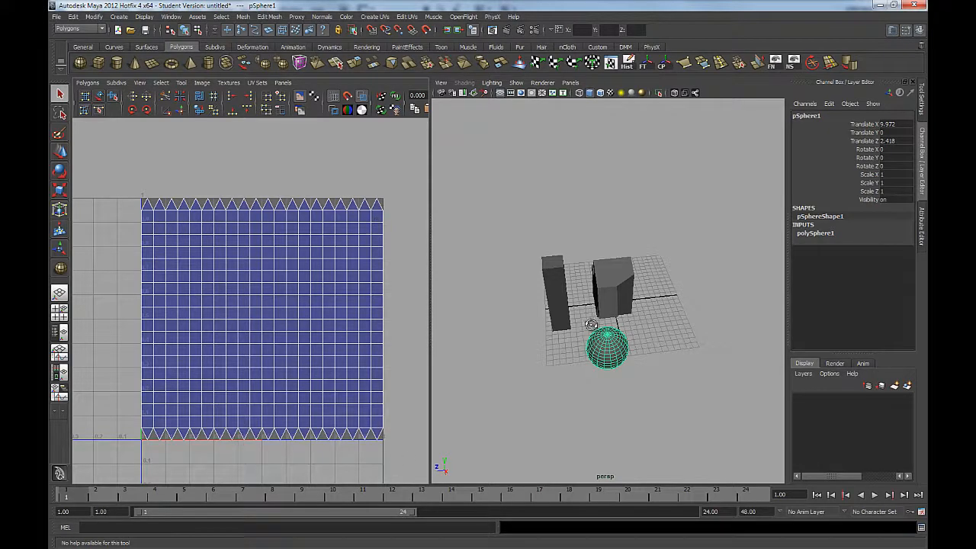
Examine the sphere's pole and sides from above and from the side against its UV layout.
mouse_move(590, 326)
left_mouse_down("alt")
mouse_move(582, 314)
mouse_move(585, 334)
left_mouse_up("alt")
right_click_drag(585, 334, 713, 427, "alt")
middle_click_drag(693, 350, 678, 287, "alt")
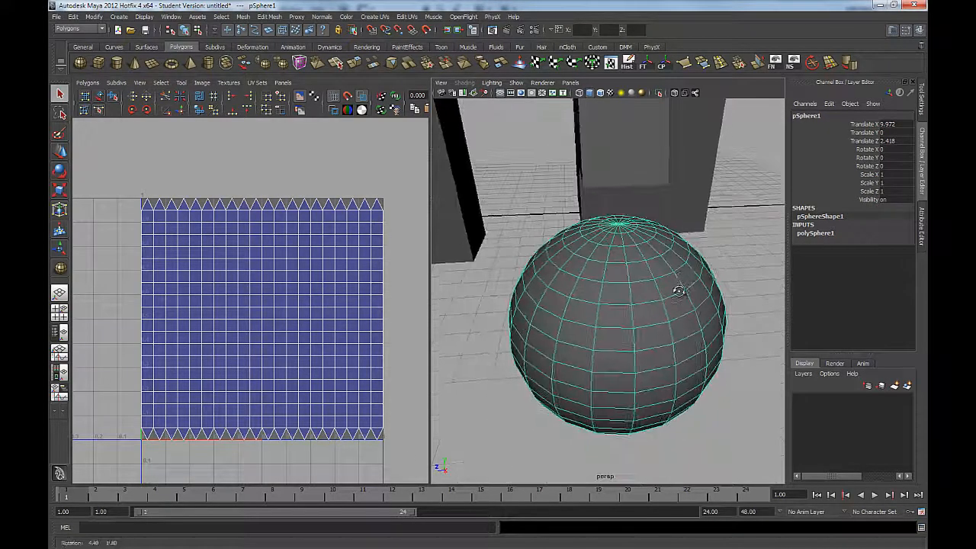
left_click_drag(677, 287, 577, 361, "alt")
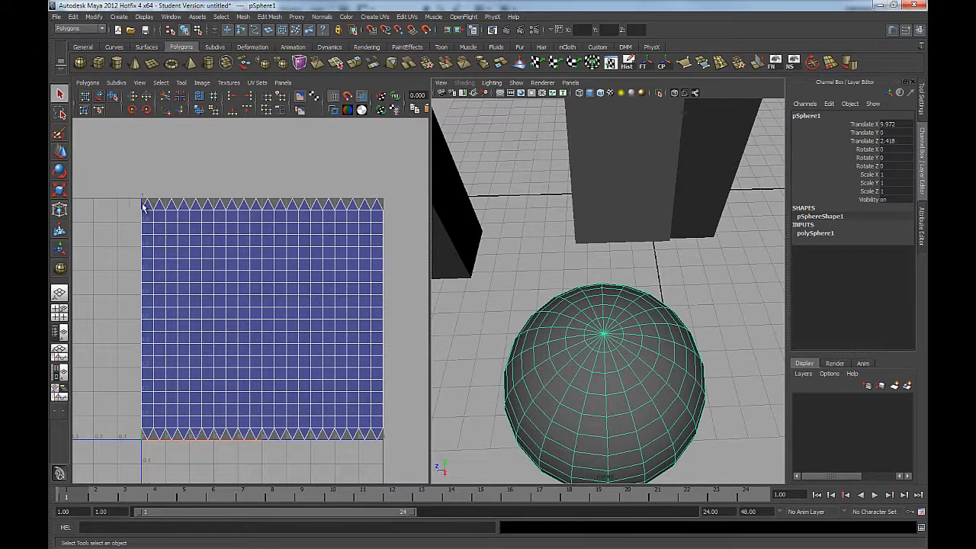
left_click_drag(660, 411, 625, 259, "alt")
left_click_drag(618, 223, 608, 339, "alt")
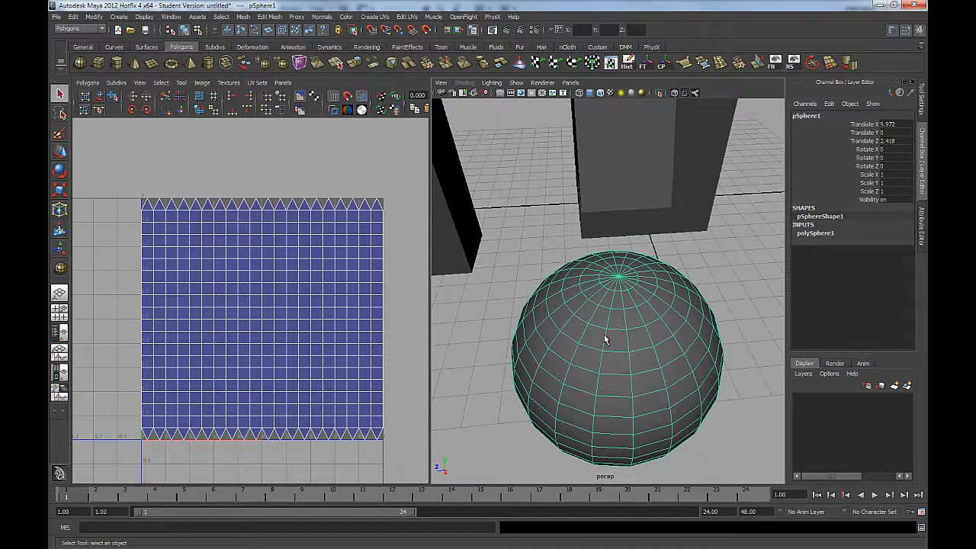
left_click_drag(607, 348, 564, 220, "alt")
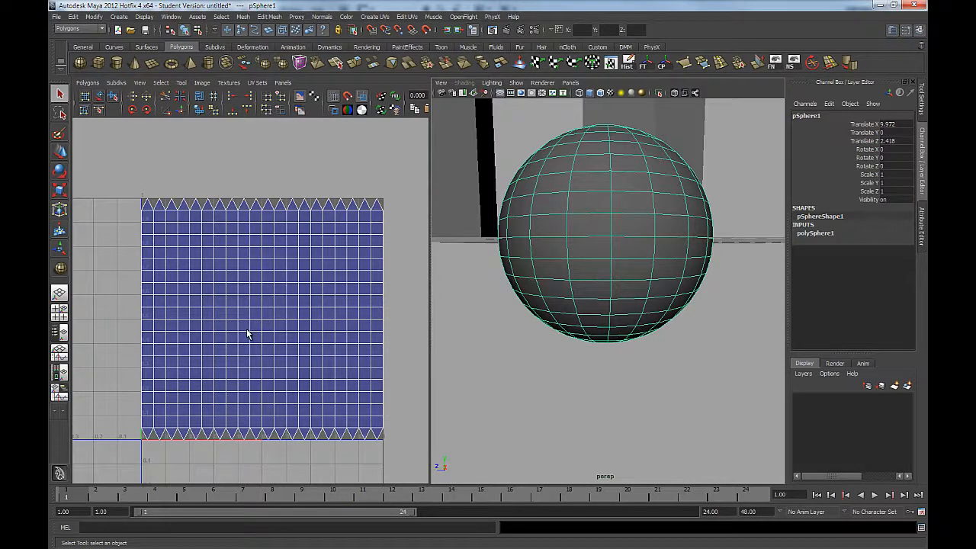
Delete the sphere from the scene.
scroll(648, 348, "down", 8)
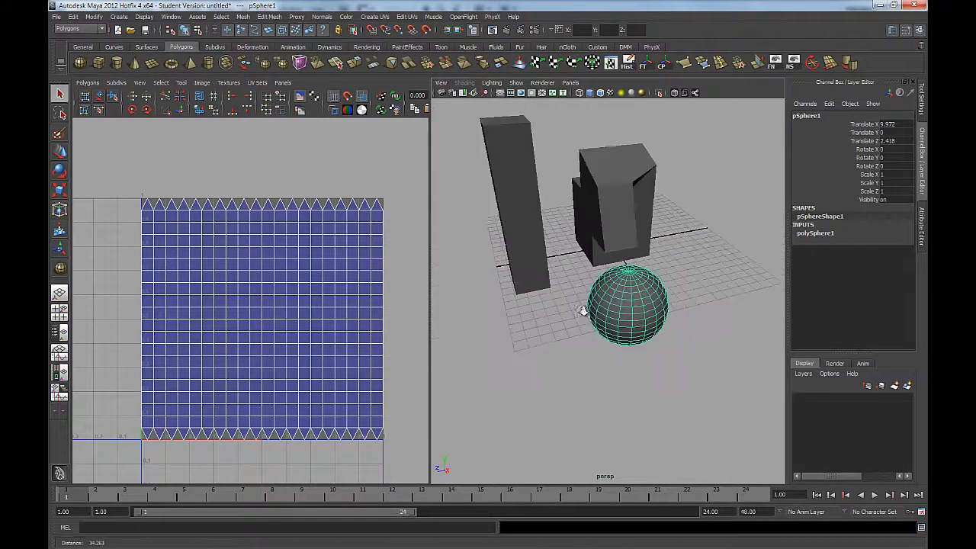
middle_click_drag(653, 350, 647, 353, "alt")
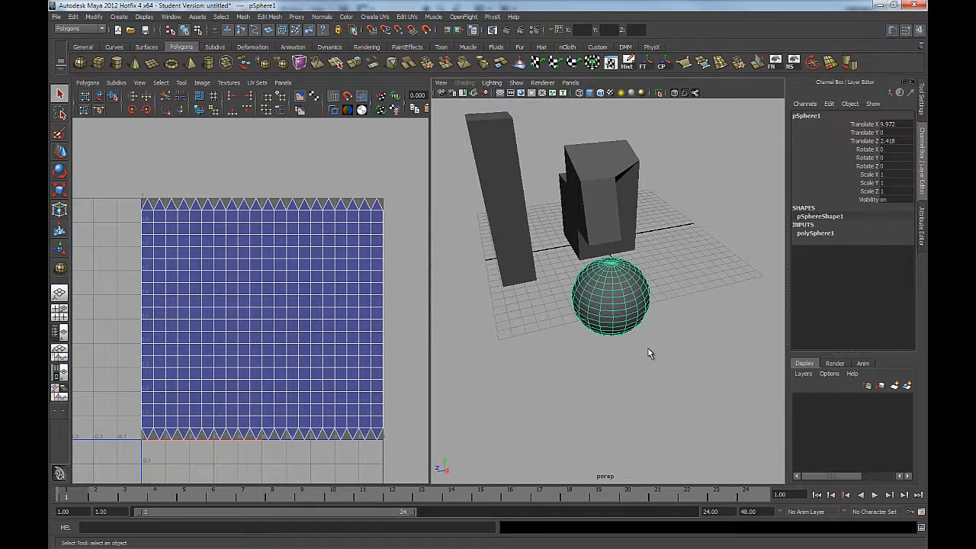
key("Delete")
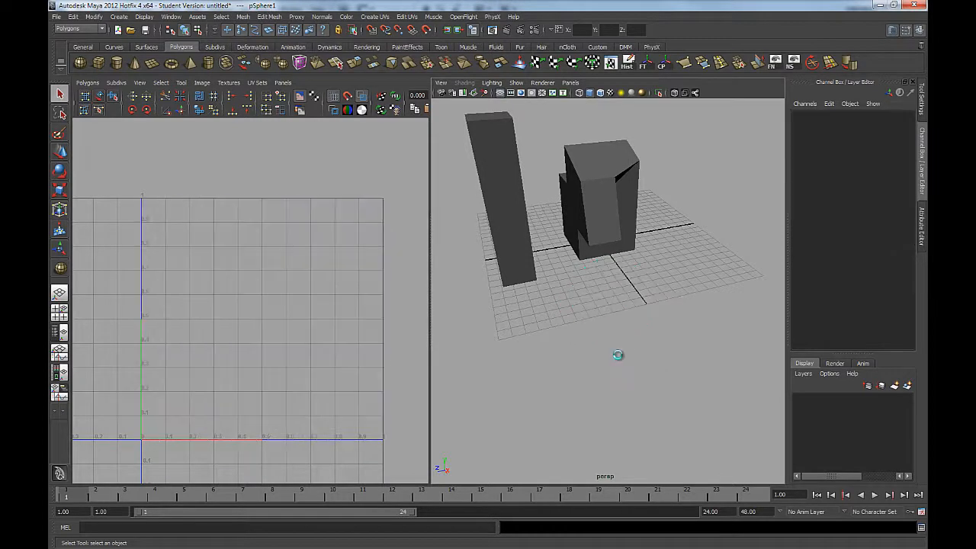
Create a polygon cone in front of the tall cube at about X 10.5, Z 6.6.
left_click(135, 62)
left_click_drag(564, 313, 580, 202)
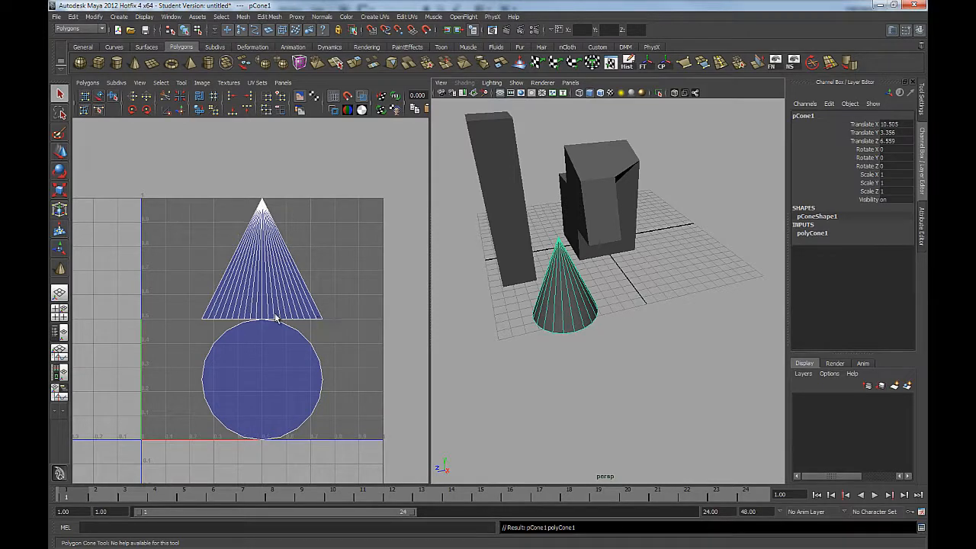
key("q")
Examine the cone's circular base and sloped sides against the two shells in its UV layout.
left_click_drag(556, 314, 530, 389, "alt")
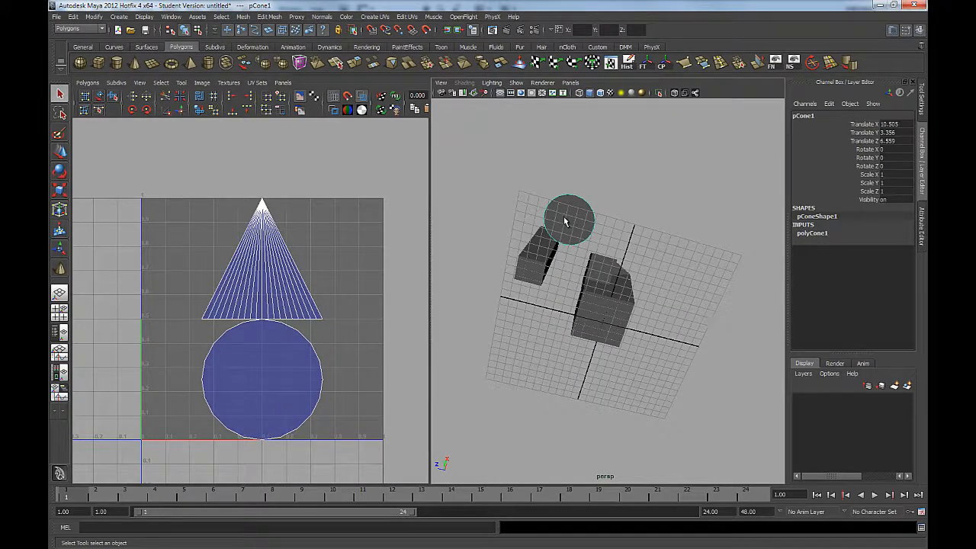
left_click_drag(575, 180, 577, 219, "alt")
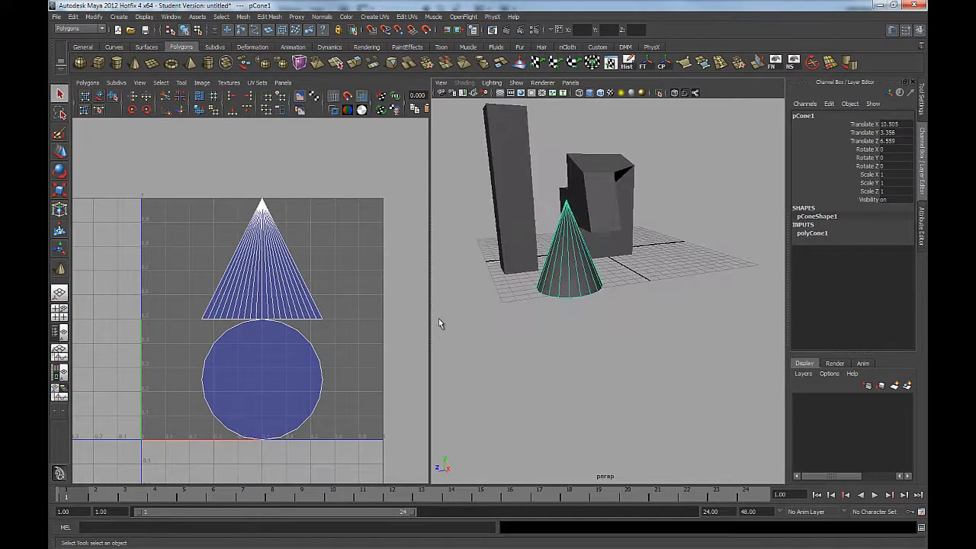
right_click_drag(224, 257, 336, 337, "alt")
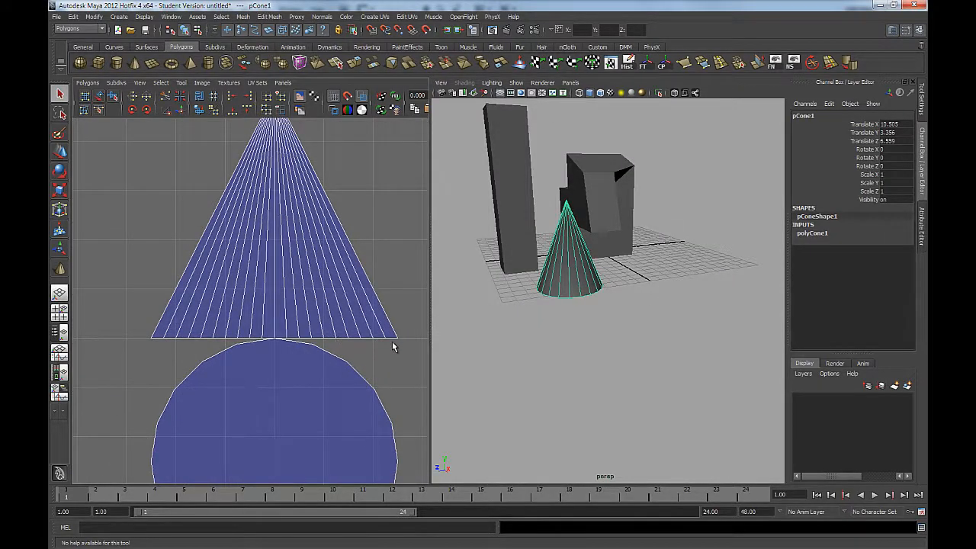
scroll(383, 301, "down", 6)
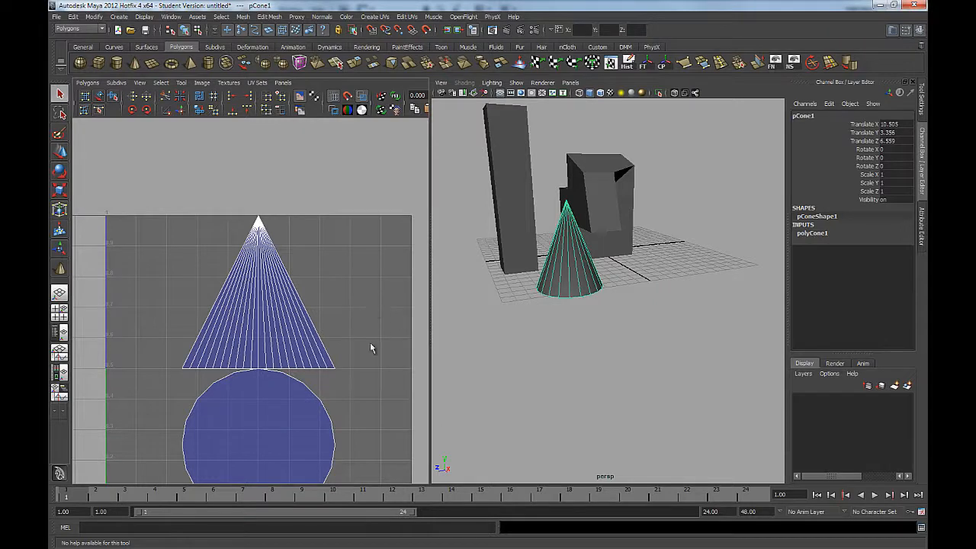
Delete the cone and the tall, narrow cube, with the full UV grid back in view.
left_click(624, 302)
right_click_drag(521, 355, 547, 288, "alt")
middle_click_drag(326, 360, 324, 324, "alt")
right_click_drag(341, 373, 229, 267, "alt")
middle_click_drag(266, 349, 266, 329, "alt")
right_click_drag(298, 365, 326, 321, "alt")
middle_click_drag(326, 321, 343, 305, "alt")
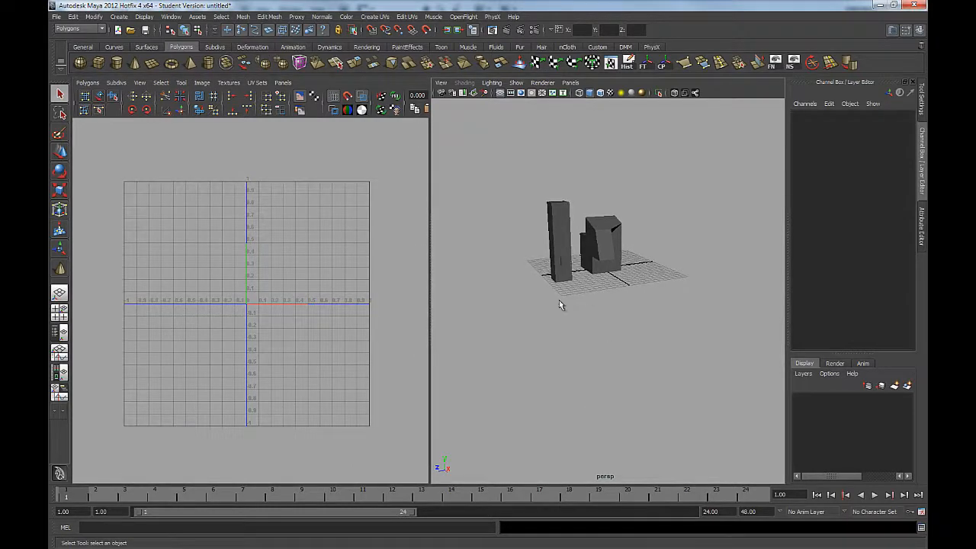
left_click(560, 252)
key("Delete")
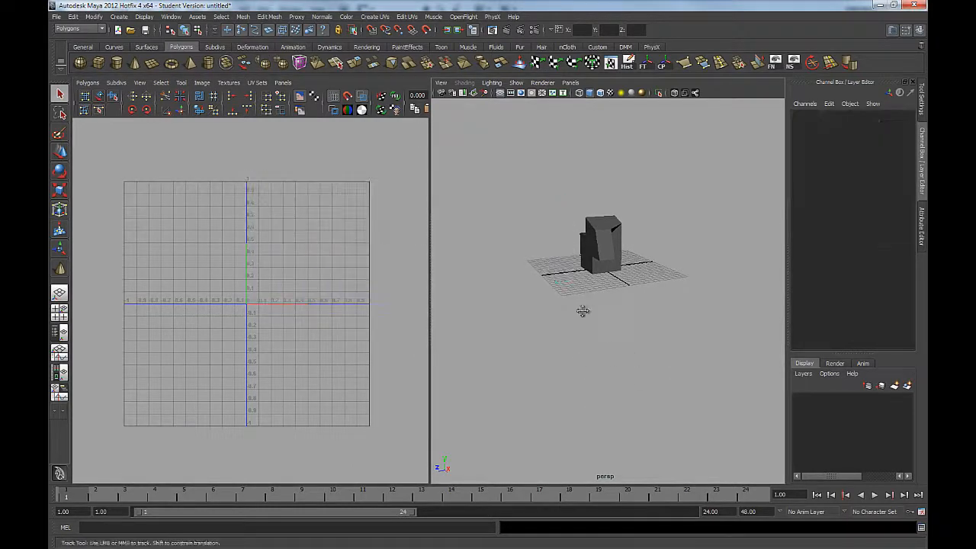
Select the remaining model from its overhang side to display its UV layout.
middle_click_drag(581, 312, 570, 328, "alt")
scroll(571, 283, "up", 5)
left_click_drag(573, 281, 509, 278, "alt")
middle_click_drag(604, 260, 584, 291, "alt")
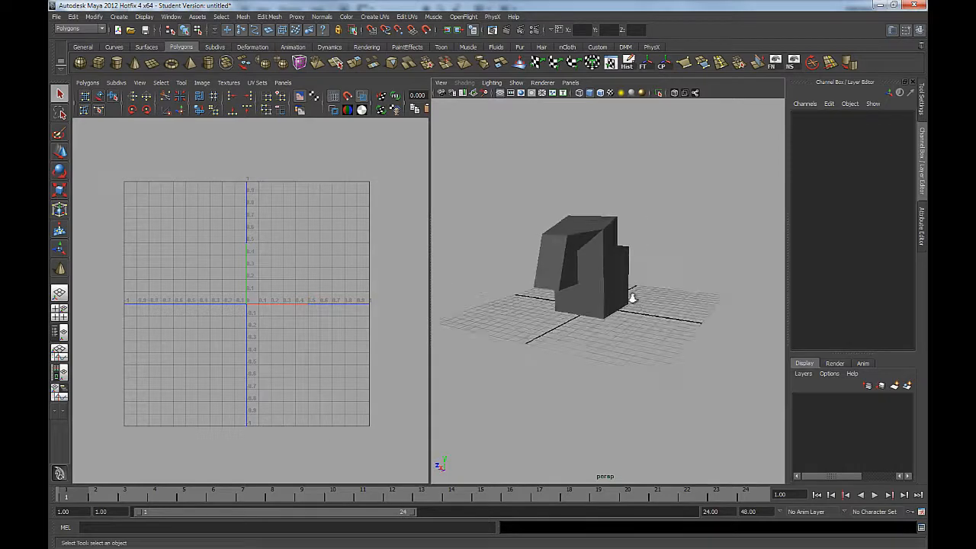
scroll(623, 297, "down", 5)
right_click_drag(623, 297, 694, 333, "alt")
middle_click_drag(635, 293, 665, 298, "alt")
left_click_drag(665, 303, 633, 320, "alt")
left_click(671, 294)
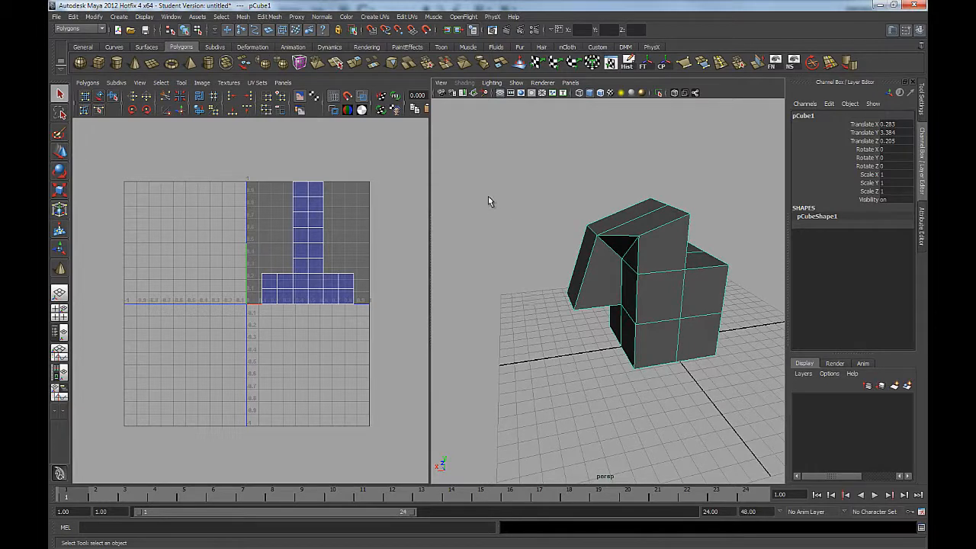
Tear off the Create UVs commands as a floating window between the UV editor and the model.
left_click(374, 16)
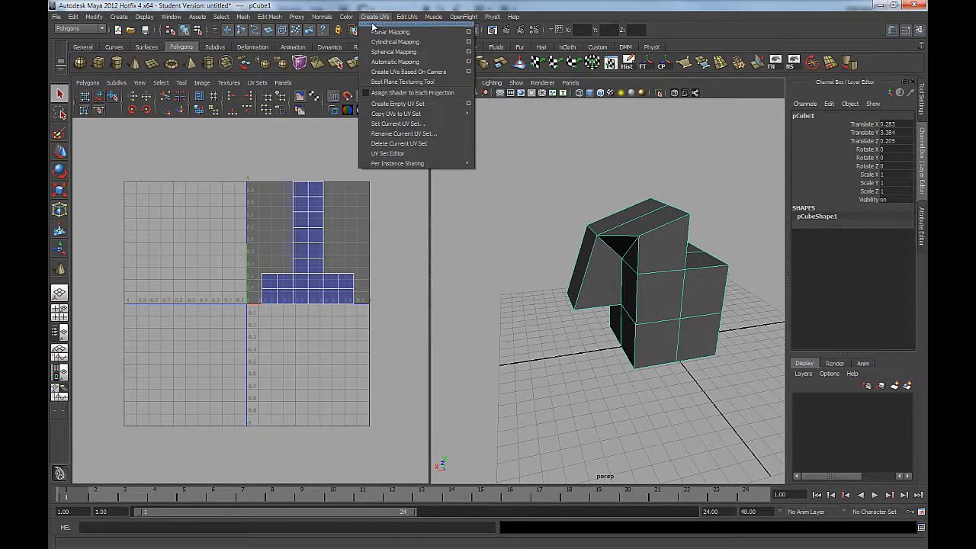
left_click(372, 26)
left_click_drag(388, 38, 427, 139)
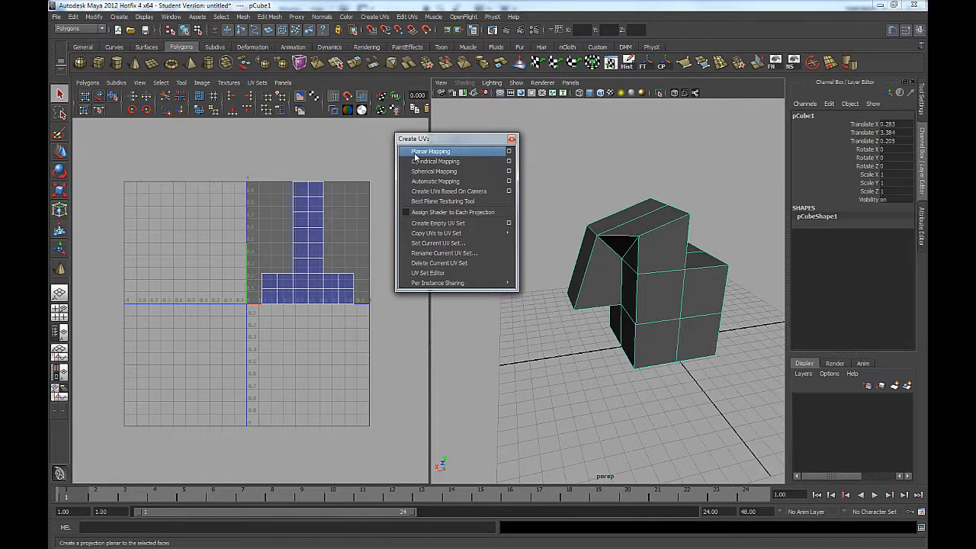
Create a flat polygon plane on the grid beside the model at about X 8.8, Z -6.6.
left_click(153, 64)
left_click_drag(503, 409, 637, 481)
left_click_drag(674, 332, 587, 332, "alt")
left_click_drag(633, 386, 610, 377, "alt")
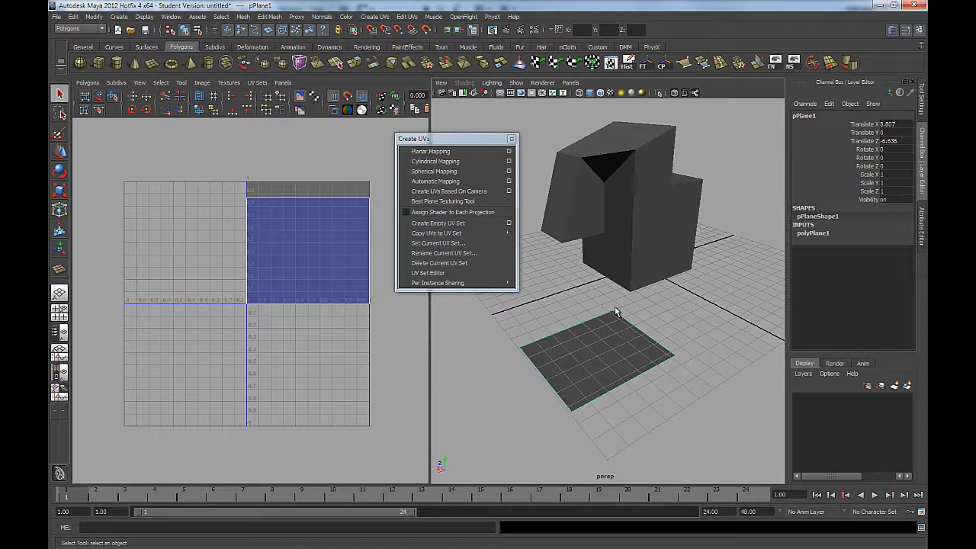
Reselect the model and switch it to face selection mode.
left_click(670, 260)
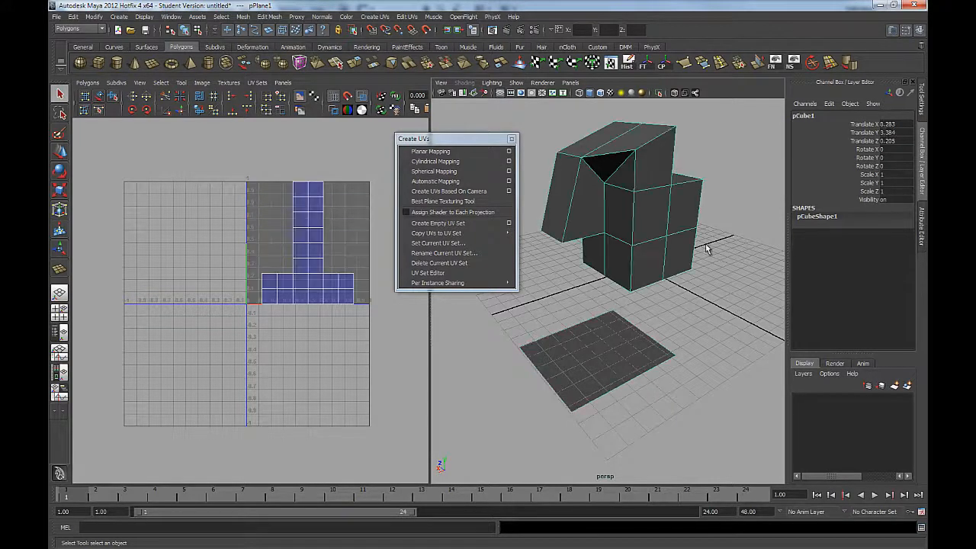
left_click_drag(689, 238, 683, 272, "alt")
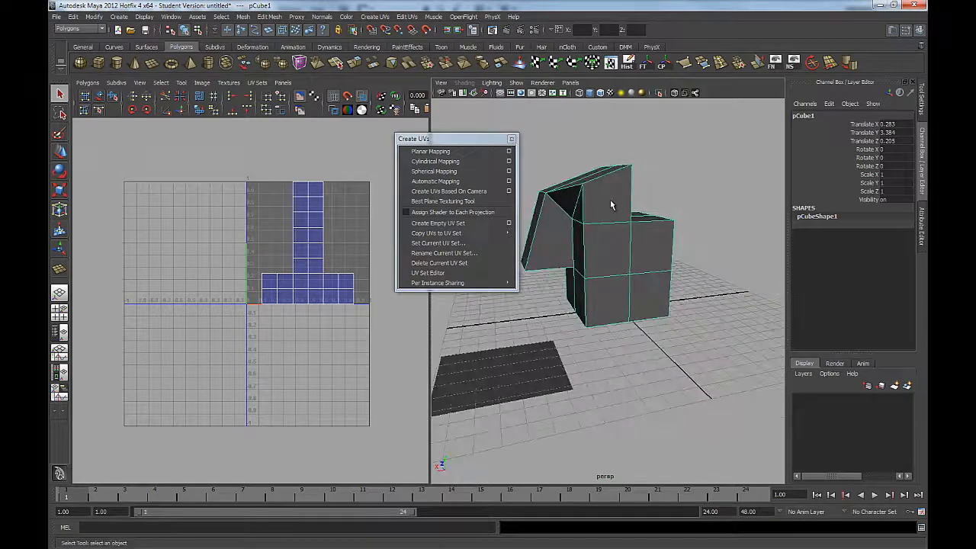
left_click_drag(610, 218, 610, 254, "alt")
right_click_drag(608, 213, 610, 236)
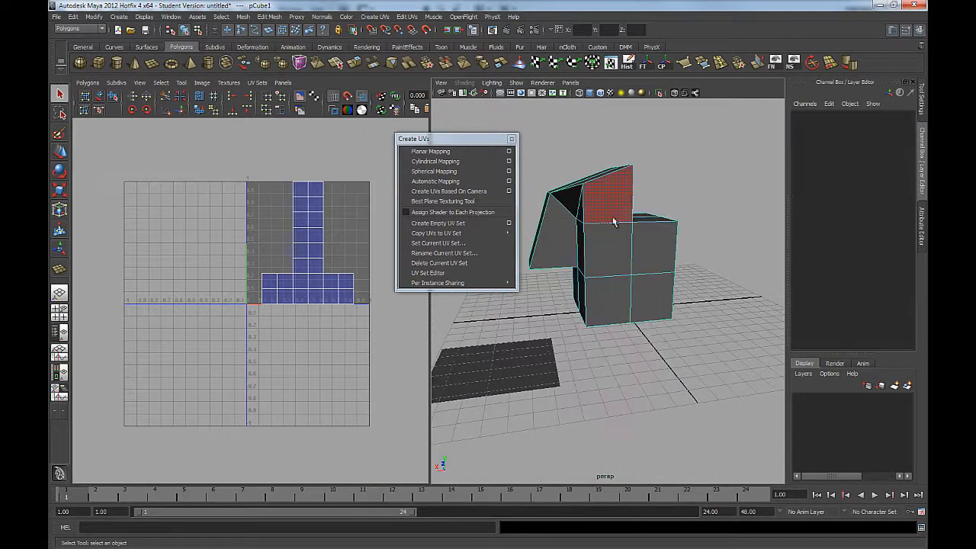
Select the faces on one flat side of the model, adding the overhang's side face that points the same way.
left_click(612, 216)
left_click(616, 246, "shift")
left_click(653, 257, "shift")
left_click(652, 291, "shift")
left_click(612, 297, "shift")
left_click_drag(613, 334, 648, 308, "alt")
left_click(610, 206, "shift")
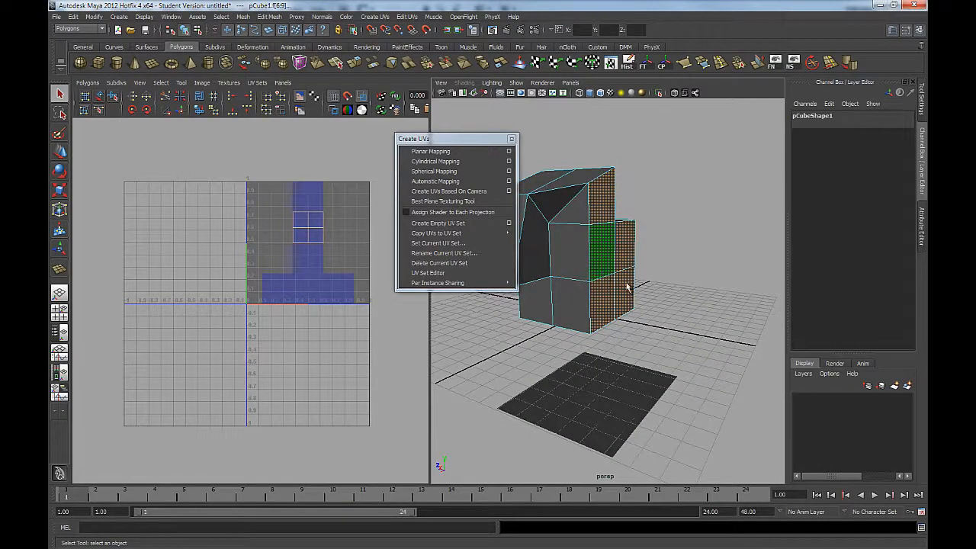
left_click_drag(669, 258, 640, 247, "alt")
left_click(609, 245, "shift")
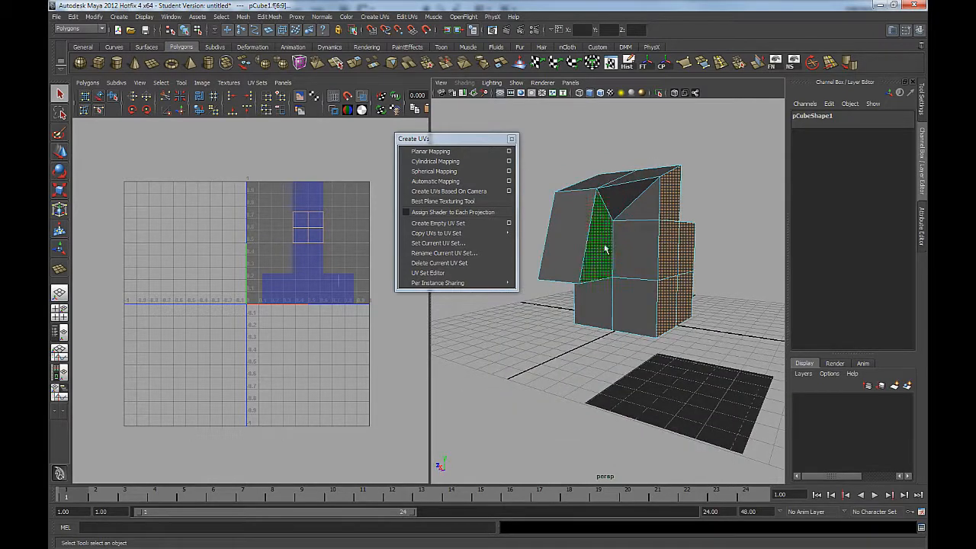
Replace the selection with the two faces on top of the model's raised, overhanging part.
left_click_drag(608, 319, 594, 184, "alt")
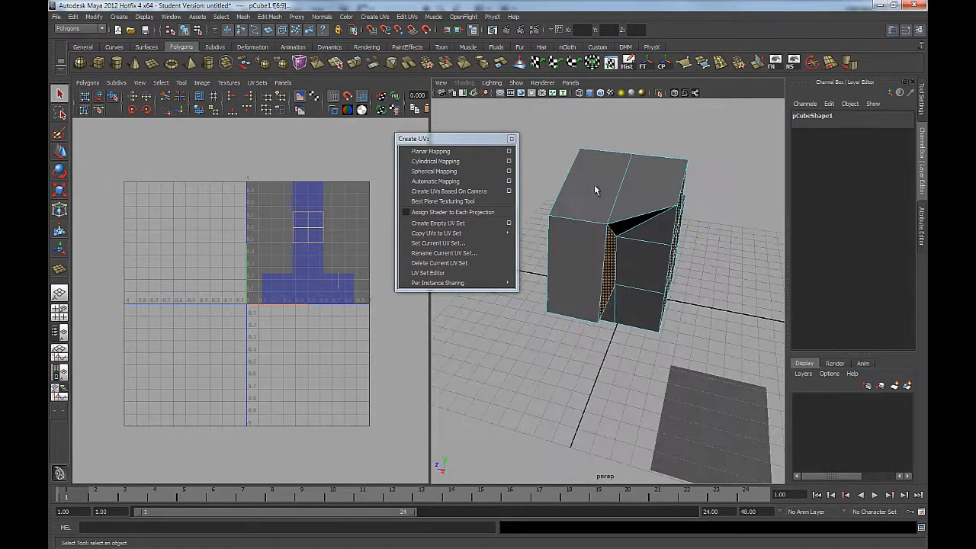
left_click(671, 192)
left_click_drag(652, 332, 625, 199, "alt")
left_click_drag(533, 184, 524, 186, "alt")
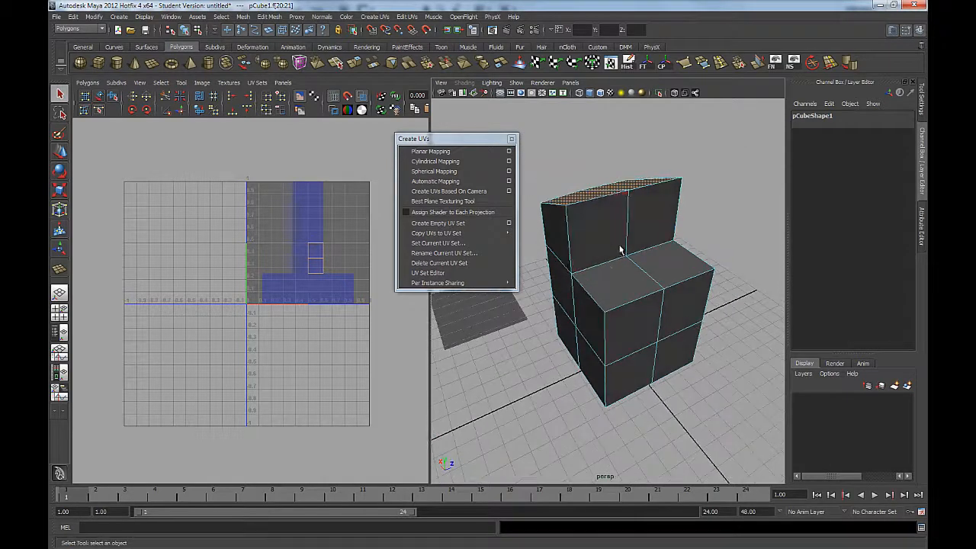
Select the two upright faces above the ledge and the block faces below it that point the same way.
left_click(614, 241)
left_click(652, 225, "shift")
left_click(652, 316, "shift")
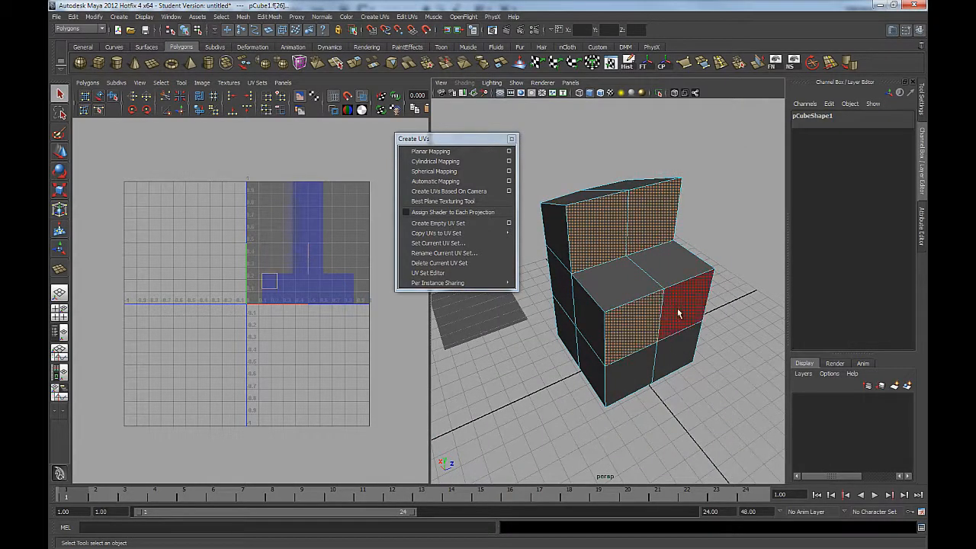
left_click(661, 352, "shift")
left_click_drag(689, 378, 670, 391, "alt")
Replace the selection with the two upward-facing faces of the lower ledge.
left_click(638, 307)
left_click(589, 314)
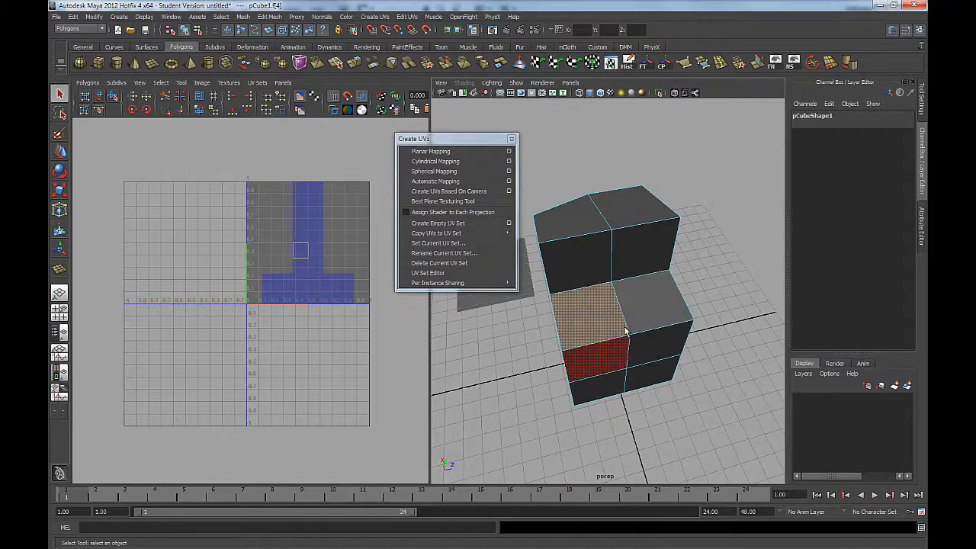
left_click(651, 305, "shift")
left_click_drag(719, 338, 626, 250, "alt")
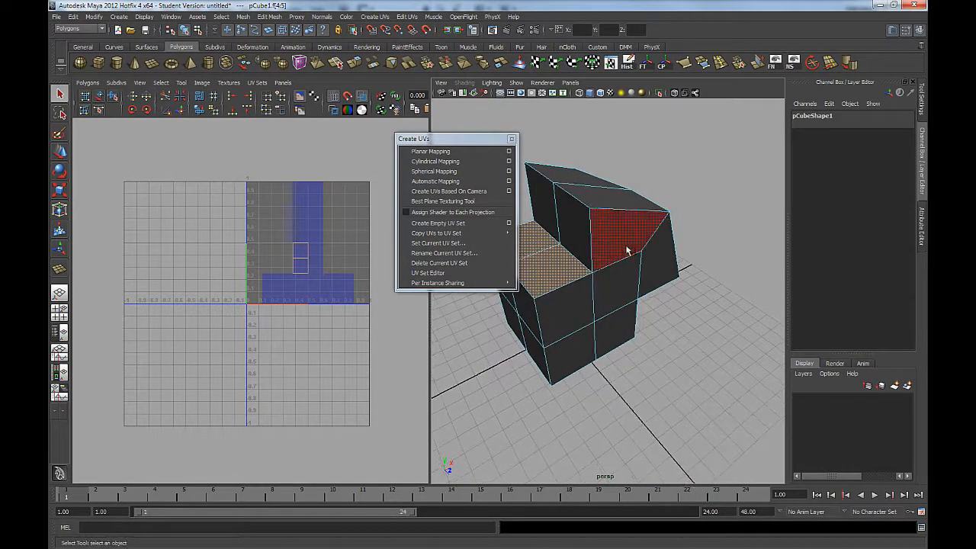
Replace the selection with the flat side faces of the block, raised part and overhang that all point the same way.
left_click(633, 244)
left_click(655, 259, "shift")
left_click(616, 288, "shift")
left_click(567, 308, "shift")
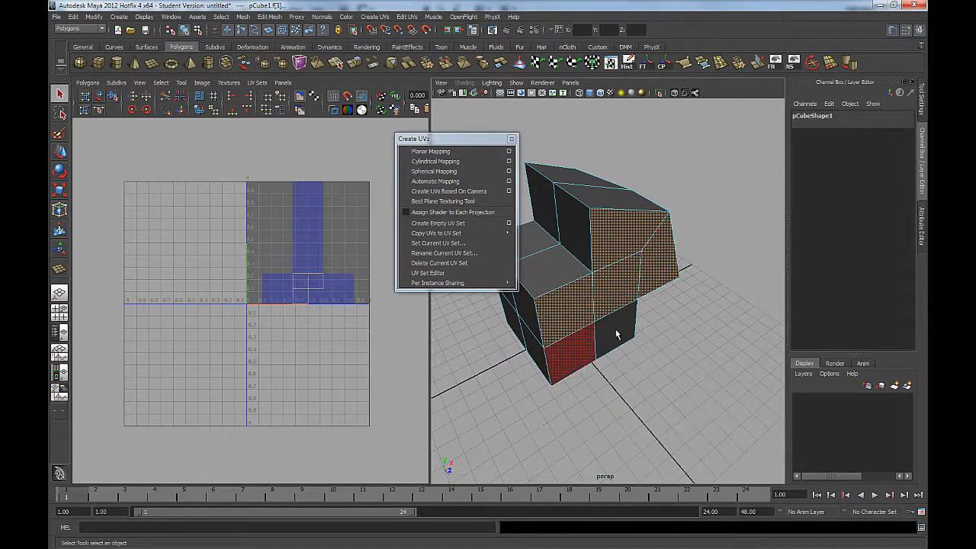
left_click(616, 333, "shift")
Replace the selection with the downward-facing faces of the block's base and the overhang's underside.
left_click_drag(712, 387, 579, 305, "alt")
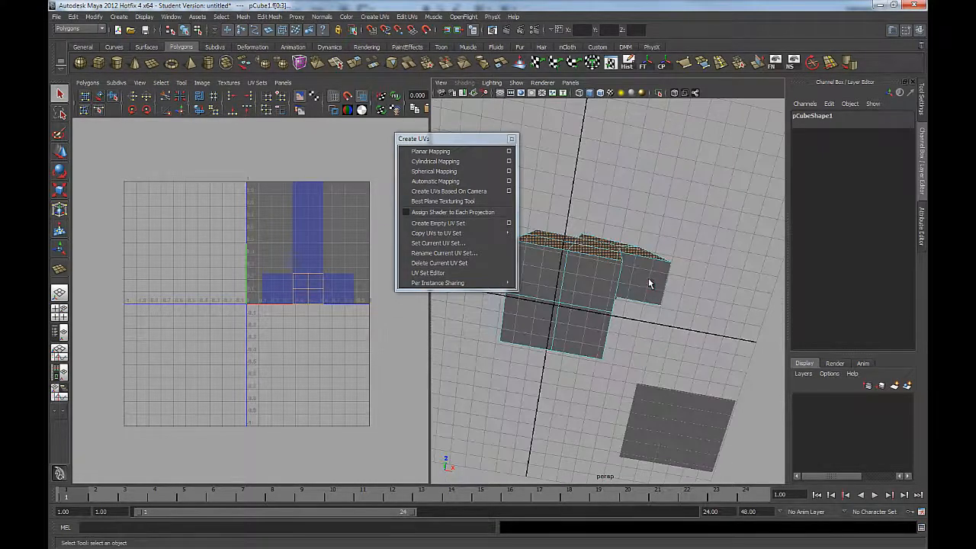
left_click(541, 284, "shift")
left_click(532, 319, "shift")
left_click(578, 326, "shift")
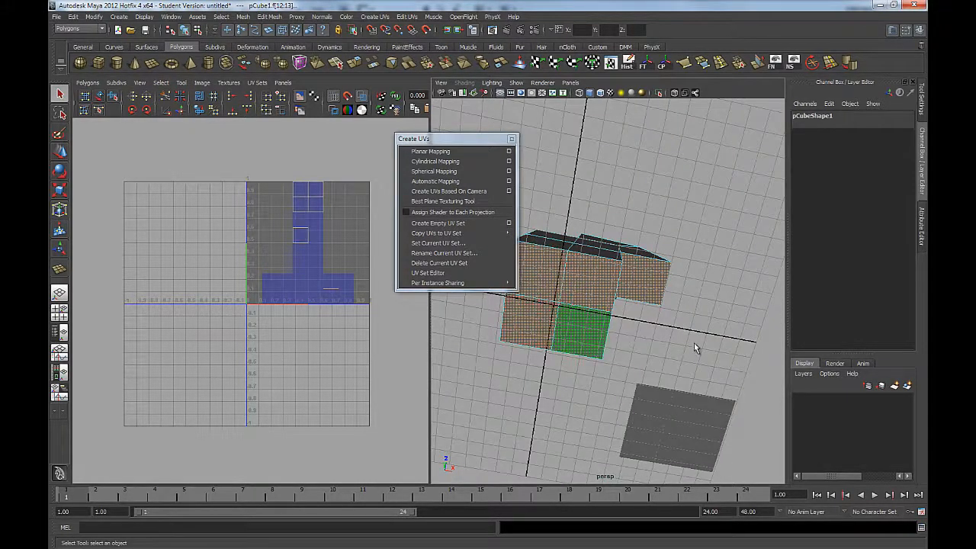
Replace the selection with the upright block faces beneath and beside the overhang that point the same way.
middle_click_drag(694, 327, 716, 317, "alt")
left_click_drag(716, 317, 560, 377, "alt")
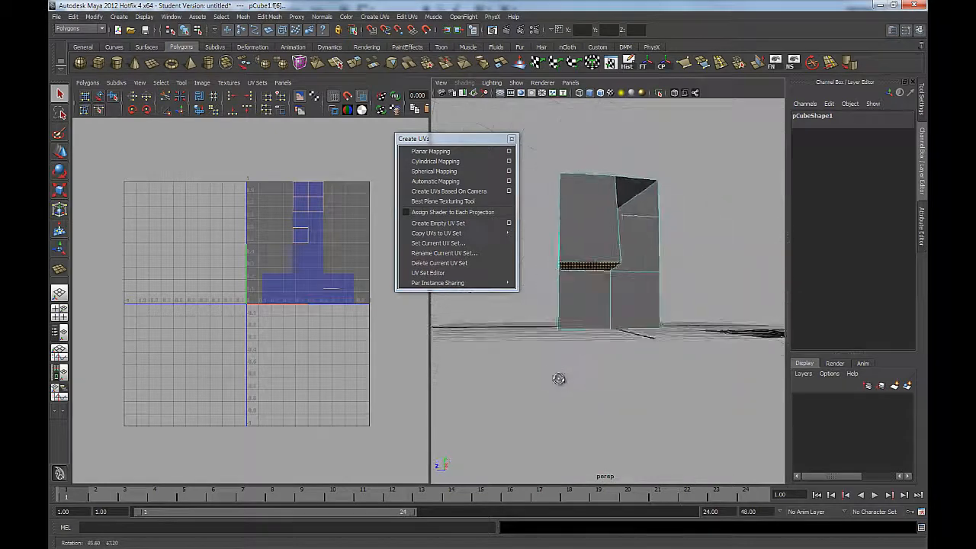
left_click(653, 230, "shift")
left_click(644, 205, "shift")
left_click(631, 286, "shift")
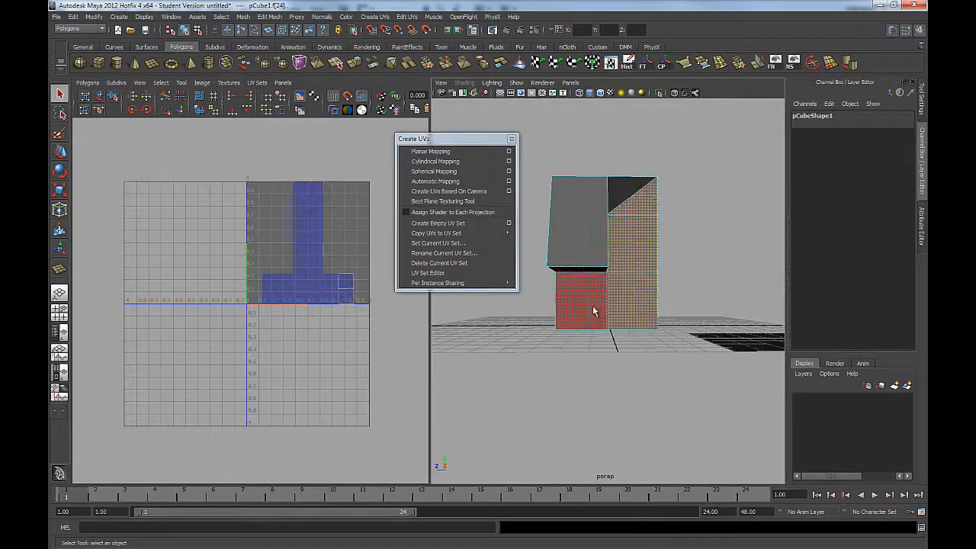
left_click(591, 305, "shift")
Select only the triangular face beside the overhang and turn off shaded UV display to examine its UVs.
left_click_drag(643, 375, 592, 353, "alt")
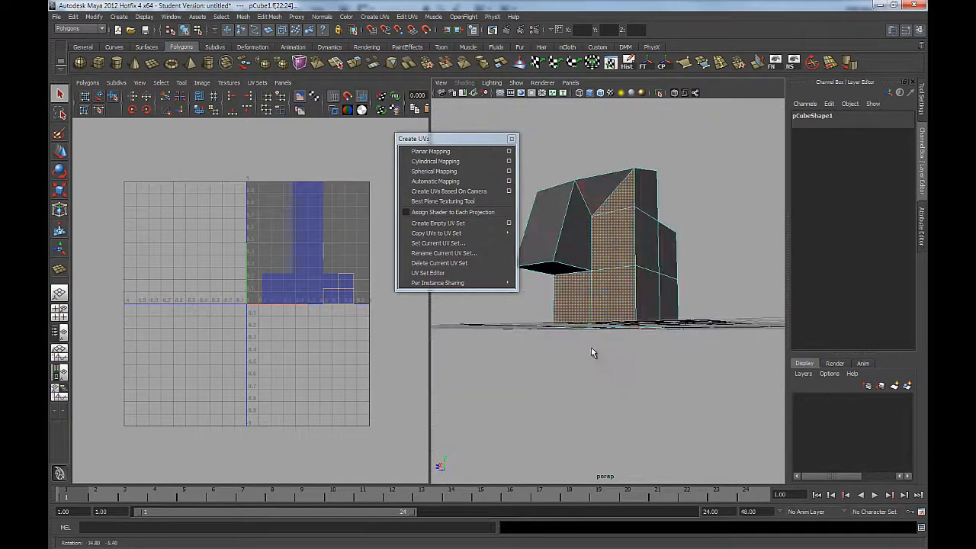
left_click(606, 189, "shift")
left_click_drag(706, 221, 578, 230, "alt")
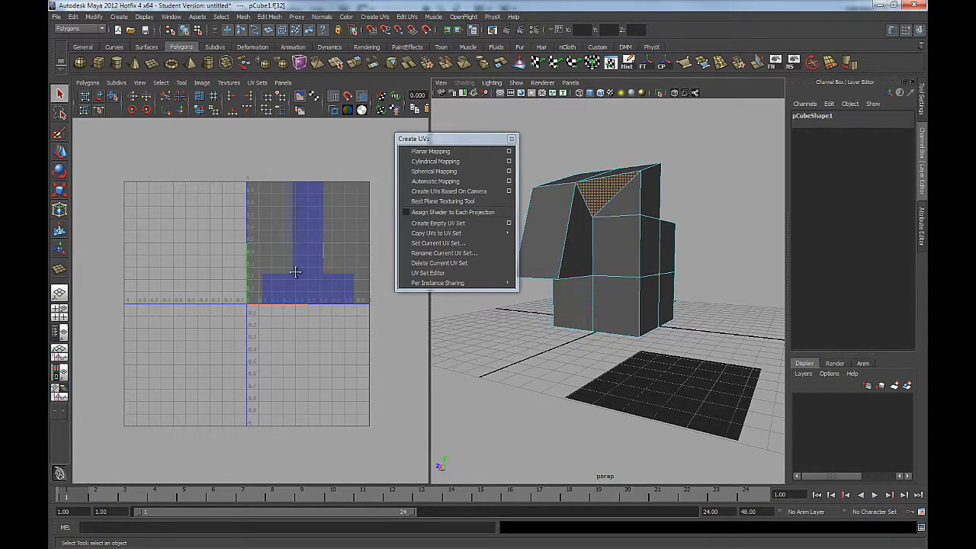
middle_click_drag(295, 271, 244, 304, "alt")
scroll(333, 323, "up", 5)
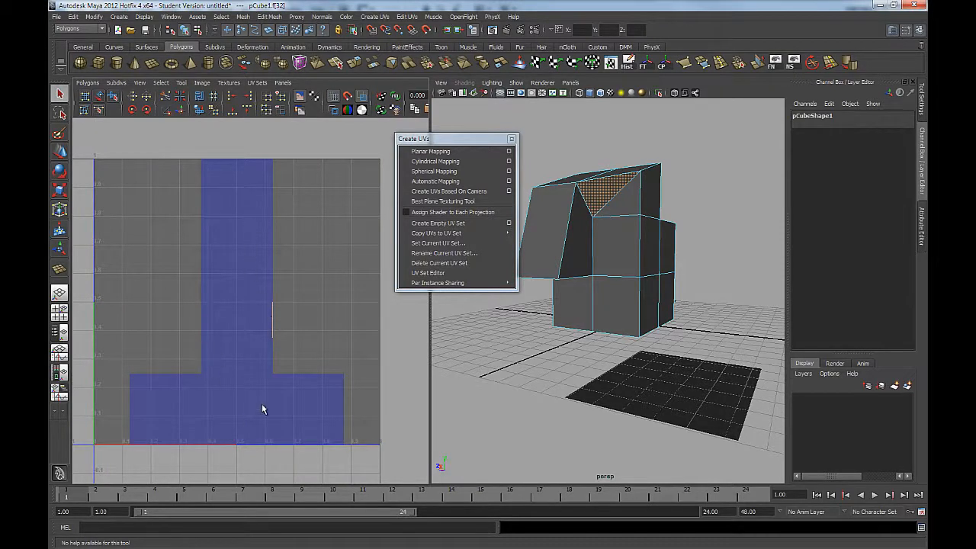
left_click(362, 97)
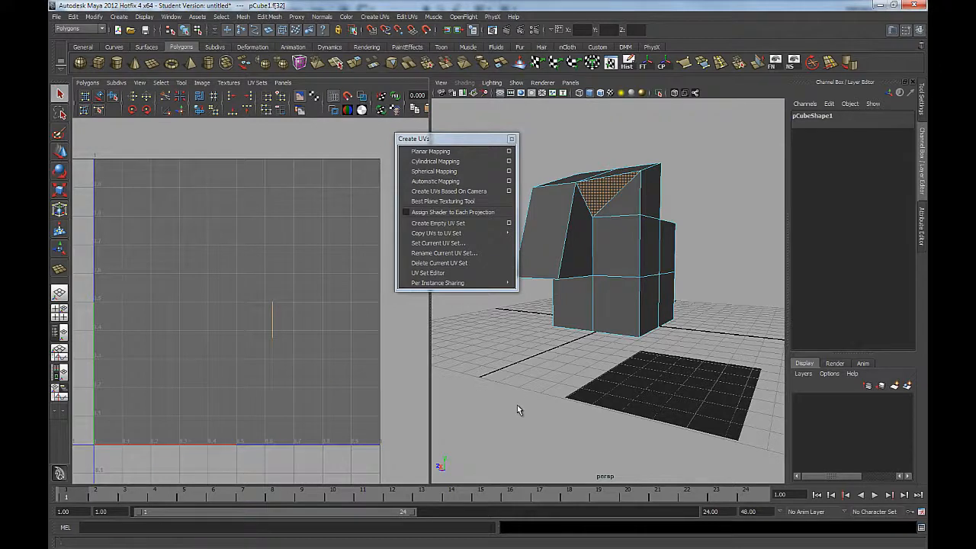
Clear the face selection and show the full UV layout with shaded UVs on and the background image off.
left_click(561, 343)
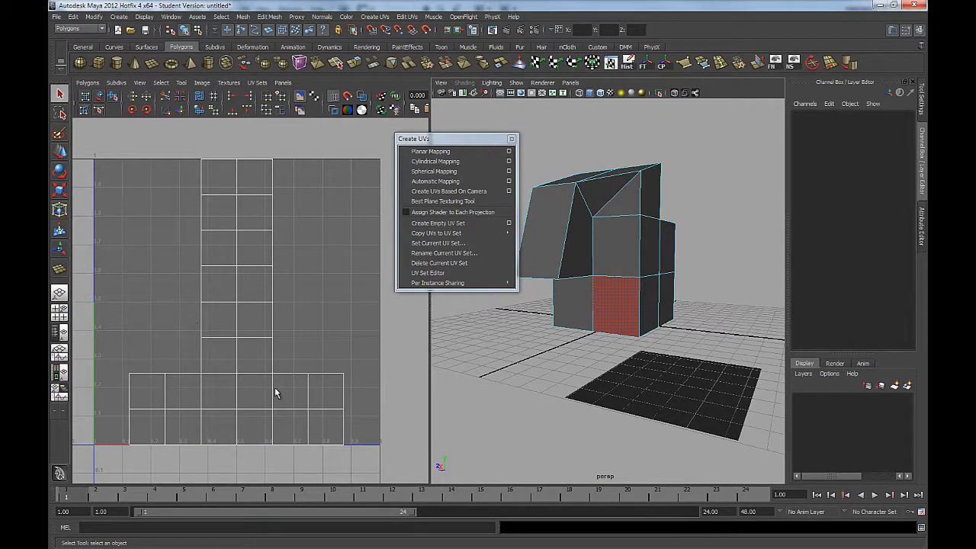
left_click(361, 94)
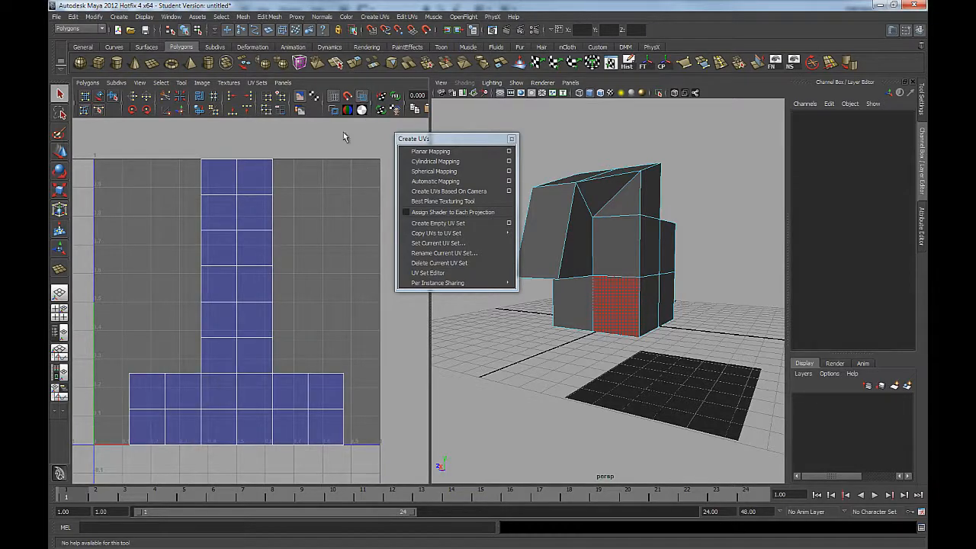
left_click(301, 97)
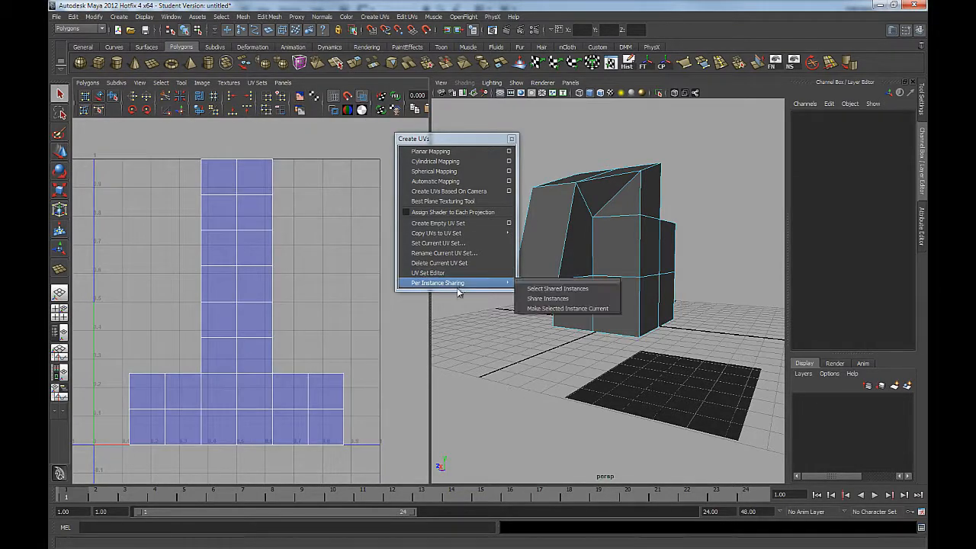
Switch to object mode and select the whole cube model, with the Create UVs window moved aside.
left_click_drag(564, 260, 668, 319, "alt")
scroll(660, 312, "down", 3)
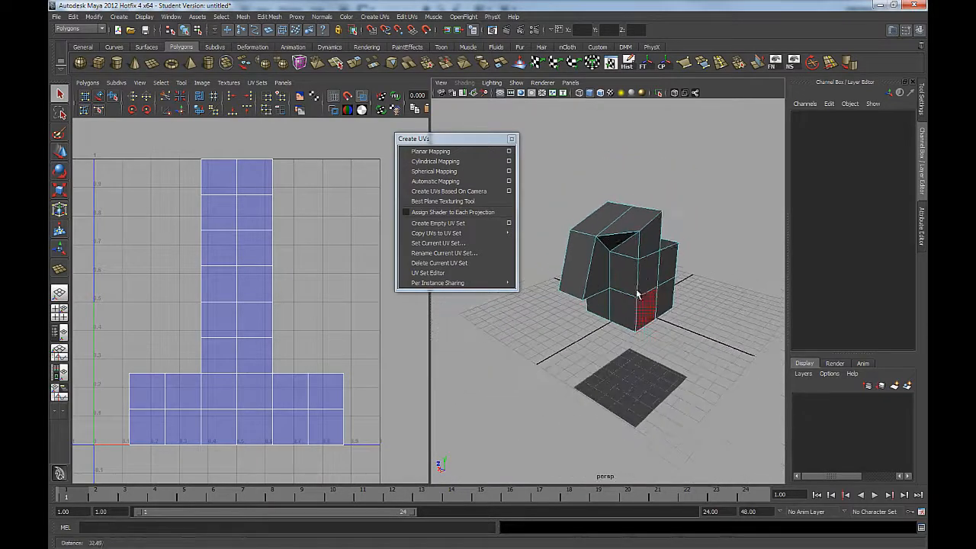
left_click_drag(572, 301, 534, 299, "alt")
left_click_drag(432, 139, 396, 124)
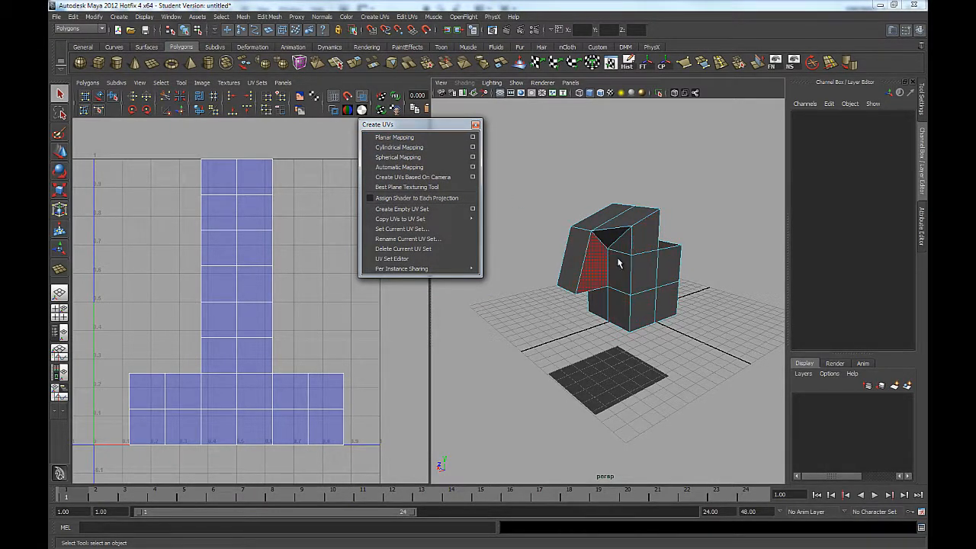
right_click_drag(618, 263, 644, 277)
left_click(645, 277)
left_click_drag(672, 300, 643, 294, "alt")
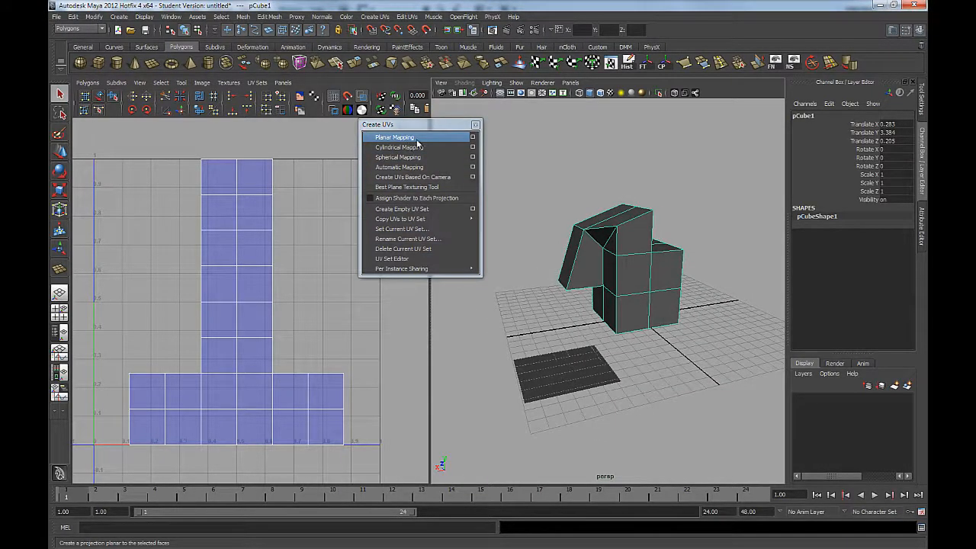
Apply planar mapping to the model from the Z axis, fitted to the bounding box with the image width/height ratio kept.
left_click(472, 137)
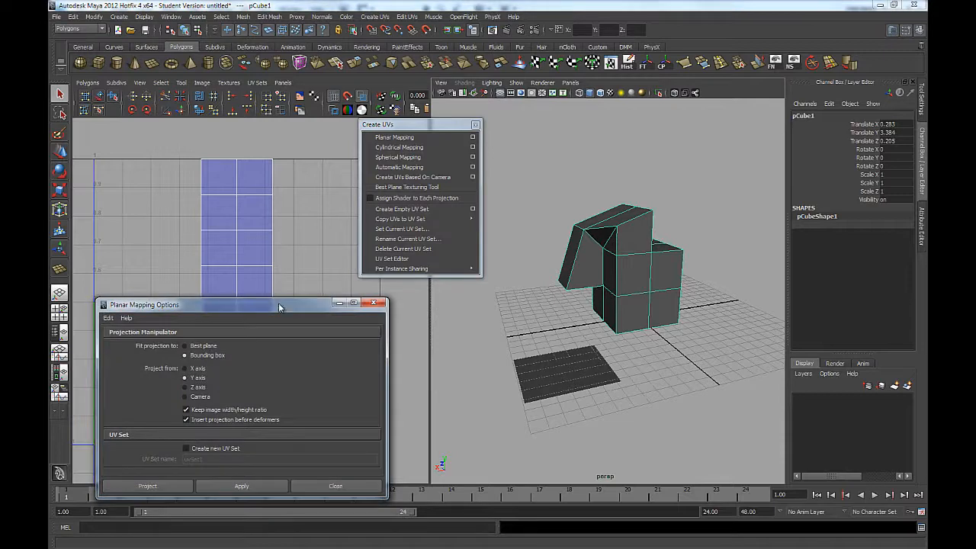
left_click_drag(278, 302, 465, 222)
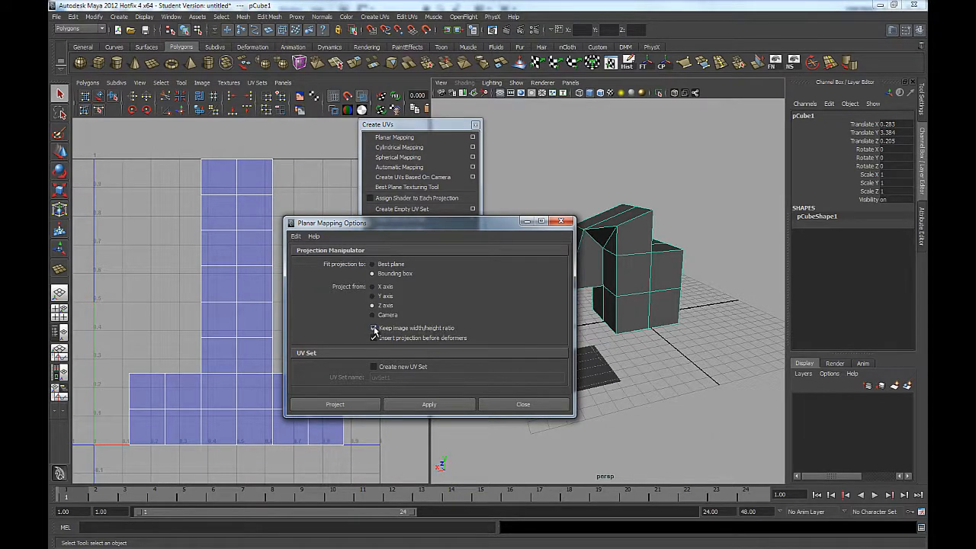
left_click(432, 409)
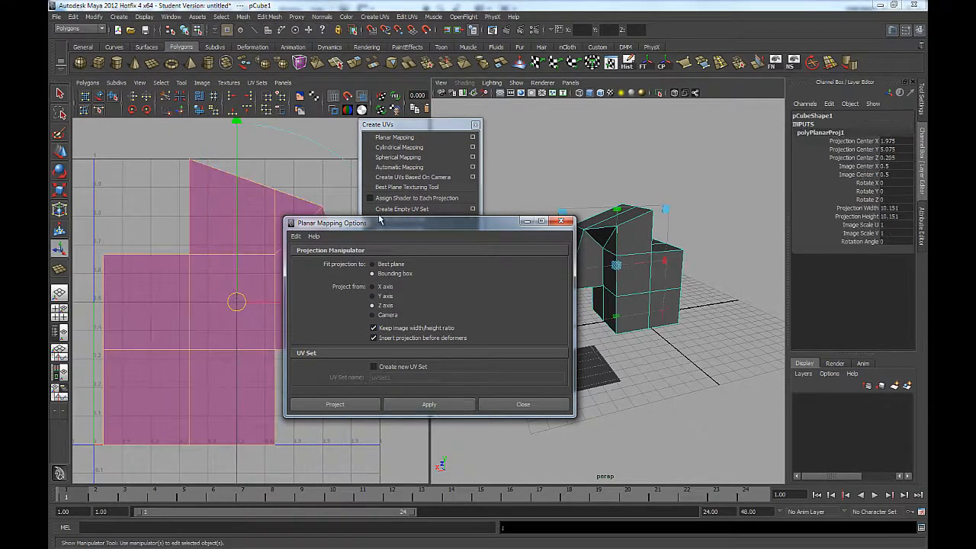
left_click_drag(373, 225, 531, 350)
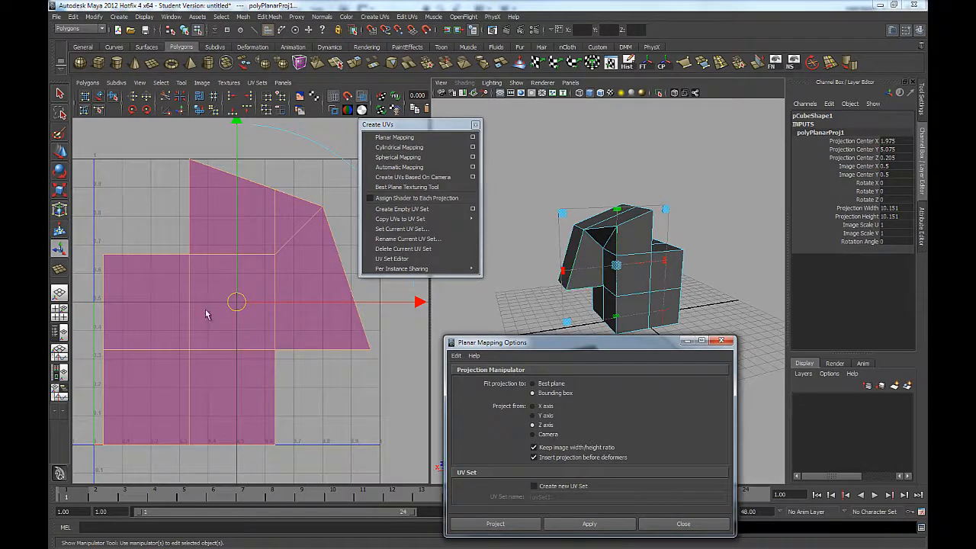
left_click_drag(639, 258, 686, 264, "alt")
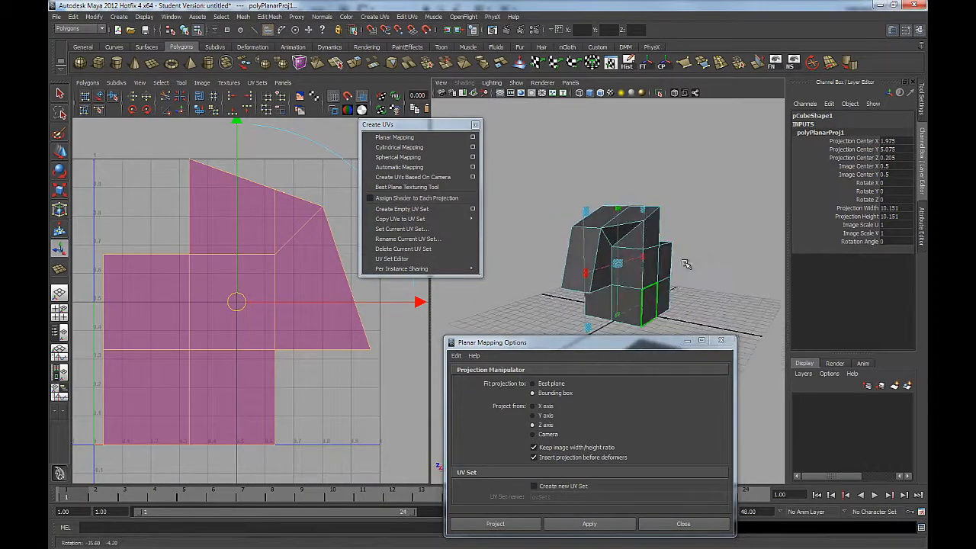
left_click_drag(600, 344, 572, 499)
left_click_drag(640, 427, 583, 400, "alt")
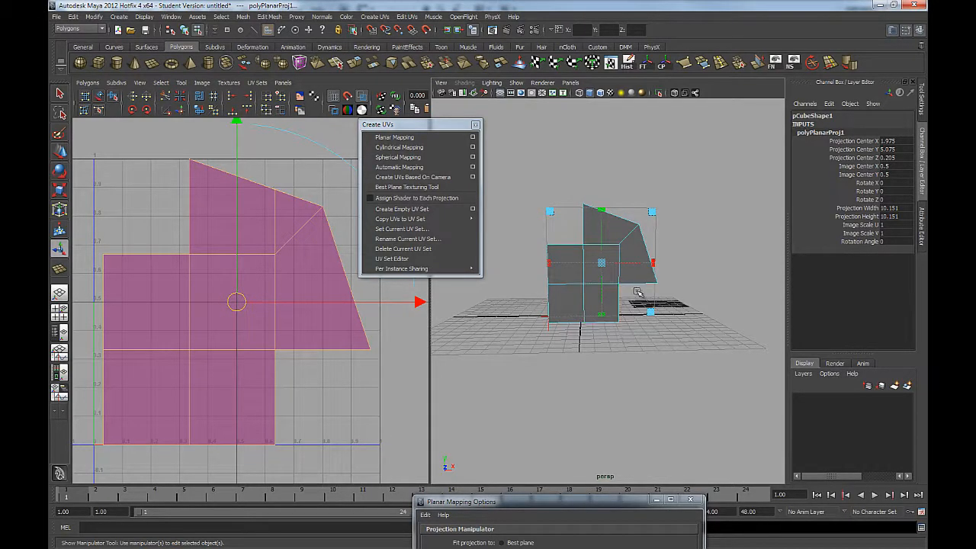
left_click_drag(637, 292, 634, 331, "alt")
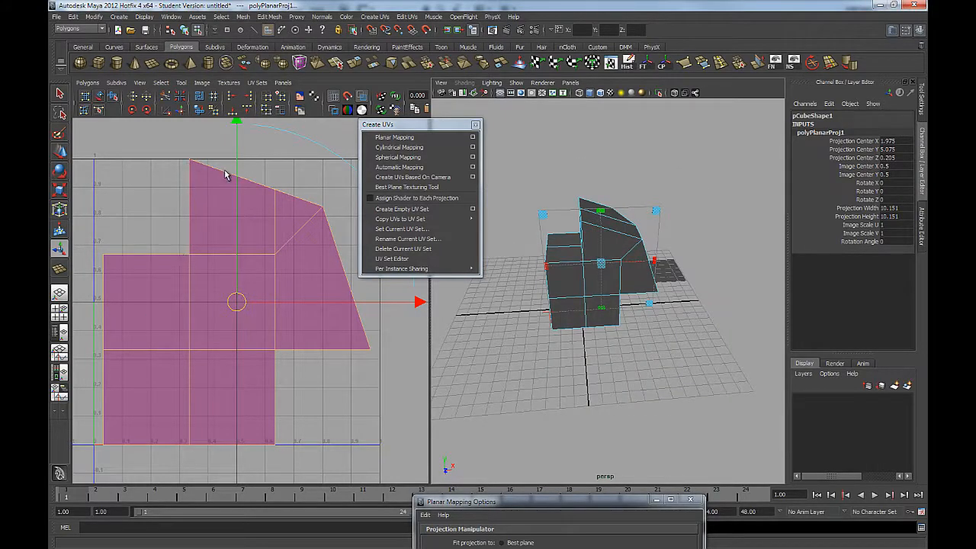
Reselect the model in object mode and apply planar mapping from the Y axis, fitted to the bounding box.
left_click_drag(566, 308, 573, 273, "alt")
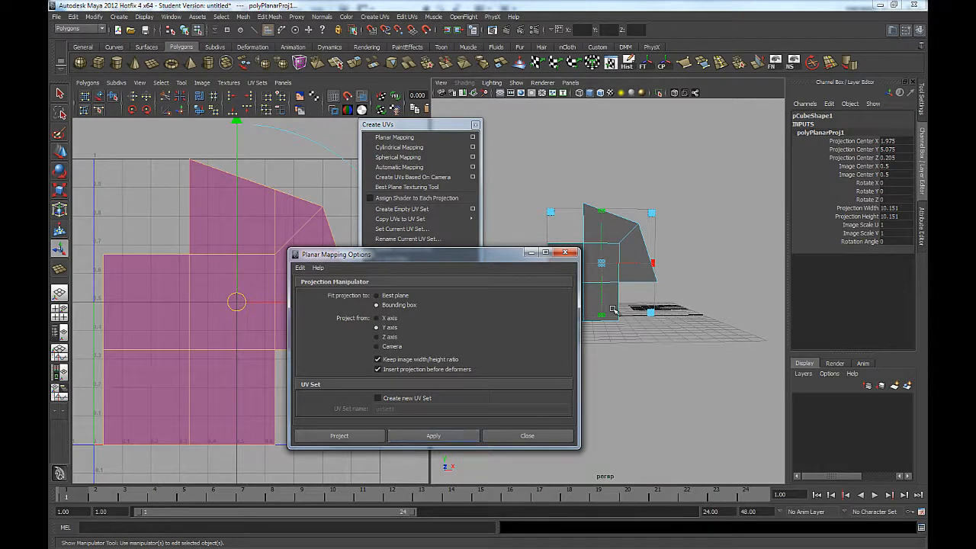
right_click_drag(612, 309, 648, 296)
left_click(695, 187)
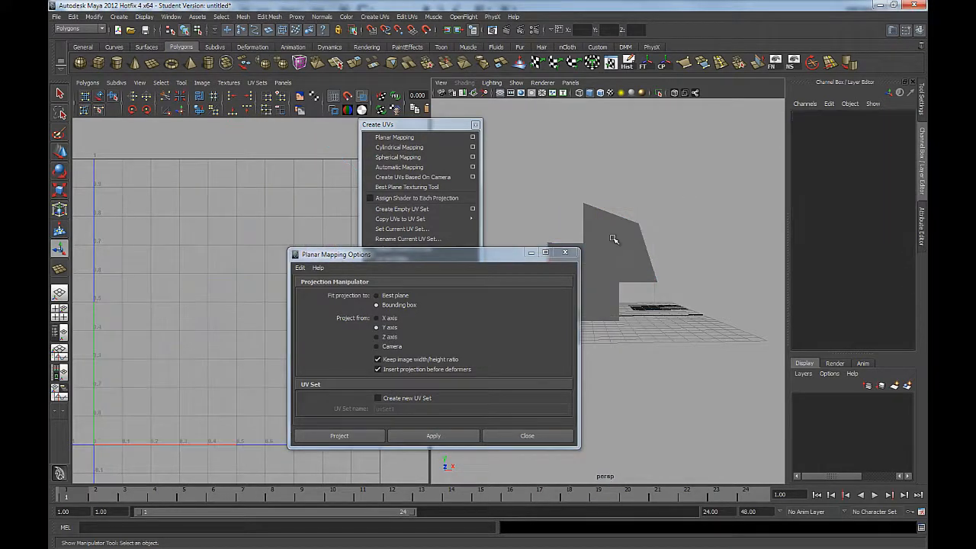
left_click(614, 238)
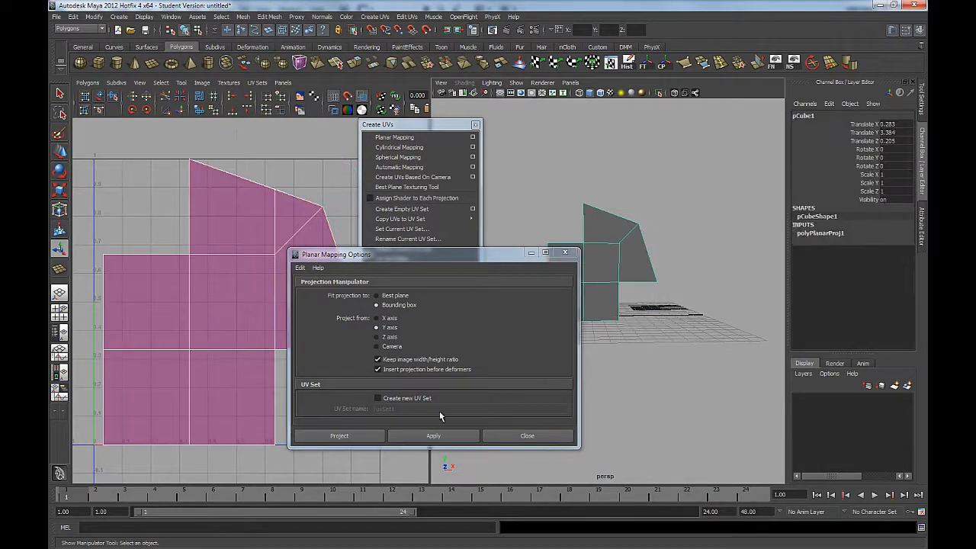
left_click(397, 440)
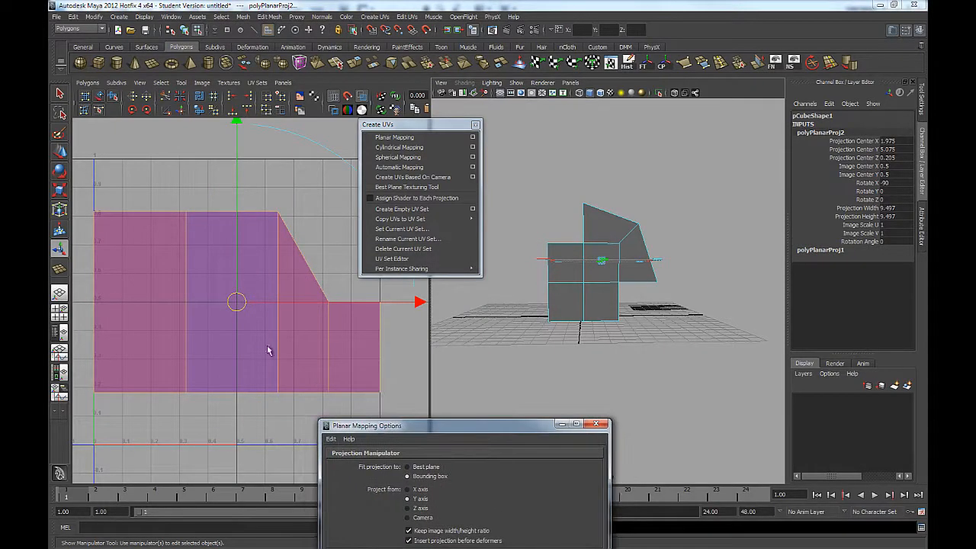
Examine how the Y-axis UV layout corresponds to the model's top, side and overhang faces.
left_click_drag(662, 169, 639, 248, "alt")
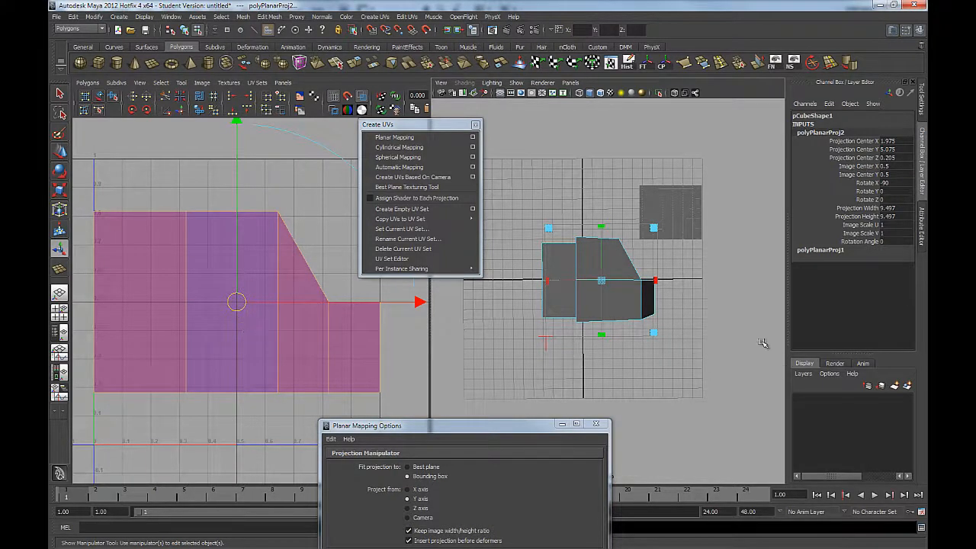
left_click_drag(477, 377, 579, 346, "alt")
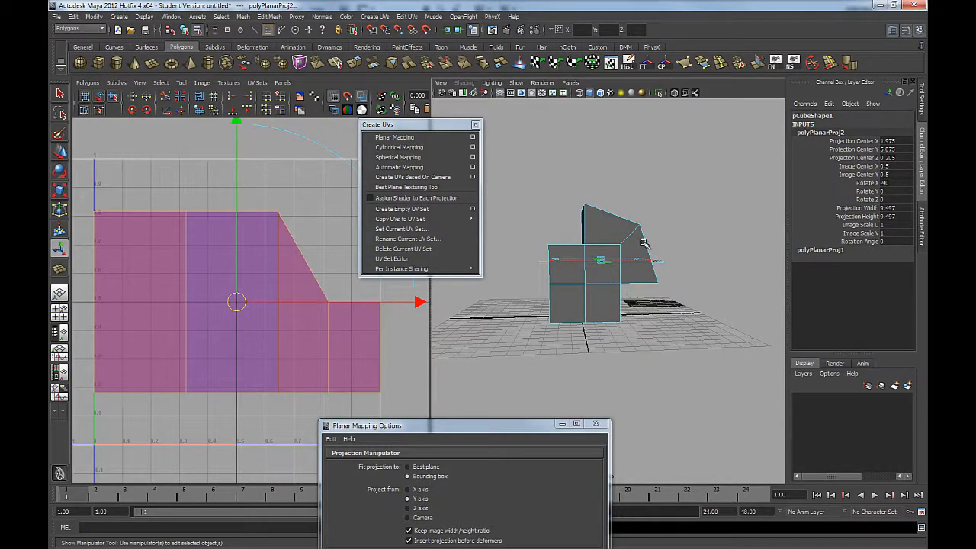
left_click_drag(600, 255, 599, 241, "alt")
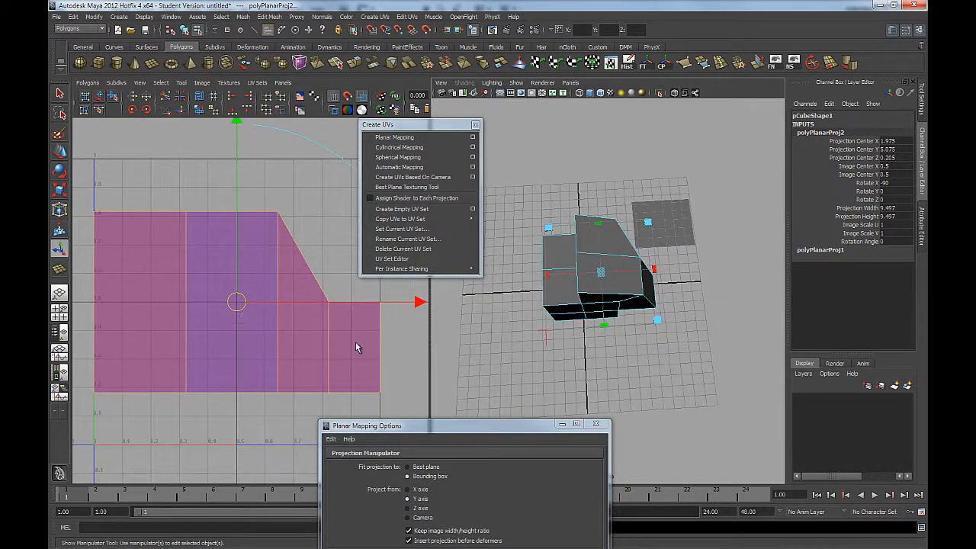
left_click_drag(663, 317, 675, 292, "alt")
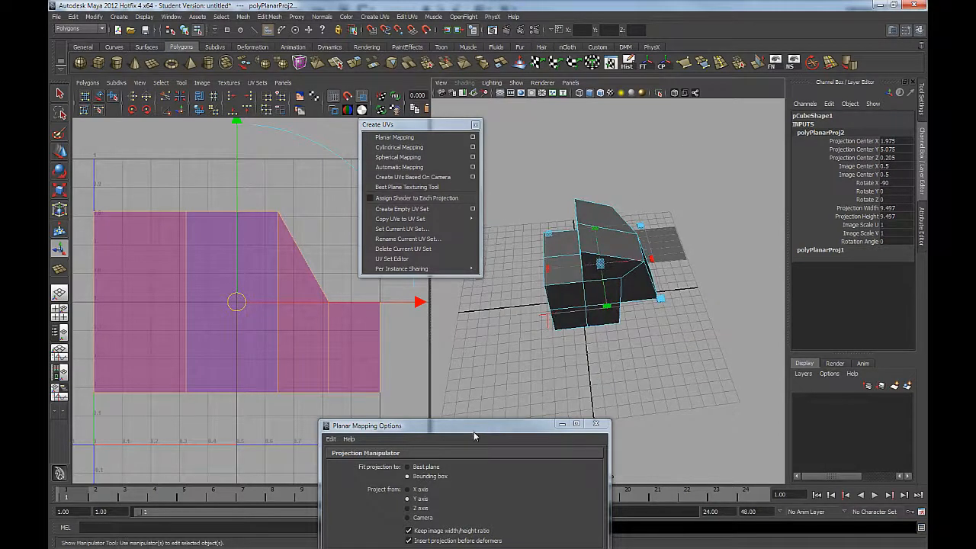
left_click(477, 431)
left_click_drag(477, 432, 517, 329)
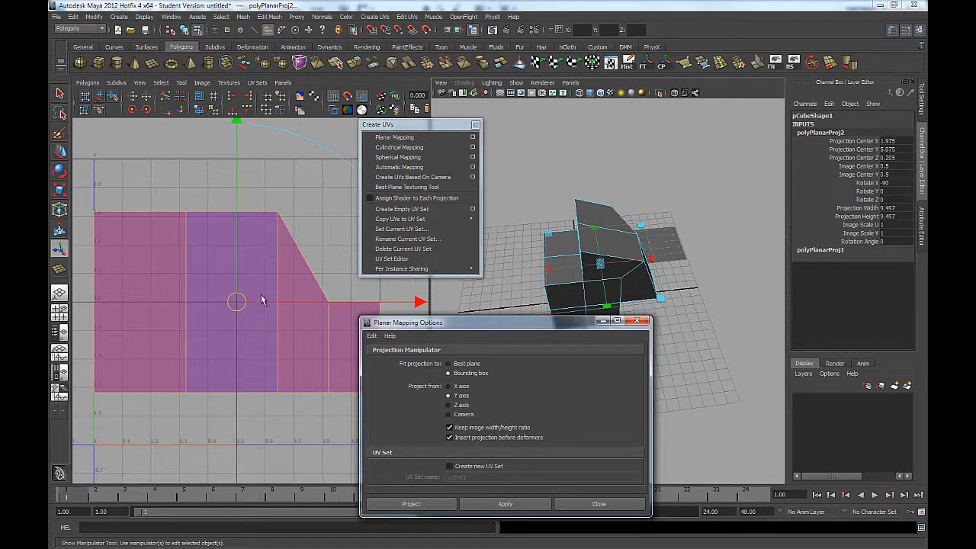
left_click_drag(549, 330, 566, 387)
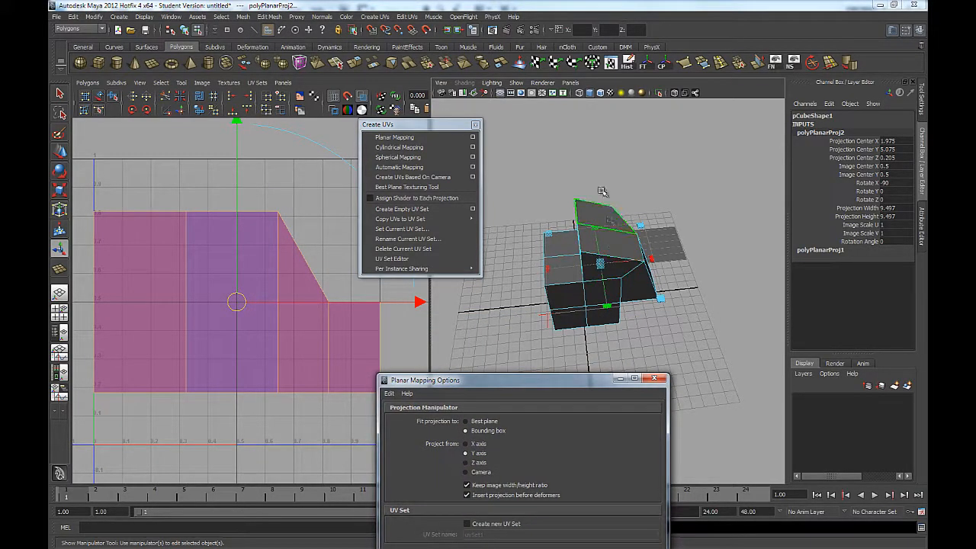
left_click_drag(637, 244, 565, 258, "alt")
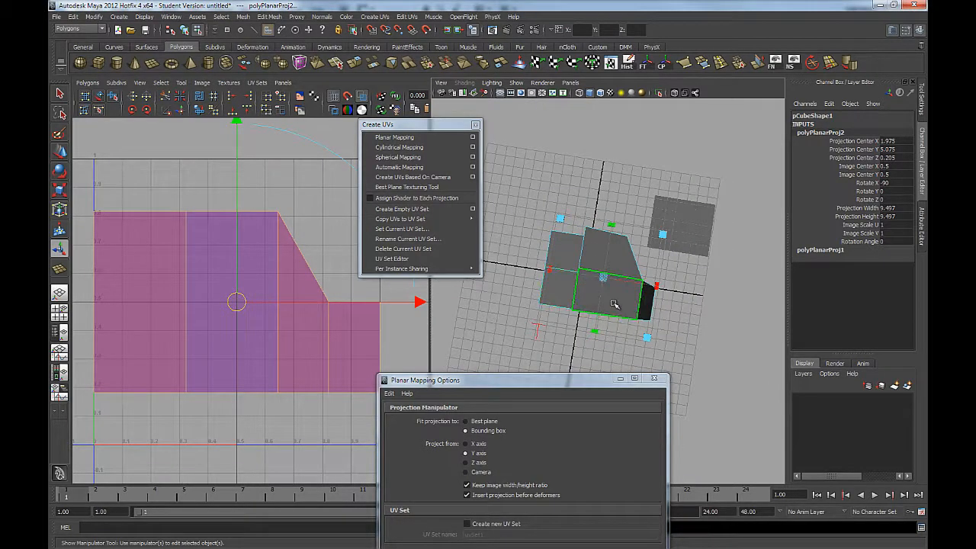
left_click_drag(616, 305, 578, 299, "alt")
left_click_drag(681, 219, 537, 264, "alt")
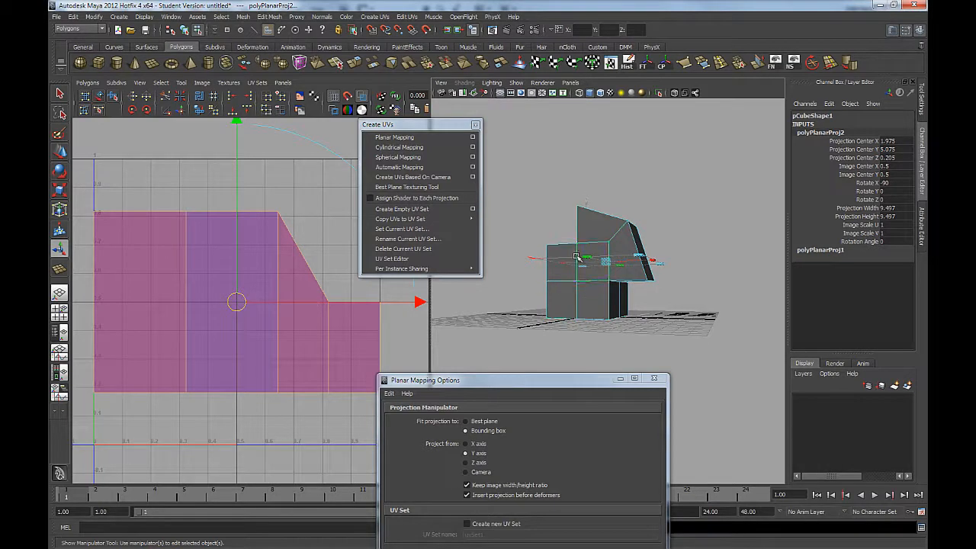
left_click_drag(683, 294, 573, 355, "alt")
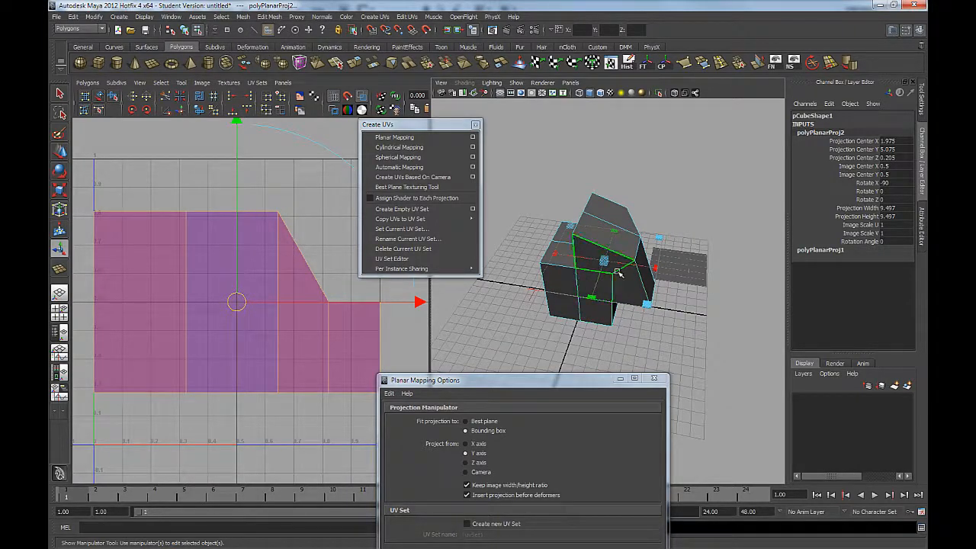
Undo the Y-axis and Z-axis planar mappings so the cube returns to its original UV layout.
left_click_drag(552, 307, 519, 293, "alt")
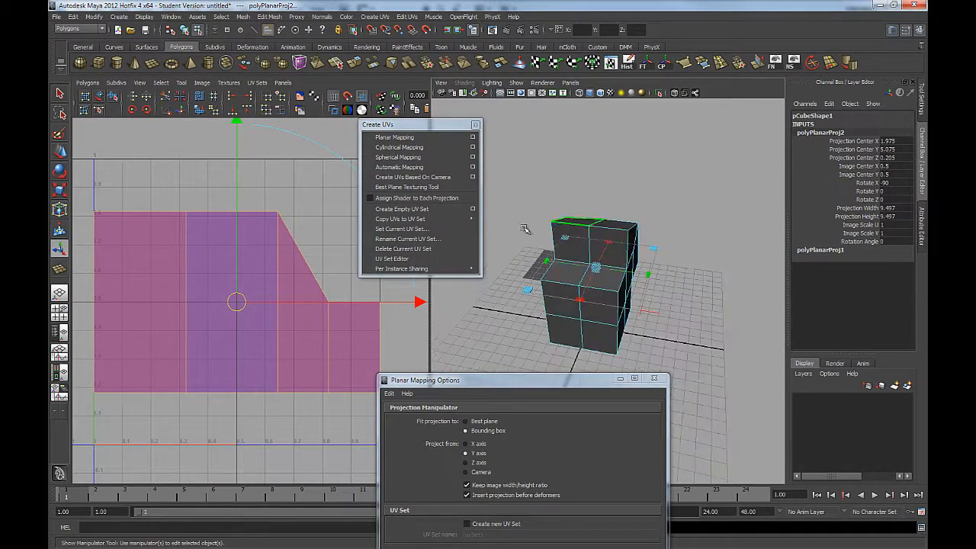
left_click_drag(534, 383, 465, 308)
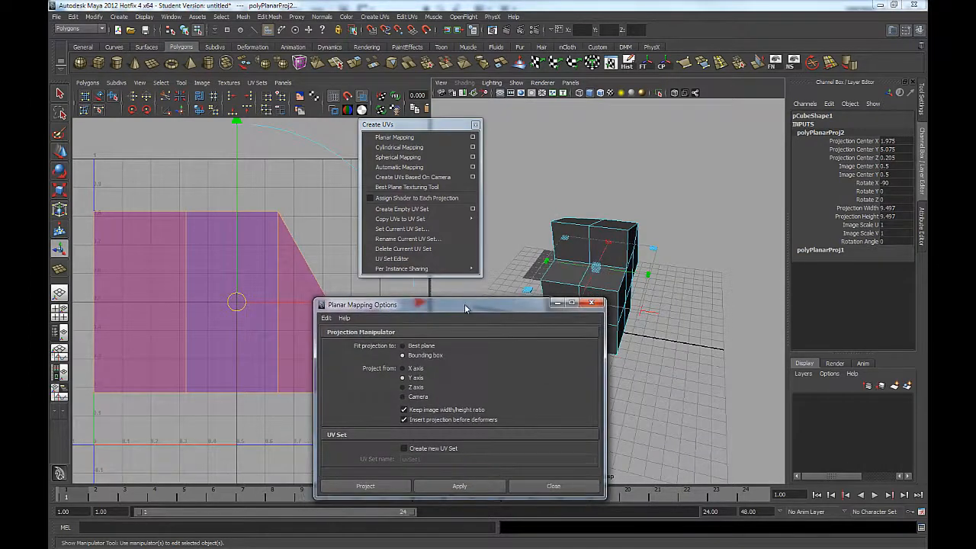
left_click_drag(466, 391, 468, 397)
mouse_move(627, 291)
left_mouse_down("alt")
mouse_move(573, 294)
mouse_move(619, 279)
left_mouse_up("alt")
left_click(705, 192)
key("ctrl+z")
key("ctrl+z")
key("ctrl+z")
key("ctrl+z")
key("ctrl+z")
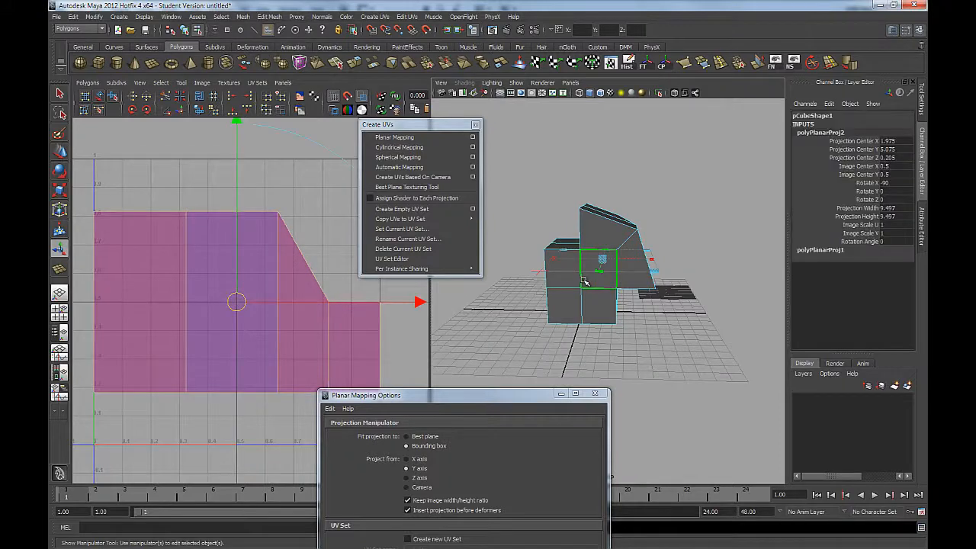
key("ctrl+z")
key("ctrl+z")
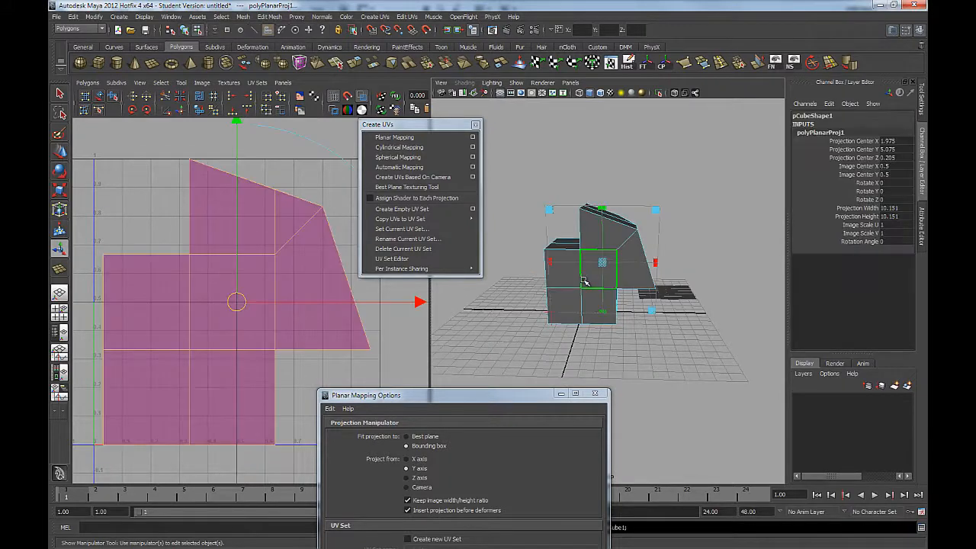
Switch to face mode and select all six faces on the front side of the model, including the overhang.
left_click_drag(614, 256, 616, 252, "alt")
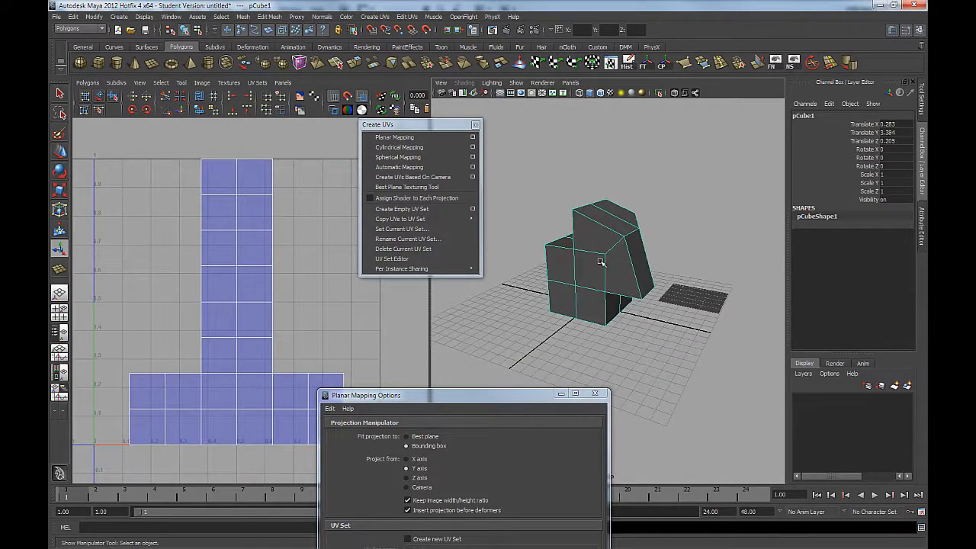
right_click_drag(600, 261, 585, 259)
left_click(597, 229)
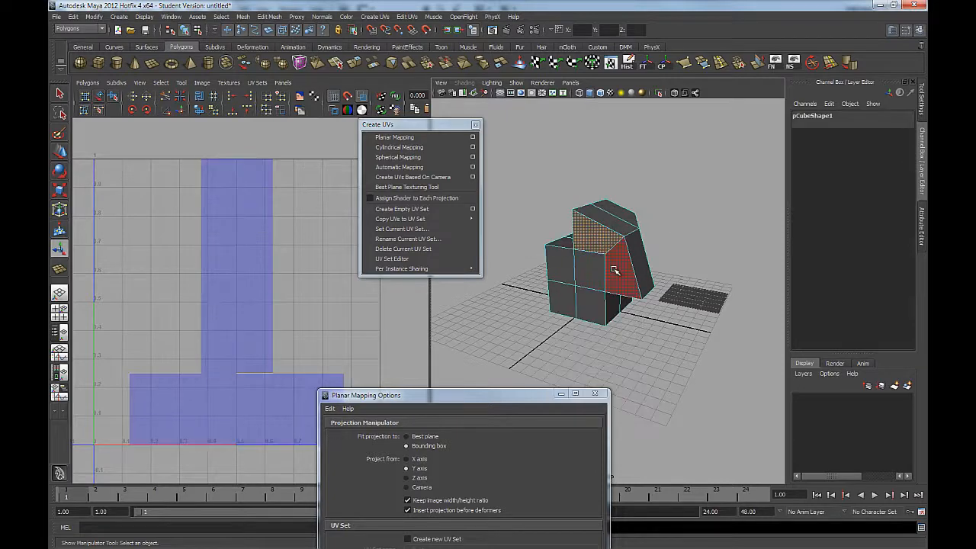
left_click(614, 270, "shift")
left_click(588, 263, "shift")
left_click(560, 263, "shift")
left_click(563, 301, "shift")
left_click(589, 305, "shift")
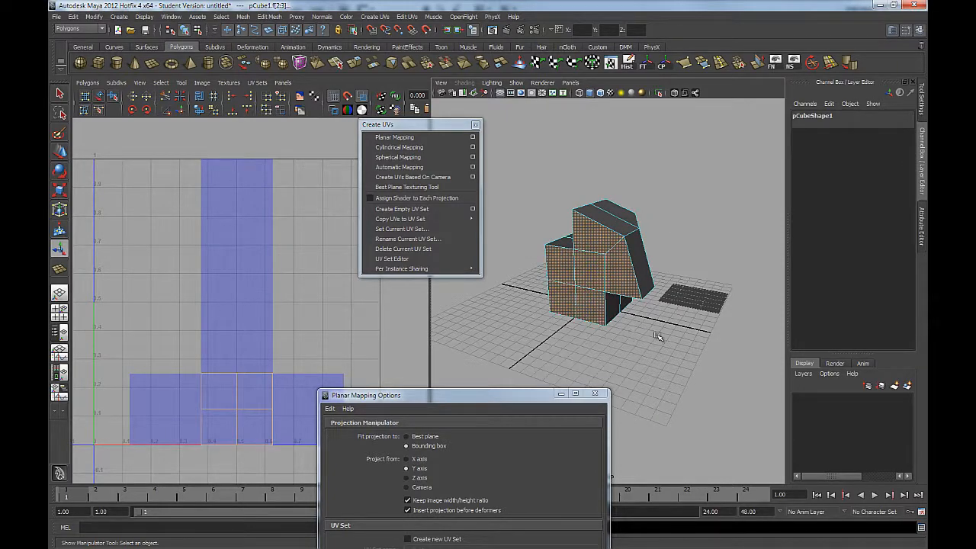
left_click_drag(589, 305, 630, 314, "alt")
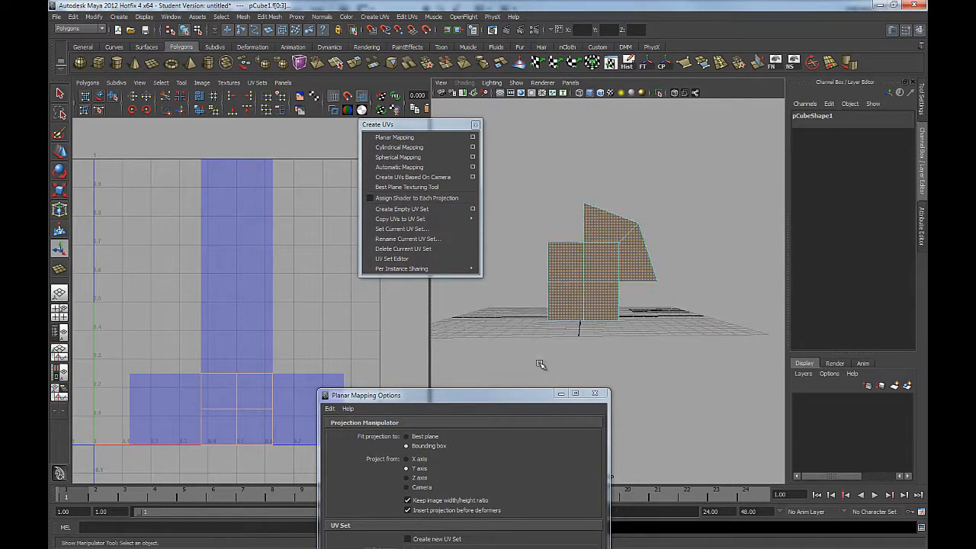
Apply planar mapping from the Z axis to the selected faces and move their UV shell outside the 0–1 grid.
left_click_drag(509, 397, 790, 276)
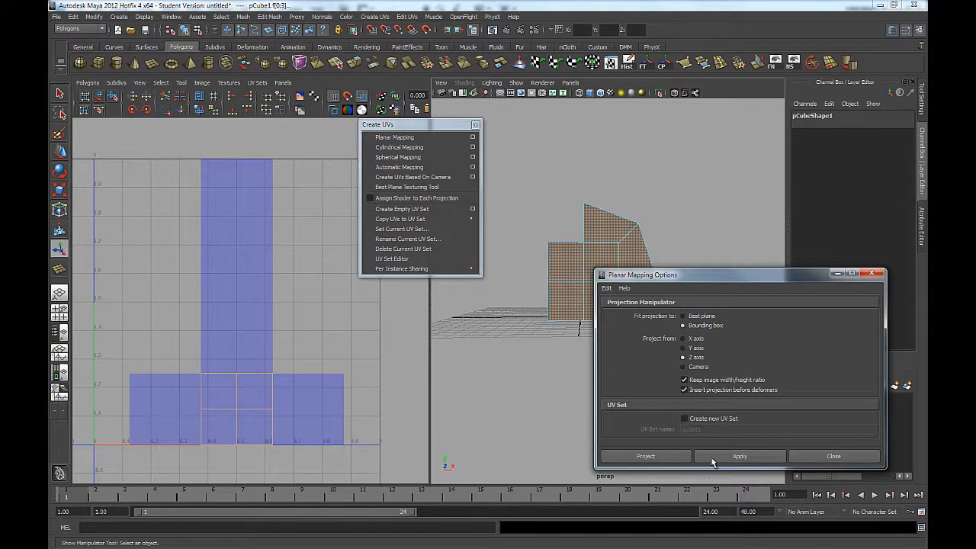
left_click(712, 458)
scroll(209, 301, "down", 6)
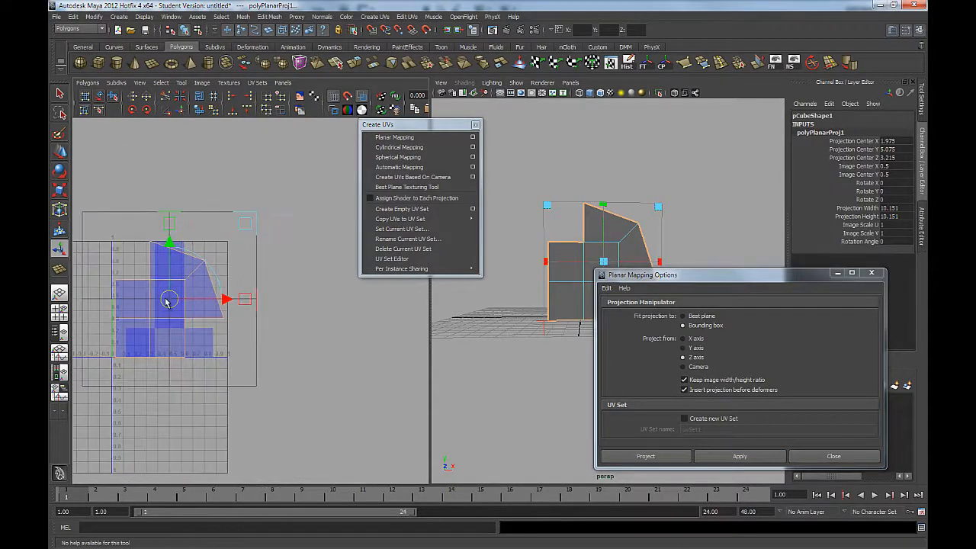
left_click_drag(168, 301, 331, 381)
middle_click_drag(556, 363, 522, 323, "alt")
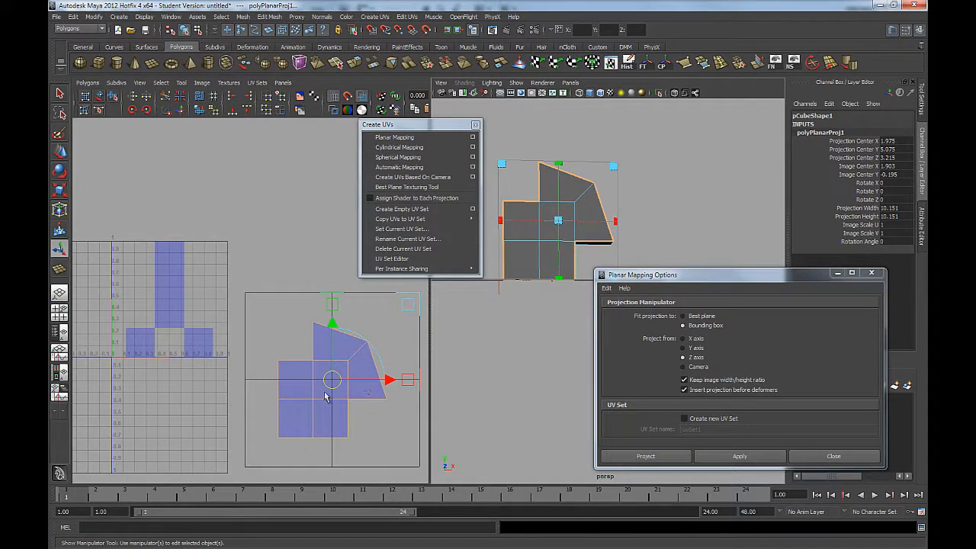
left_click_drag(331, 383, 360, 434)
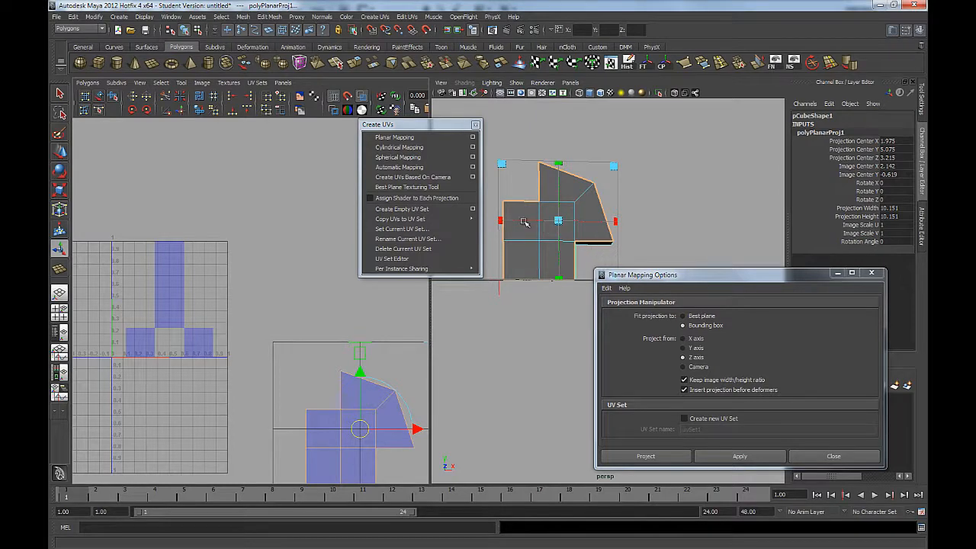
Select the six matching faces on the opposite side of the model, leaving out the dark triangular gap beside the overhang.
left_click_drag(524, 222, 715, 246, "alt")
middle_click_drag(714, 246, 590, 224, "alt")
left_click(602, 223)
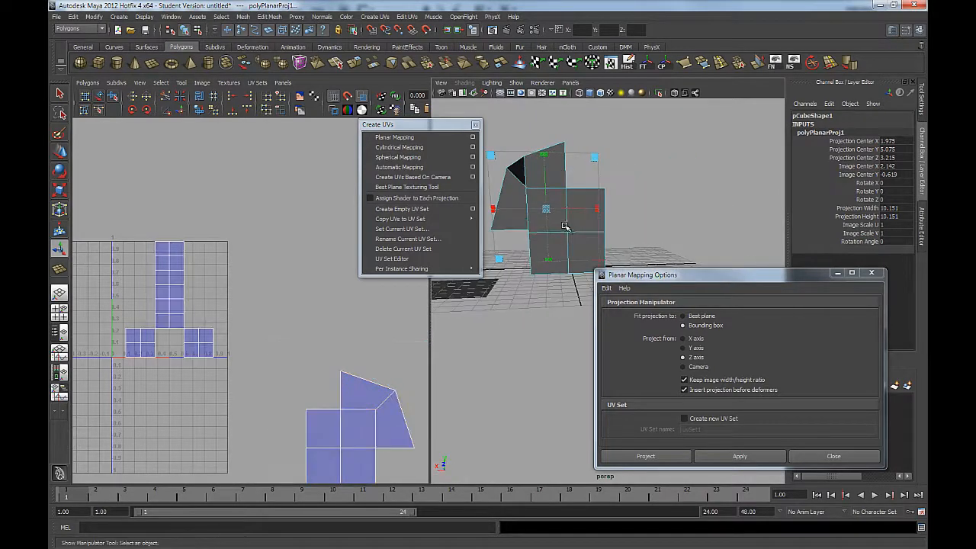
left_click(547, 177)
left_click(545, 209, "shift")
left_click(584, 210, "shift")
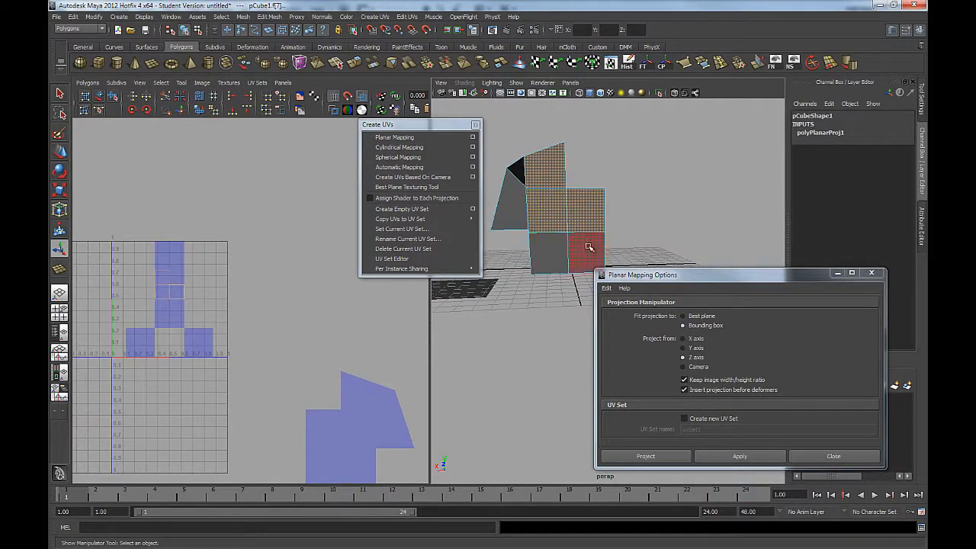
left_click(585, 250, "shift")
left_click(515, 220, "shift")
left_click_drag(536, 285, 560, 282, "alt")
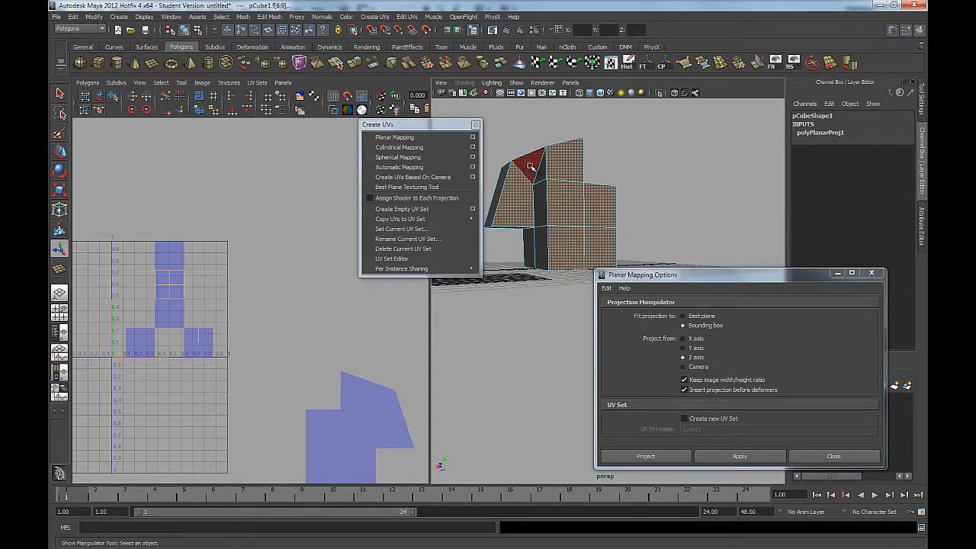
left_click_drag(530, 165, 515, 169, "alt")
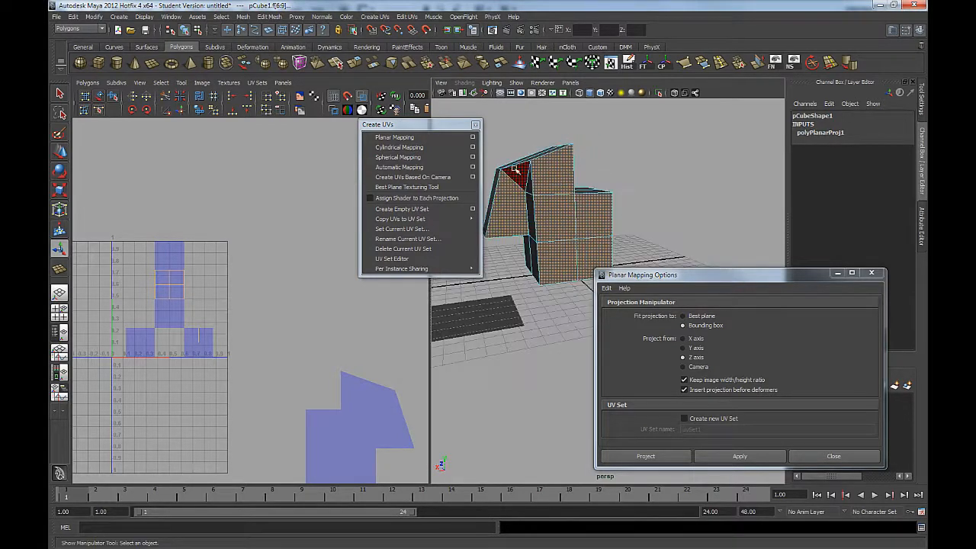
left_click_drag(581, 210, 570, 205, "alt")
middle_click_drag(571, 206, 599, 201, "alt")
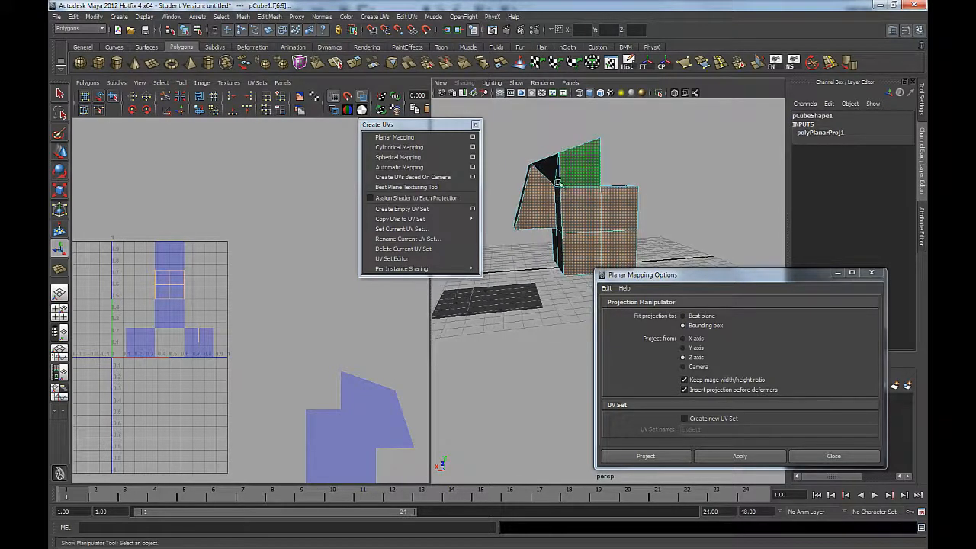
left_click_drag(558, 237, 562, 214, "alt")
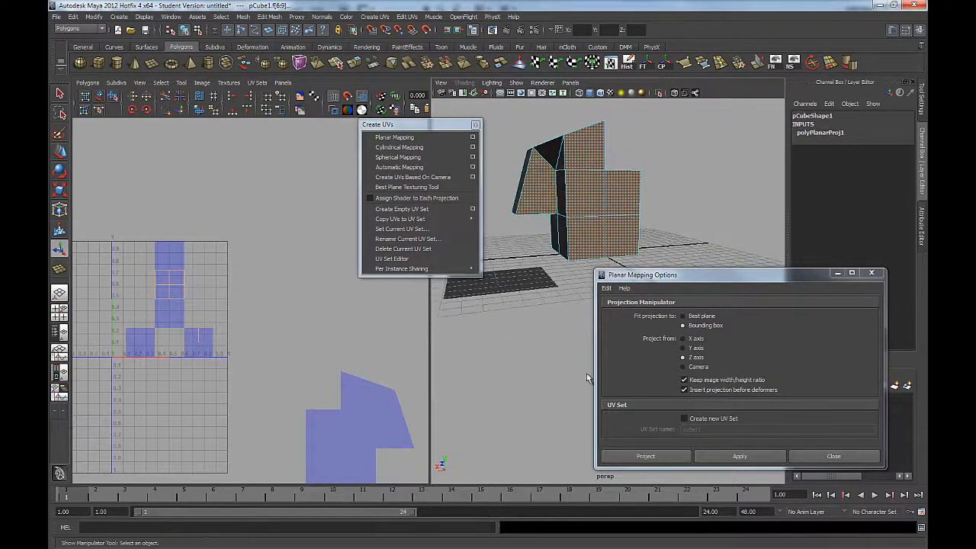
Apply planar mapping from the Z axis to the back faces and place their UV shell above the front faces' shell.
left_click(713, 455)
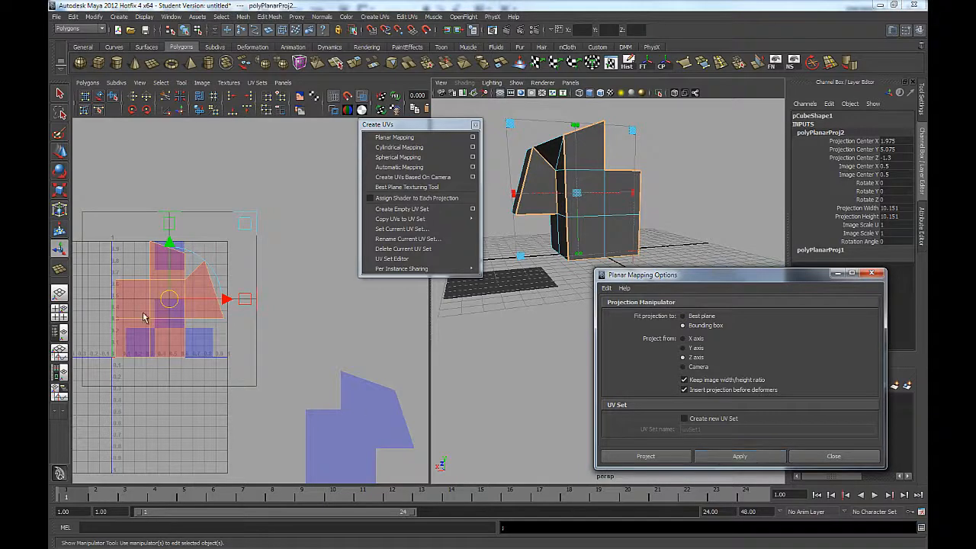
left_click_drag(174, 305, 318, 312)
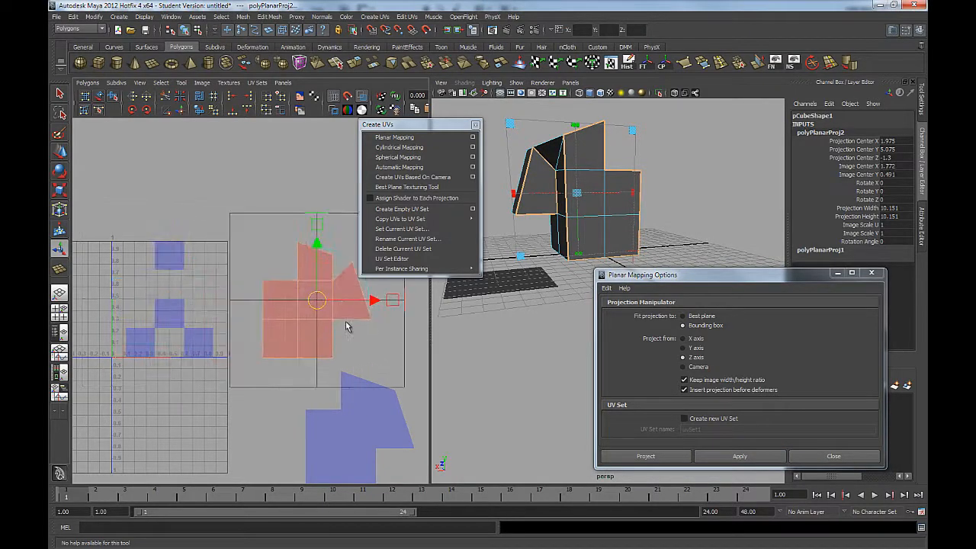
middle_click_drag(344, 327, 238, 303, "alt")
scroll(233, 299, "down", 3)
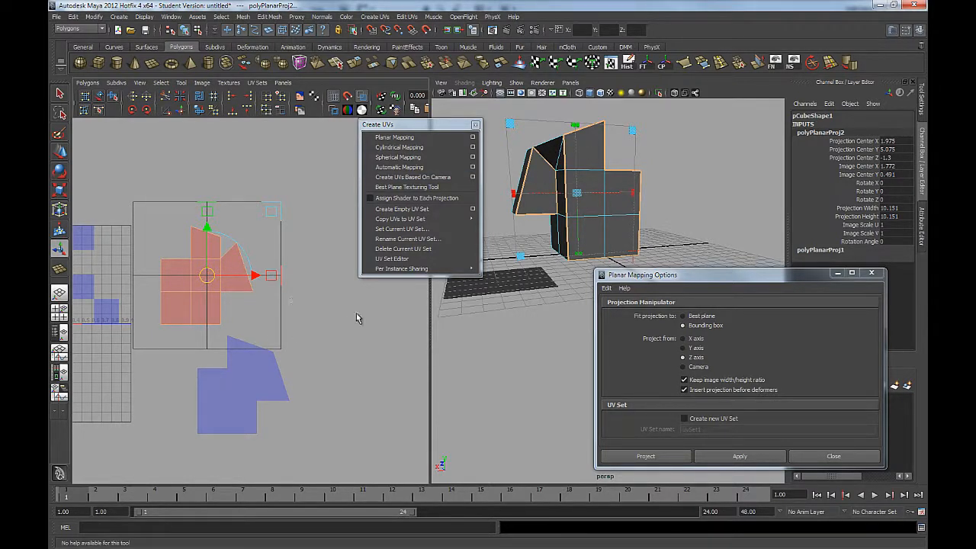
left_click_drag(568, 253, 546, 250, "alt")
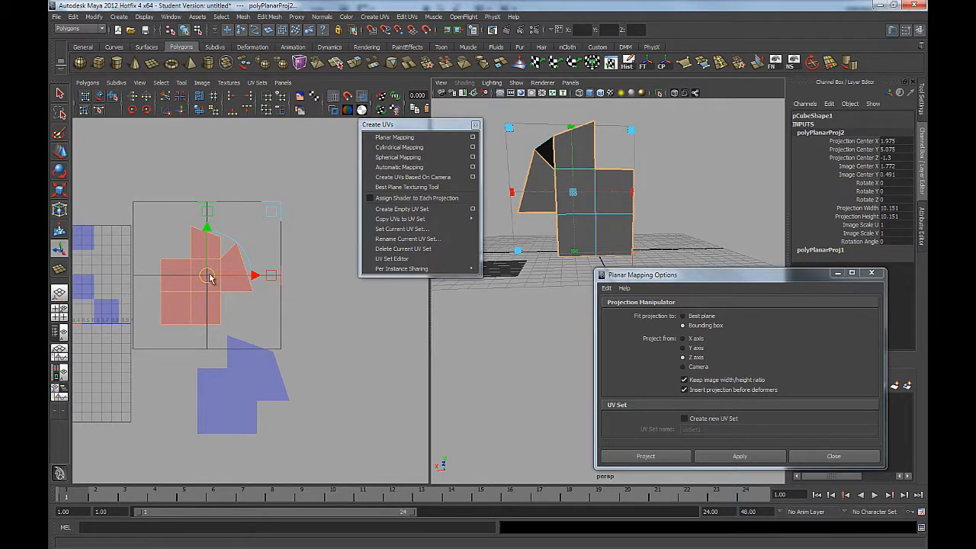
left_click_drag(210, 279, 215, 269)
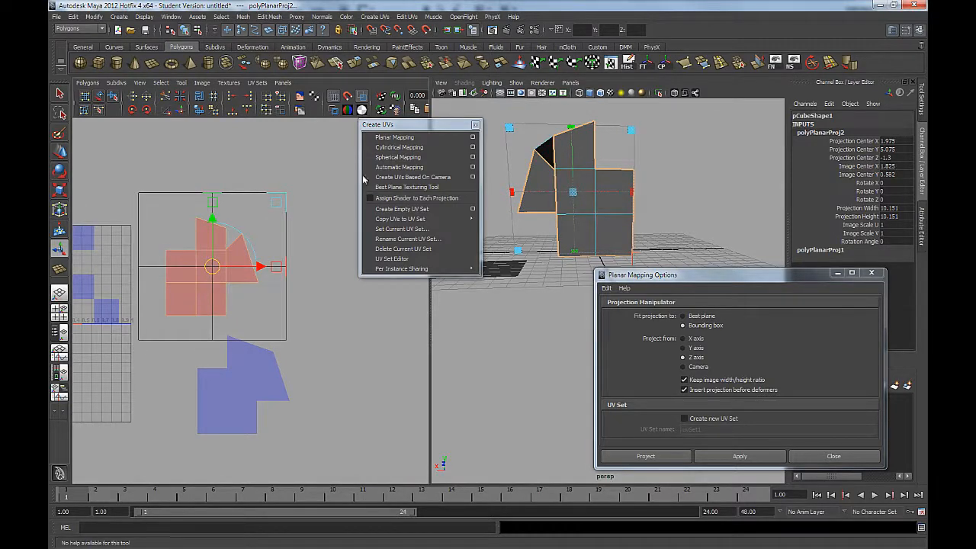
Select all UVs of the red back-side shell in UV mode and move it further up from the blue front shell.
left_click(362, 99)
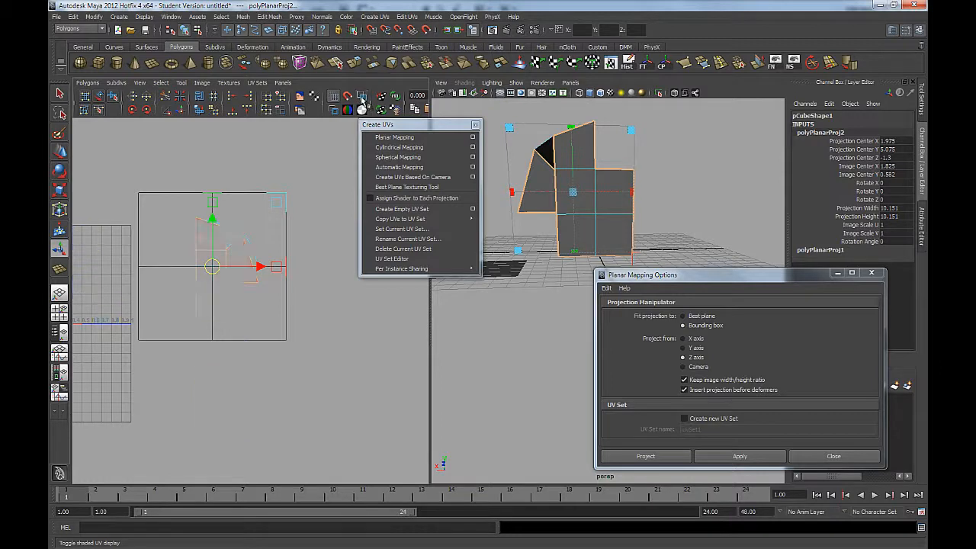
left_click(363, 99)
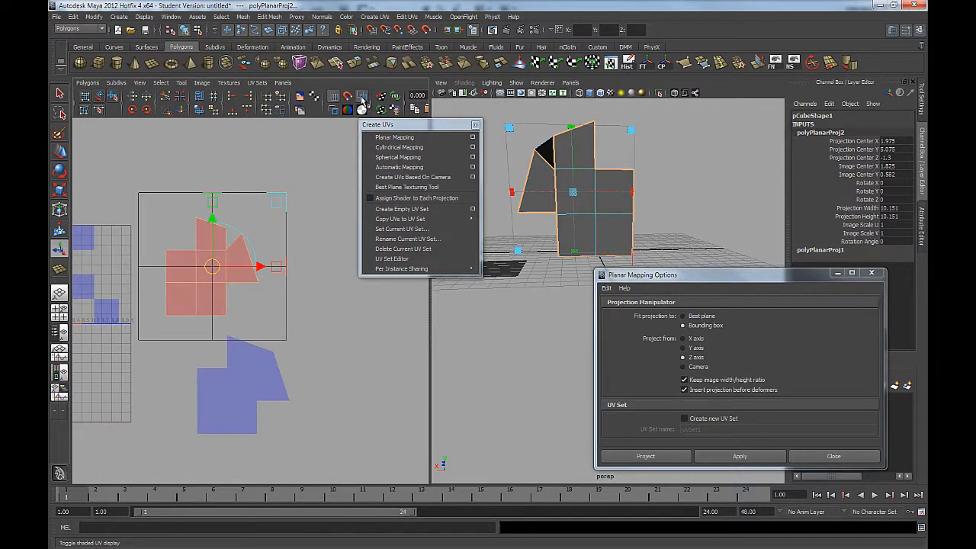
right_click(226, 271)
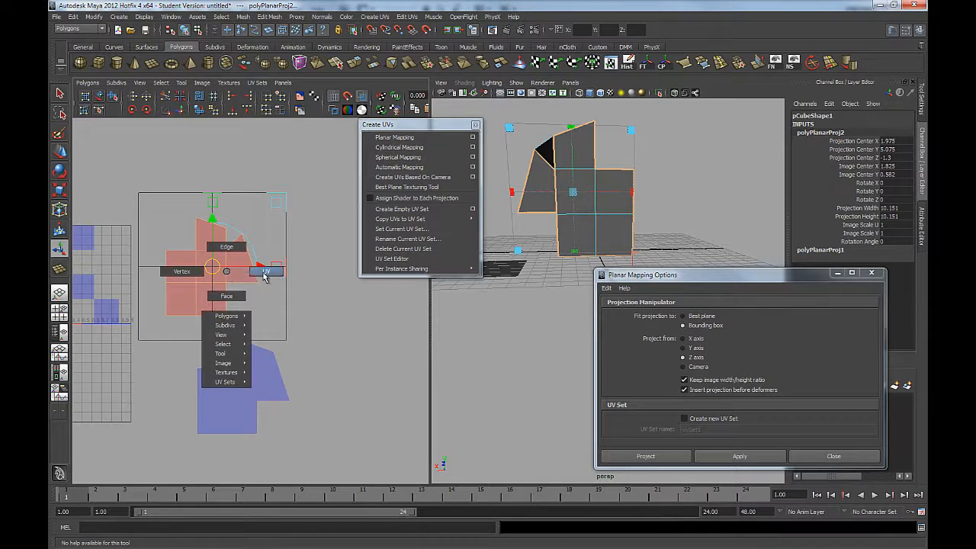
left_click(263, 273)
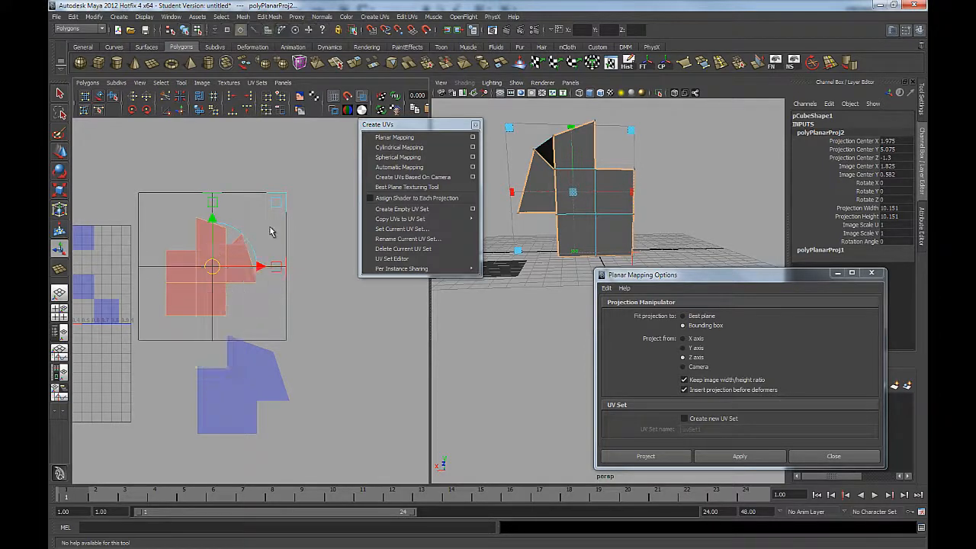
left_click_drag(287, 181, 151, 318)
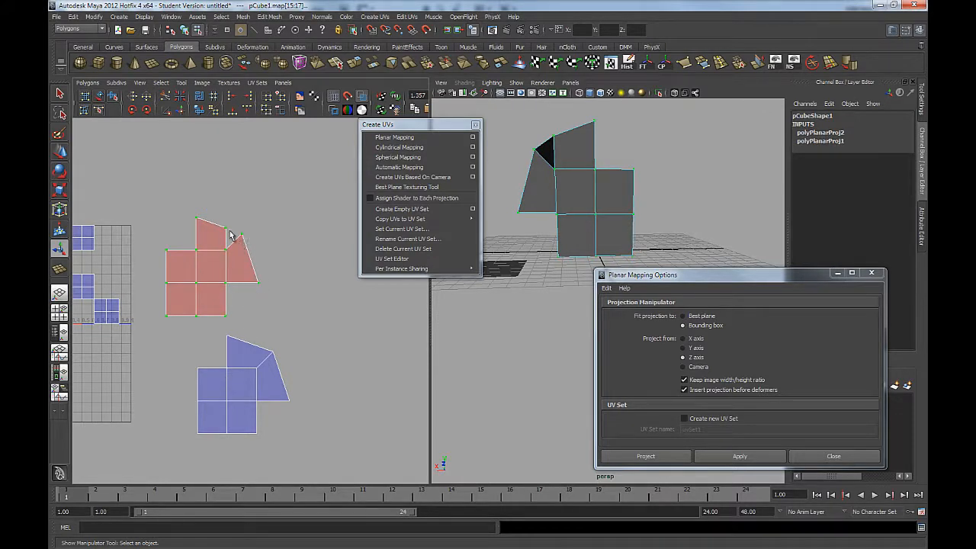
right_click_drag(258, 289, 291, 288)
key("w")
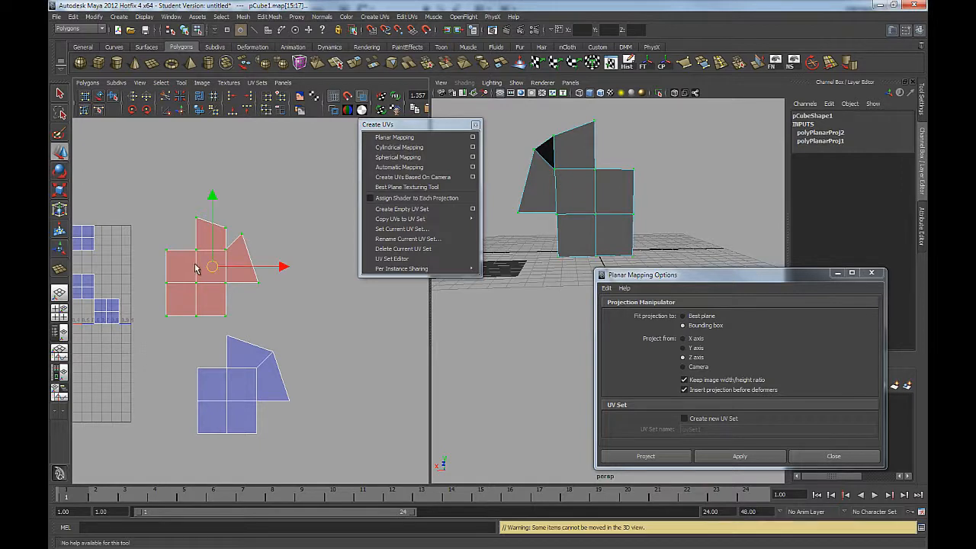
left_click_drag(213, 270, 213, 245)
Try rotating the red UV shell and scaling it down, and undo both transformations.
key("e")
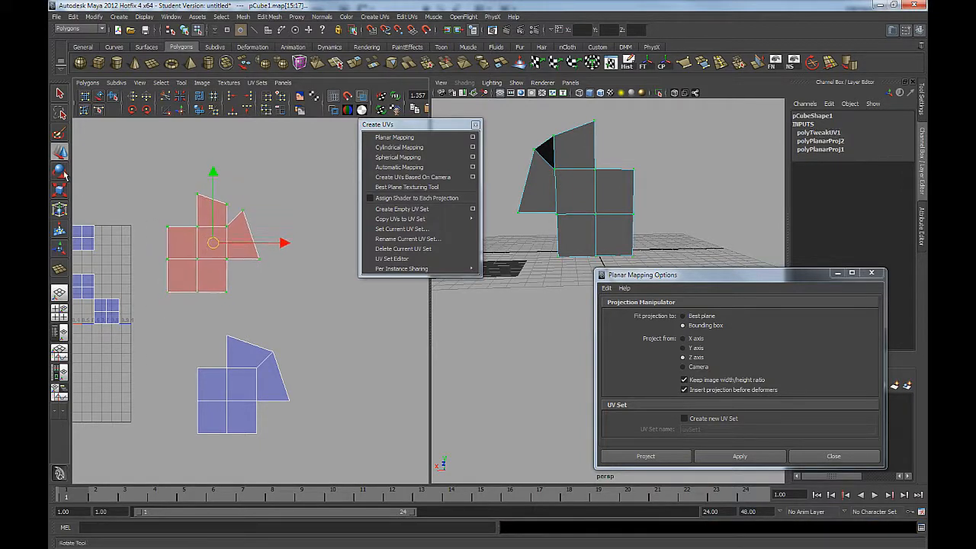
left_click_drag(276, 276, 271, 289)
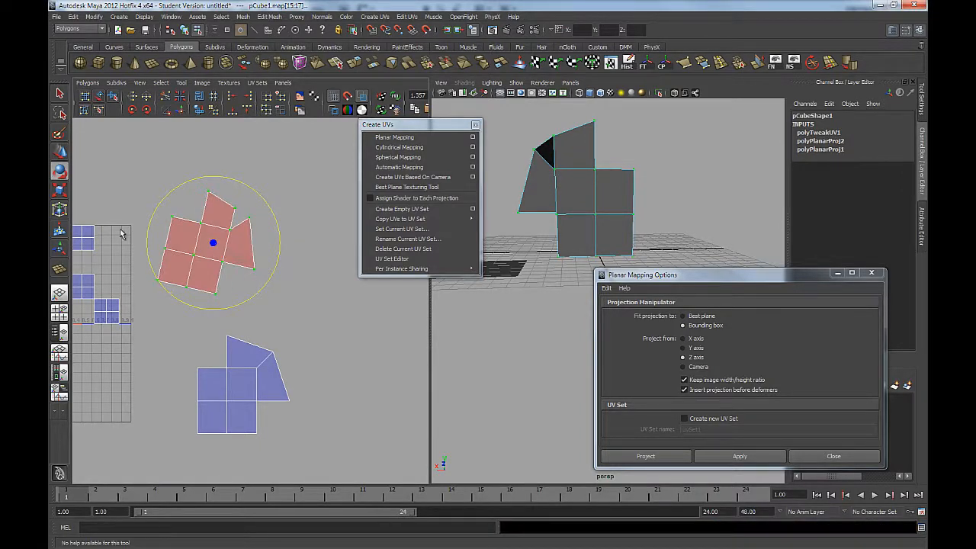
key("r")
left_click_drag(204, 250, 183, 260)
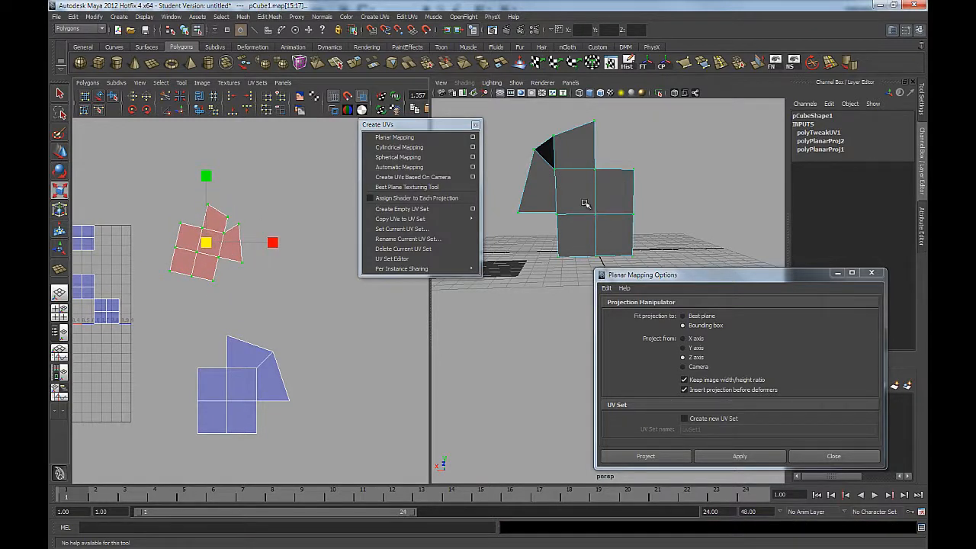
key("ctrl+z")
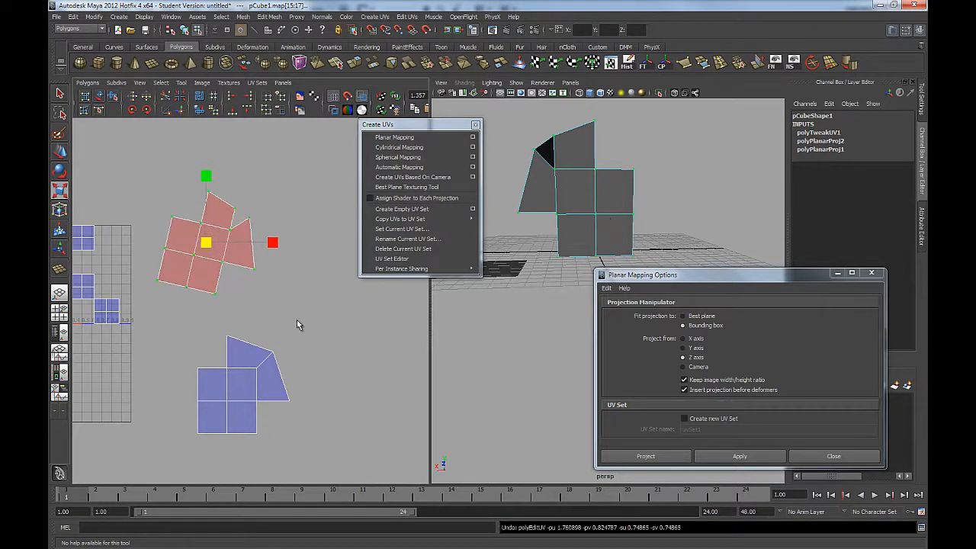
key("ctrl+z")
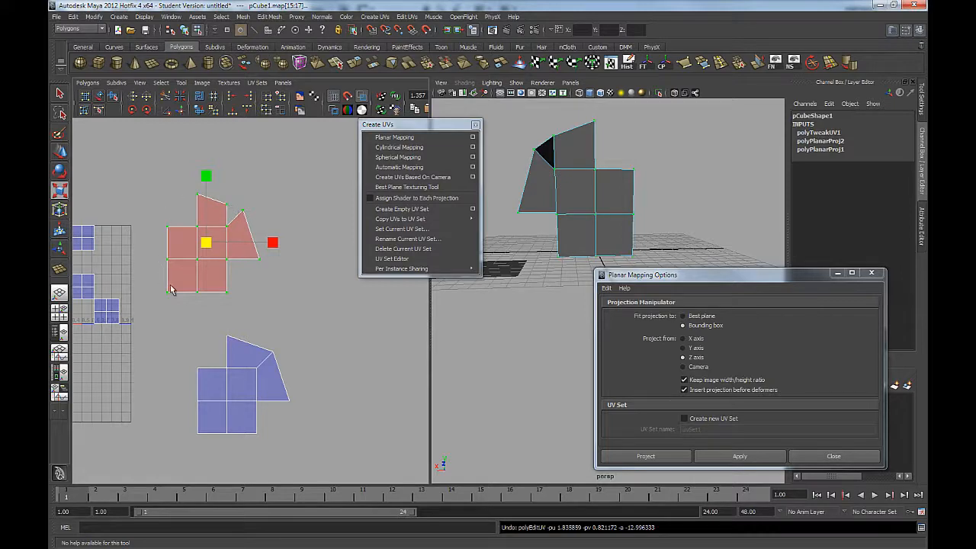
left_click_drag(634, 210, 608, 208, "alt")
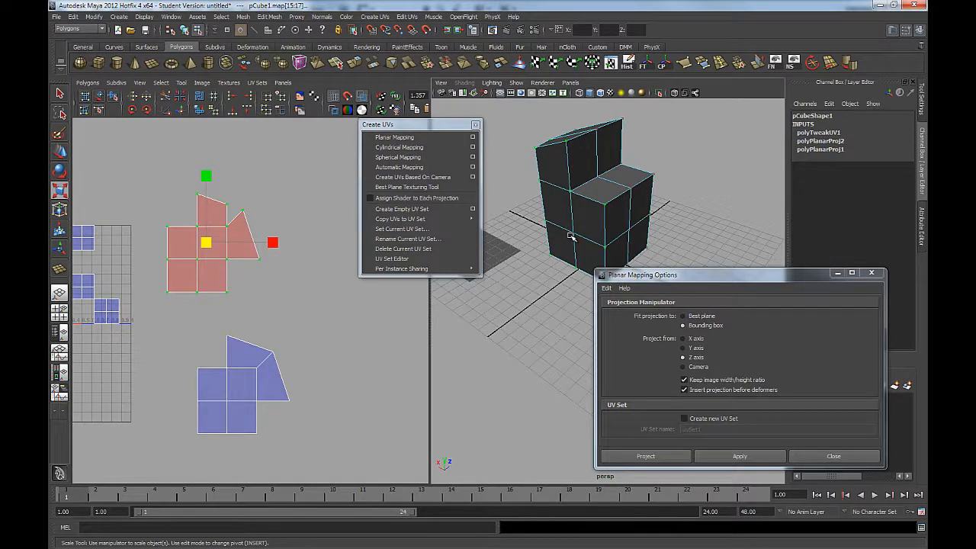
Flip the selected red back-side UV shell horizontally.
middle_click_drag(231, 285, 268, 275, "alt")
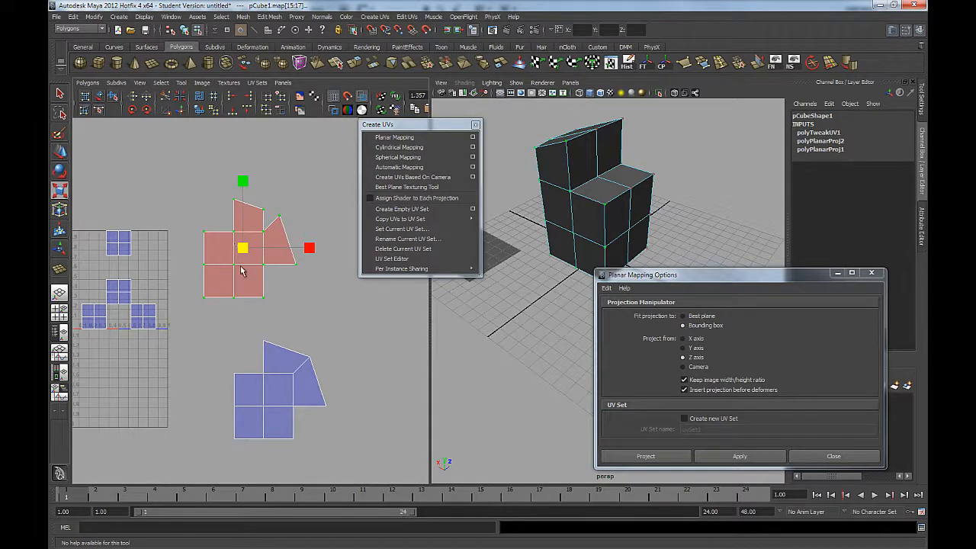
left_click(133, 98)
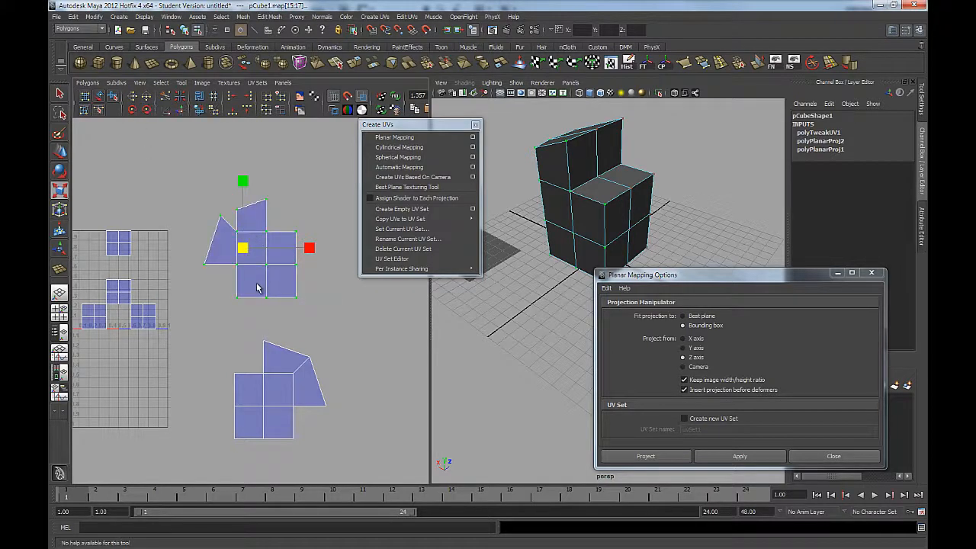
middle_click_drag(276, 338, 263, 294, "alt")
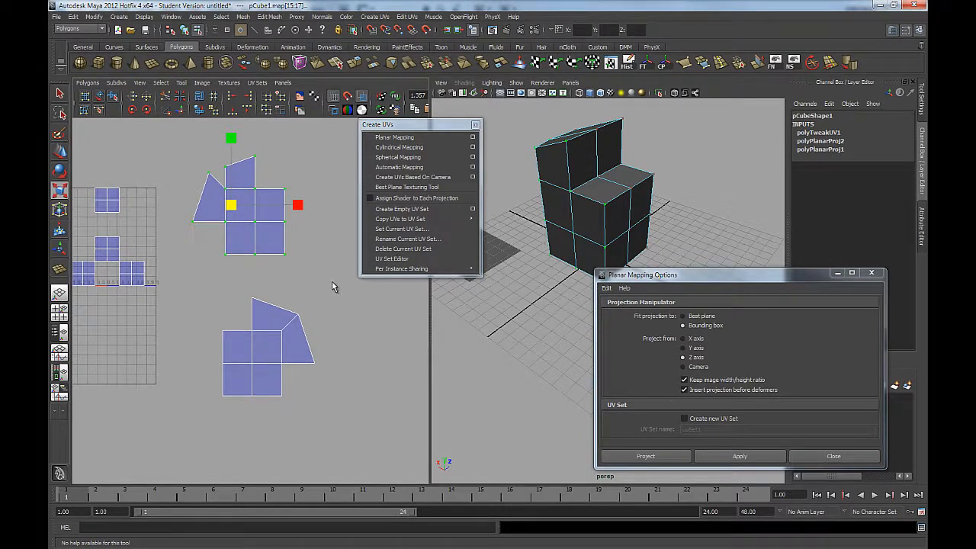
Move the front faces' UV shell to the right and bring the flipped back shell down beside it at the same height.
left_click_drag(331, 281, 196, 416)
key("w")
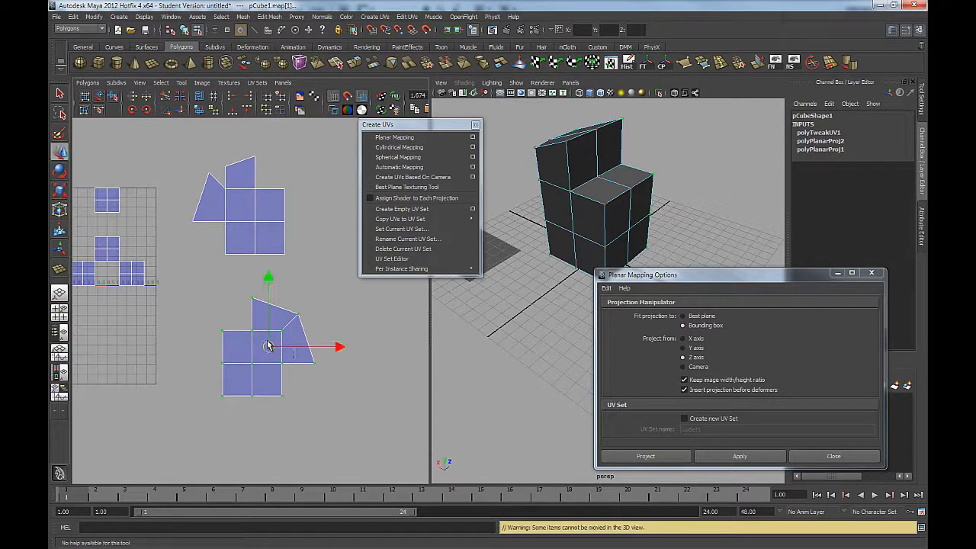
left_click_drag(269, 347, 353, 352)
left_click_drag(294, 148, 191, 287)
left_click_drag(238, 210, 236, 356)
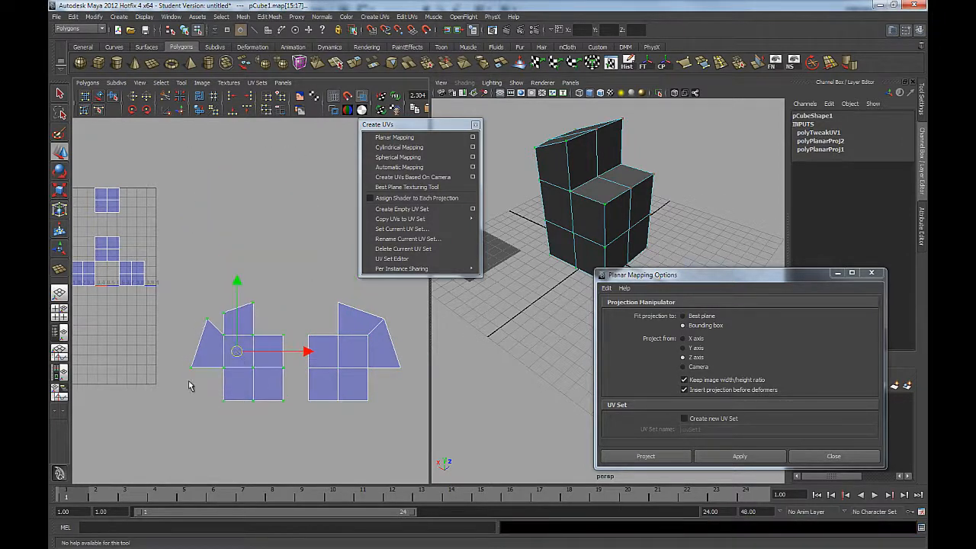
left_click(190, 383)
middle_click_drag(179, 261, 170, 288, "alt")
Select the four bottom faces of the model together with the underside face of the overhang in face mode.
left_click_drag(616, 177, 552, 222, "alt")
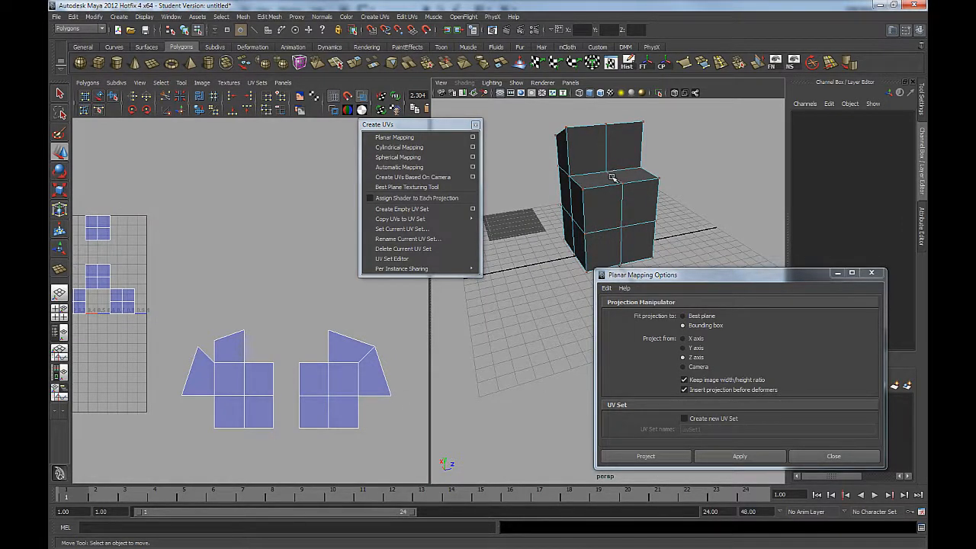
left_click_drag(621, 181, 565, 213, "alt")
right_click_drag(564, 217, 573, 213)
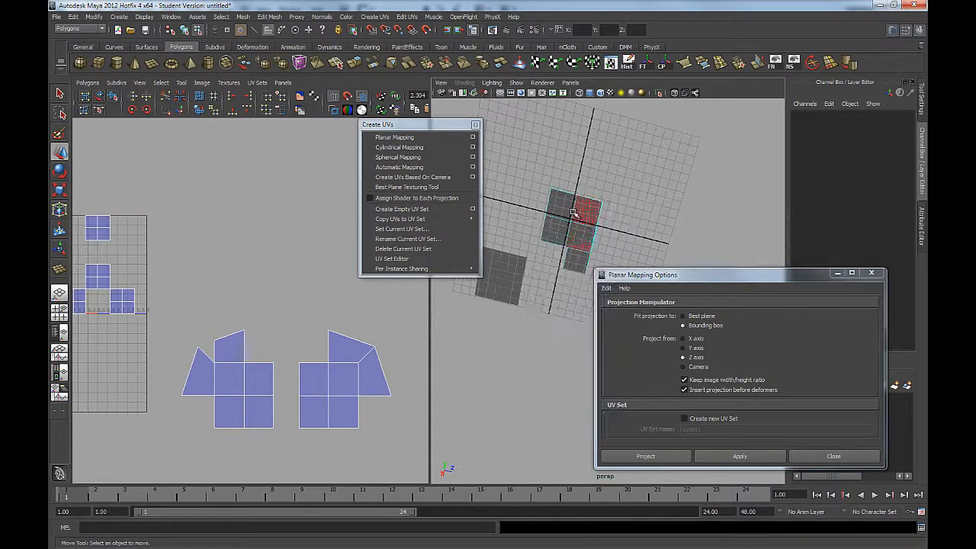
left_click(566, 207)
left_click(582, 211, "shift")
left_click(578, 233, "shift")
left_click(556, 231, "shift")
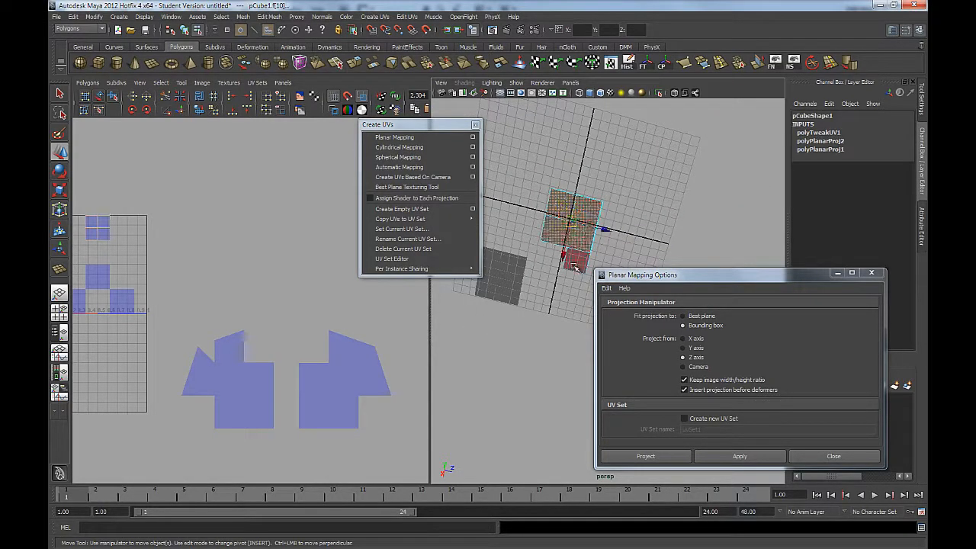
left_click(574, 267, "shift")
left_click_drag(574, 266, 613, 240, "alt")
middle_click_drag(613, 239, 579, 236, "alt")
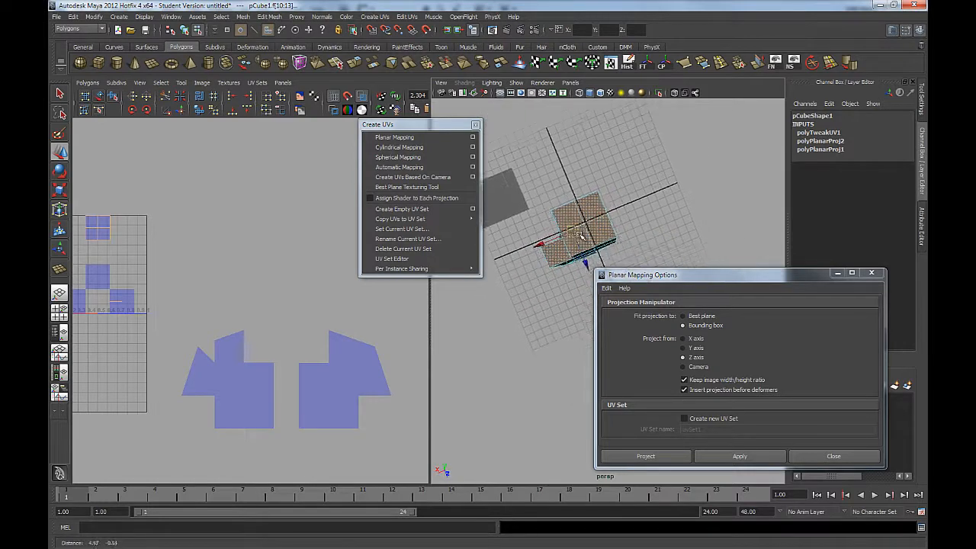
left_click_drag(579, 235, 605, 237, "alt")
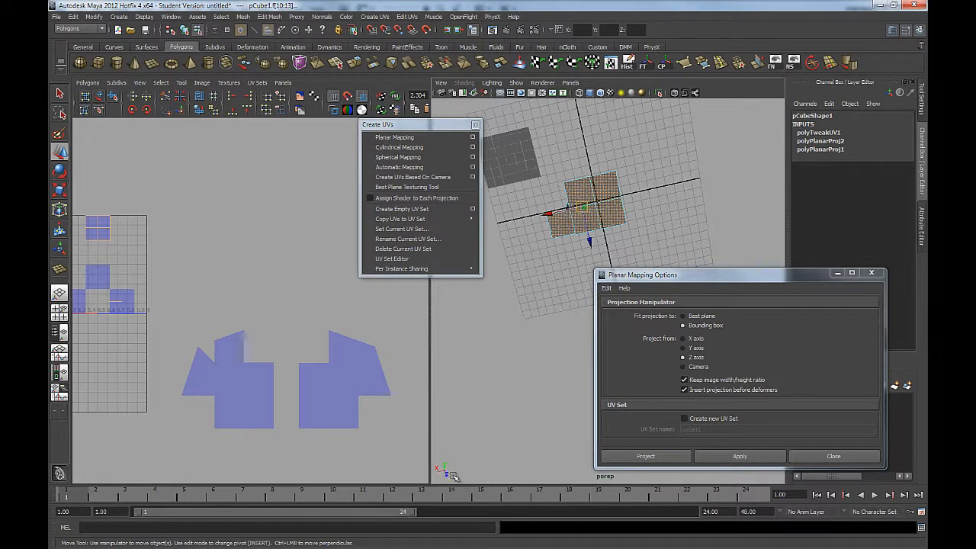
Apply planar mapping from the Y axis to the underside faces and place their UV shell outside the grid above the two side shells.
left_click(682, 349)
left_click(708, 456)
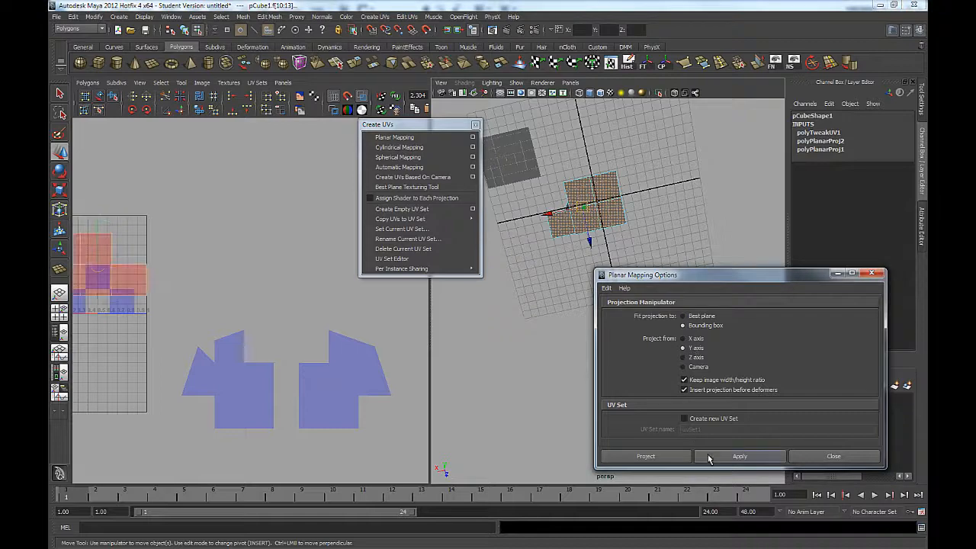
middle_click_drag(219, 277, 275, 267, "alt")
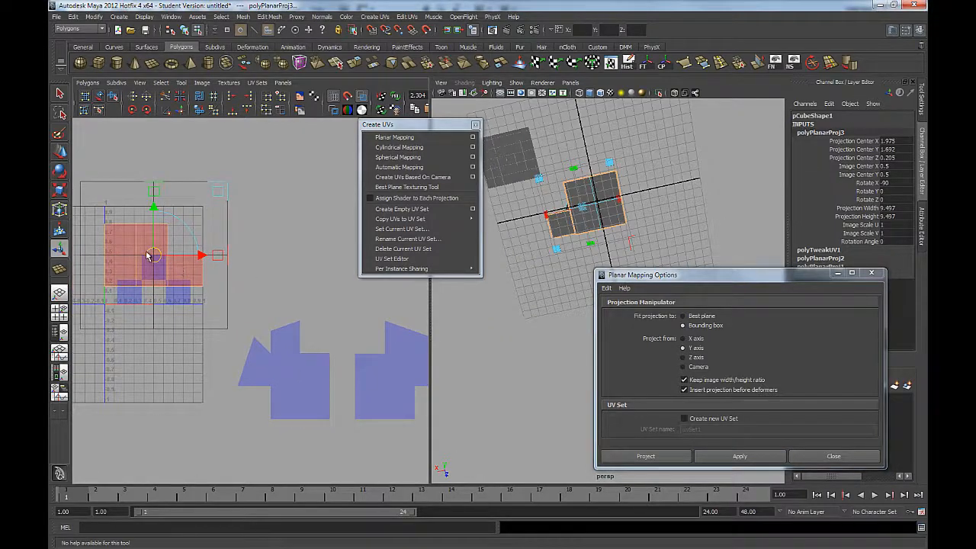
left_click_drag(150, 256, 314, 255)
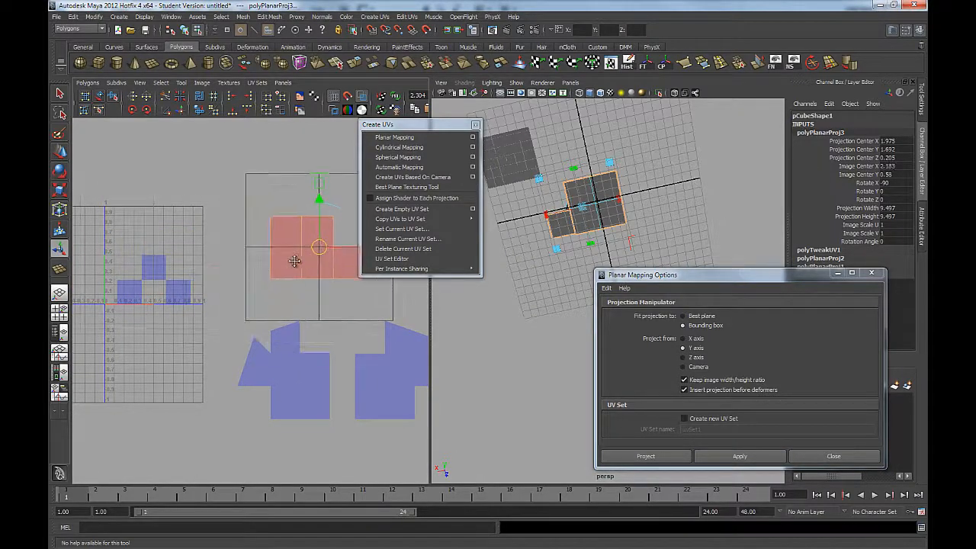
middle_click_drag(294, 261, 216, 270, "alt")
key("q")
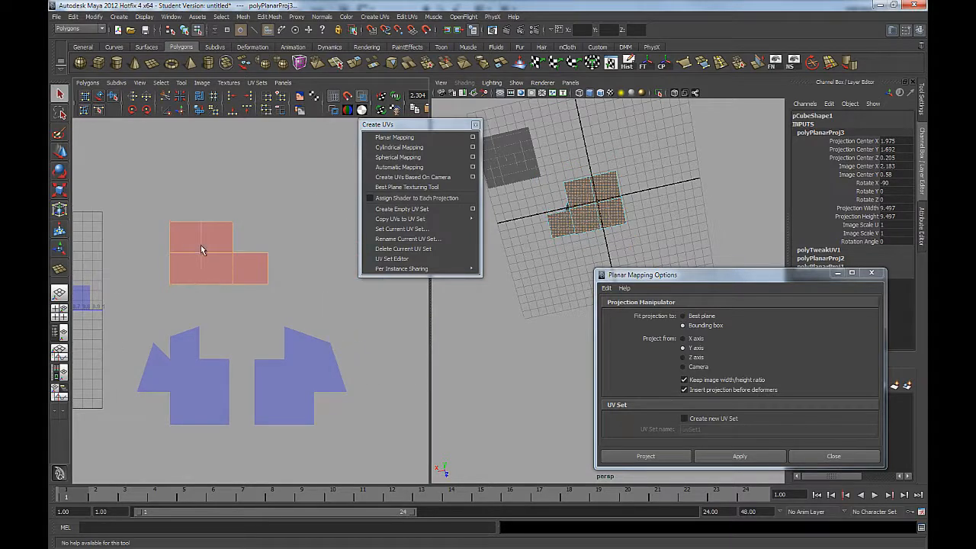
Select all UVs of the red underside shell and flip it vertically in place of a horizontal flip.
right_click_drag(225, 266, 263, 266)
left_click_drag(153, 302, 154, 303)
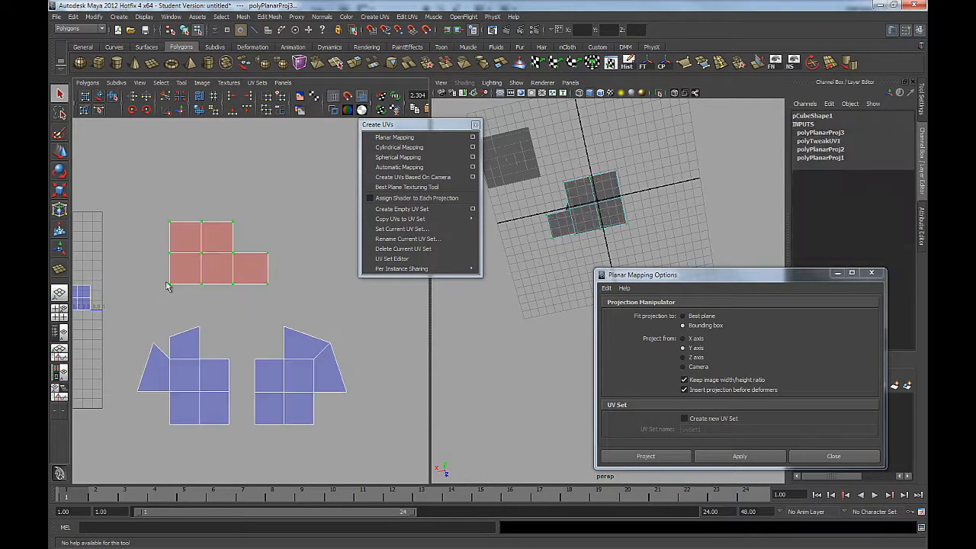
left_click(134, 100)
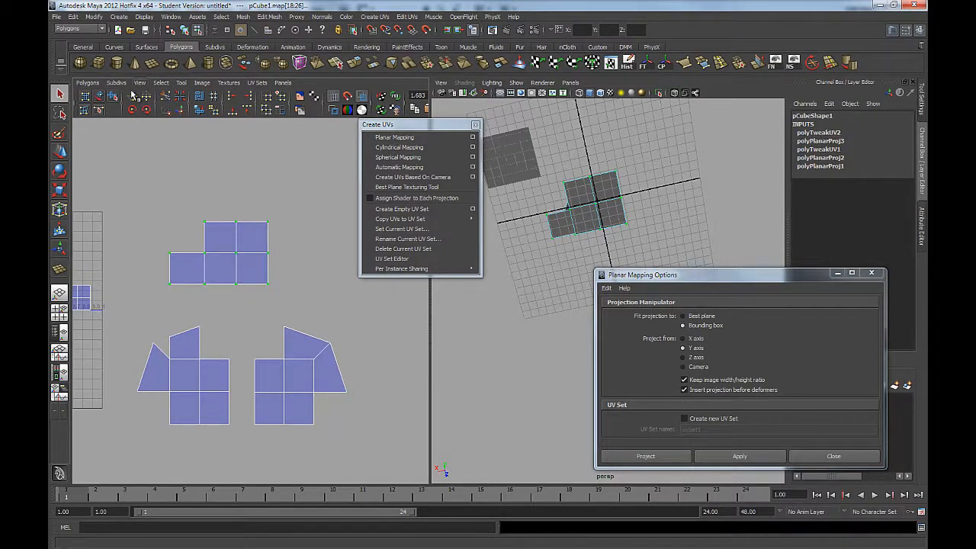
left_click(145, 99)
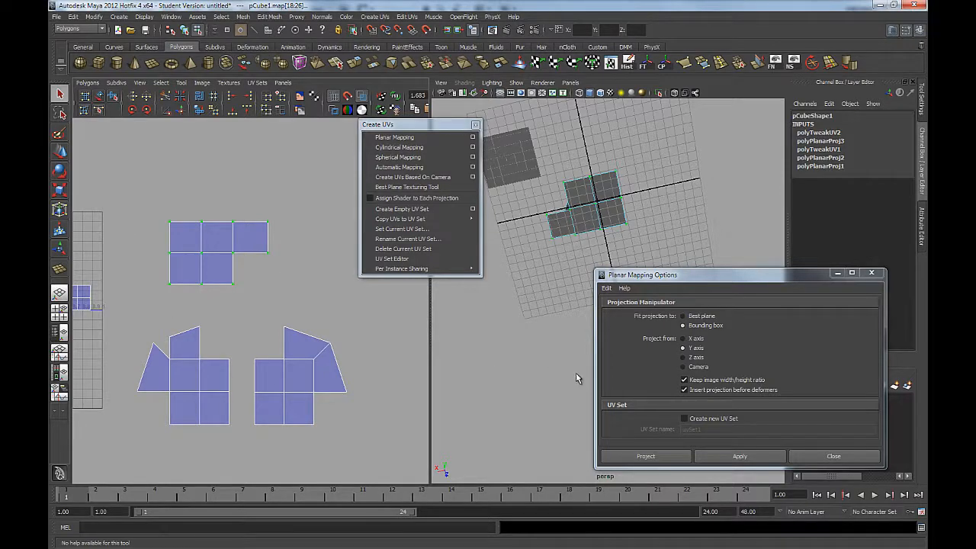
Select the two upward-facing faces on top of the model's lower step.
left_click_drag(561, 248, 546, 343, "alt")
right_click(546, 343)
right_click_drag(544, 360, 546, 363)
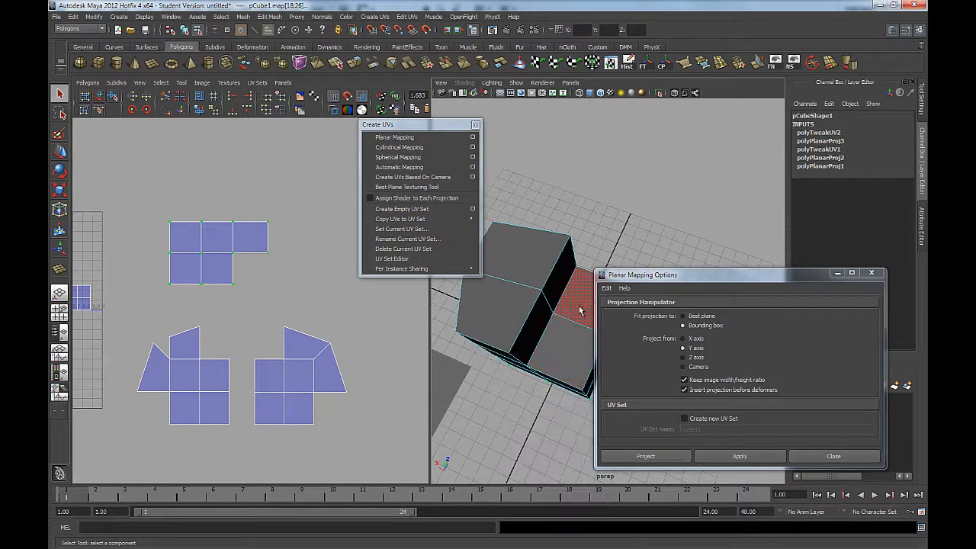
left_click(579, 308)
left_click(565, 358, "shift")
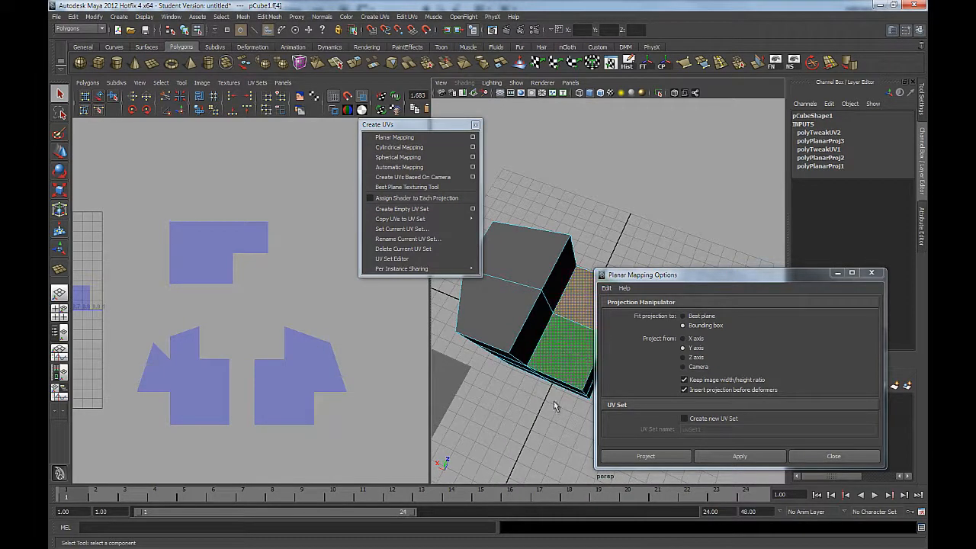
right_click_drag(554, 401, 474, 380, "alt")
left_click_drag(535, 298, 627, 197, "alt")
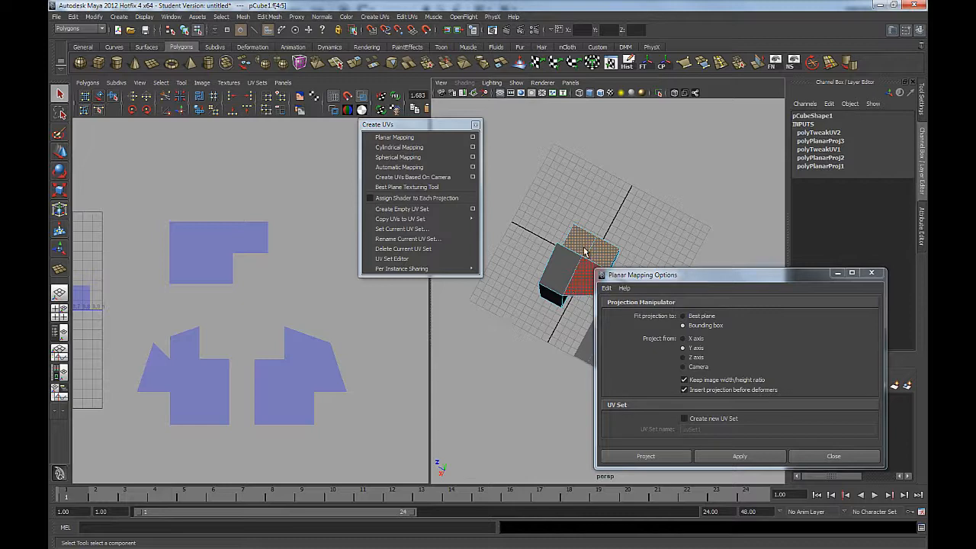
left_click_drag(584, 252, 599, 228, "alt")
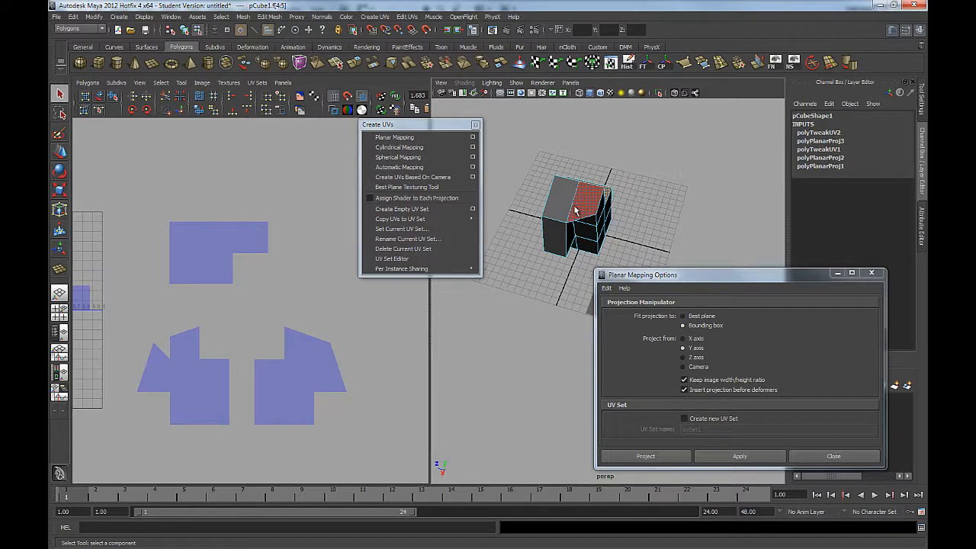
left_click_drag(574, 210, 599, 152, "alt")
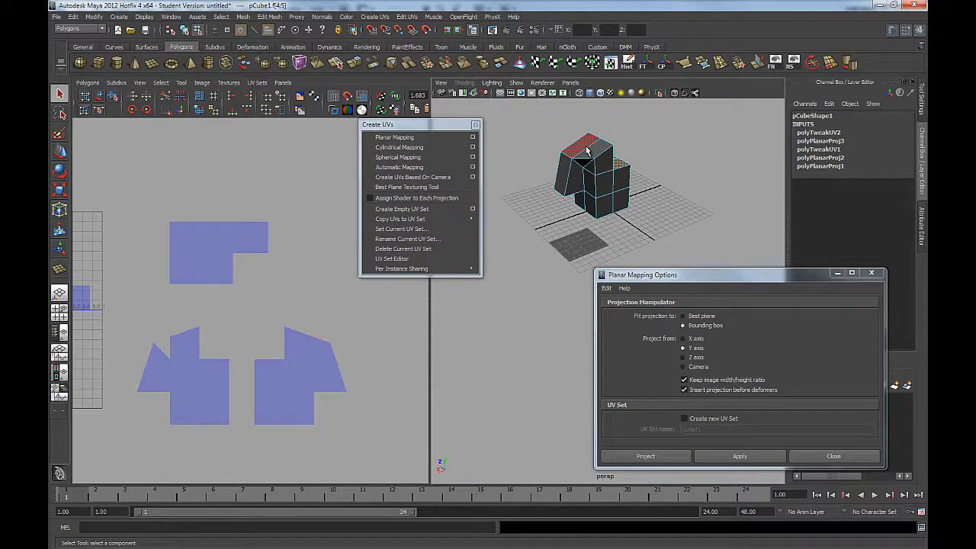
left_click_drag(587, 150, 543, 187, "alt")
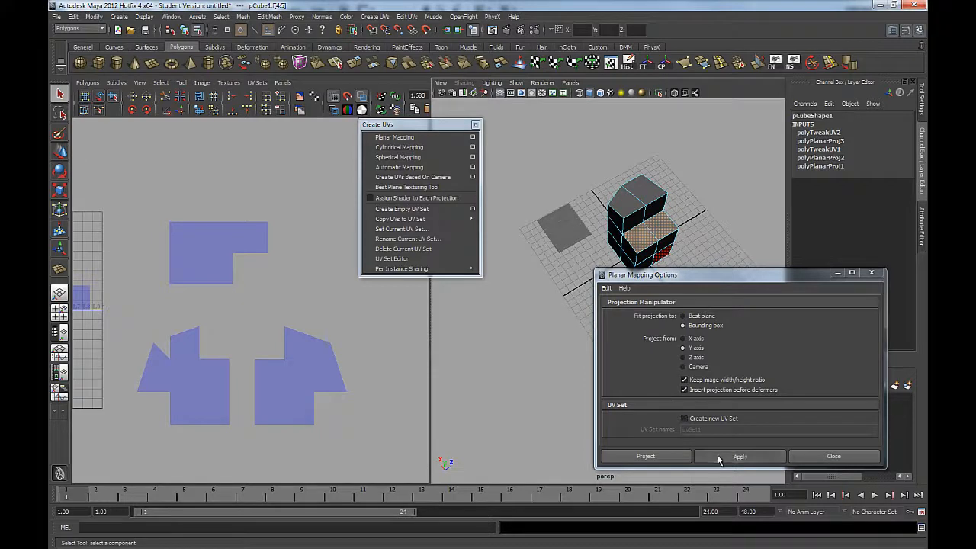
Apply planar mapping from the Y axis to the step's top faces and place their UV shell to the right of the underside shell.
left_click(717, 455)
scroll(158, 243, "down", 2)
middle_click_drag(196, 242, 232, 228, "alt")
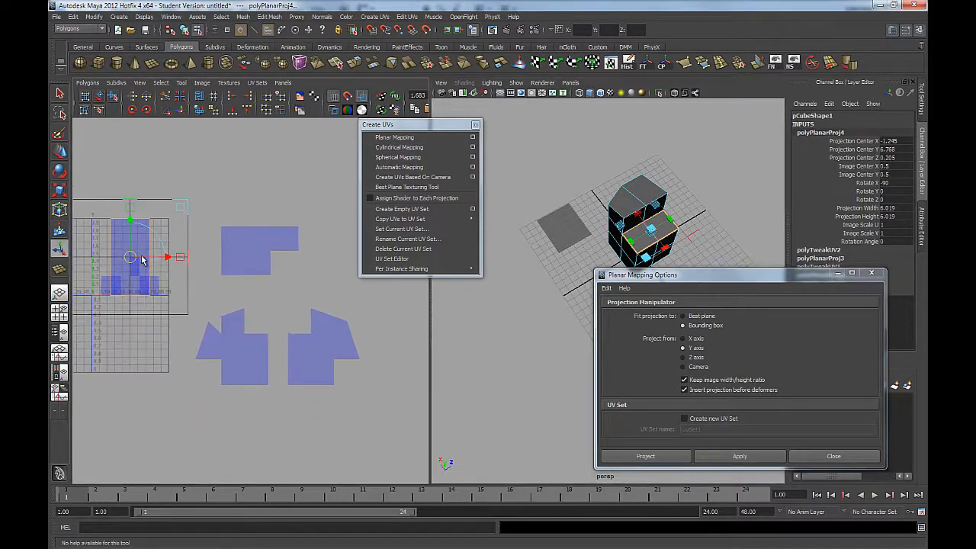
left_click_drag(131, 257, 399, 237)
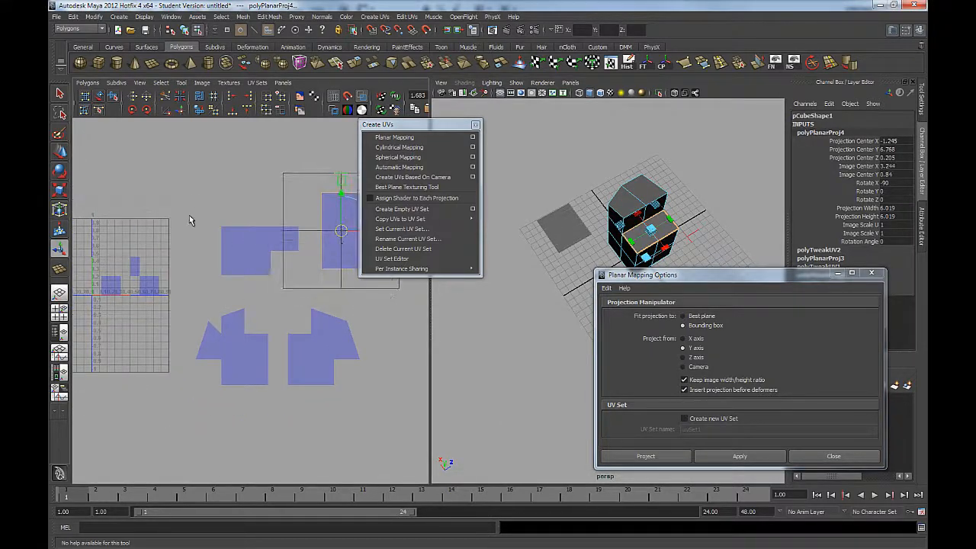
left_click(202, 197)
Select the flat wall faces below and beside the overhang, leaving out the overhang and the dark triangular gap.
left_click_drag(565, 266, 586, 226, "alt")
right_click_drag(586, 227, 535, 305, "alt")
left_click_drag(535, 305, 618, 200, "alt")
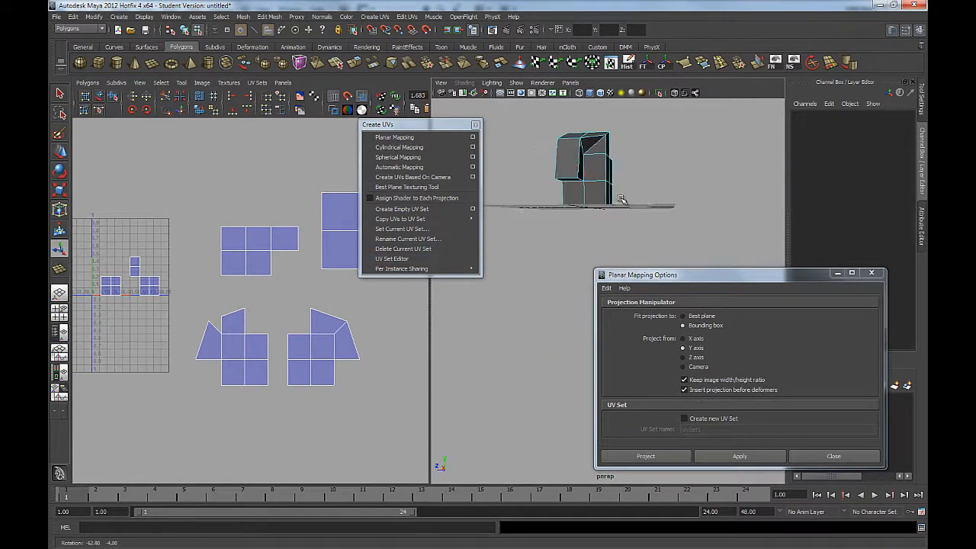
left_click(599, 162)
left_click_drag(599, 167, 577, 197)
left_click_drag(650, 167, 667, 174, "alt")
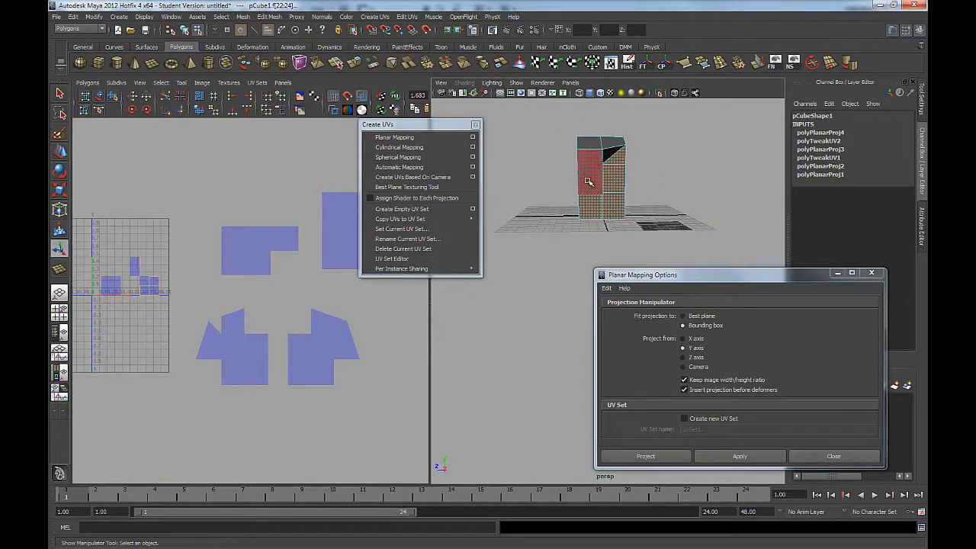
left_click_drag(634, 216, 599, 168, "alt")
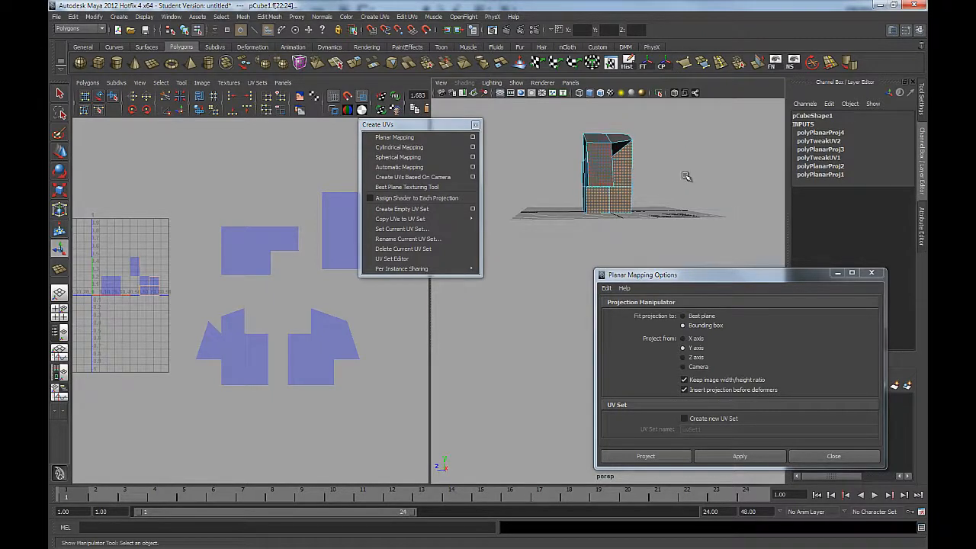
left_click_drag(691, 160, 651, 163, "alt")
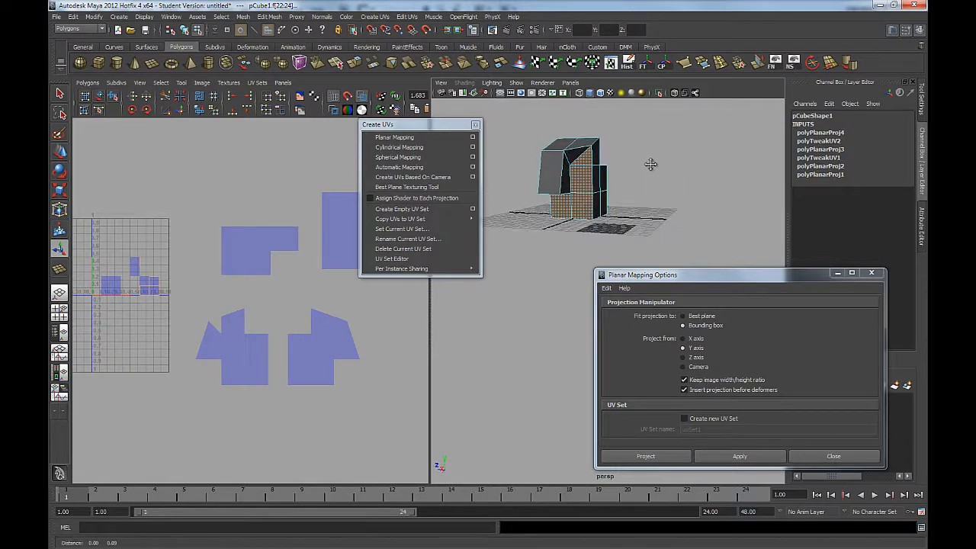
middle_click_drag(650, 163, 663, 231, "alt")
scroll(628, 170, "up", 5)
mouse_move(663, 232)
left_mouse_down("alt")
mouse_move(663, 246)
mouse_move(654, 220)
left_mouse_up("alt")
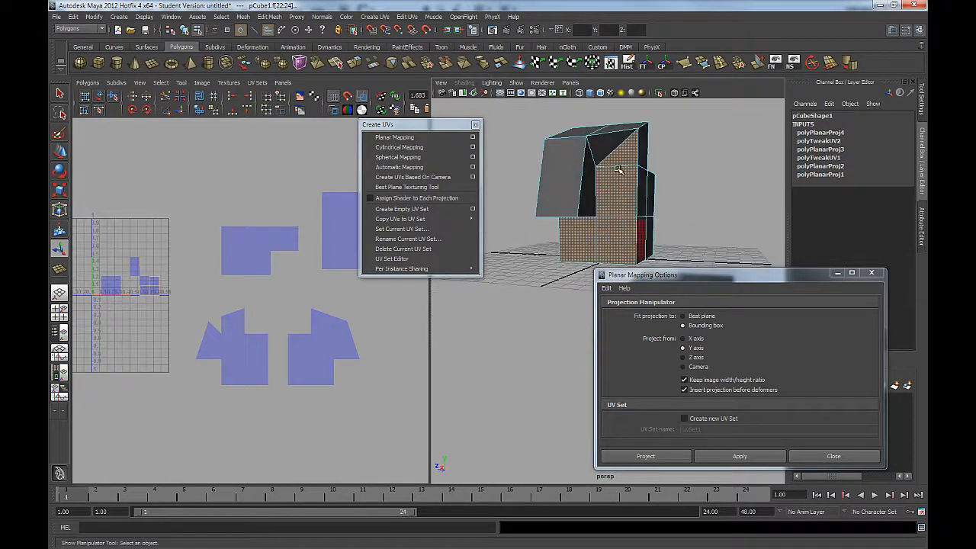
Apply planar mapping from the X axis to the selected wall faces and place their UV shell below the other shells outside the grid.
left_click(690, 358)
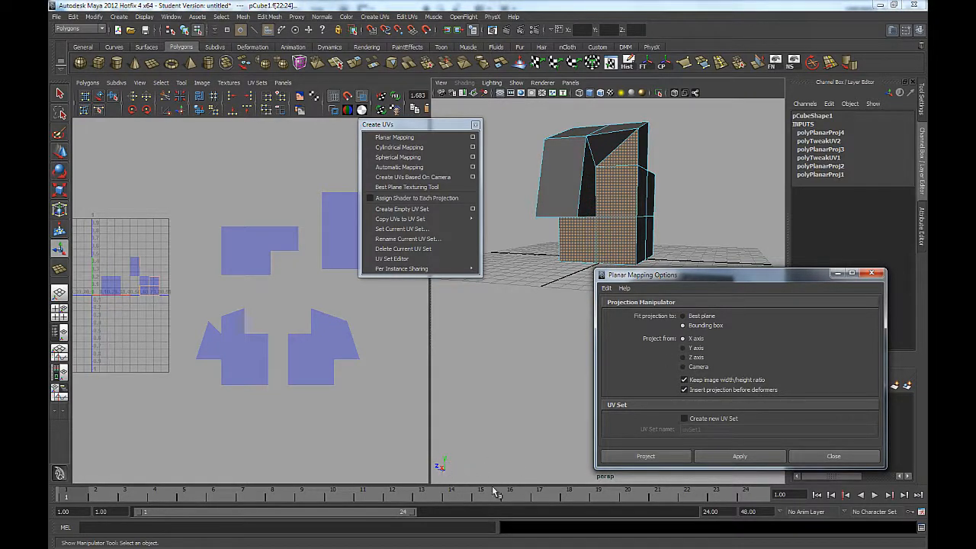
left_click(703, 459)
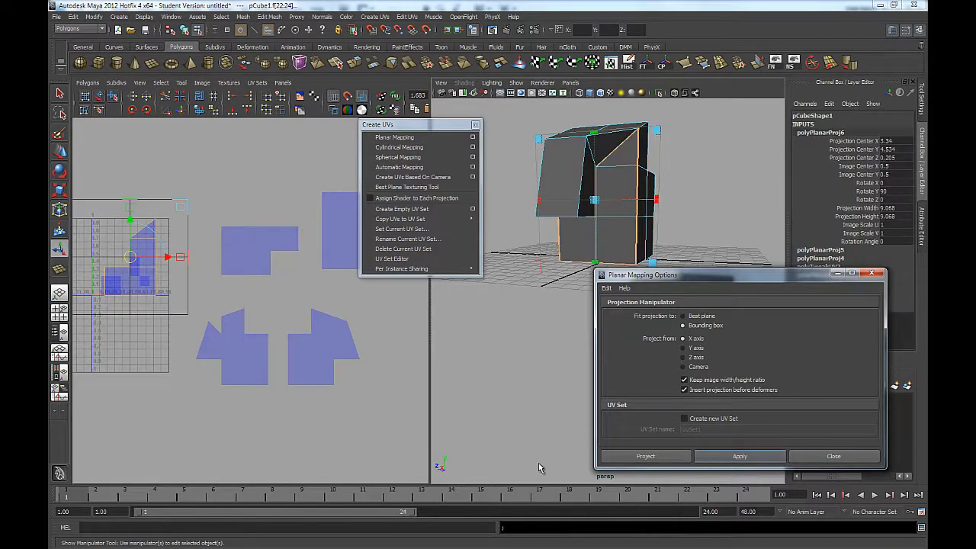
left_click_drag(129, 262, 372, 444)
middle_click_drag(314, 307, 267, 245, "alt")
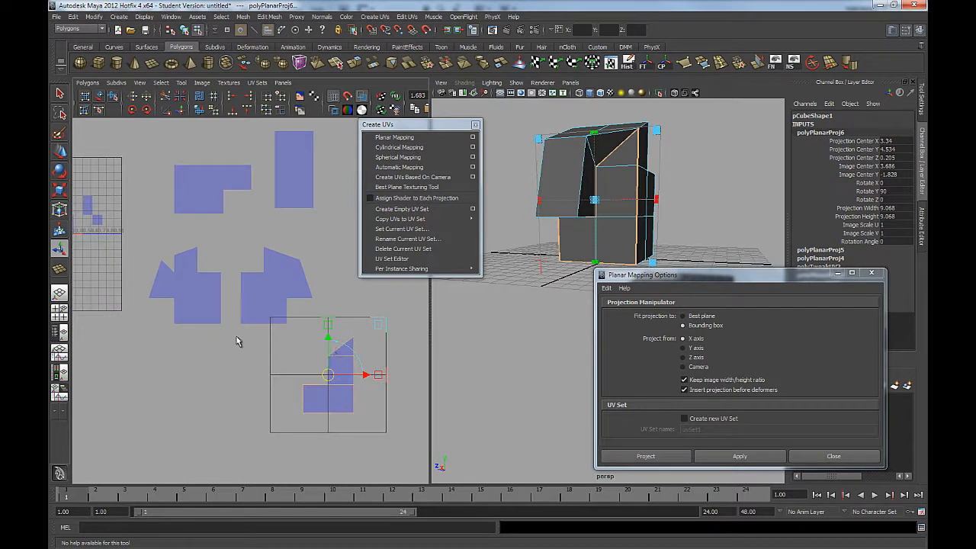
middle_click_drag(237, 309, 242, 309, "alt")
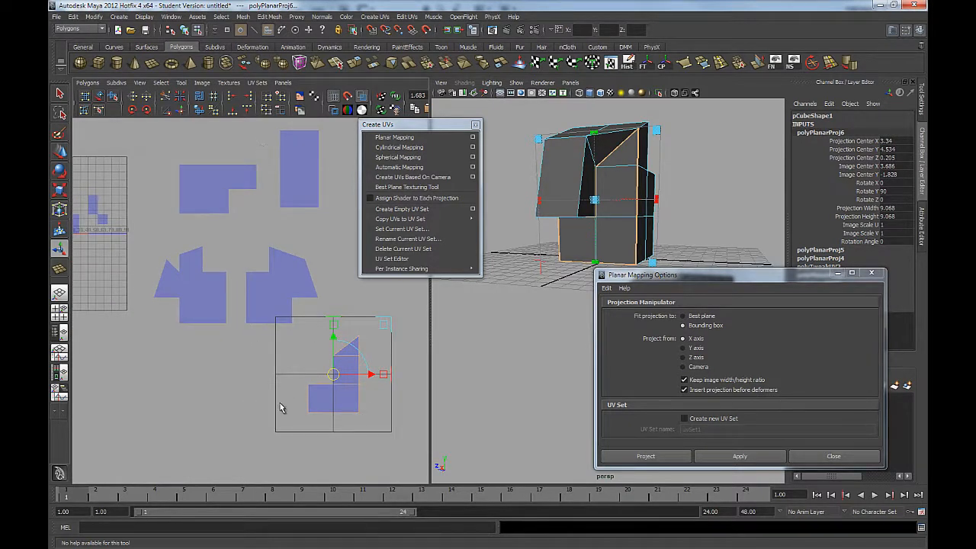
left_click(224, 343)
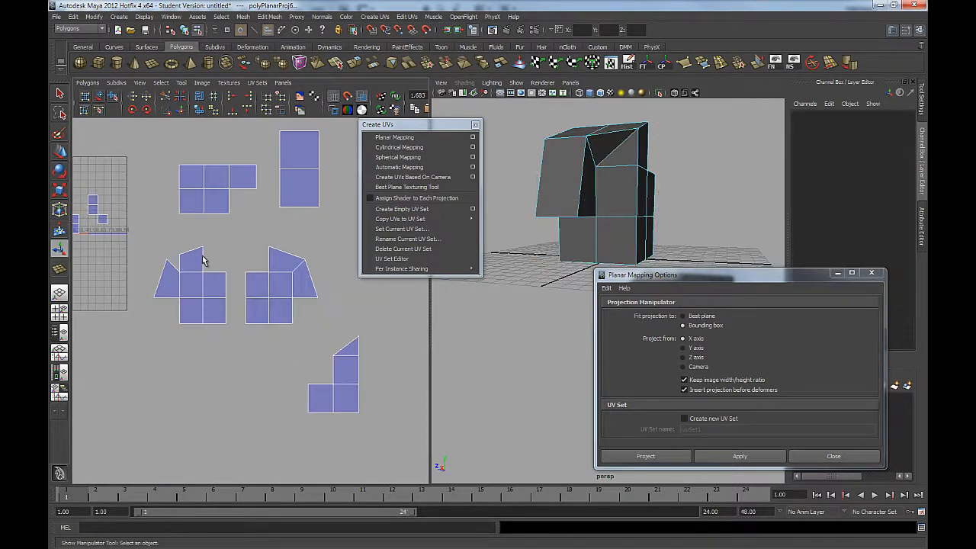
Apply planar mapping from the X axis to the stepped side's six upright faces and place their UV shell beside the lowest shell.
middle_click_drag(203, 257, 226, 267, "alt")
left_click_drag(658, 184, 532, 173, "alt")
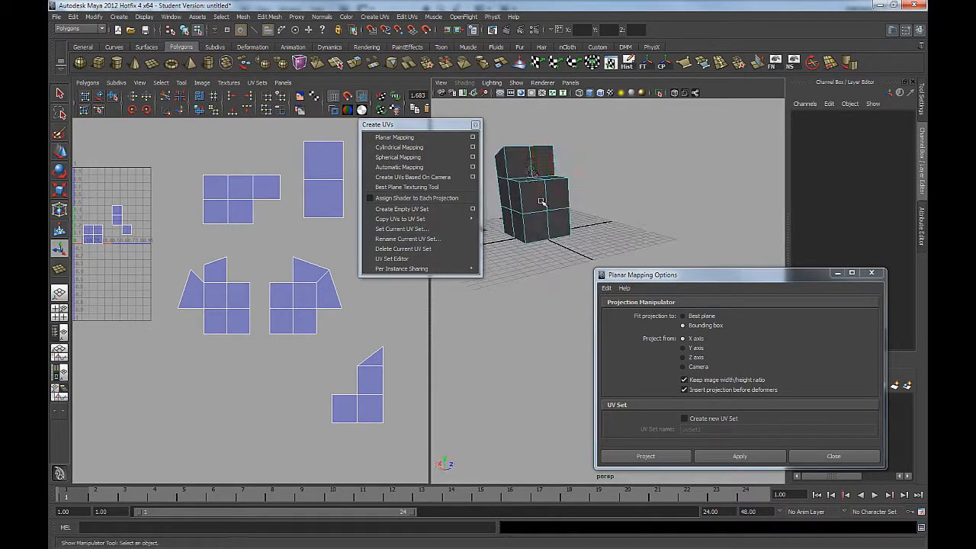
left_click(532, 164)
left_click(553, 198, "shift")
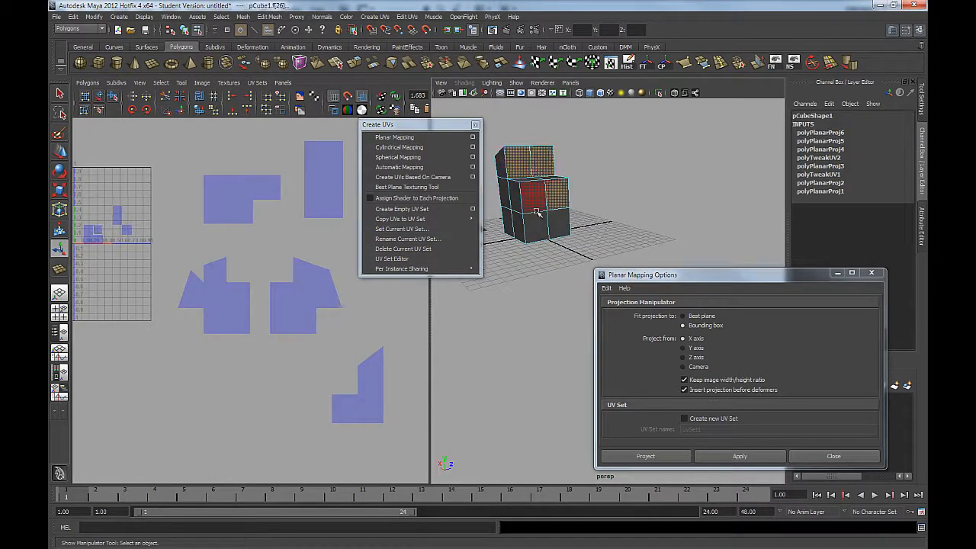
left_click(538, 211, "shift")
left_click(537, 228, "shift")
left_click(557, 227, "shift")
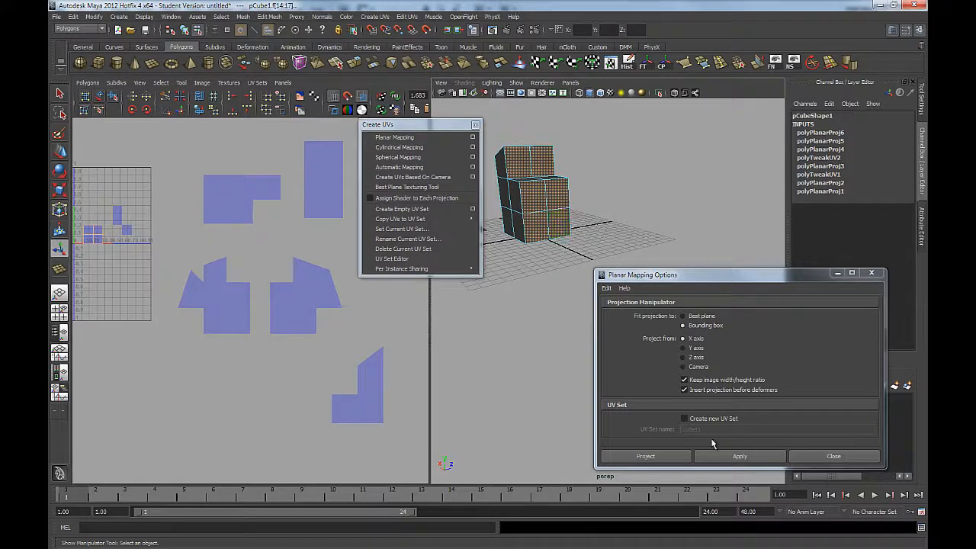
left_click(725, 456)
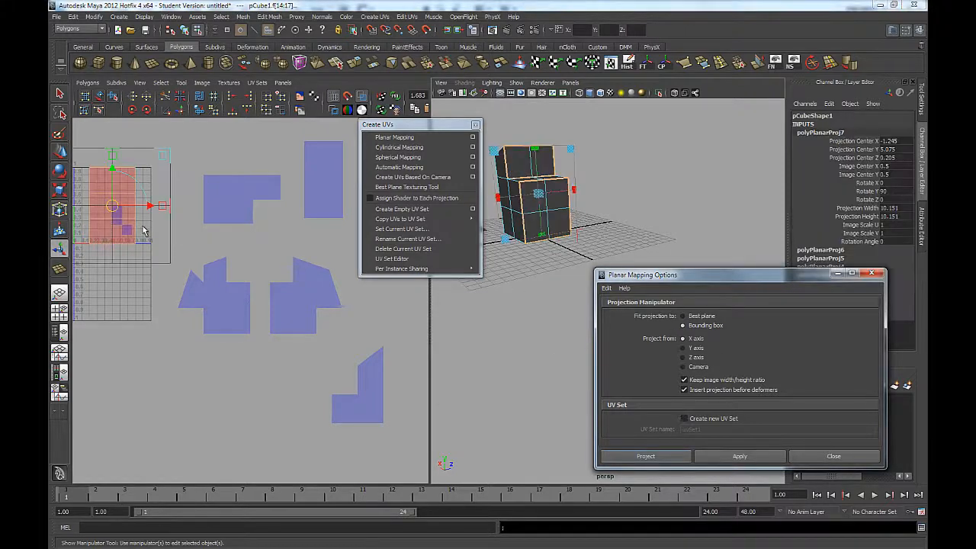
left_click_drag(151, 312, 248, 398)
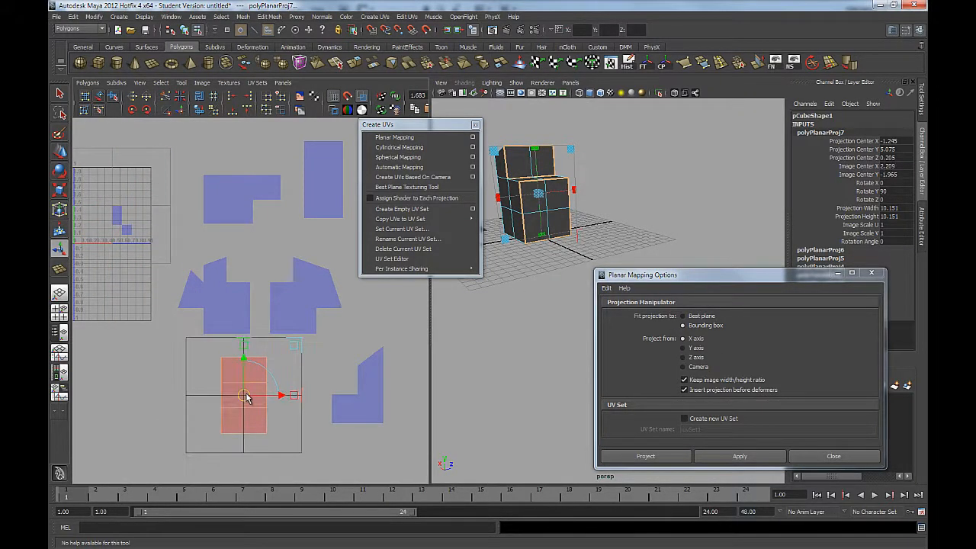
Select all UVs of the new six-face shell and flip them in the U direction.
right_click(254, 379)
right_click_drag(253, 375, 286, 376)
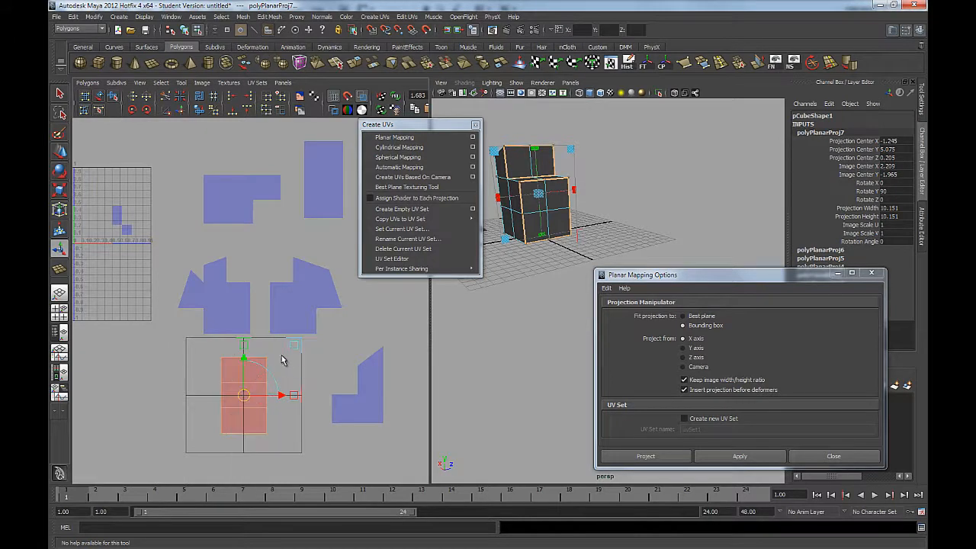
left_click_drag(314, 344, 208, 436)
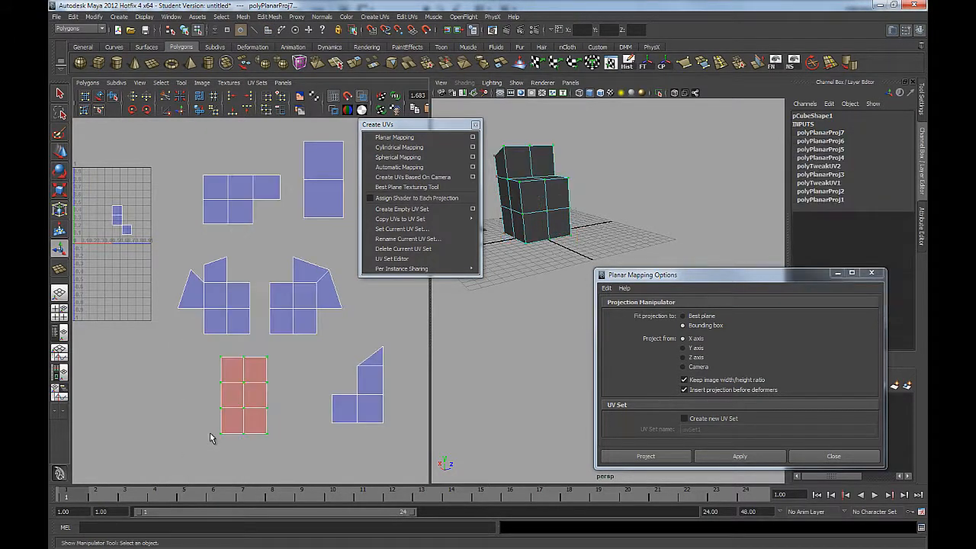
left_click(133, 96)
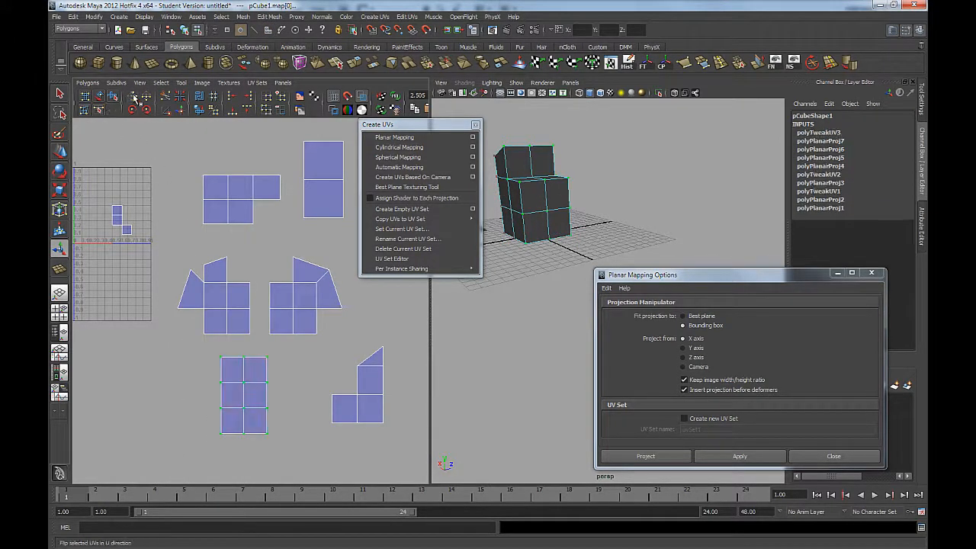
left_click(208, 383)
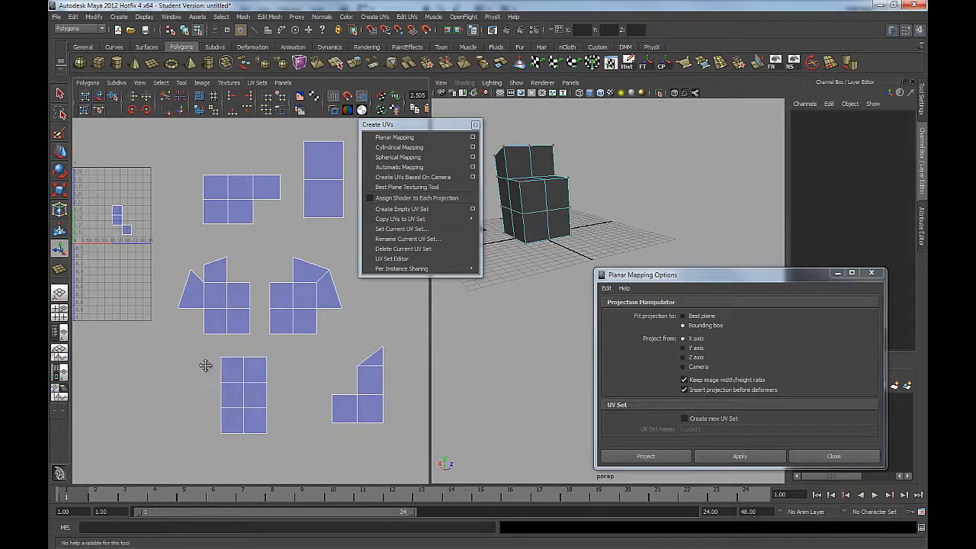
Switch the model to face selection and move the Create UVs and Planar Mapping Options windows clear of the 3D model.
middle_click_drag(208, 368, 206, 354, "alt")
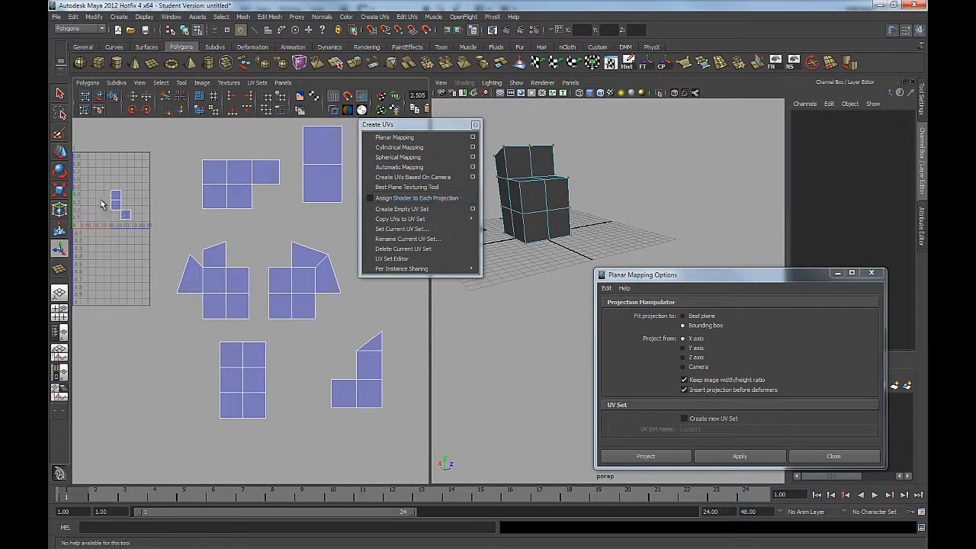
left_click_drag(534, 251, 525, 270, "alt")
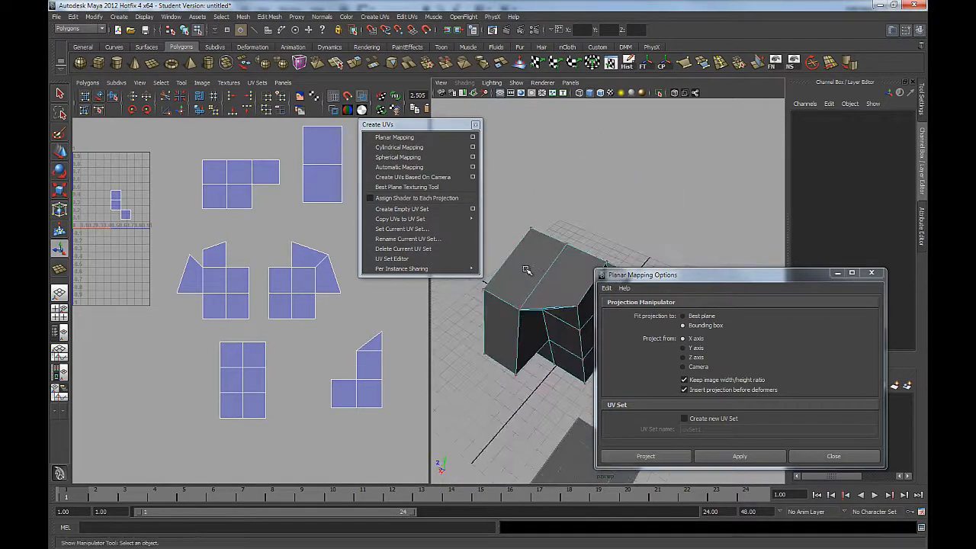
right_click_drag(529, 265, 530, 290)
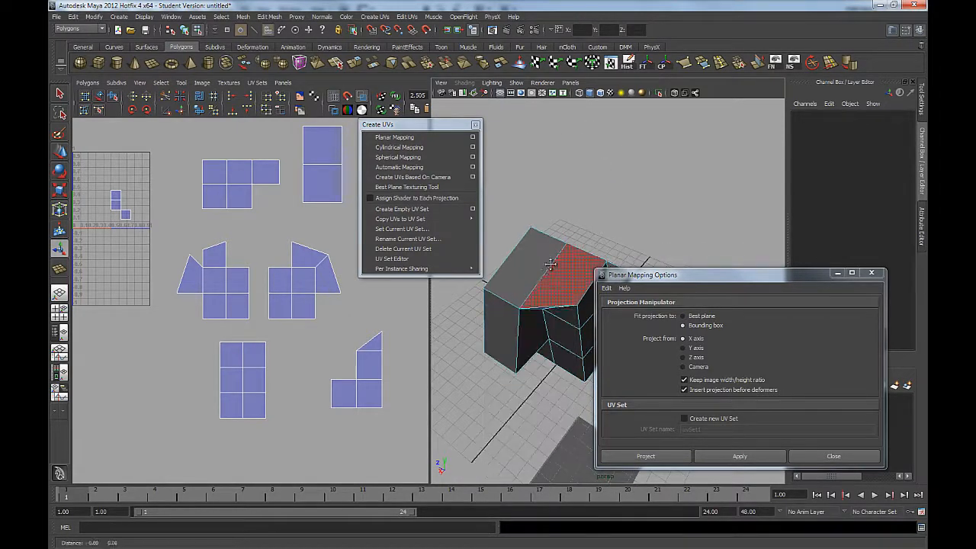
middle_click_drag(539, 292, 561, 246, "alt")
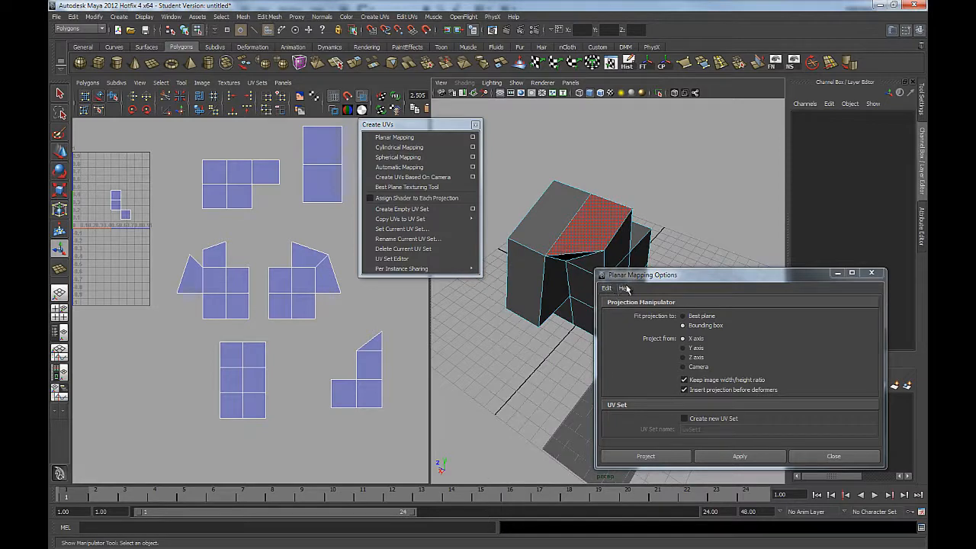
left_click(409, 124)
left_click_drag(402, 131, 303, 134)
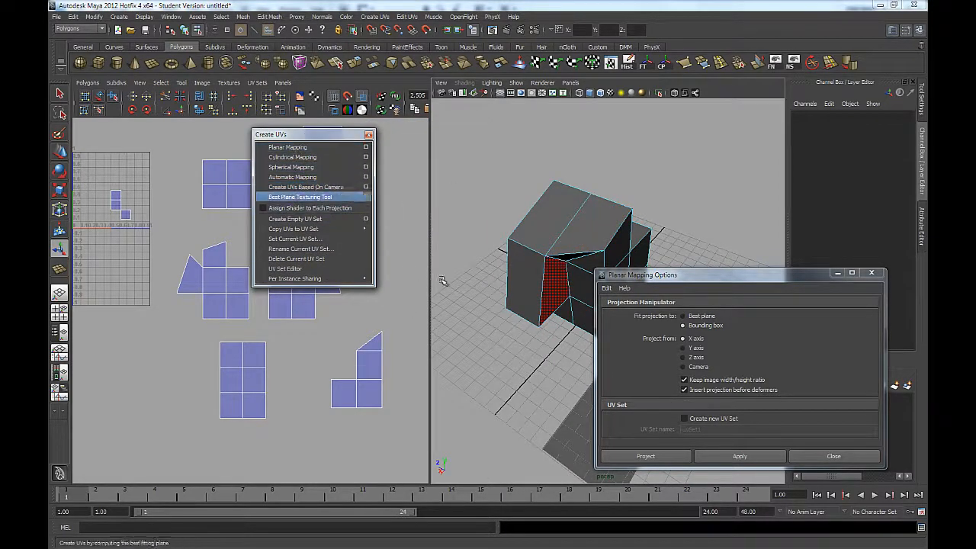
left_click_drag(729, 282, 214, 313)
Select the two sloping faces on top of the model above the overhang.
left_click(561, 215)
left_click(592, 230, "shift")
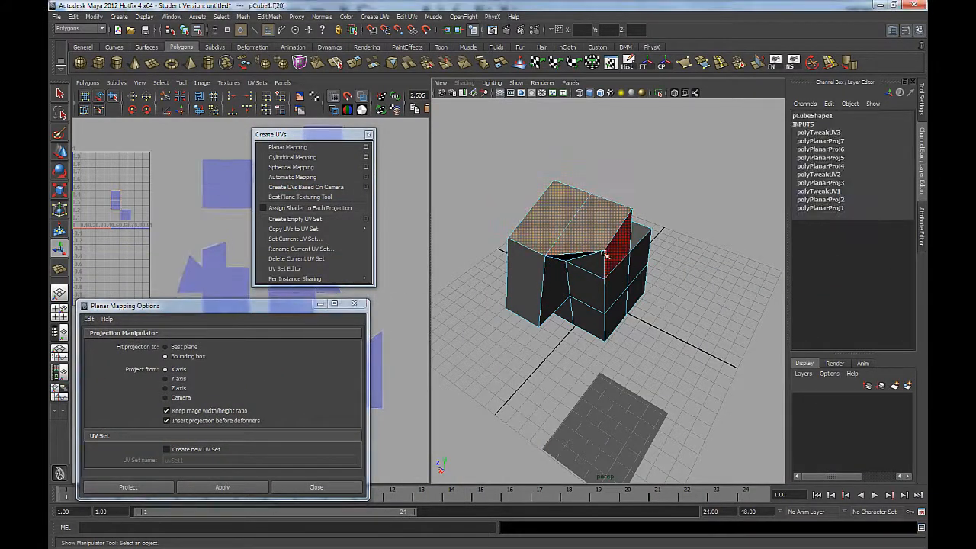
left_click_drag(598, 222, 717, 396, "alt")
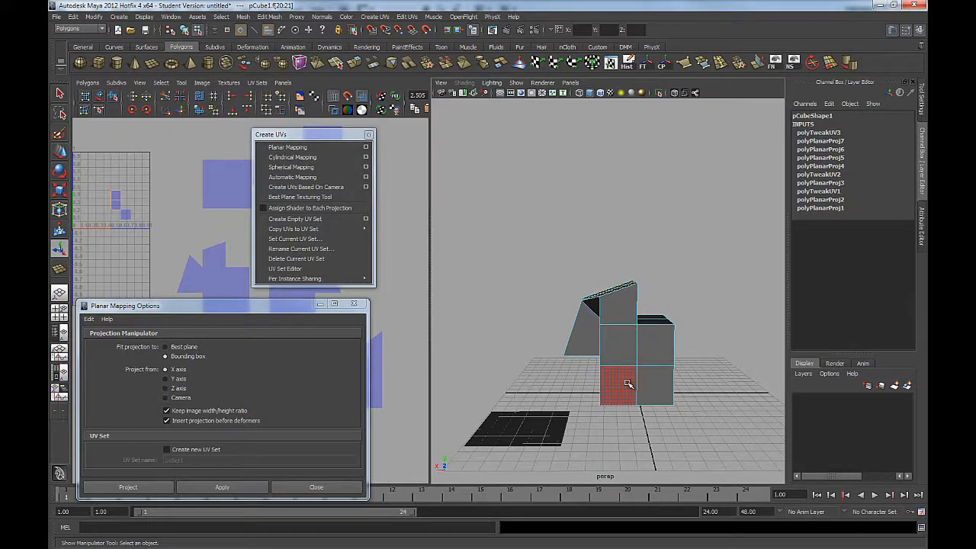
left_click_drag(518, 311, 568, 305, "alt")
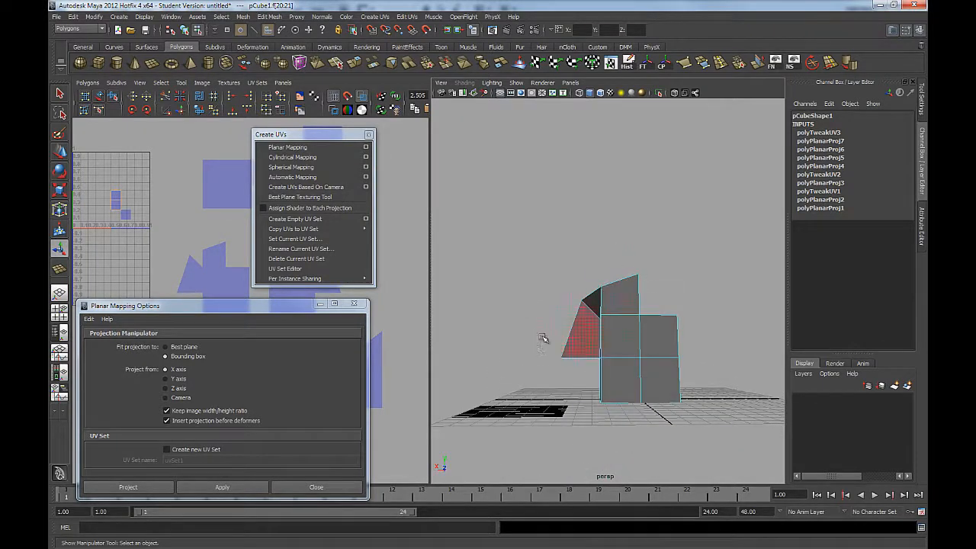
left_click_drag(543, 338, 622, 374, "alt")
right_click_drag(555, 287, 586, 340, "alt")
left_click_drag(586, 340, 581, 347, "alt")
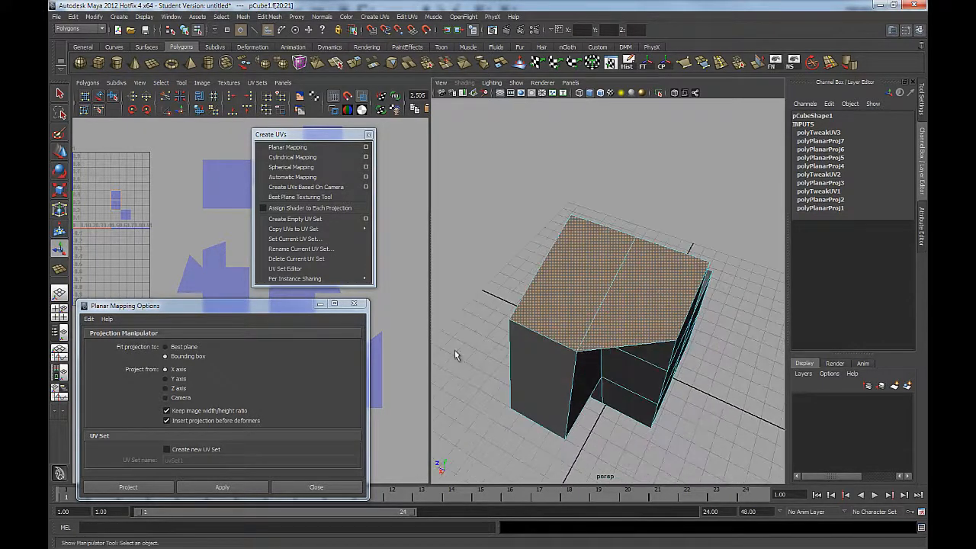
Start the Best Plane Texturing Tool with the two sloping top faces and confirm them as the faces to map.
left_click(319, 200)
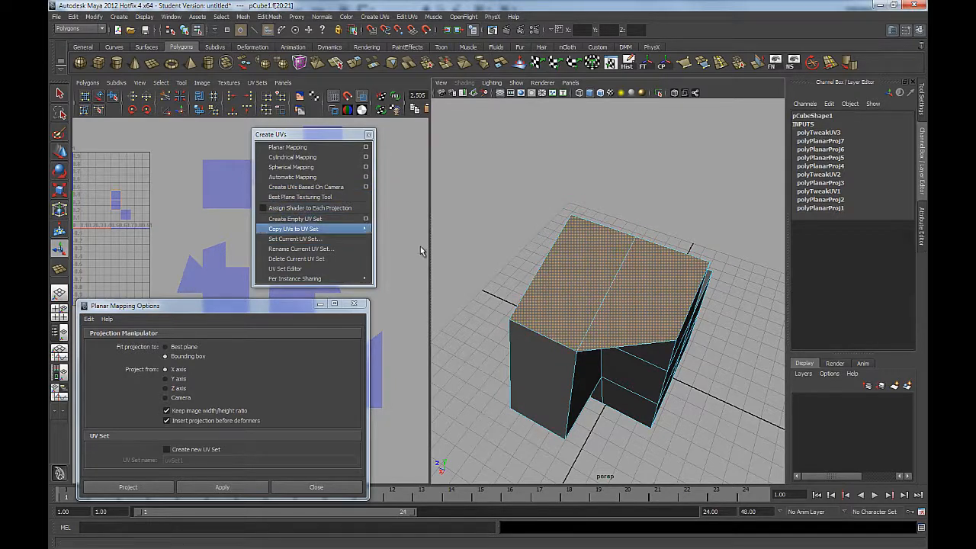
left_click(300, 197)
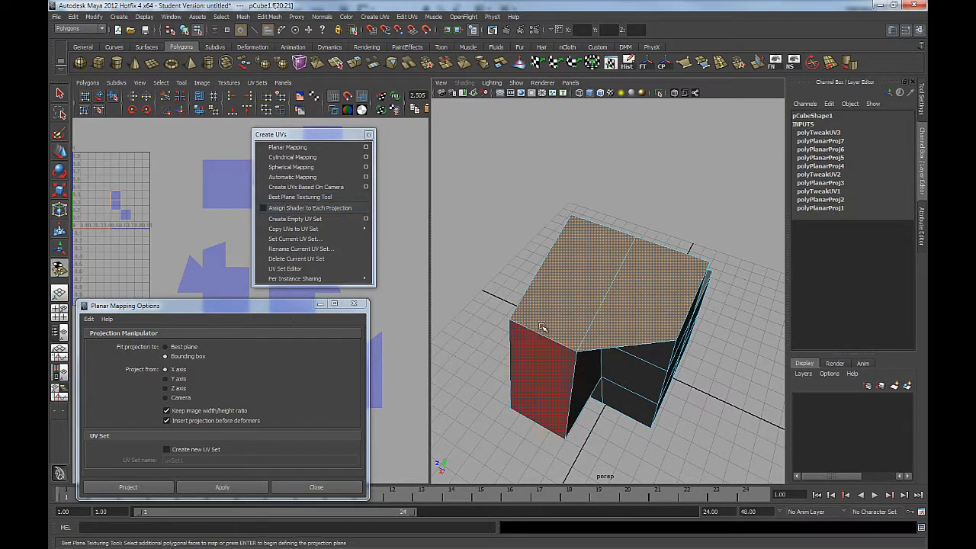
left_click(314, 200)
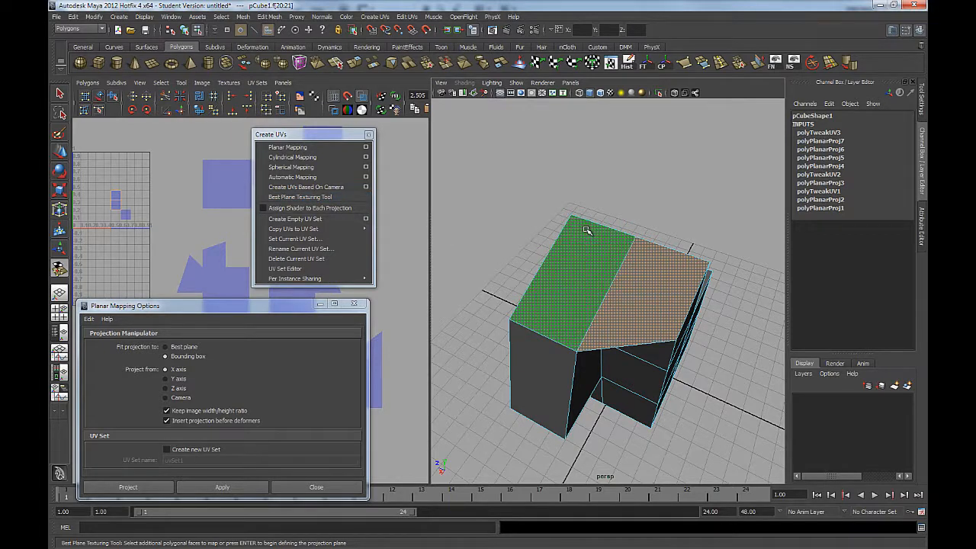
key("Return")
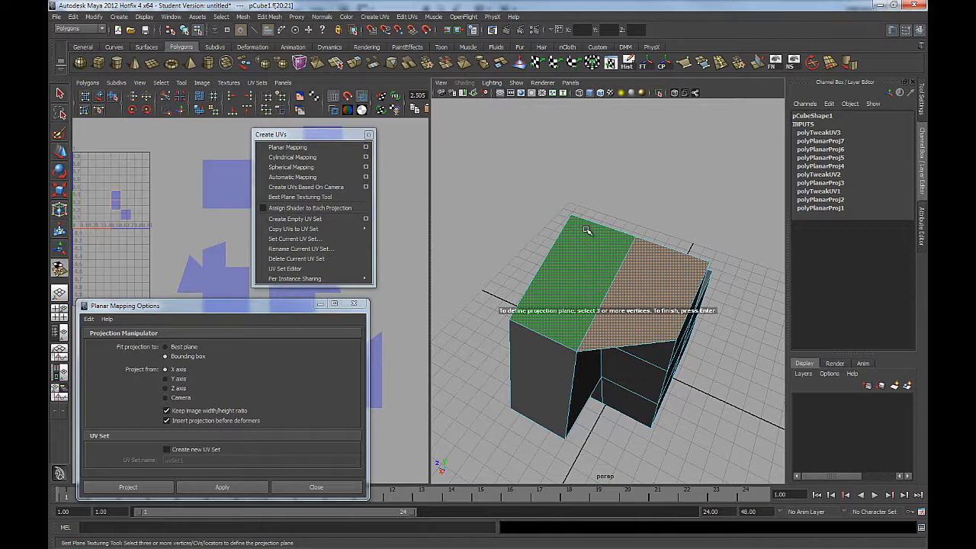
Switch to vertex selection and pick corner vertices of the sloping top to define the projection plane, starting at the overhang's lower outer corner.
right_click(586, 230)
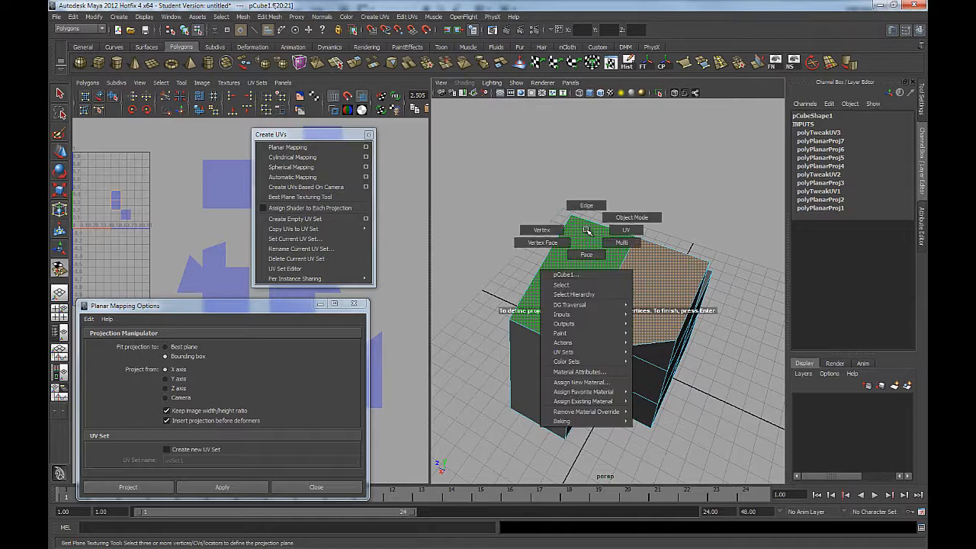
right_click_drag(587, 231, 554, 231)
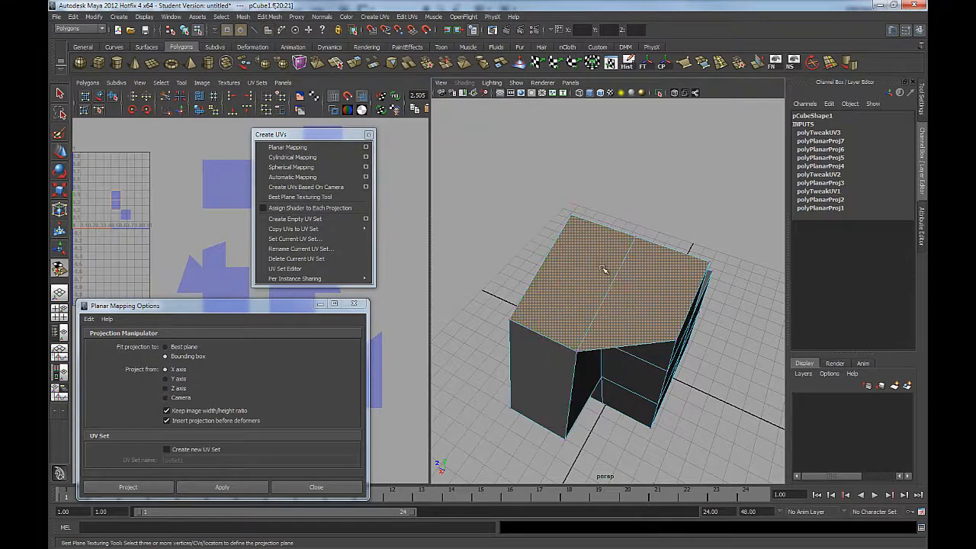
mouse_move(648, 227)
left_mouse_down("alt")
mouse_move(618, 214)
mouse_move(651, 221)
mouse_move(637, 224)
left_mouse_up("alt")
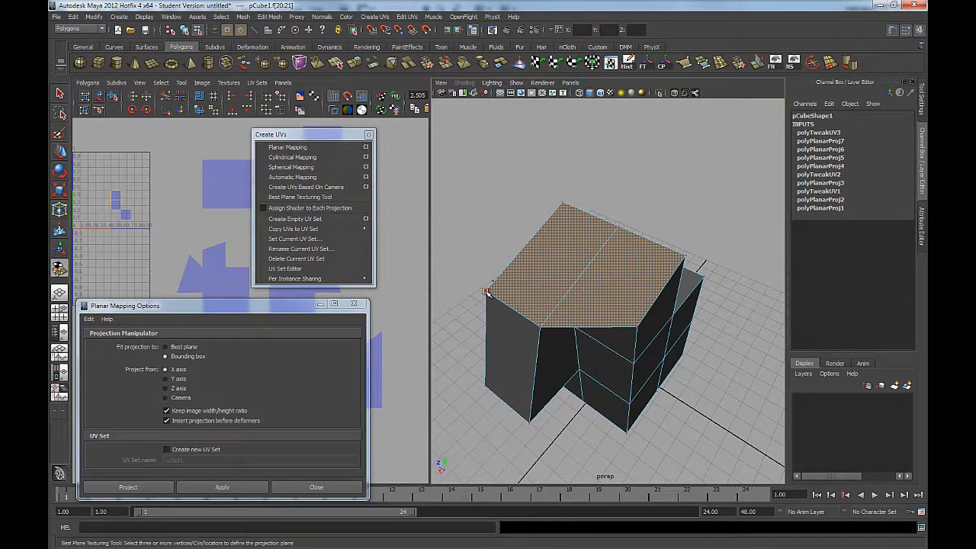
left_click(487, 292)
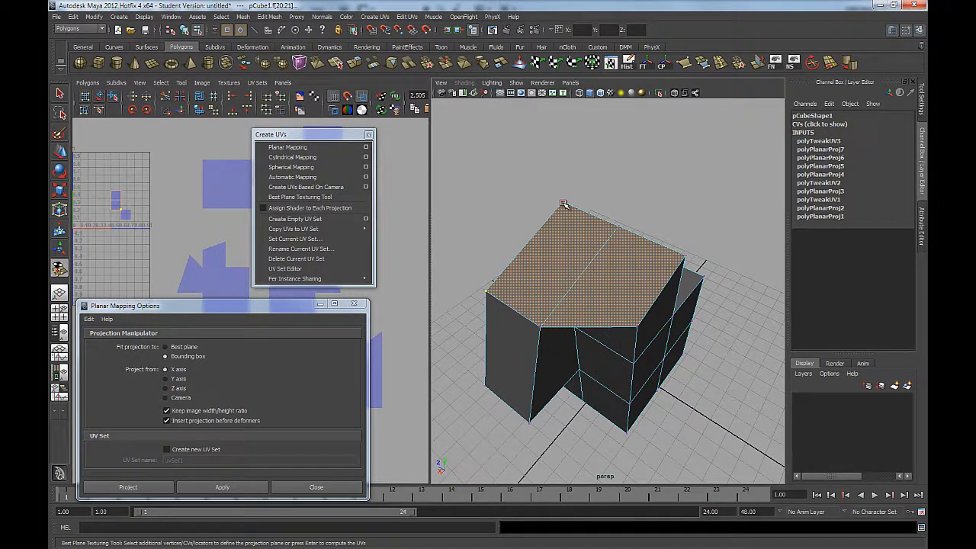
Project the two selected top faces with the Best Plane Texturing Tool, using their outer corner vertices to define the plane.
left_click(685, 256)
left_click_drag(667, 288, 670, 243, "alt")
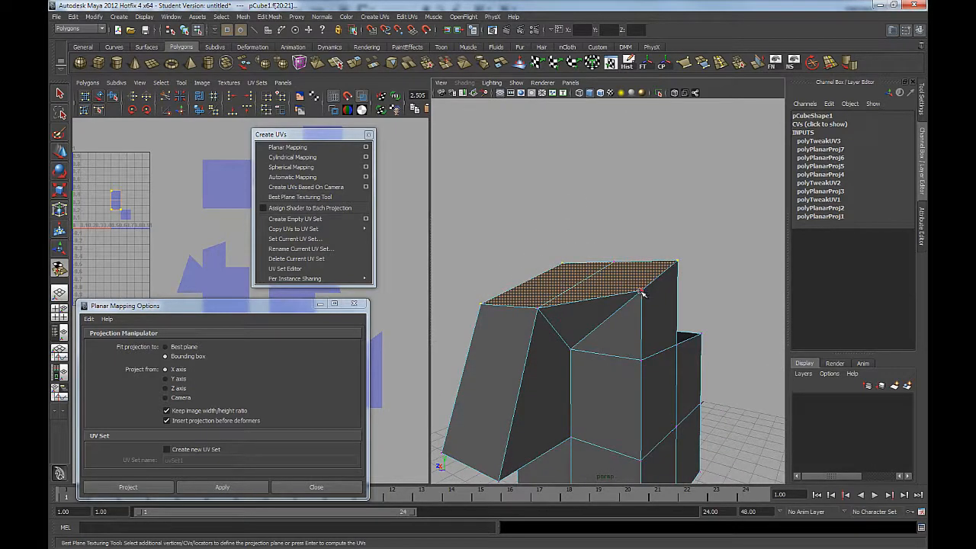
left_click_drag(633, 347, 676, 248, "alt")
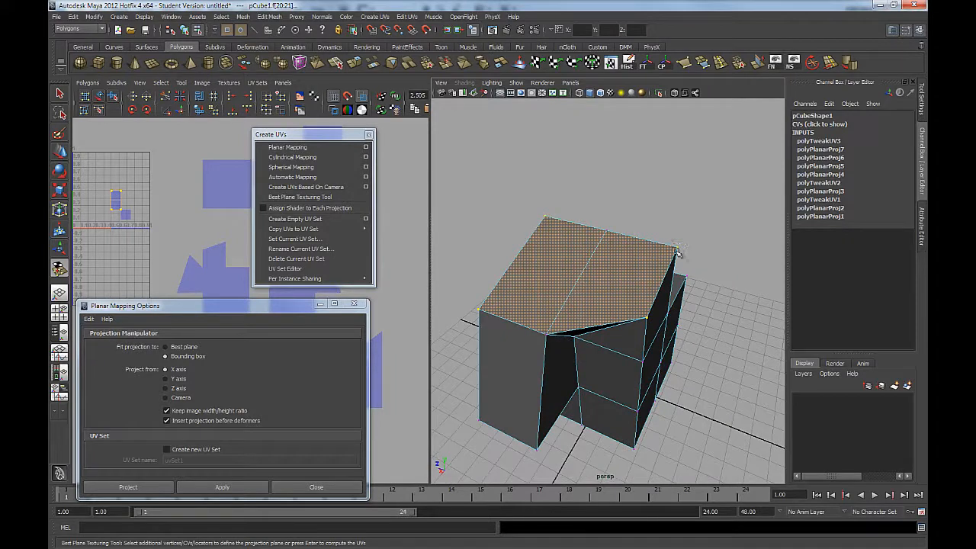
left_click(548, 217)
left_click_drag(599, 289, 611, 254, "alt")
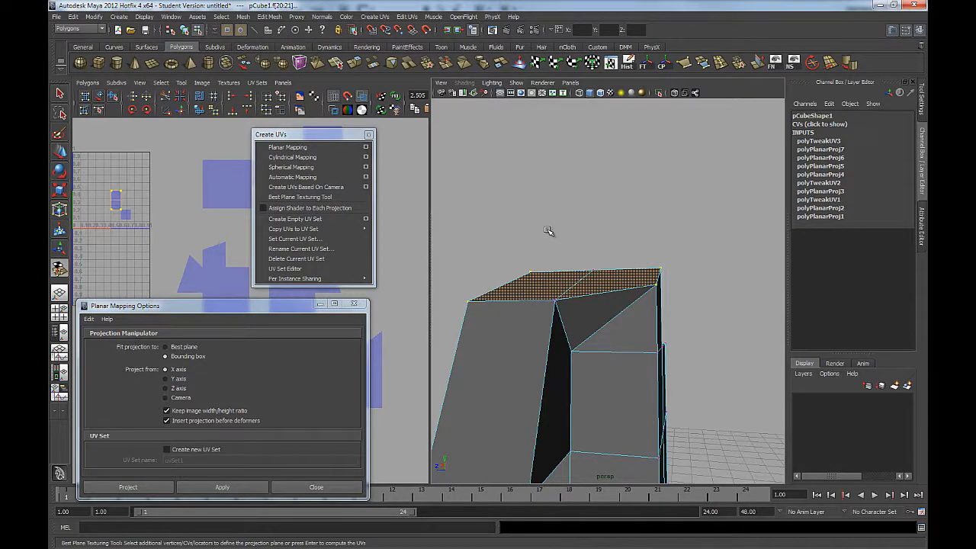
left_click_drag(580, 262, 653, 311, "alt")
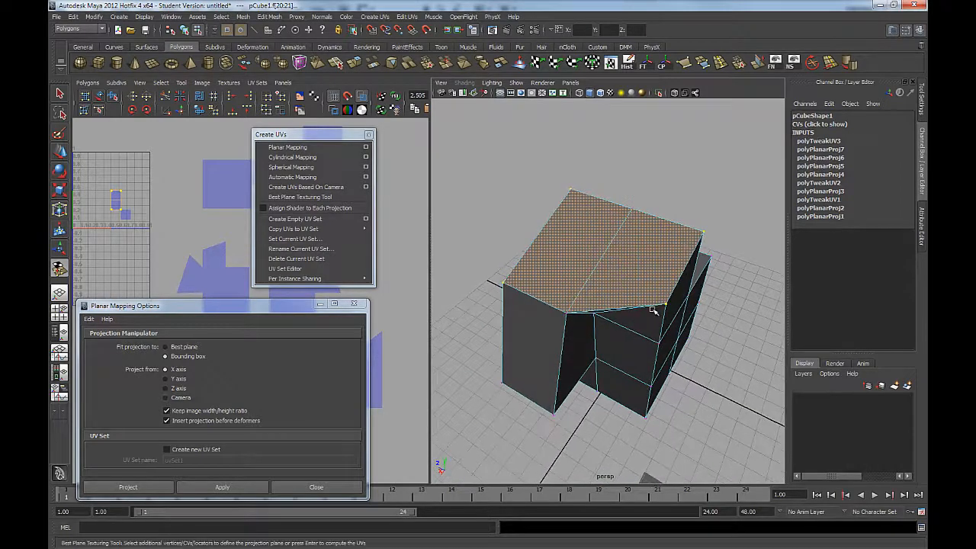
key("Return")
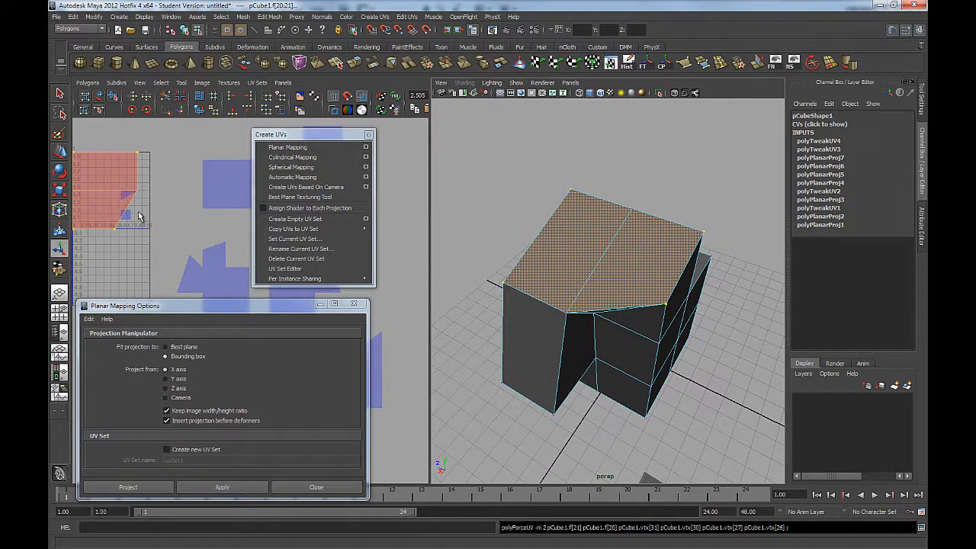
Select a UV of the newly projected shell and move the Create UVs and Planar Mapping Options windows off the UV layout.
middle_click_drag(148, 217, 216, 240, "alt")
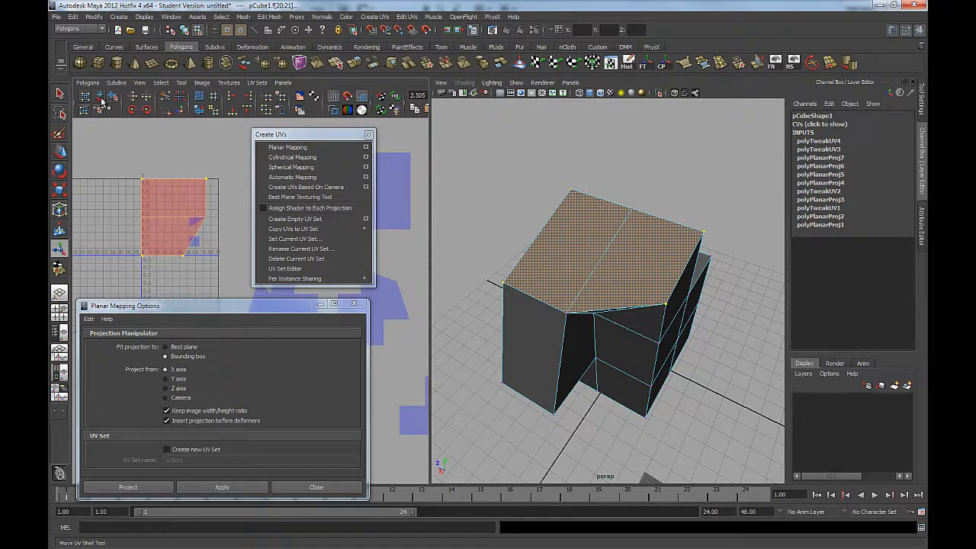
right_click_drag(162, 212, 196, 211)
left_click(131, 267)
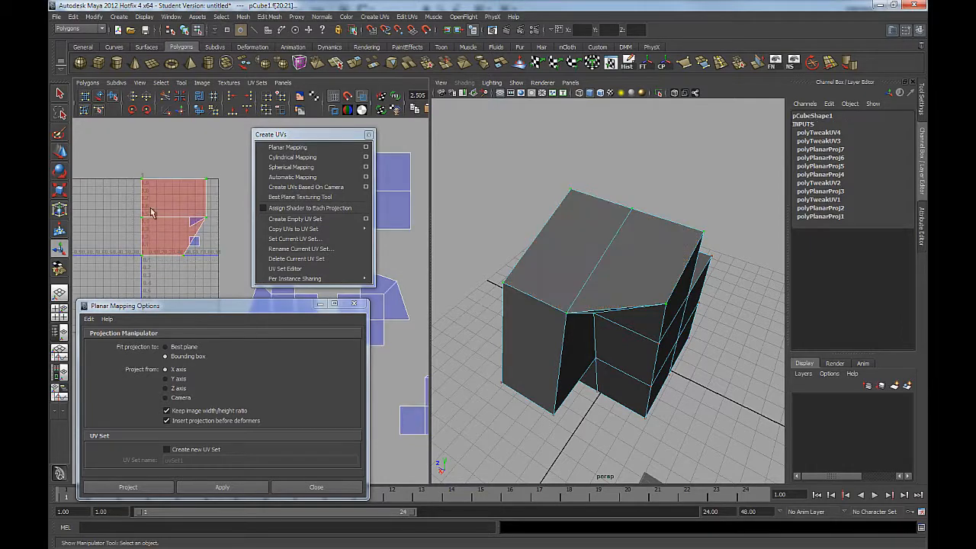
scroll(152, 213, "down", 2)
left_click_drag(291, 135, 464, 107)
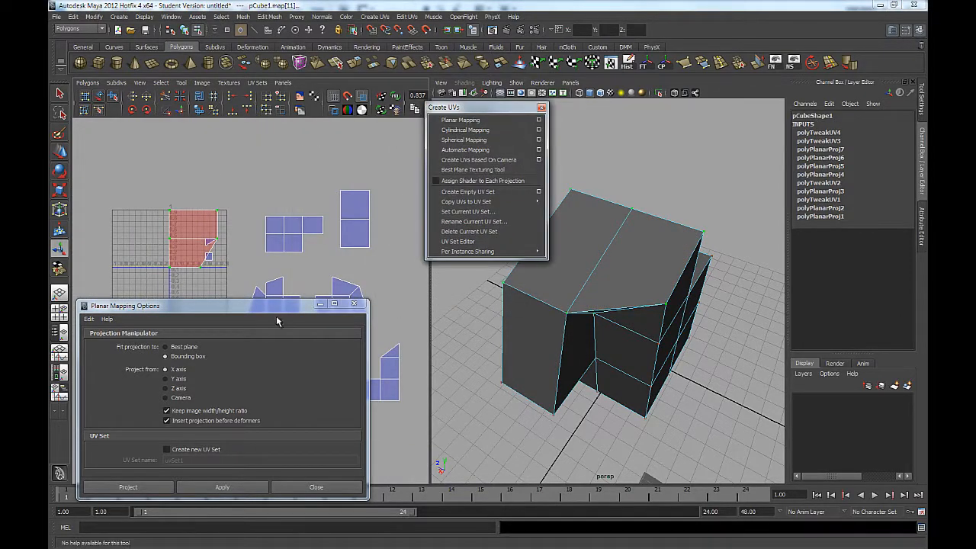
mouse_move(277, 306)
left_mouse_down()
mouse_move(671, 301)
mouse_move(673, 311)
left_mouse_up()
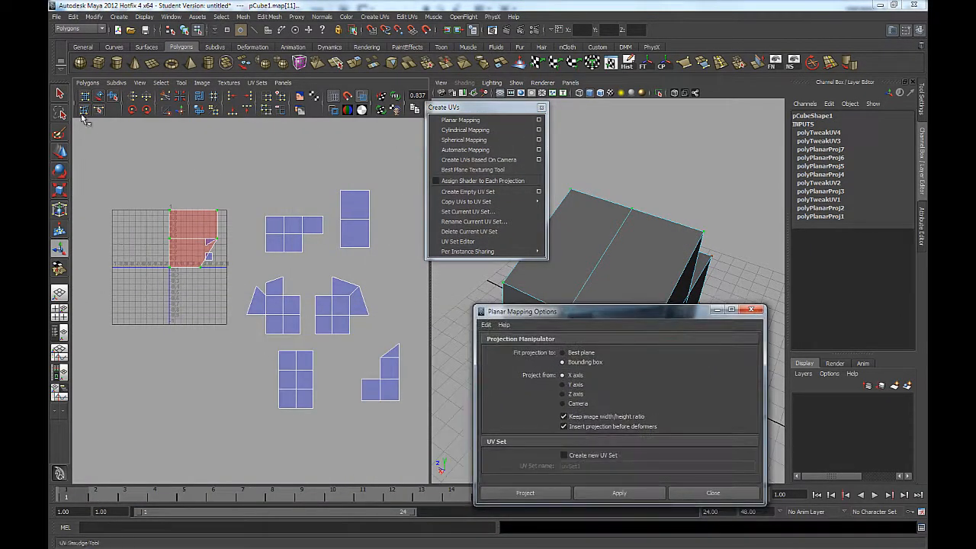
Move the new top-face shell out of the UV grid to above the other shells and flip it horizontally.
left_click(99, 97)
left_click_drag(197, 238, 316, 178)
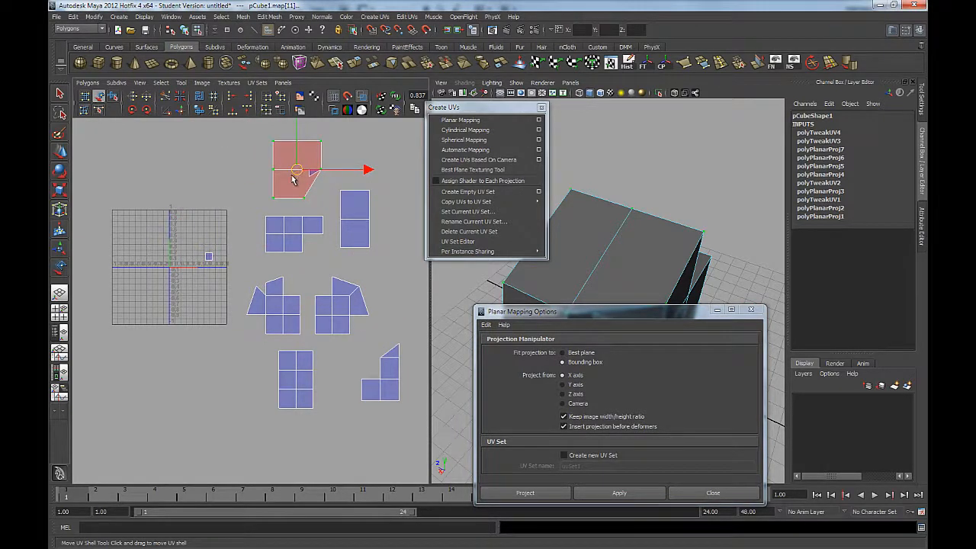
left_click(135, 100)
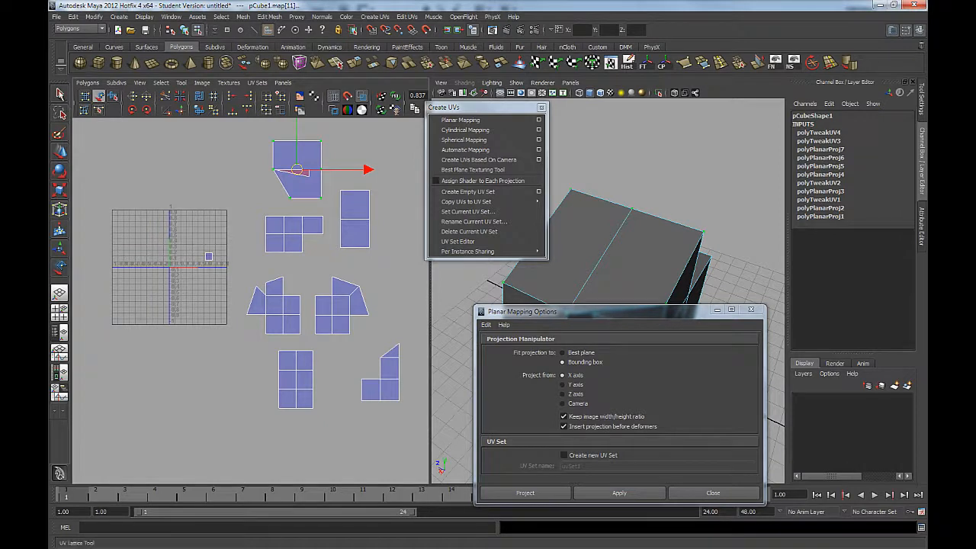
left_click(59, 91)
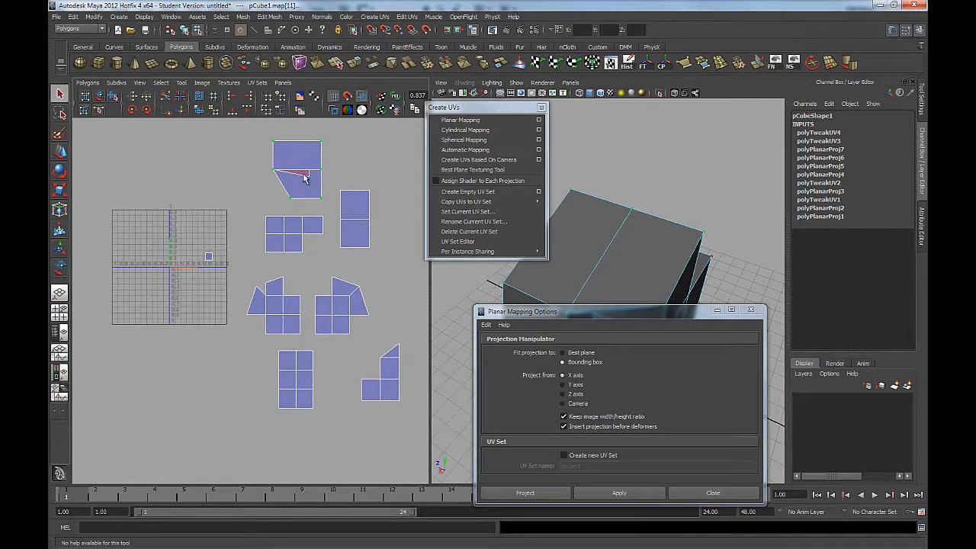
left_click(323, 181)
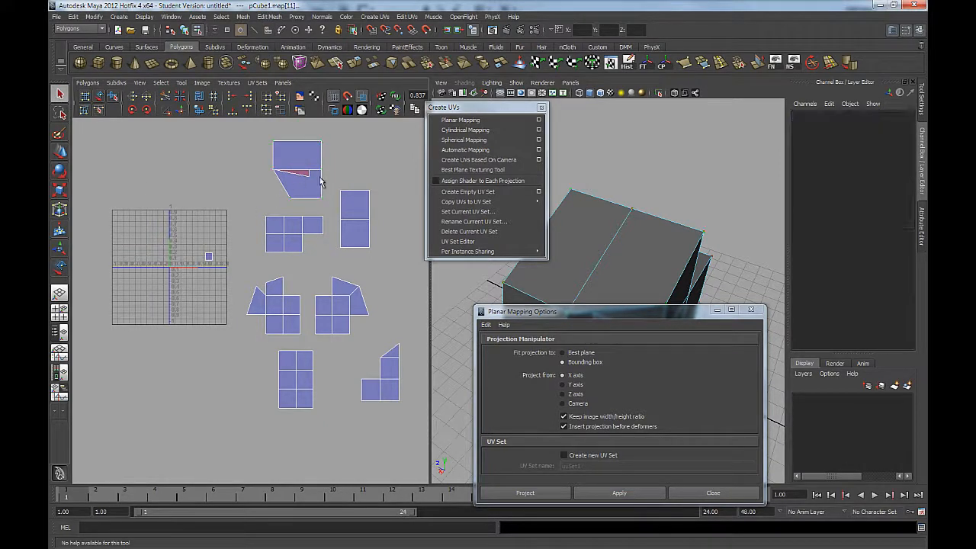
Select the small triangular face beneath the top faces in the perspective view to identify its UVs.
left_click_drag(606, 232, 690, 187, "alt")
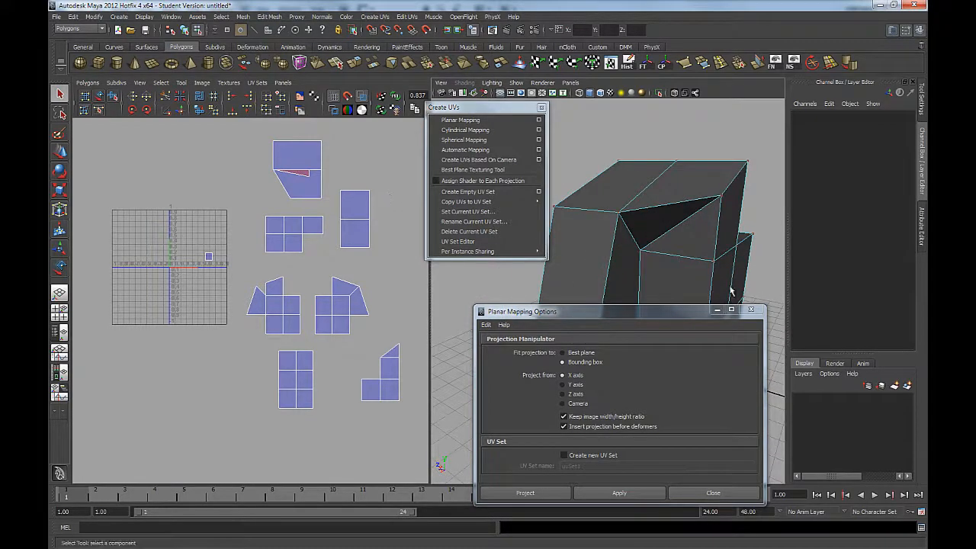
right_click_drag(651, 218, 657, 249)
left_click(658, 226)
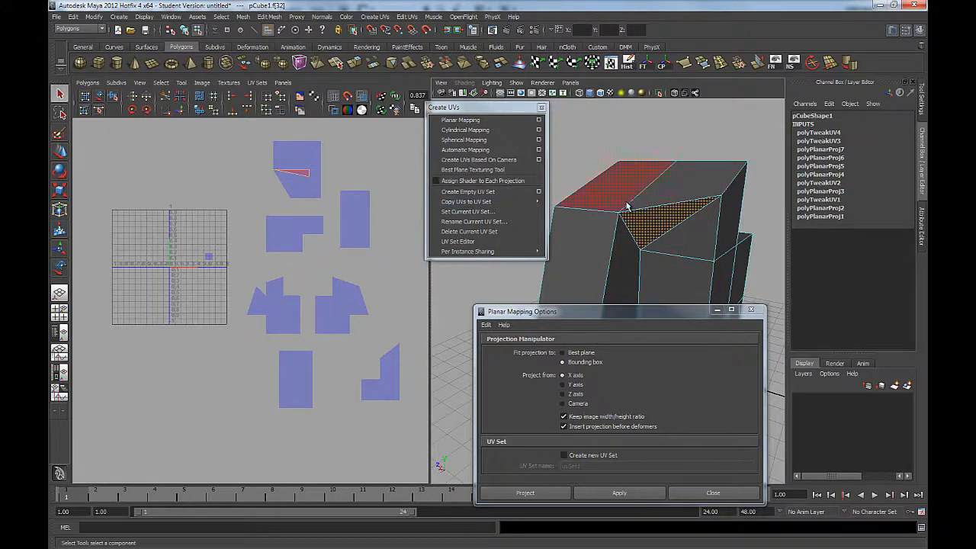
right_click_drag(642, 228, 639, 248)
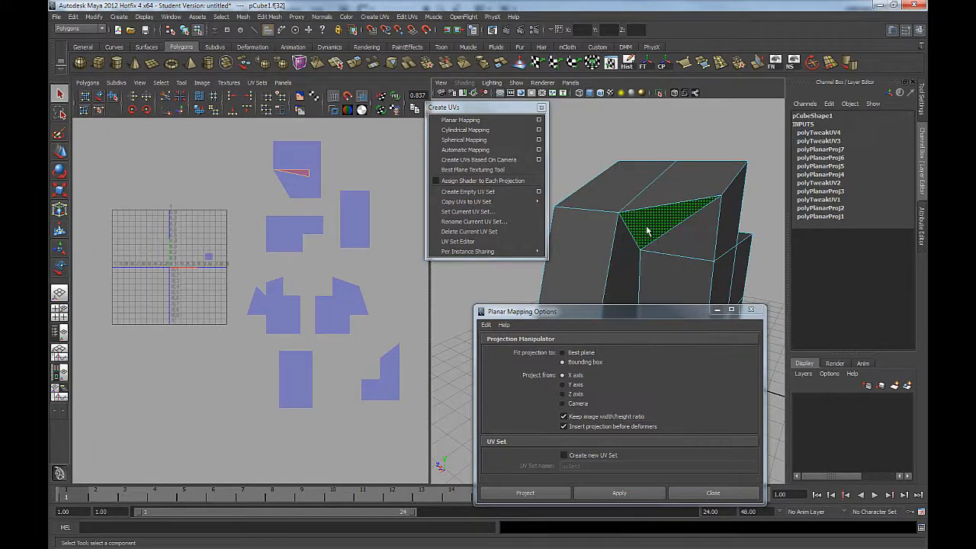
Move the rectangle with its attached triangle and the trapezoid apart so the three top-face UV pieces no longer overlap.
right_click_drag(300, 174, 326, 207)
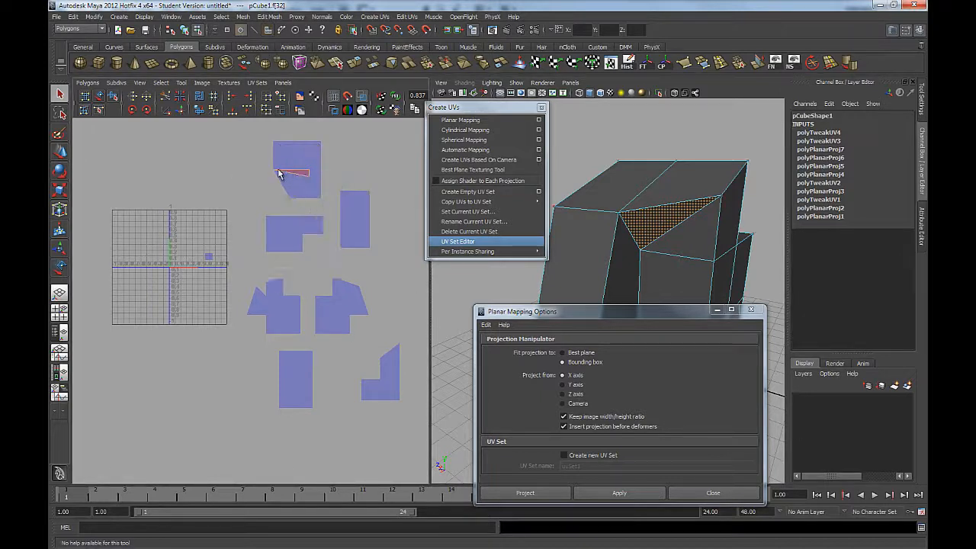
mouse_move(284, 164)
left_mouse_down()
mouse_move(262, 194)
mouse_move(340, 164)
mouse_move(271, 160)
left_mouse_up()
left_click(99, 97)
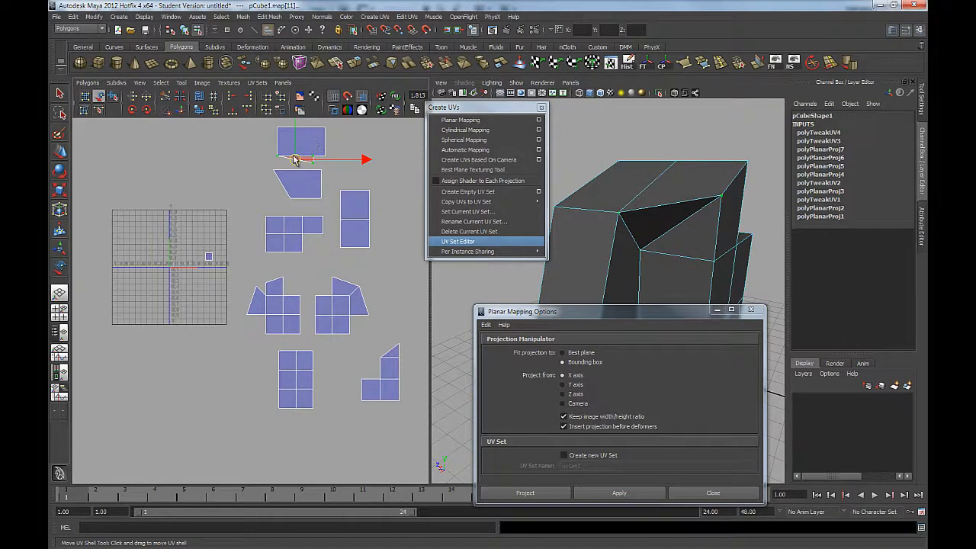
mouse_move(294, 160)
left_mouse_down()
mouse_move(298, 191)
mouse_move(303, 171)
mouse_move(286, 170)
left_mouse_up()
left_click(296, 185)
left_click(303, 156)
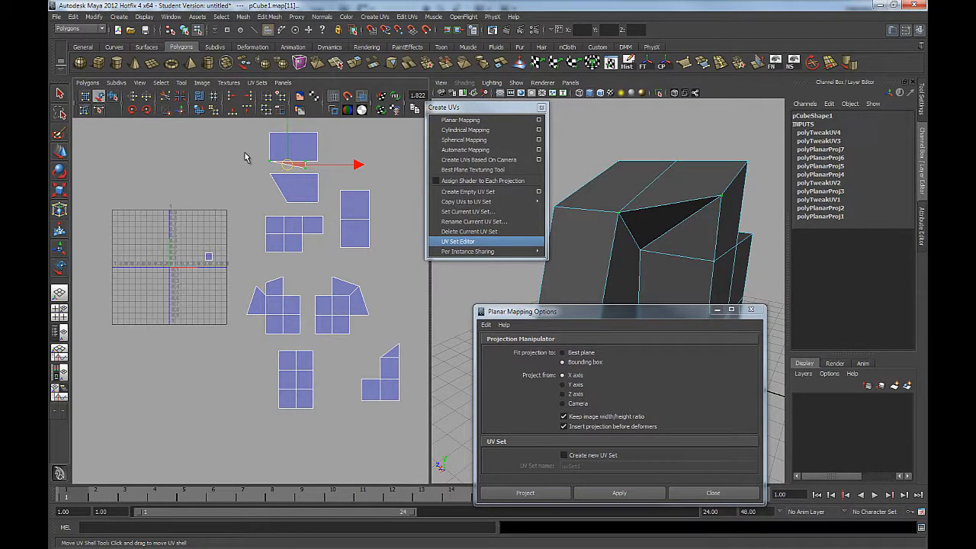
left_click(60, 93)
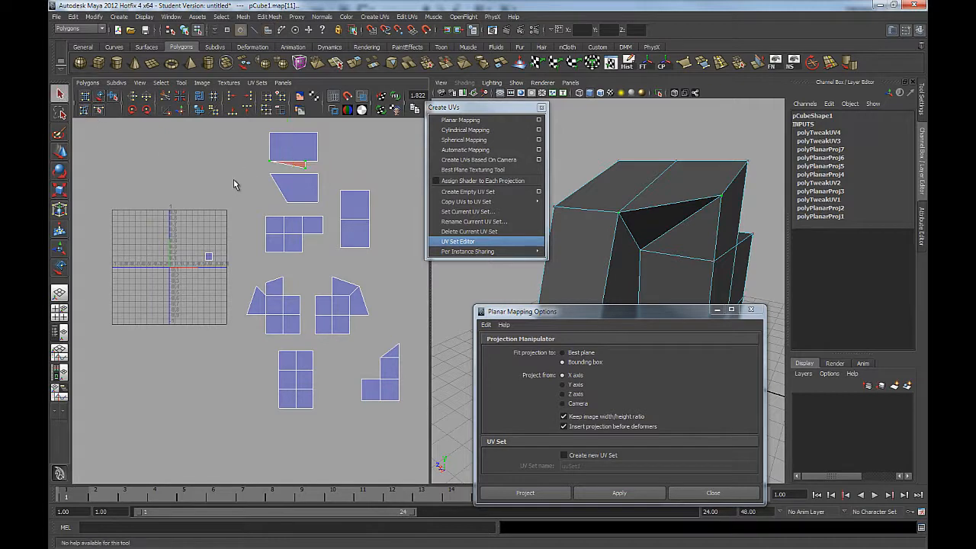
left_click(330, 175)
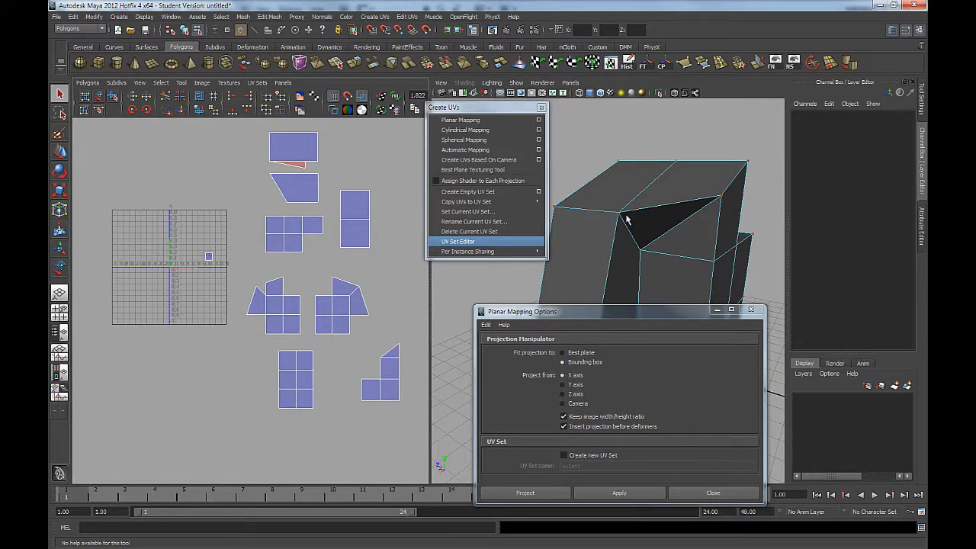
Try the Best Plane Texturing Tool on the triangular face using its three corner vertices, and undo the projection.
right_click_drag(661, 193, 662, 218)
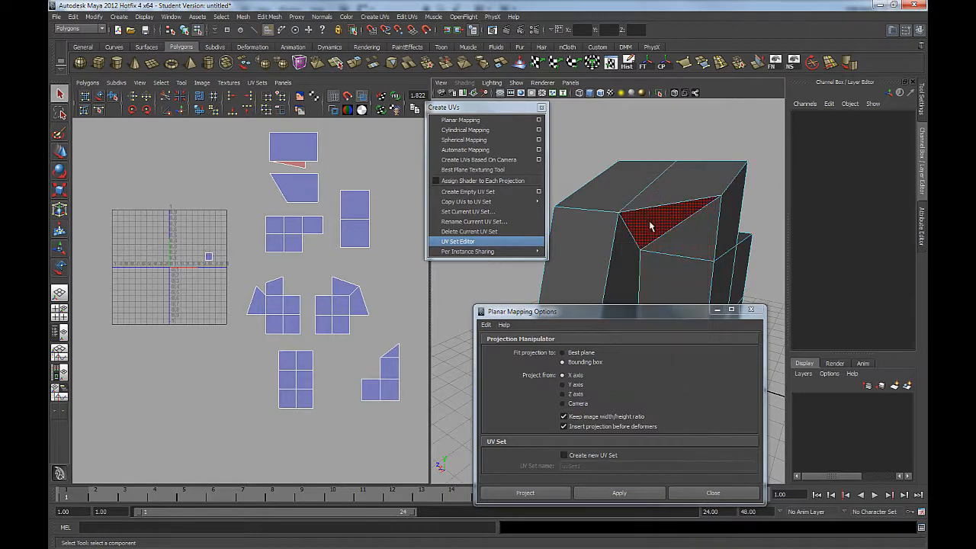
left_click(628, 248)
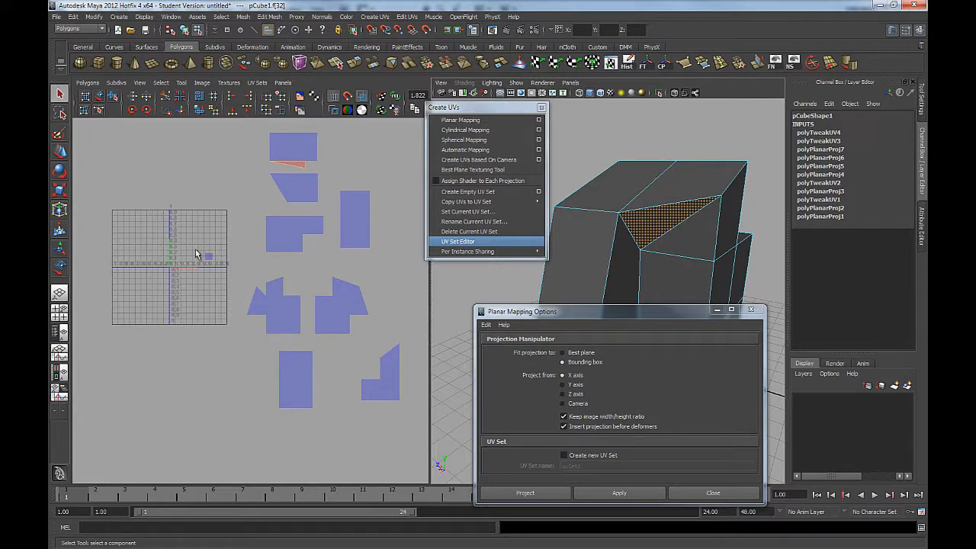
left_click(469, 173)
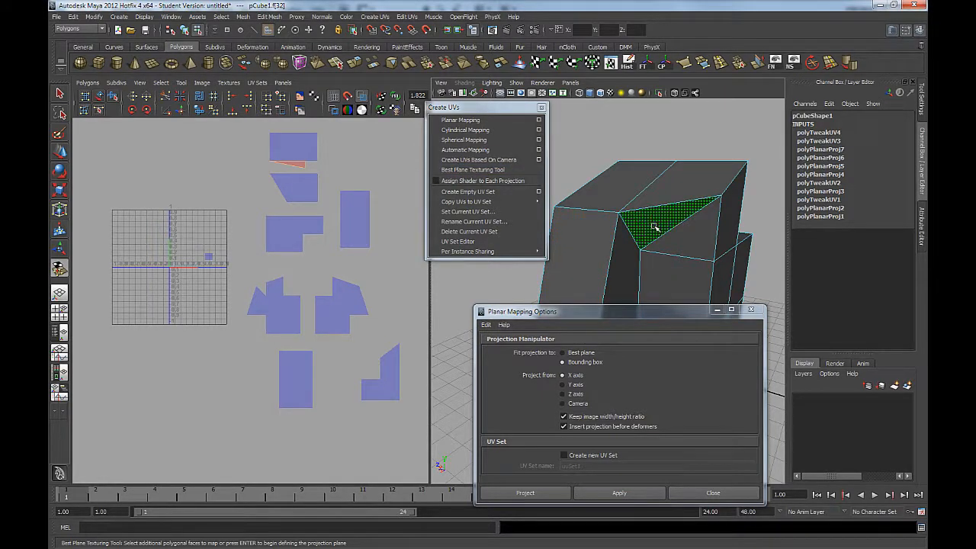
key("Return")
right_click_drag(651, 228, 620, 228)
left_click(619, 212)
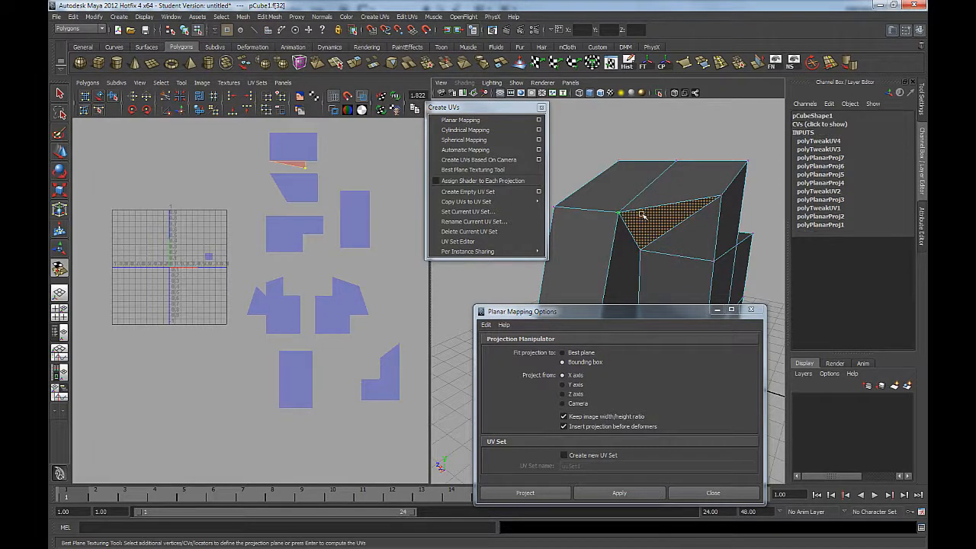
left_click(720, 196, "shift")
key("Return")
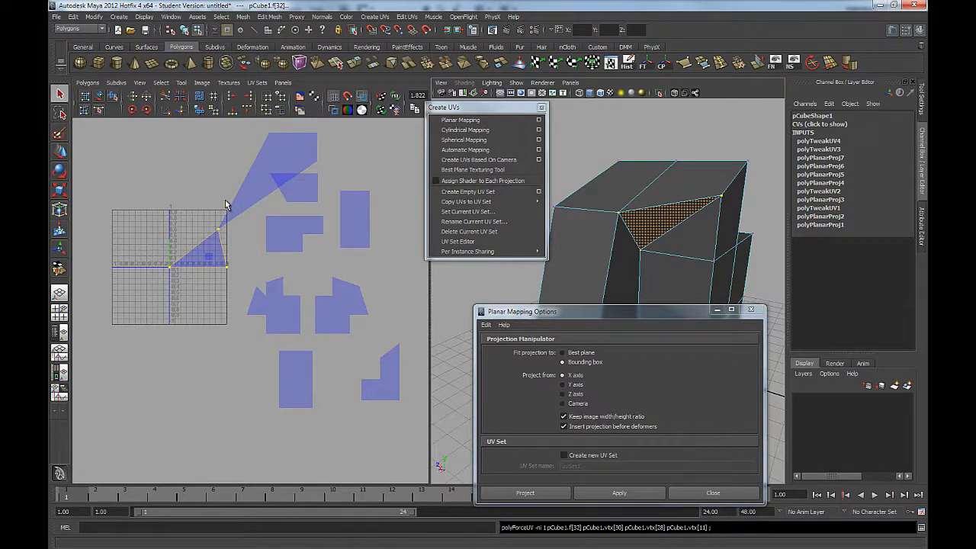
key("ctrl+z")
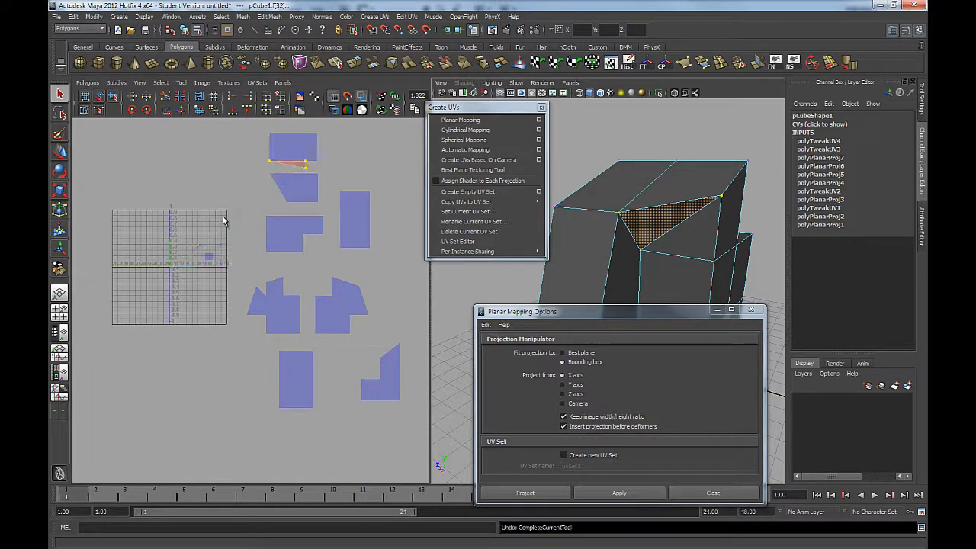
Select the corner UV shared by the rectangle and the triangle and split it into one UV per connected edge.
middle_click_drag(257, 199, 271, 347, "alt")
scroll(307, 283, "up", 6)
scroll(283, 263, "up", 6)
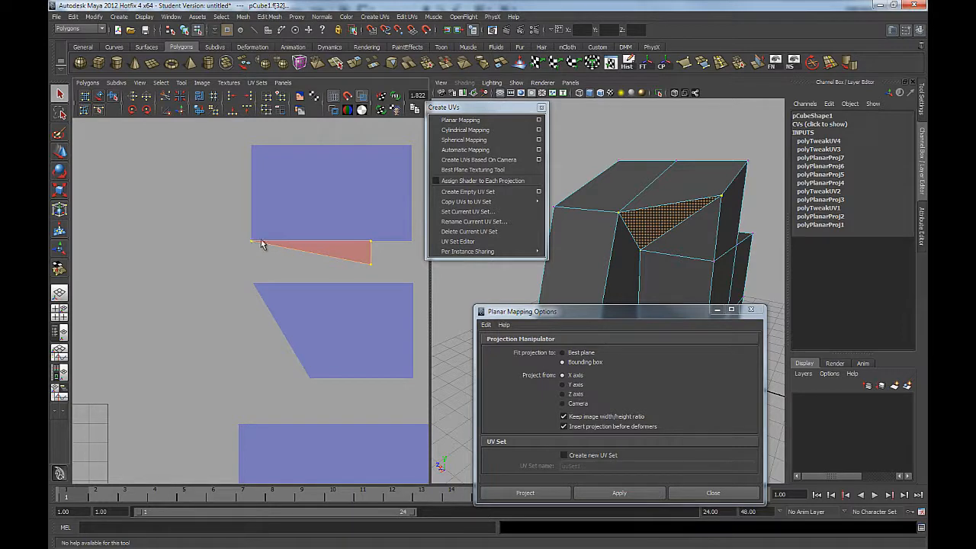
left_click(248, 264)
mouse_move(256, 237)
right_mouse_down()
mouse_move(242, 244)
mouse_move(264, 254)
right_mouse_up()
left_click(260, 252)
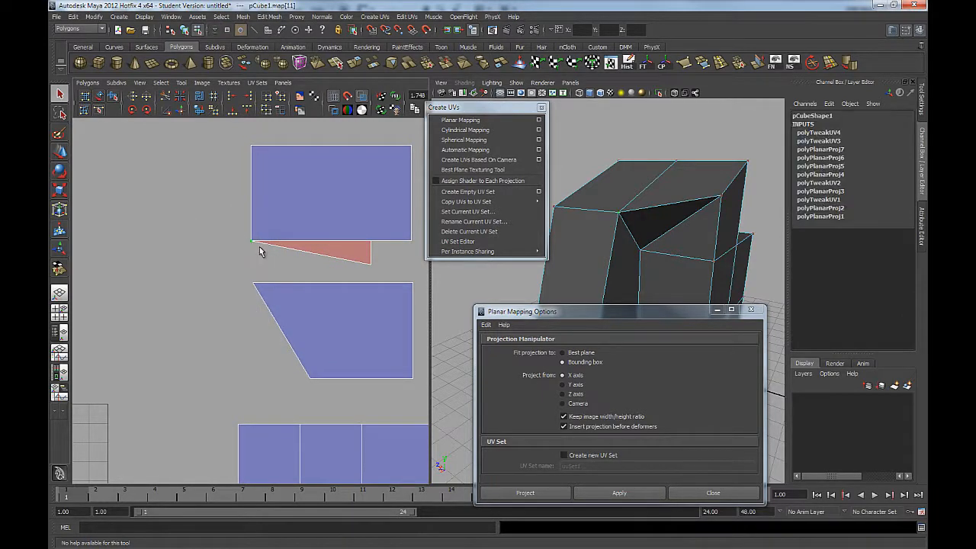
left_click(180, 100)
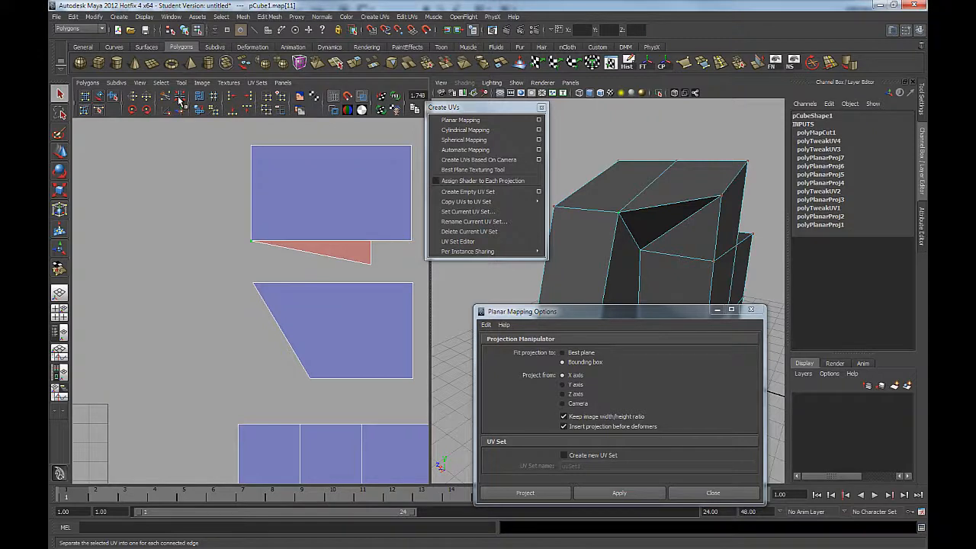
Move the rectangle-and-triangle shell further left, away from the trapezoid shell, with the Move UV Shell Tool.
left_click(100, 98)
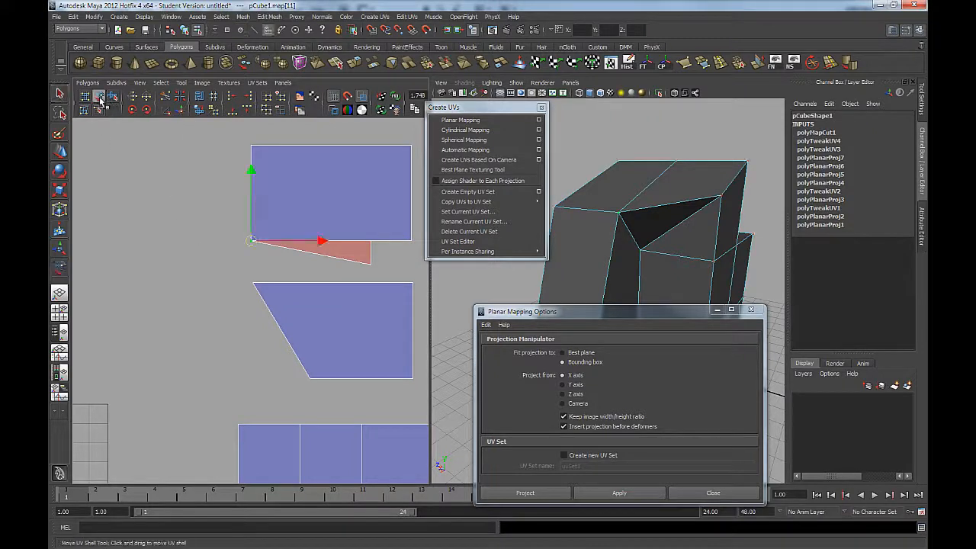
left_click(314, 253)
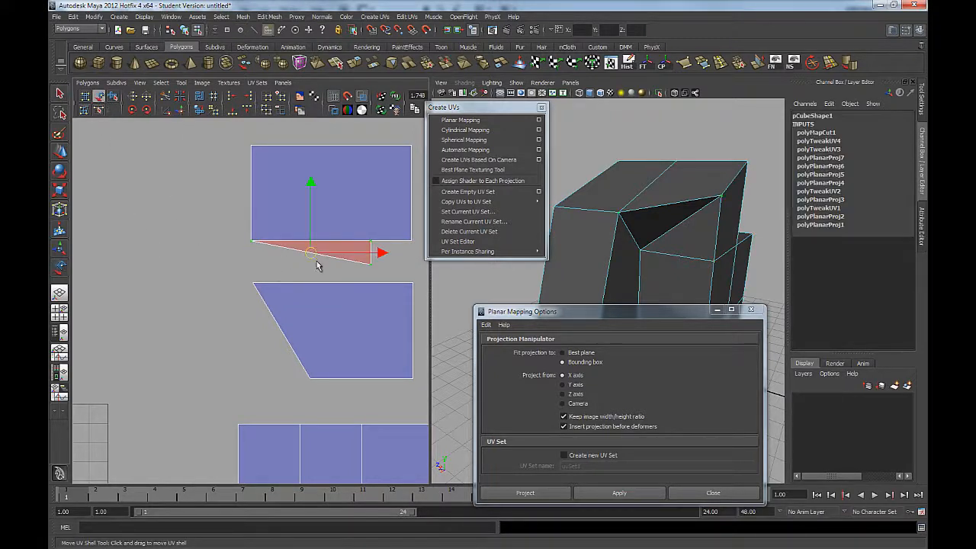
left_click_drag(314, 253, 261, 255)
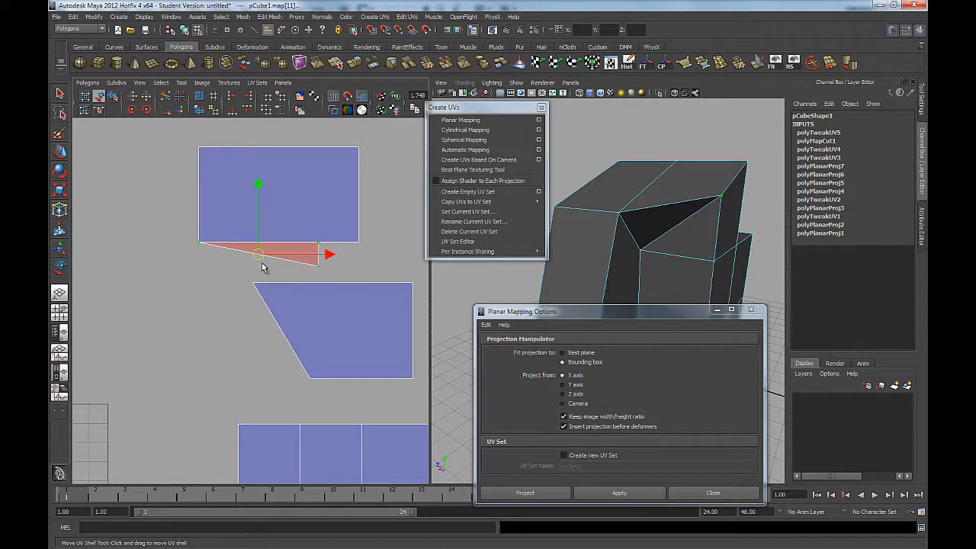
mouse_move(258, 257)
left_mouse_down()
mouse_move(261, 246)
mouse_move(257, 256)
left_mouse_up()
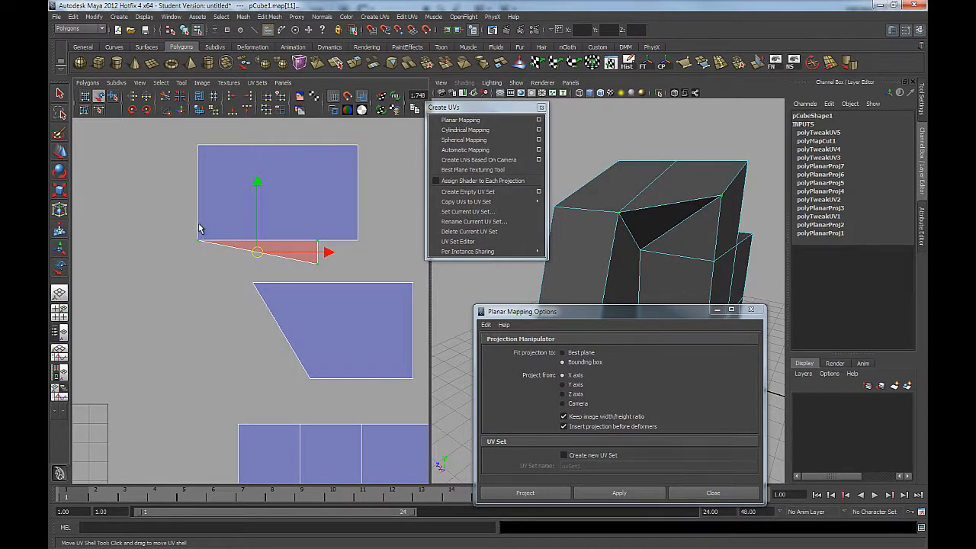
left_click_drag(257, 254, 225, 261)
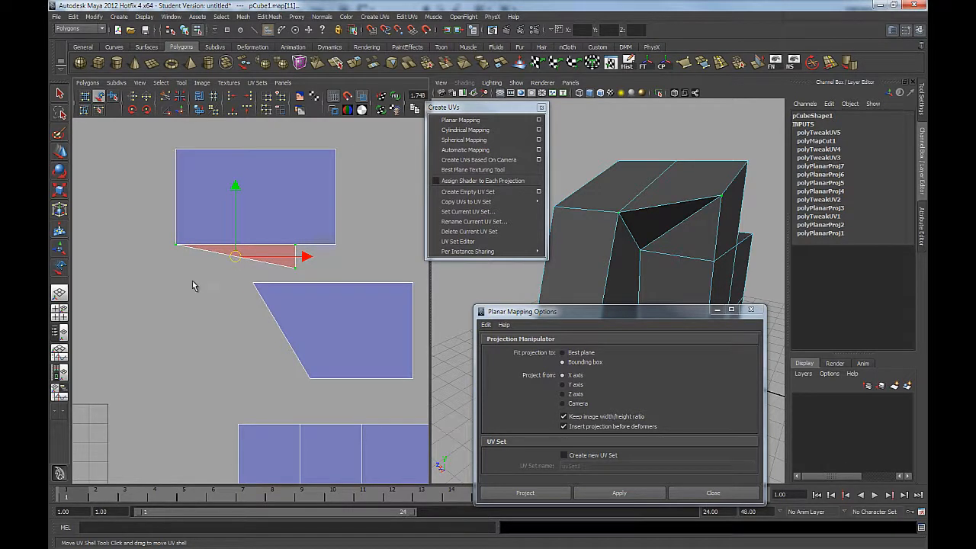
Delete the construction history of the cube model.
left_click(59, 93)
left_click(136, 192)
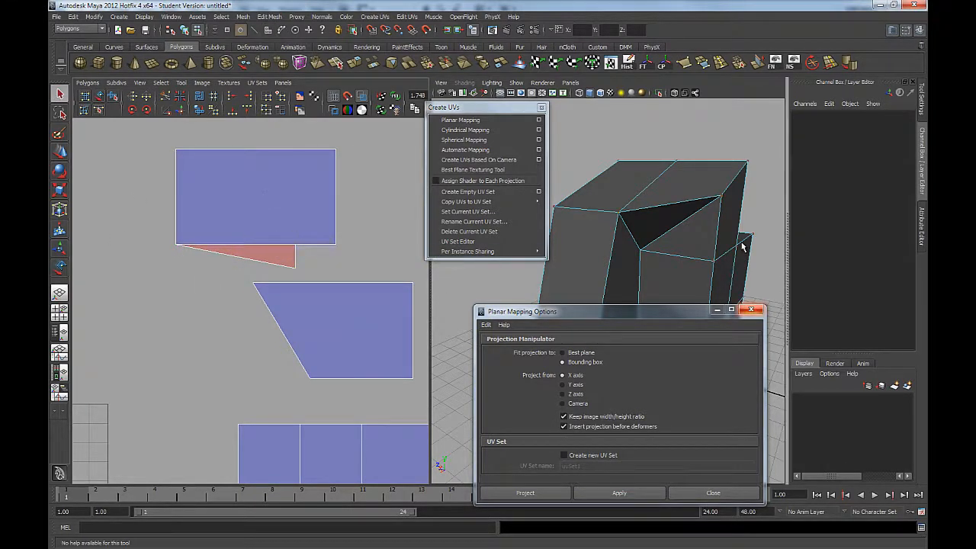
right_click(661, 220)
left_click(701, 207)
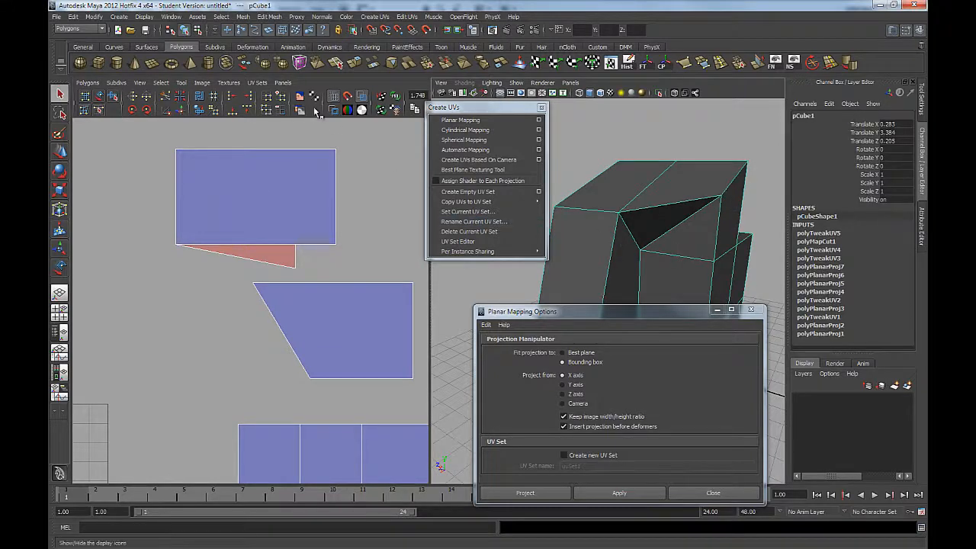
left_click(75, 18)
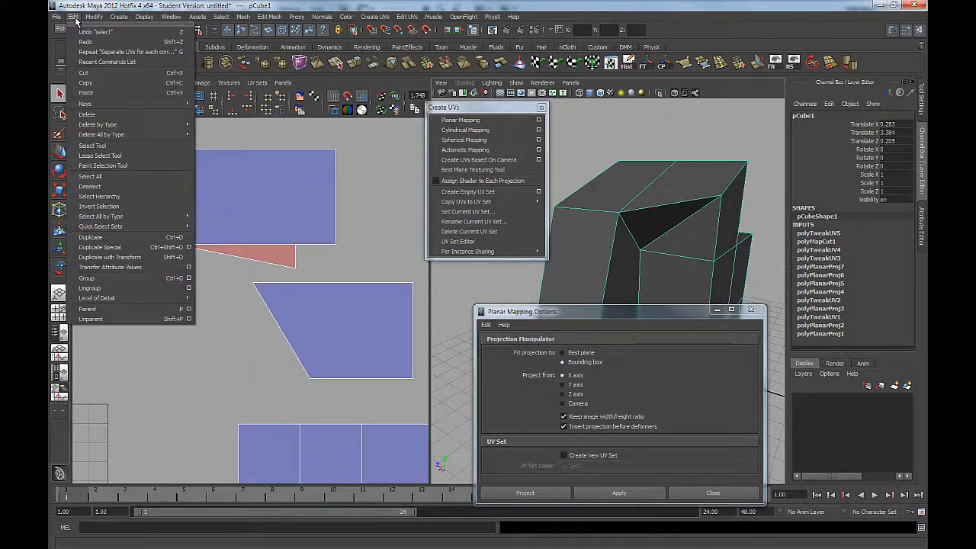
left_click(76, 20)
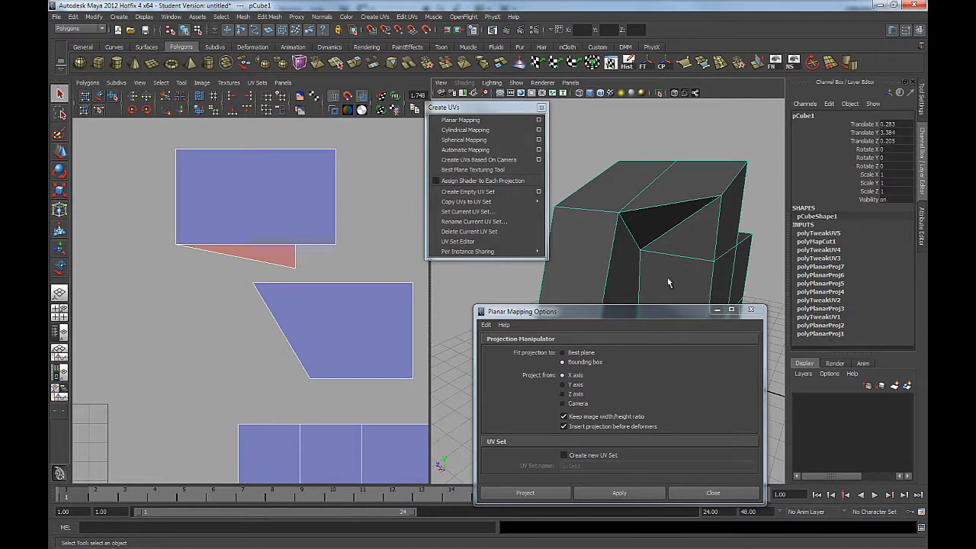
left_click(73, 17)
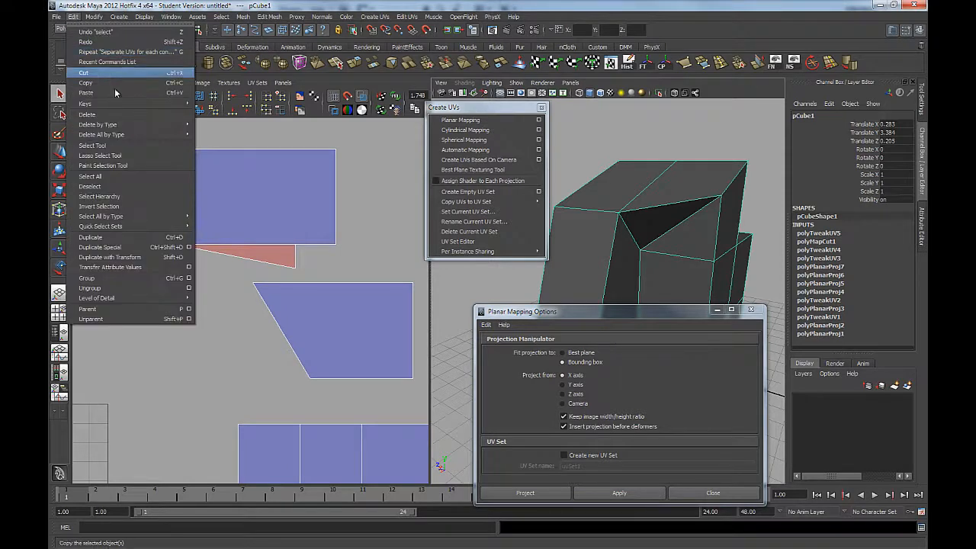
mouse_move(167, 128)
left_click(203, 130)
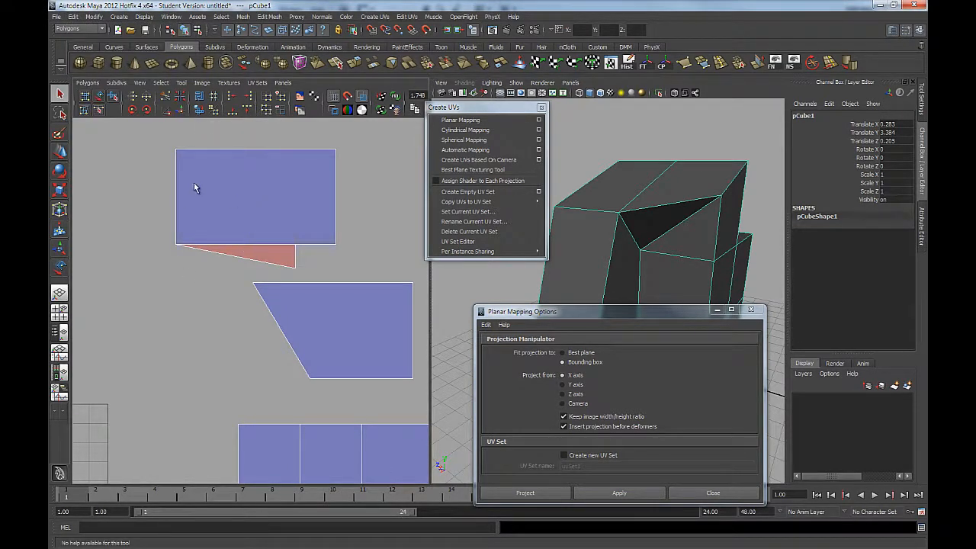
Try to detach the triangle by splitting its corner UVs per connected edge and shifting it with the Move UV Shell Tool.
right_click_drag(194, 181, 231, 183)
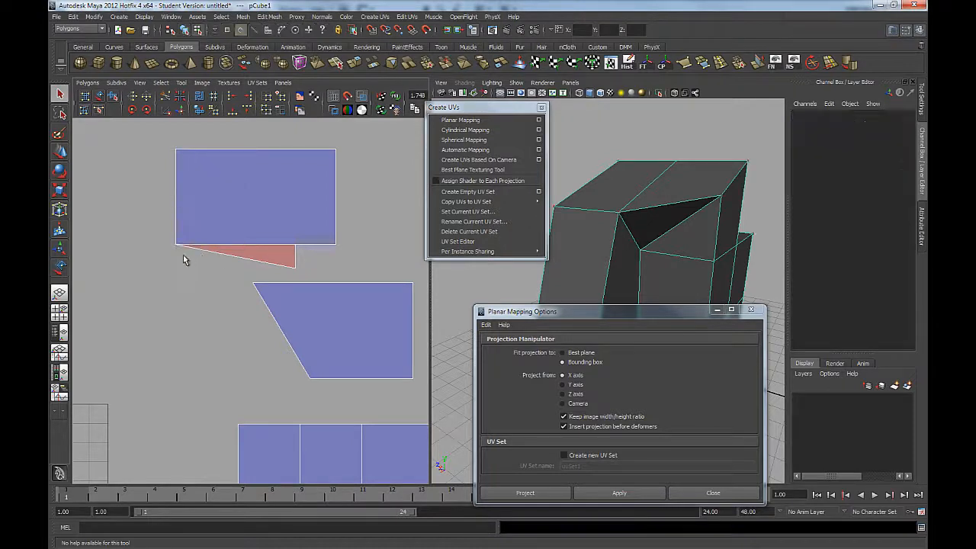
left_click_drag(168, 244, 300, 268)
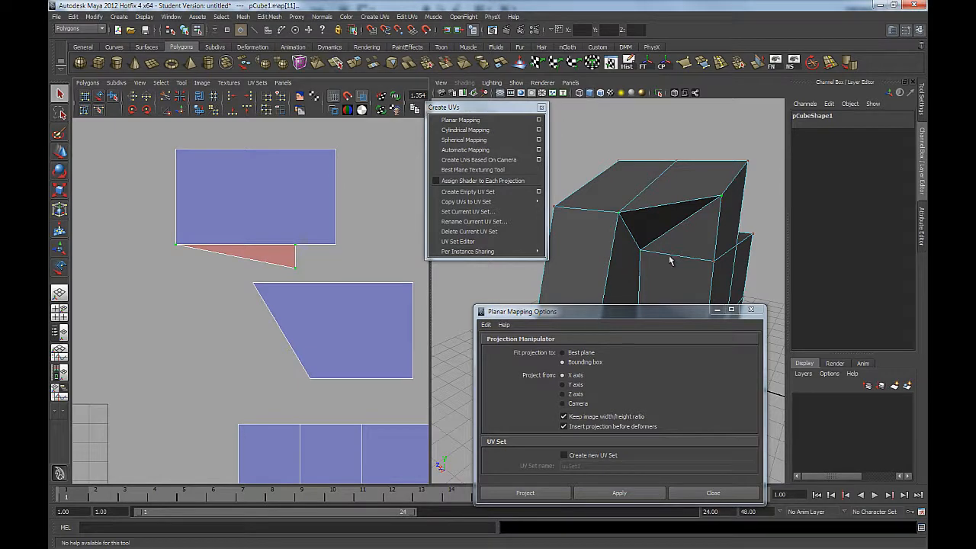
left_click_drag(669, 261, 628, 228, "alt")
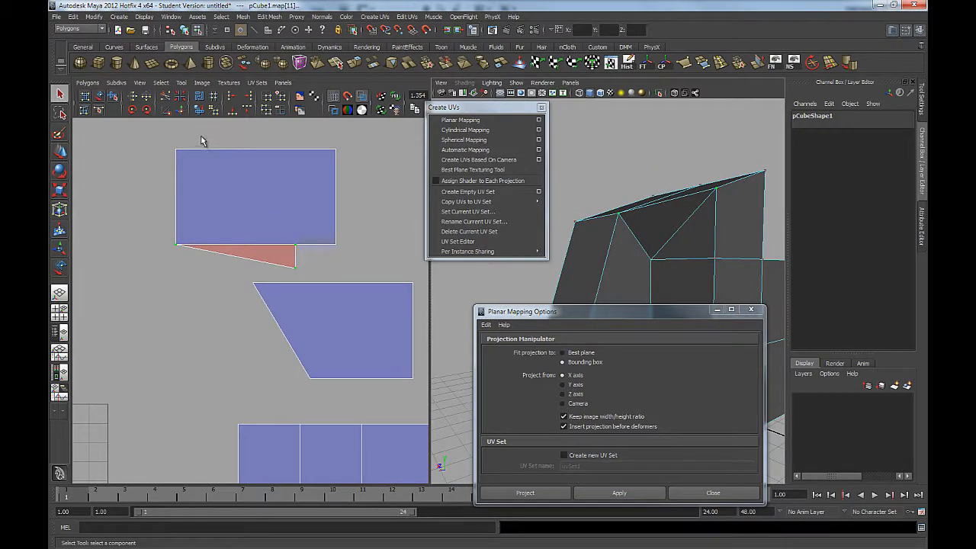
left_click(178, 101)
left_click(194, 267)
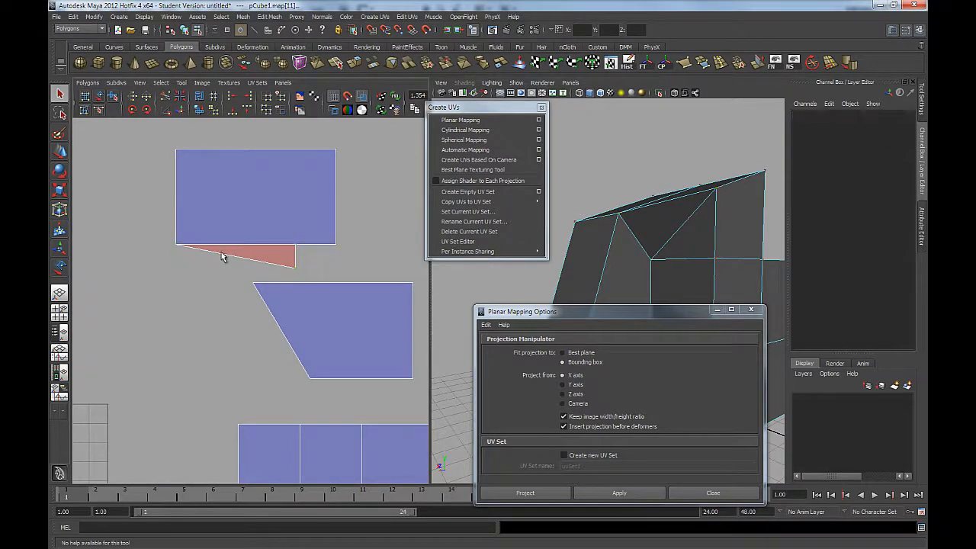
left_click(99, 97)
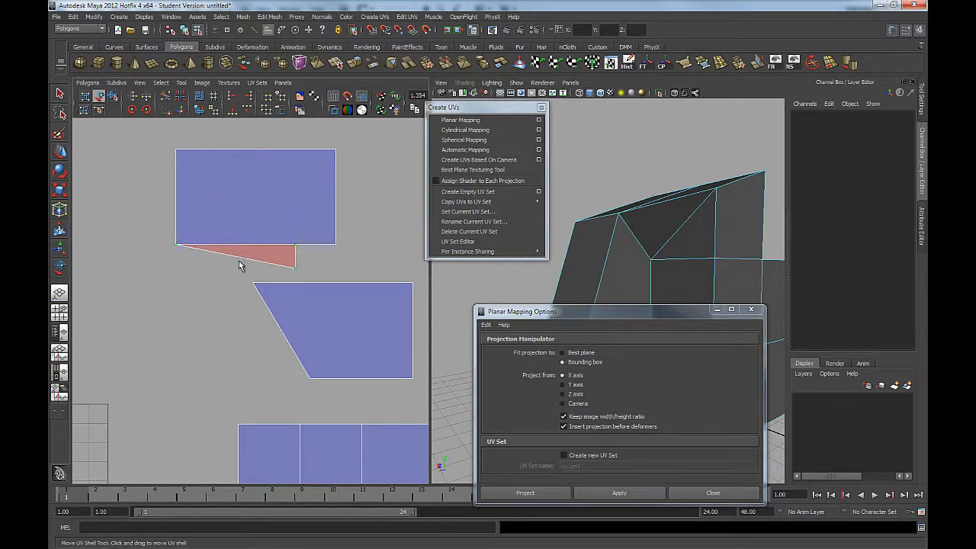
left_click_drag(239, 265, 210, 291)
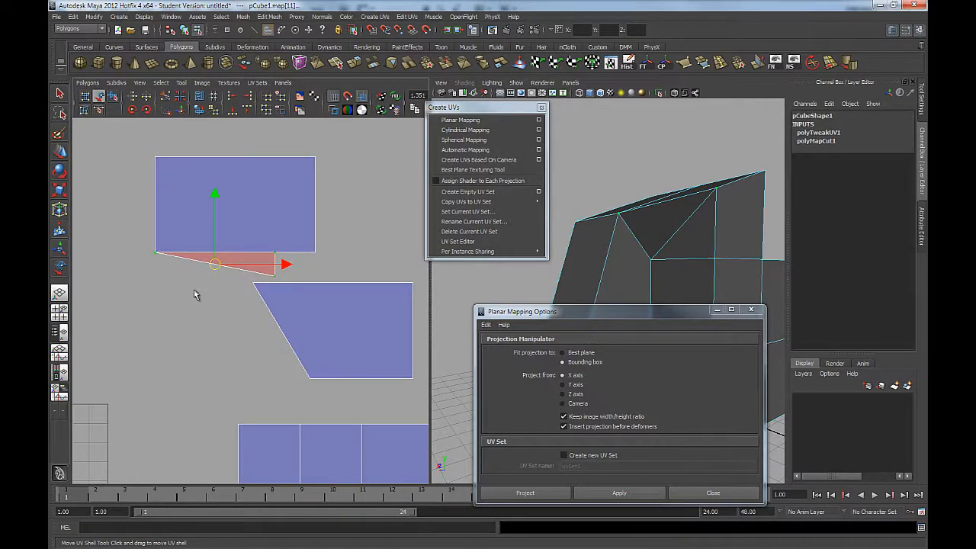
key("q")
left_click(199, 279)
Try to separate the triangle by cutting the UVs along its edges and shifting it with the Move UV Shell Tool.
right_click_drag(232, 216, 234, 195)
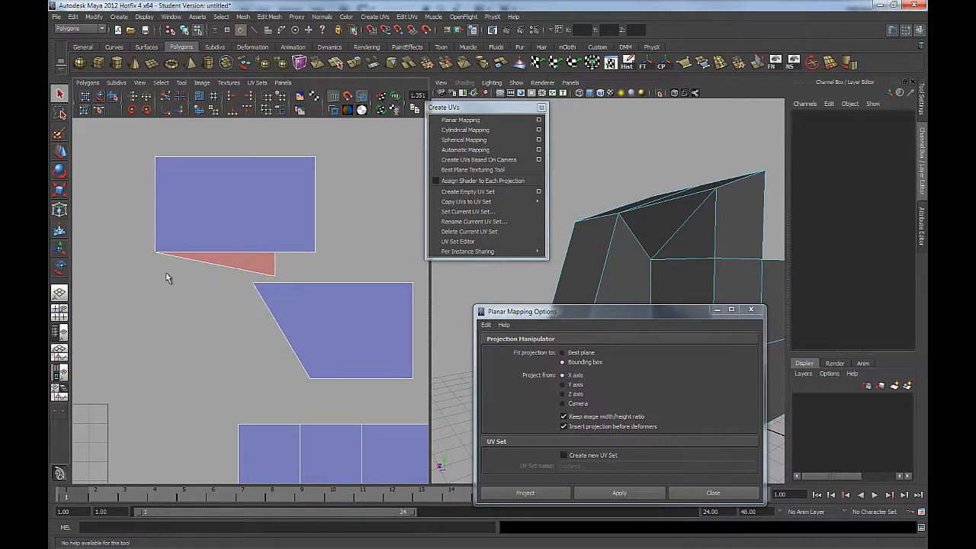
left_click_drag(138, 230, 279, 284)
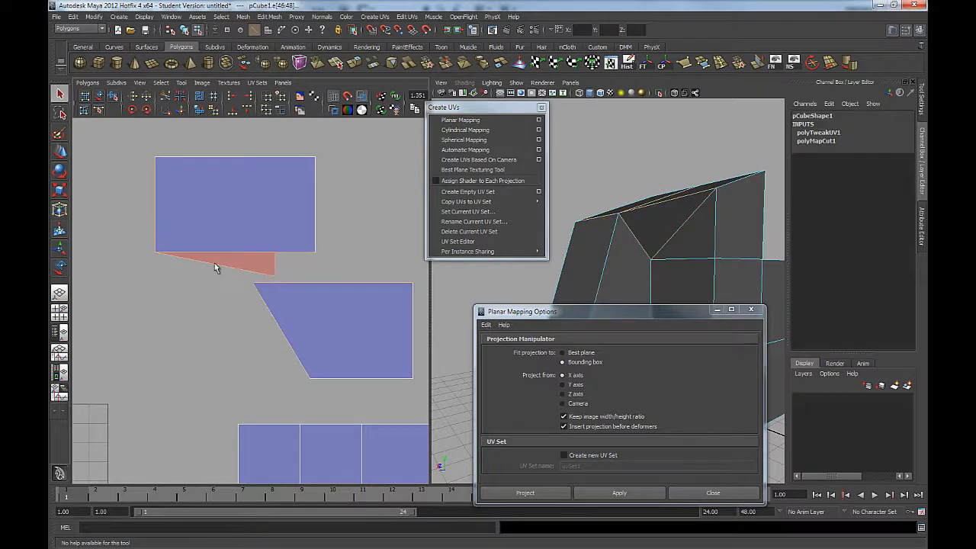
left_click(166, 97)
left_click(138, 198)
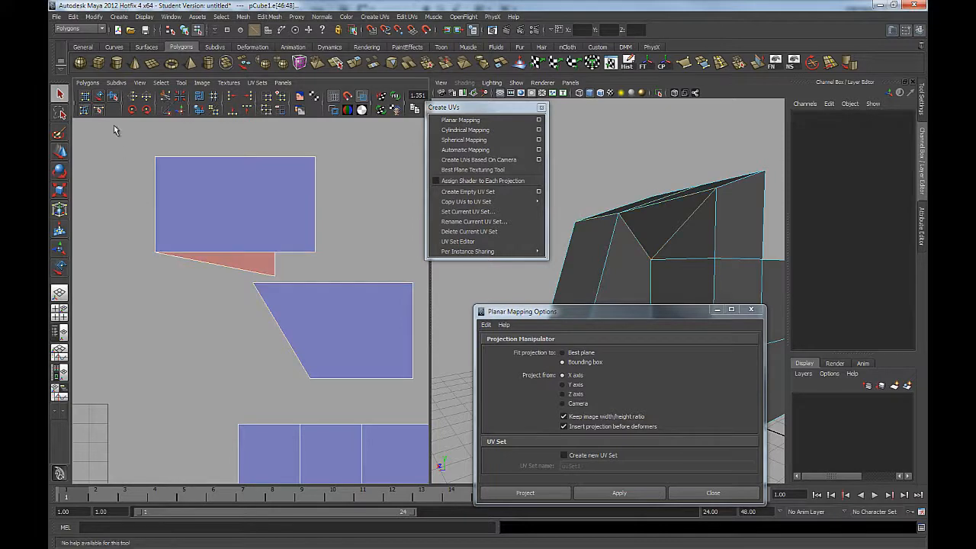
left_click(99, 98)
mouse_move(216, 266)
left_mouse_down()
mouse_move(210, 274)
mouse_move(211, 256)
mouse_move(220, 263)
left_mouse_up()
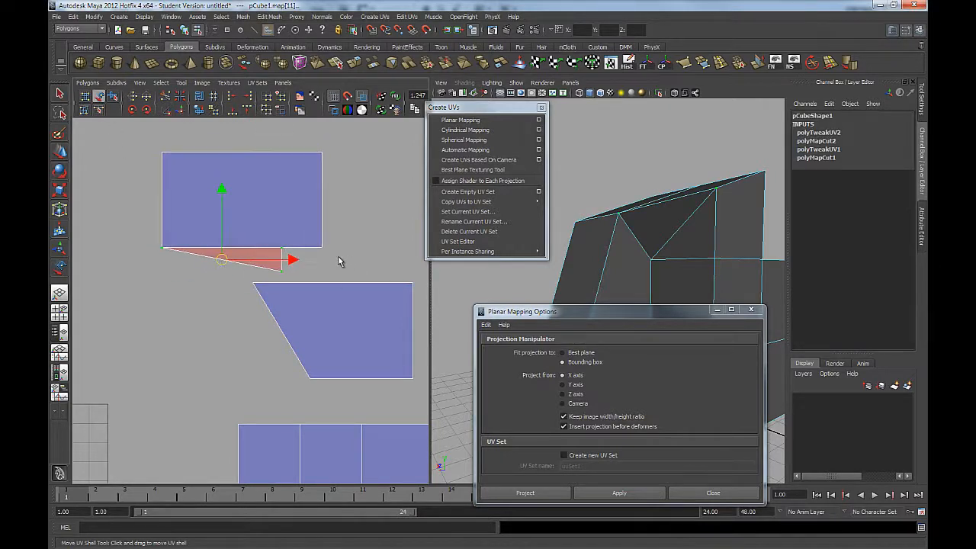
key("q")
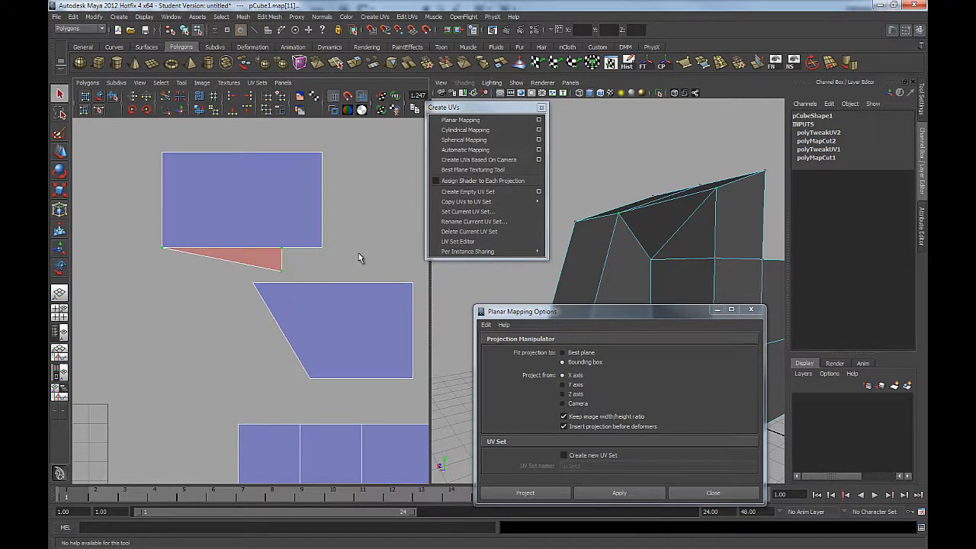
Delete the small triangular face beneath the overhanging top of the cube model.
scroll(362, 257, "down", 2)
left_click_drag(652, 238, 587, 259, "alt")
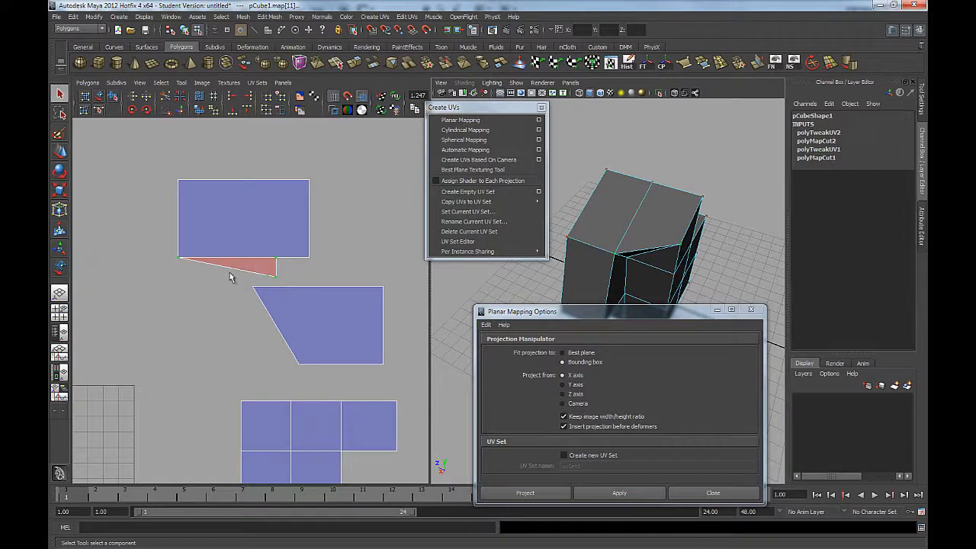
middle_click_drag(274, 225, 296, 200, "alt")
scroll(247, 211, "down", 2)
middle_click_drag(282, 262, 270, 249, "alt")
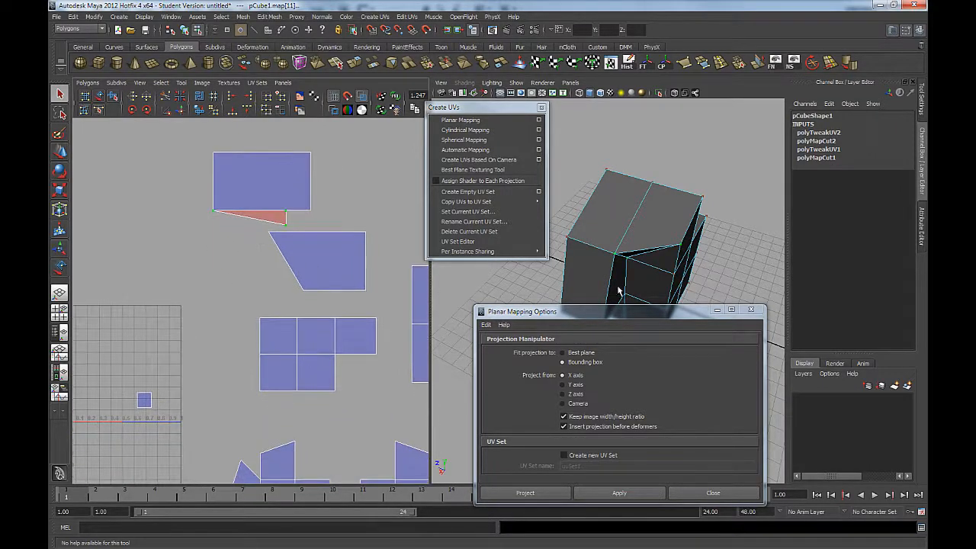
left_click_drag(619, 291, 638, 190, "alt")
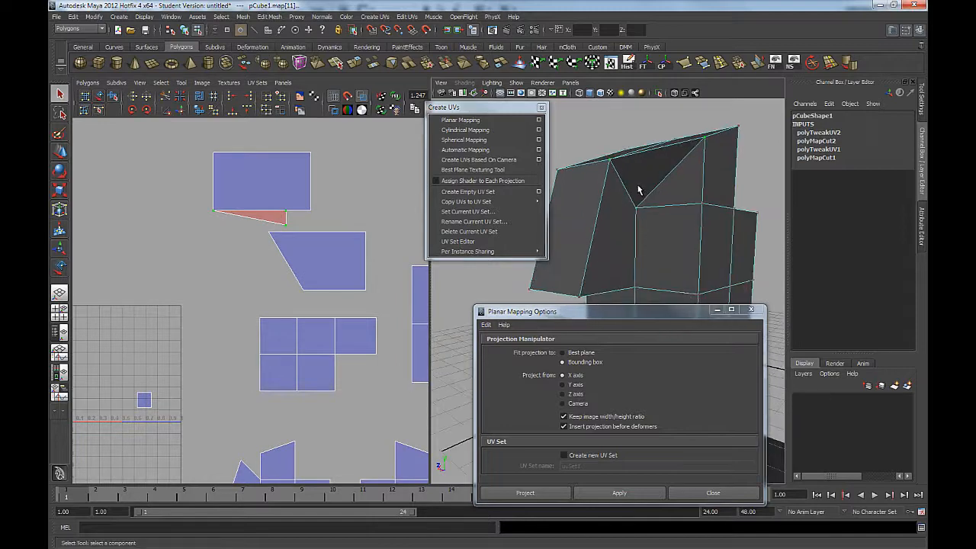
right_click_drag(639, 191, 636, 185)
left_click(637, 183)
mouse_move(596, 237)
left_mouse_down("alt")
mouse_move(625, 240)
mouse_move(613, 247)
left_mouse_up("alt")
key("Delete")
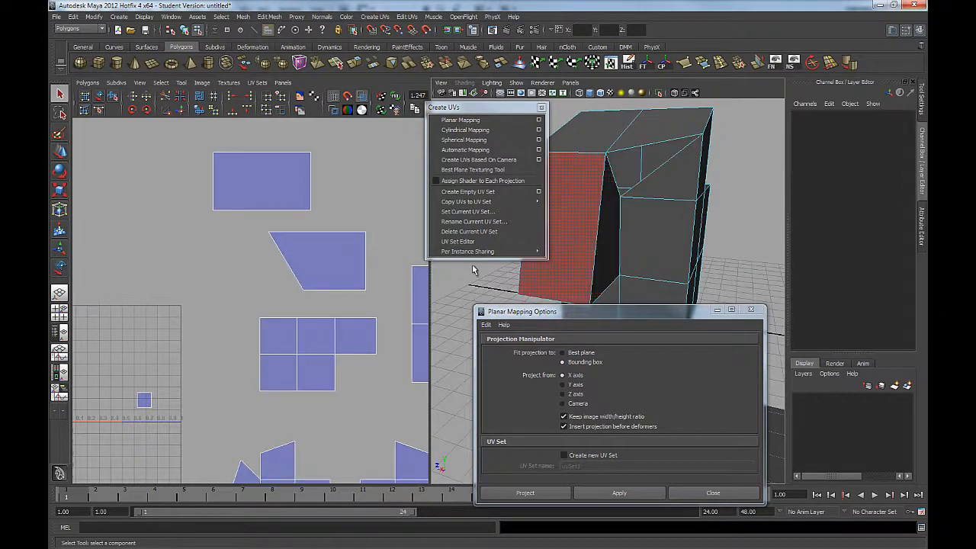
Close the triangular opening in the model with Fill Hole.
left_click_drag(634, 203, 611, 192, "alt")
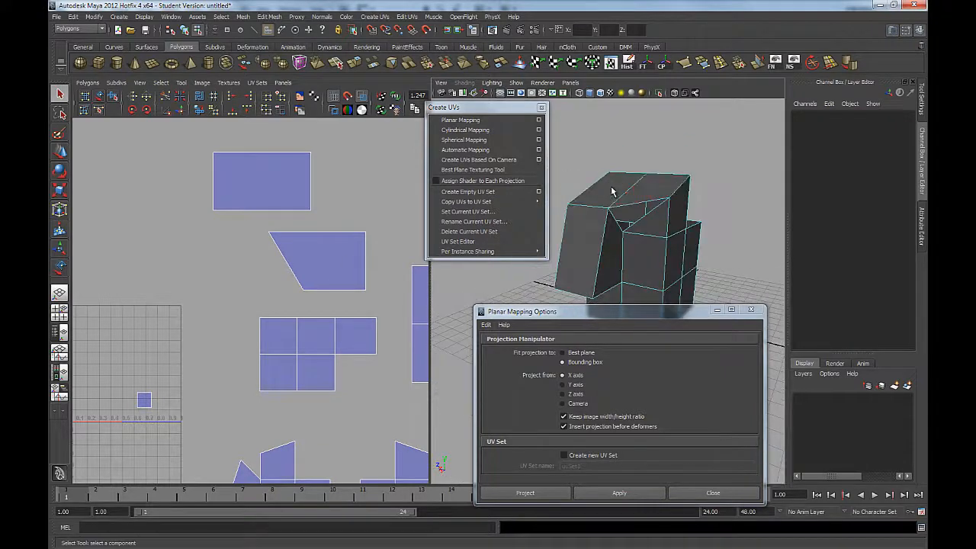
right_click_drag(627, 199, 627, 179)
left_click(630, 215)
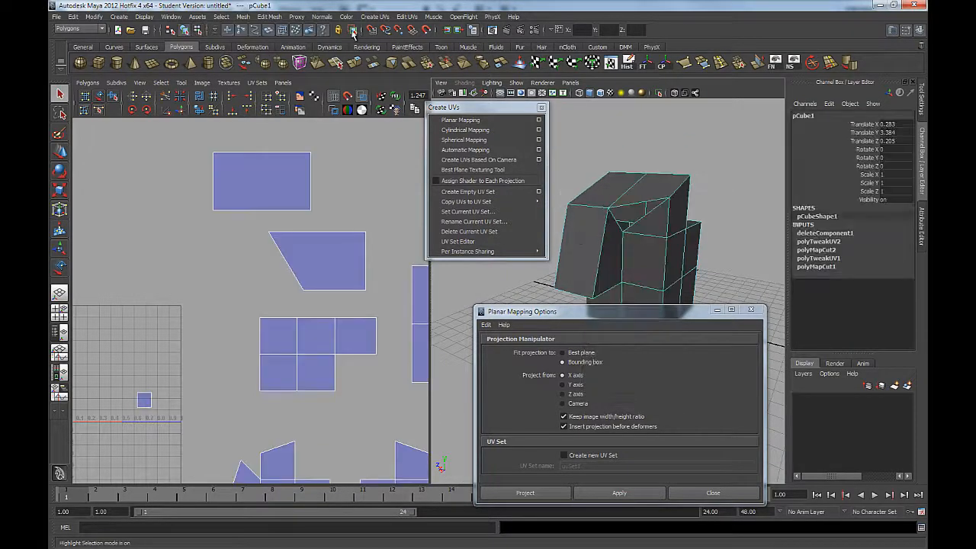
left_click(246, 17)
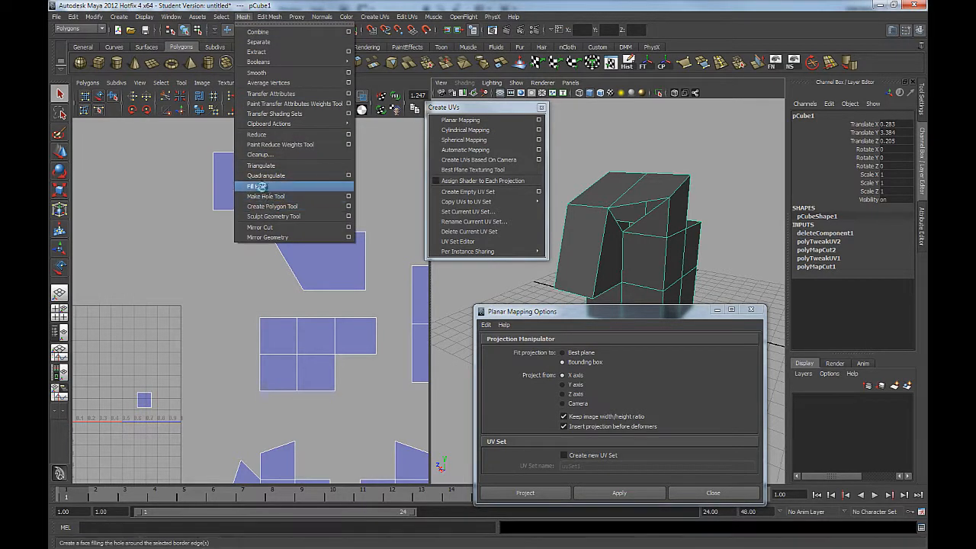
left_click(263, 189)
scroll(273, 306, "down", 1)
scroll(272, 305, "down", 3)
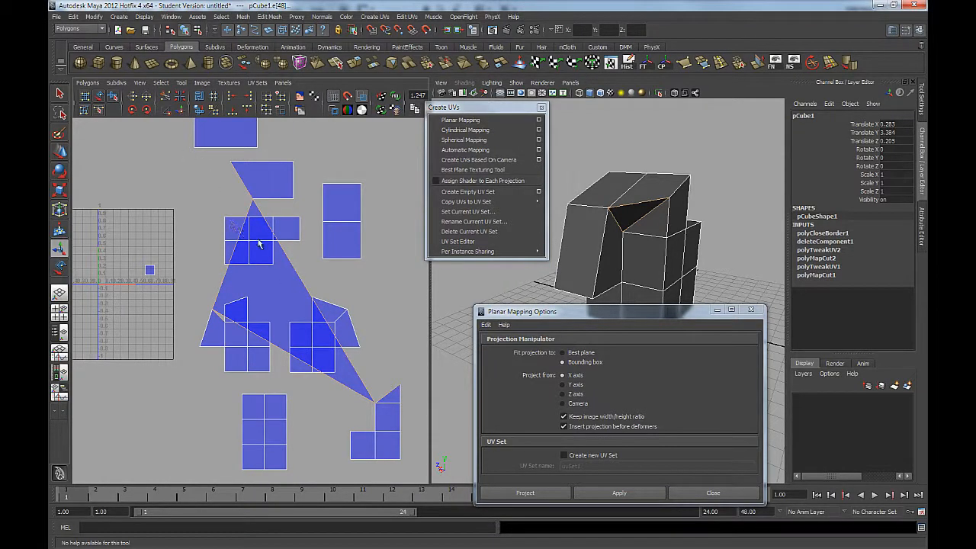
Apply a planar mapping projected from the Y axis to the newly filled triangular face.
right_click_drag(632, 217, 628, 237)
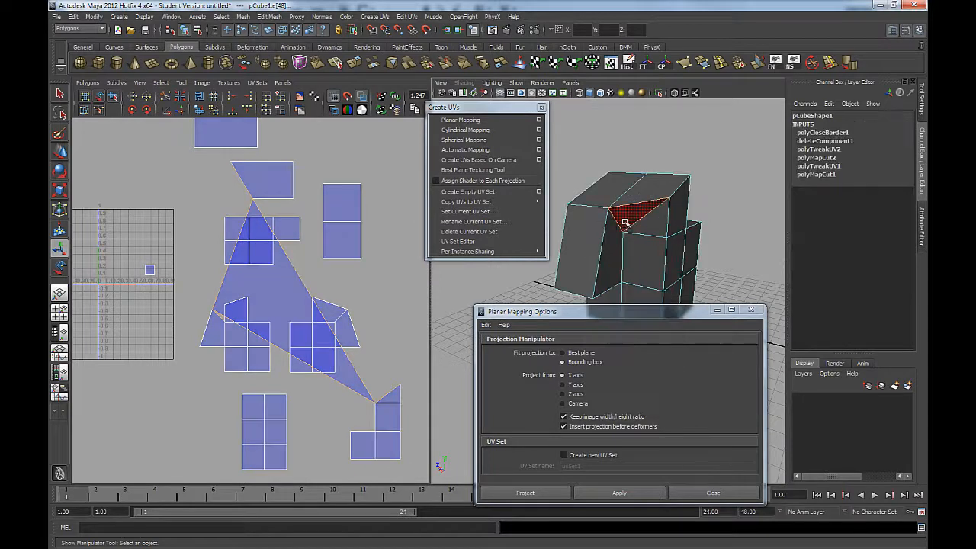
left_click(624, 223)
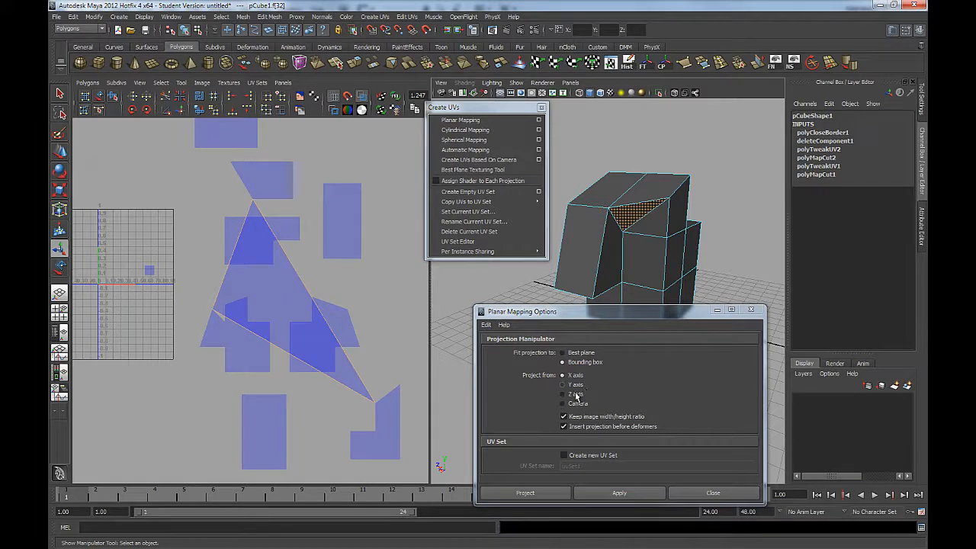
left_click(573, 384)
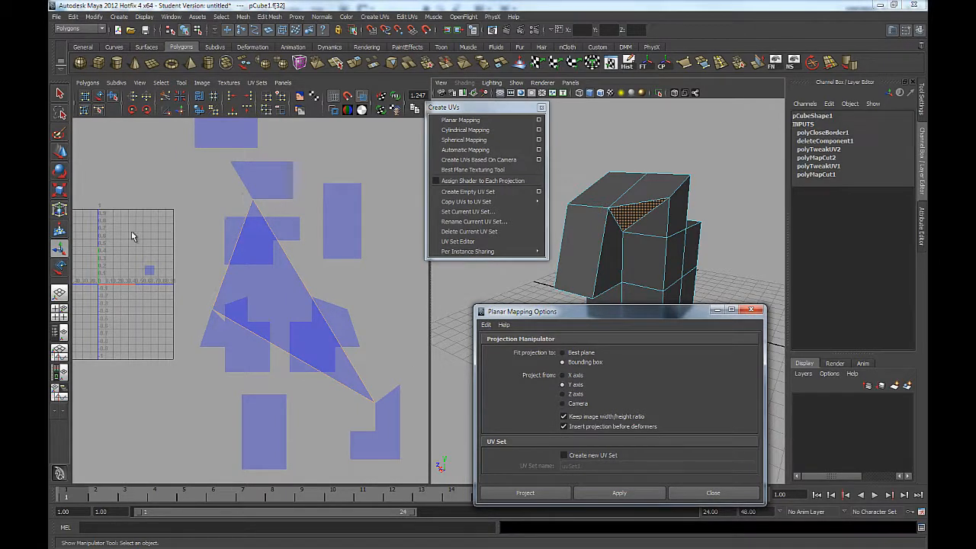
left_click(631, 493)
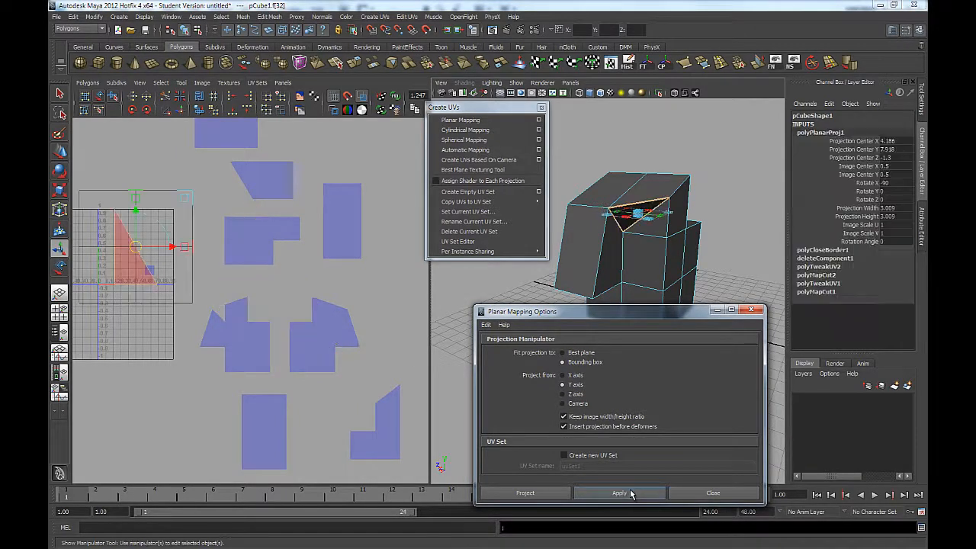
Move the projected triangle's UVs up and left so they no longer overlap the small square shell in the UV grid.
left_click_drag(150, 246, 130, 224)
middle_click_drag(241, 228, 294, 282, "alt")
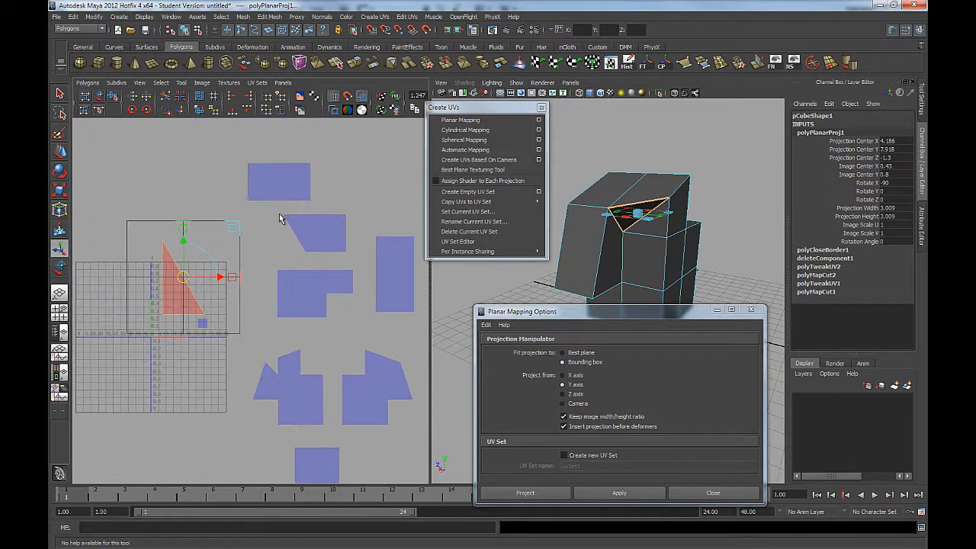
left_click_drag(183, 279, 153, 263)
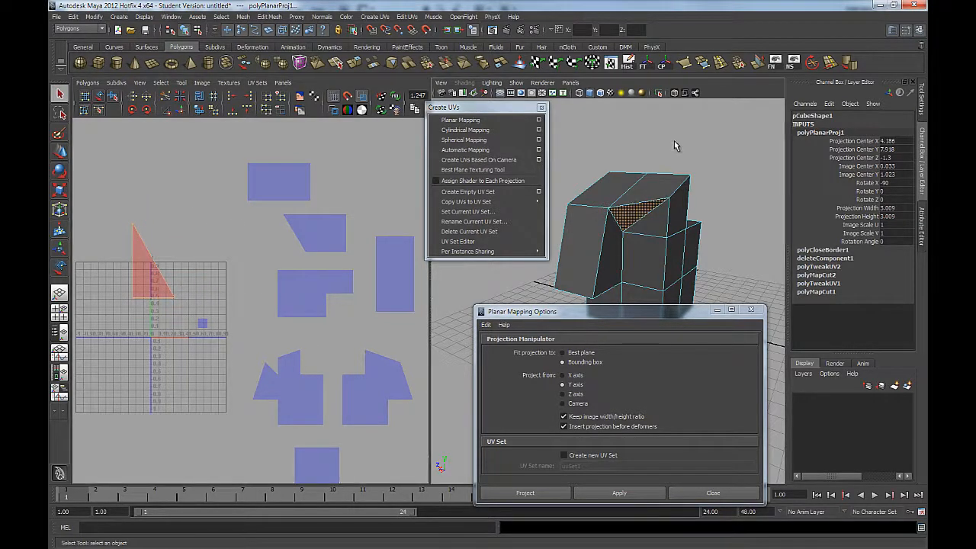
key("q")
Reproject the triangular face with the Best Plane Texturing Tool, defining the projection plane by the face's three vertices.
left_click_drag(621, 214, 603, 159, "alt")
right_click_drag(603, 159, 646, 223, "alt")
middle_click_drag(646, 214, 623, 228, "alt")
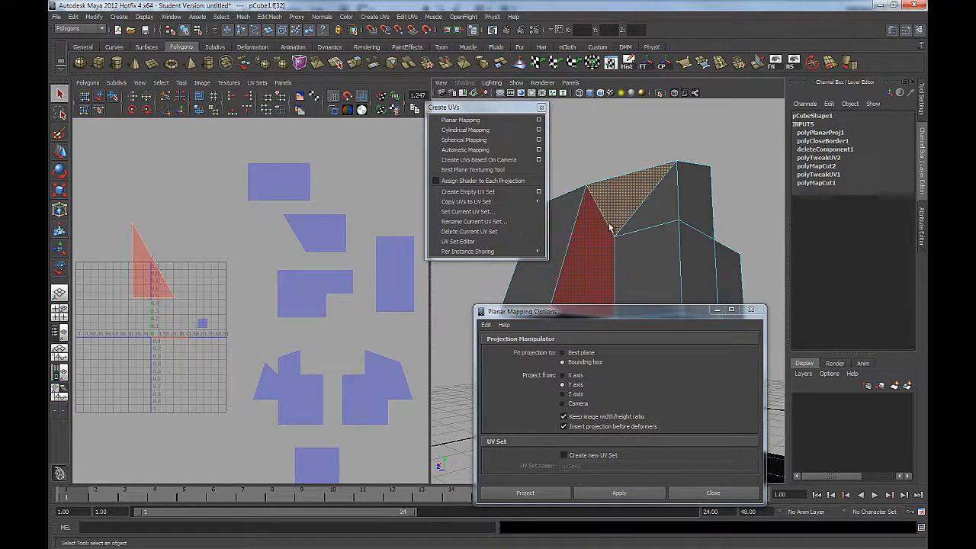
left_click(469, 170)
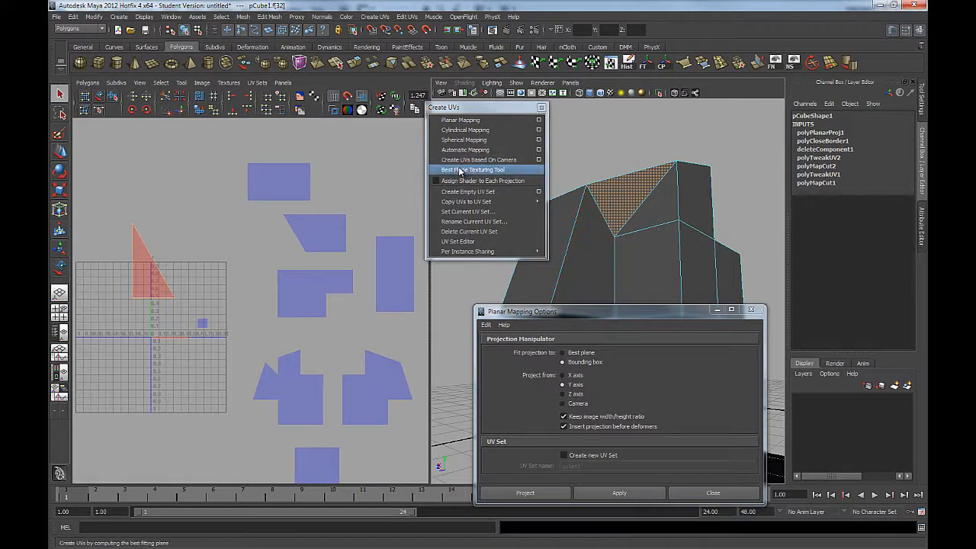
left_click(599, 202)
right_click(593, 193)
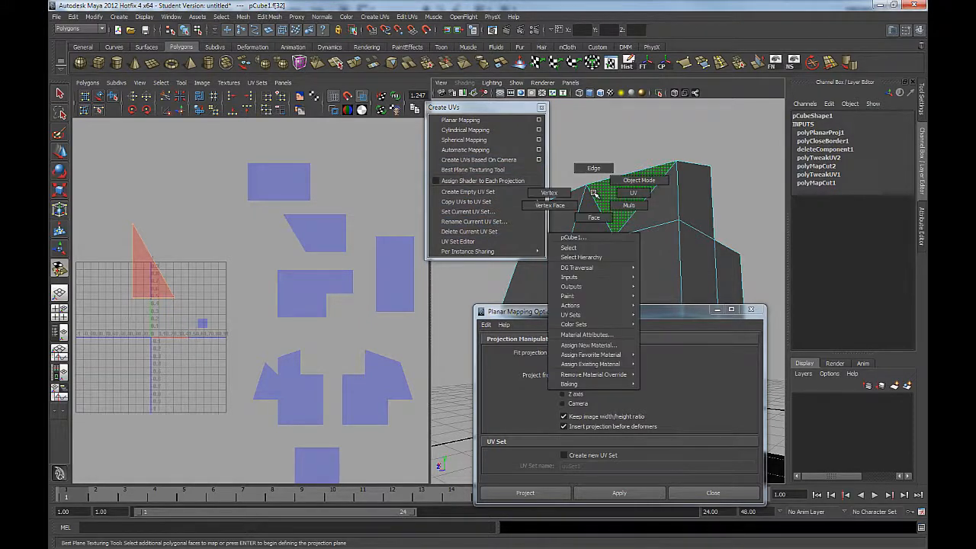
key("Return")
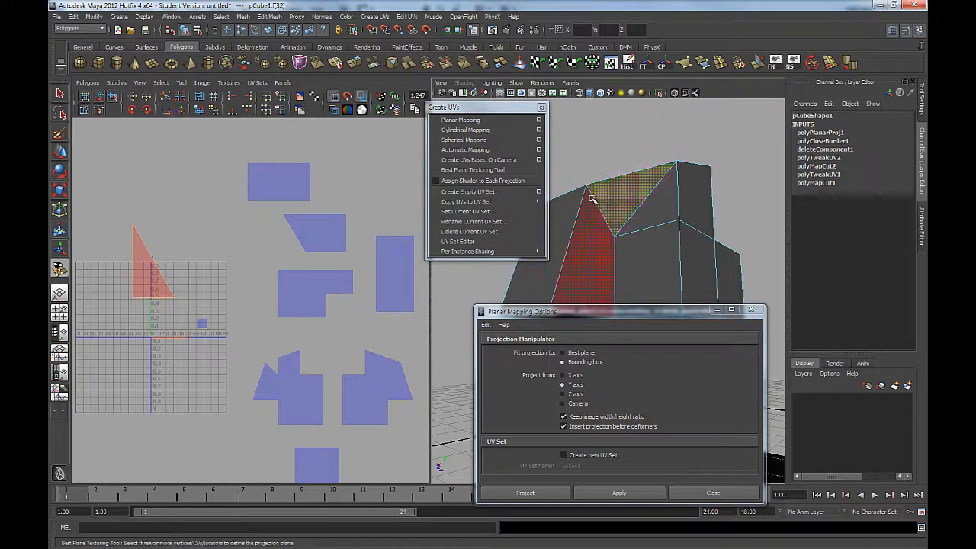
right_click_drag(590, 187, 545, 187)
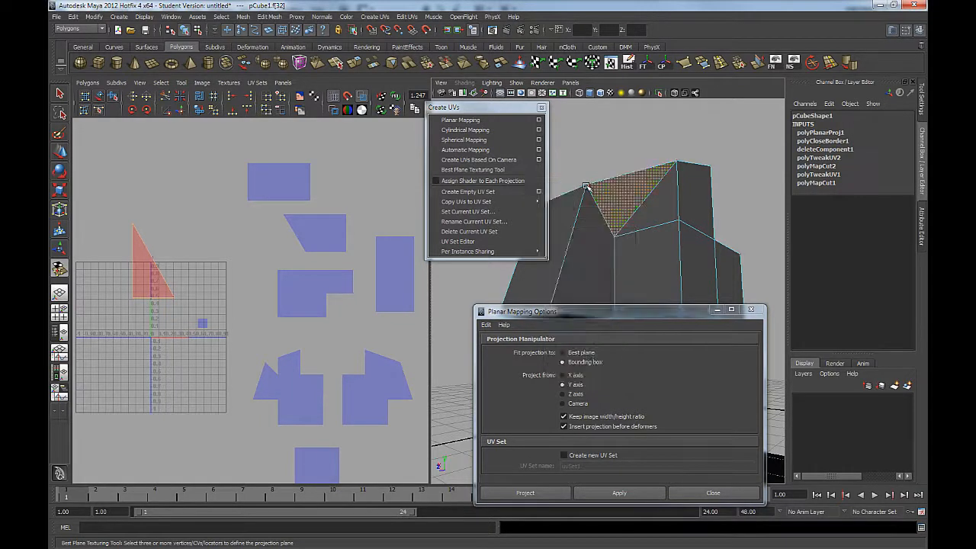
left_click(586, 186)
left_click(678, 162)
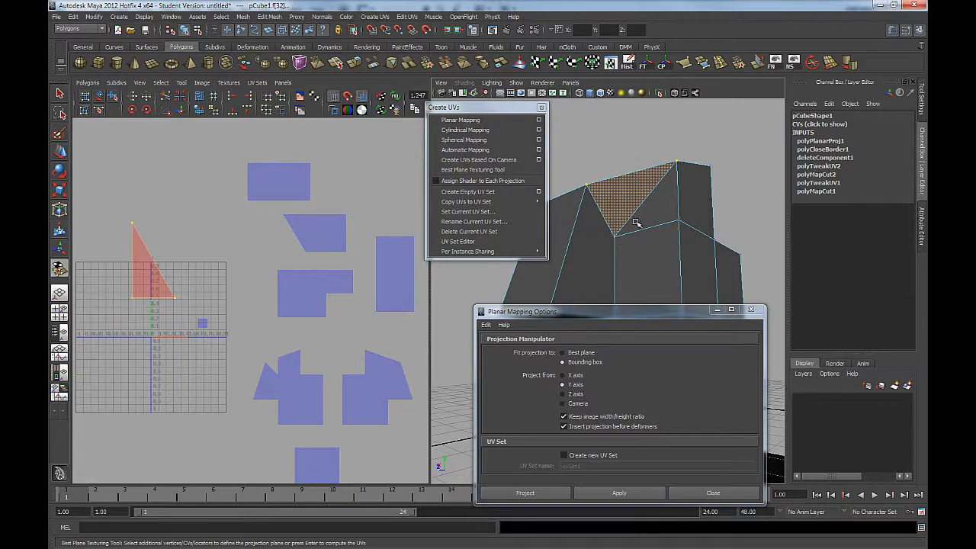
key("Return")
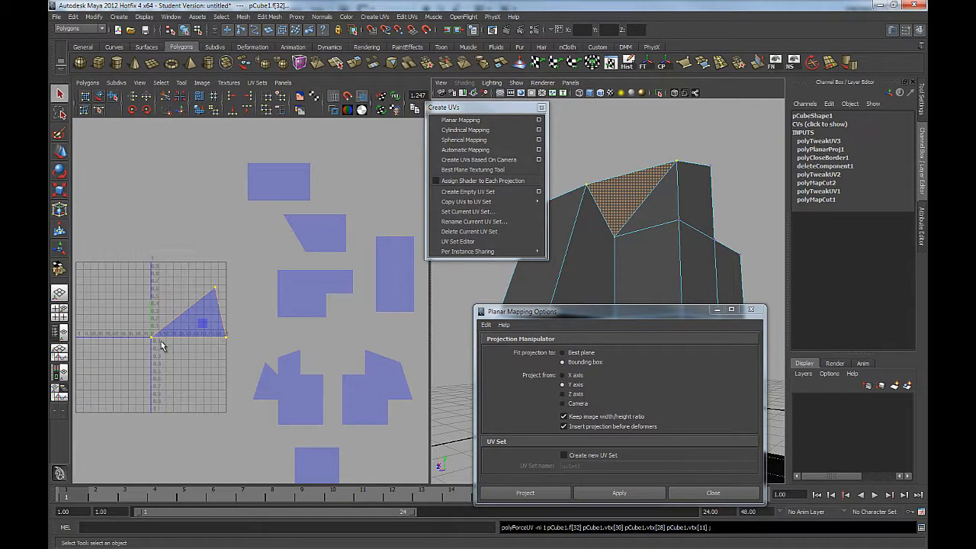
Move the reprojected triangle's UV shell up and left until it sits clear above the UV grid.
left_click(99, 97)
left_click(209, 271)
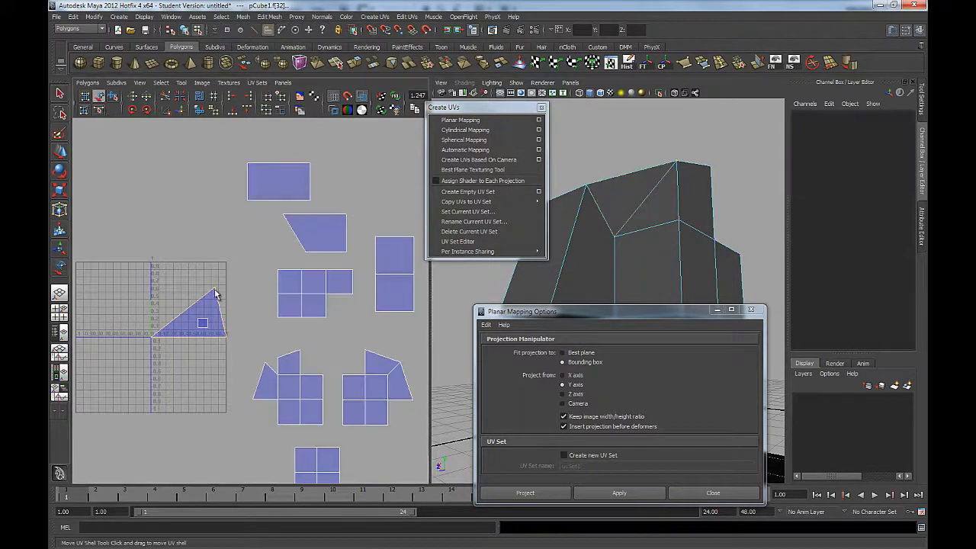
left_click(197, 317)
left_click_drag(190, 312, 170, 218)
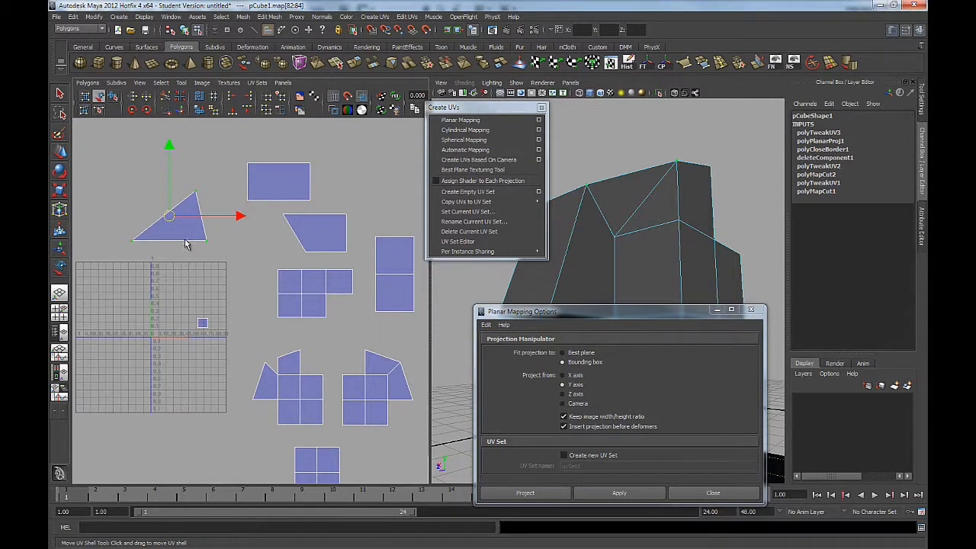
key("q")
left_click(234, 244)
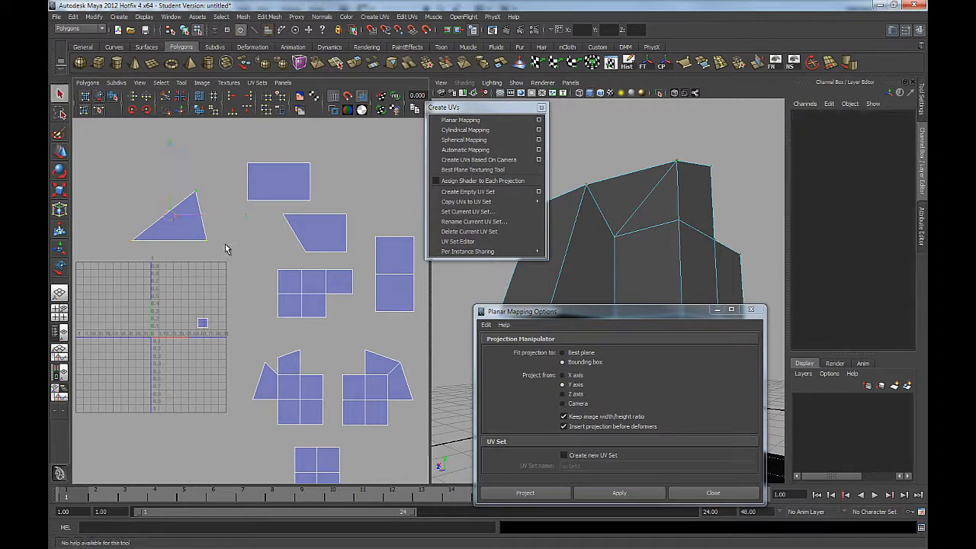
Move and sew the lower edge of the standalone rectangular UV shell to the slanted four-sided shell below it.
middle_click_drag(246, 235, 225, 239, "alt")
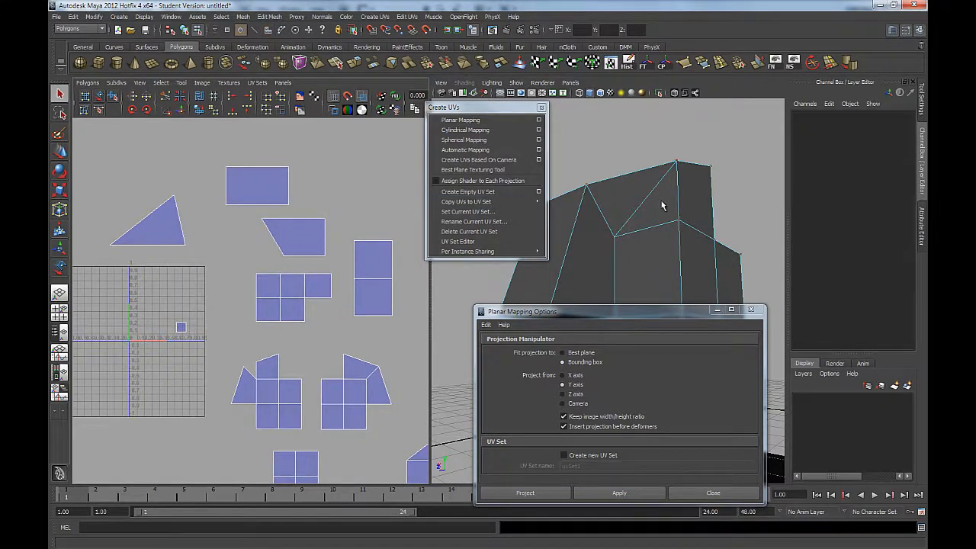
left_click_drag(655, 229, 644, 144, "alt")
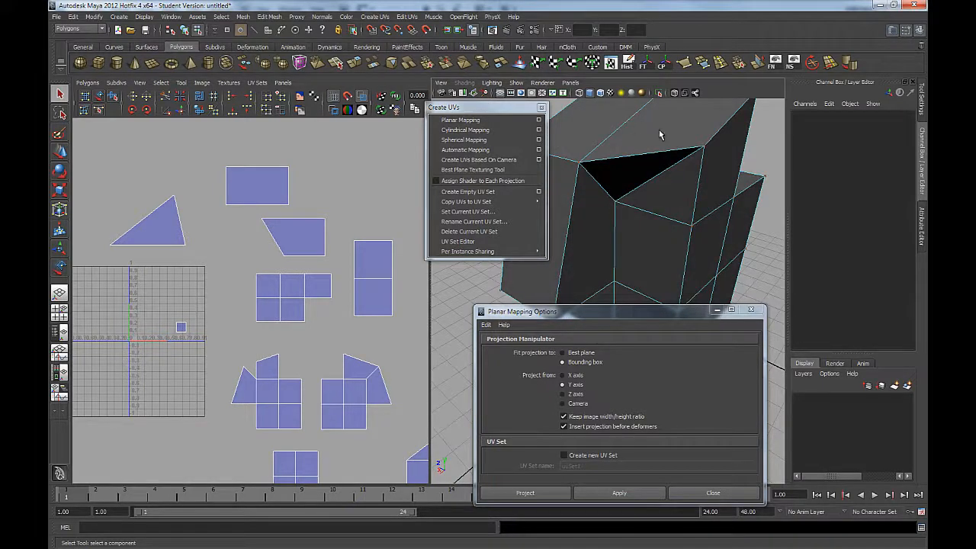
right_click_drag(253, 196, 256, 207)
left_click(257, 206)
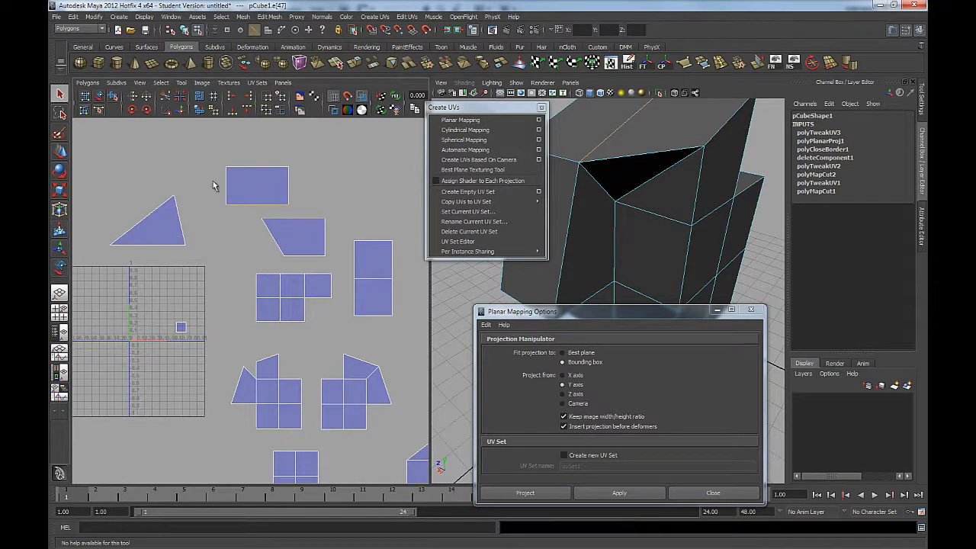
left_click(183, 112)
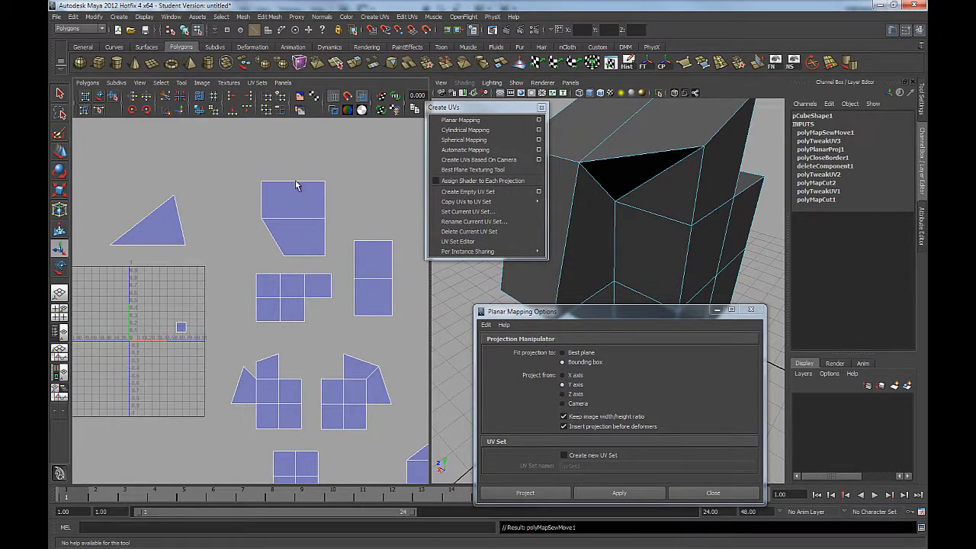
Select the UVs of the small square shell inside the grid to locate its matching face on the model.
scroll(298, 363, "down", 2)
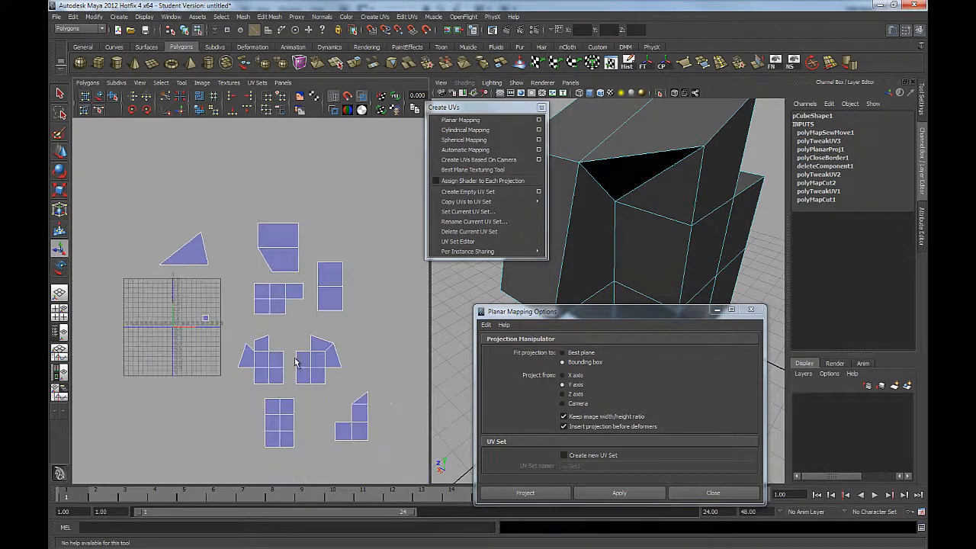
middle_click_drag(282, 312, 255, 283, "alt")
left_click_drag(609, 257, 638, 211, "alt")
right_click_drag(638, 211, 586, 241, "alt")
middle_click_drag(586, 241, 645, 198, "alt")
left_click_drag(645, 198, 642, 220, "alt")
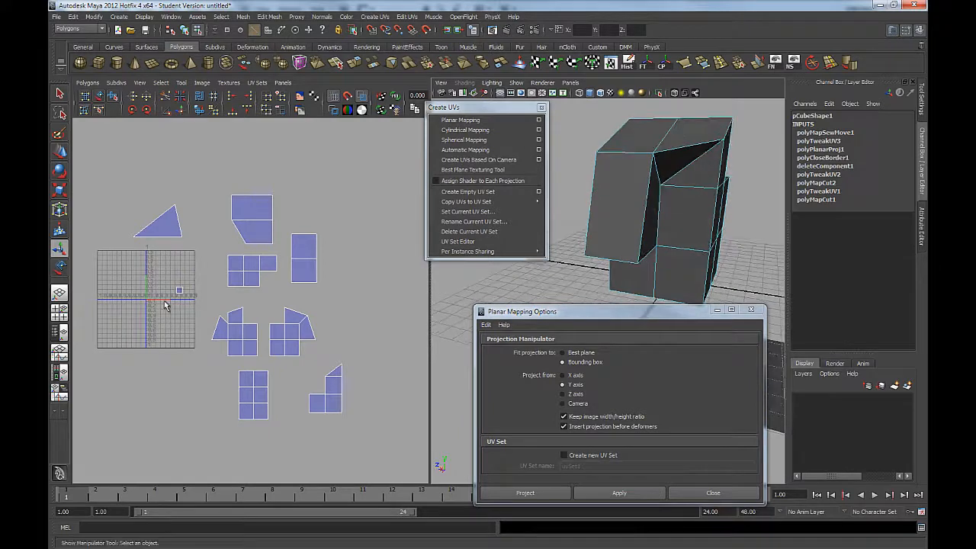
right_click_drag(180, 290, 197, 290)
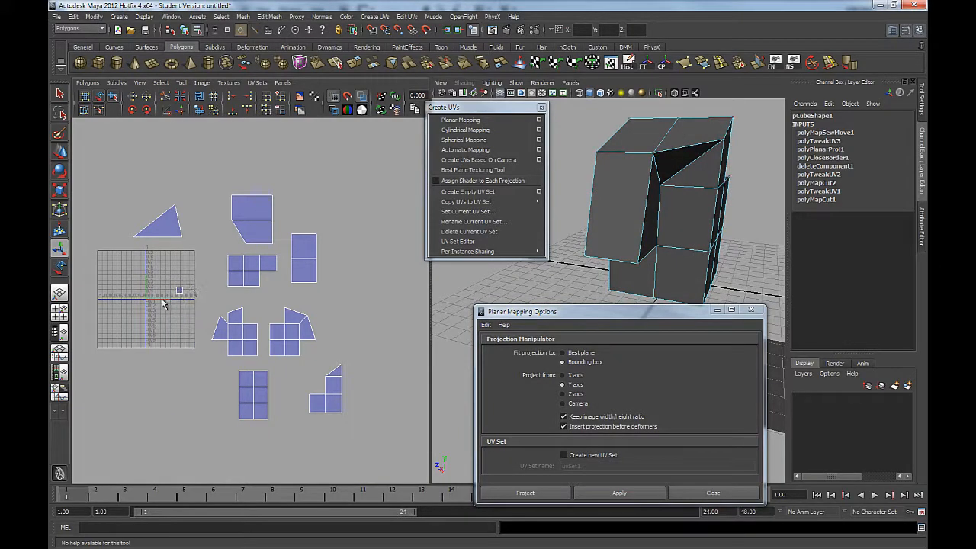
left_click_drag(165, 304, 188, 282)
left_click_drag(652, 213, 628, 174, "alt")
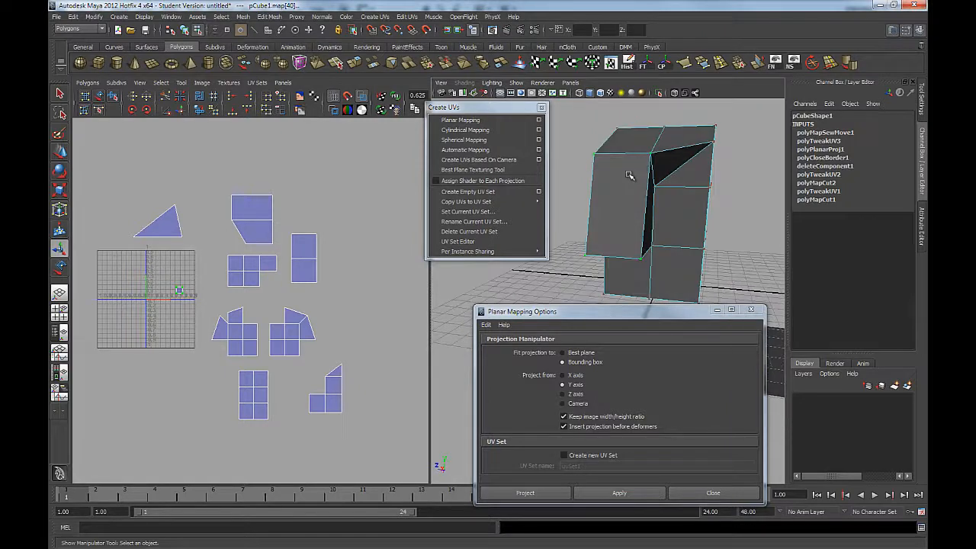
Reproject the tall front face of the overhang with the Best Plane Texturing Tool, defining the plane by the face's corner vertices.
right_click_drag(628, 175, 627, 200)
left_click(628, 195)
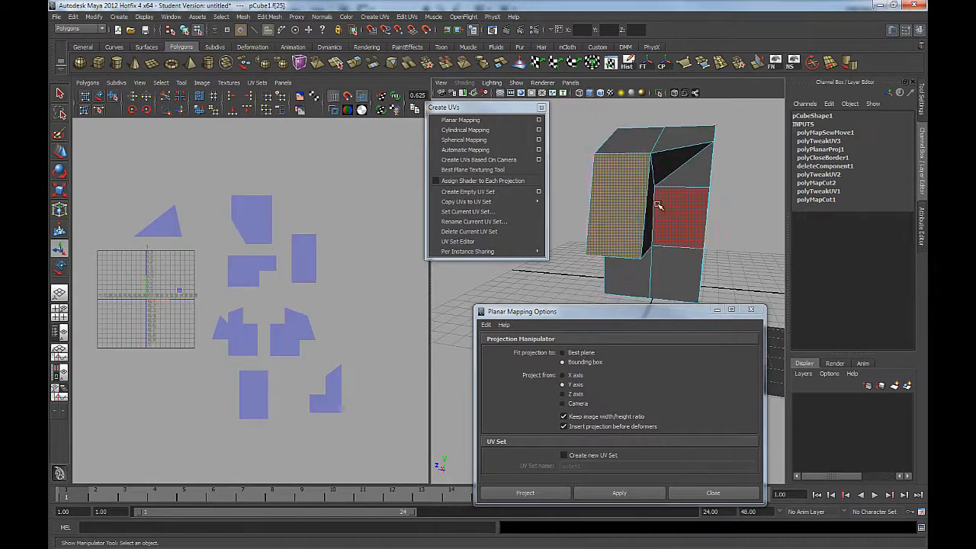
mouse_move(653, 204)
left_mouse_down("alt")
mouse_move(620, 217)
mouse_move(642, 218)
left_mouse_up("alt")
key("t")
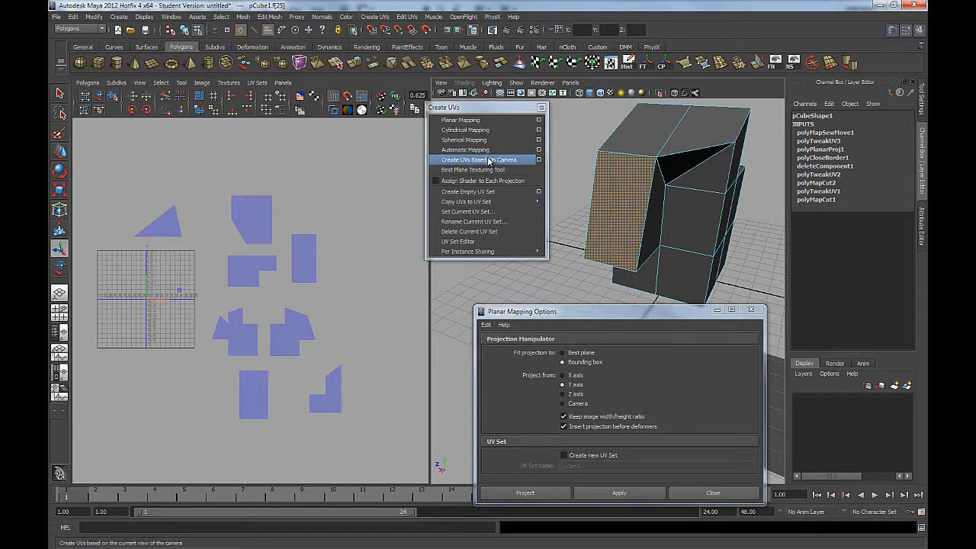
left_click(453, 172)
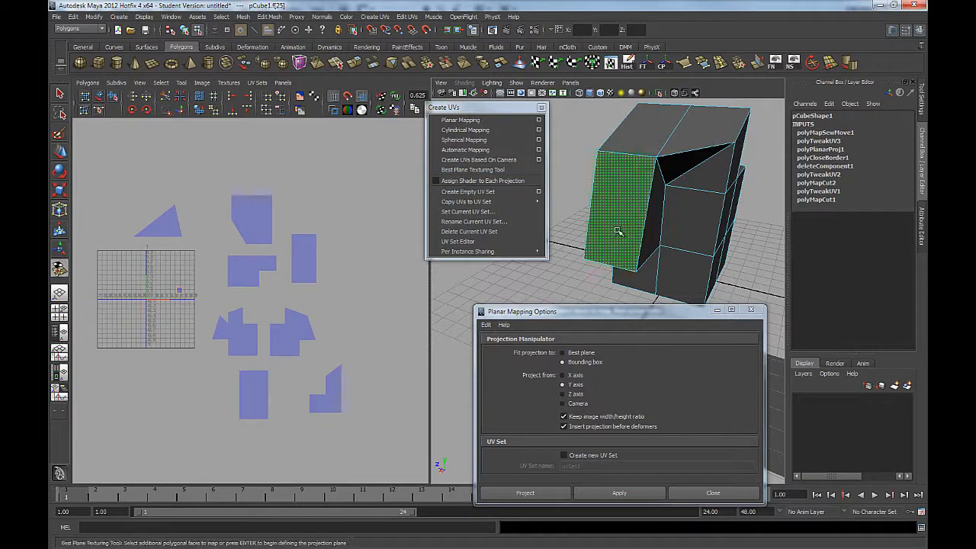
key("Return")
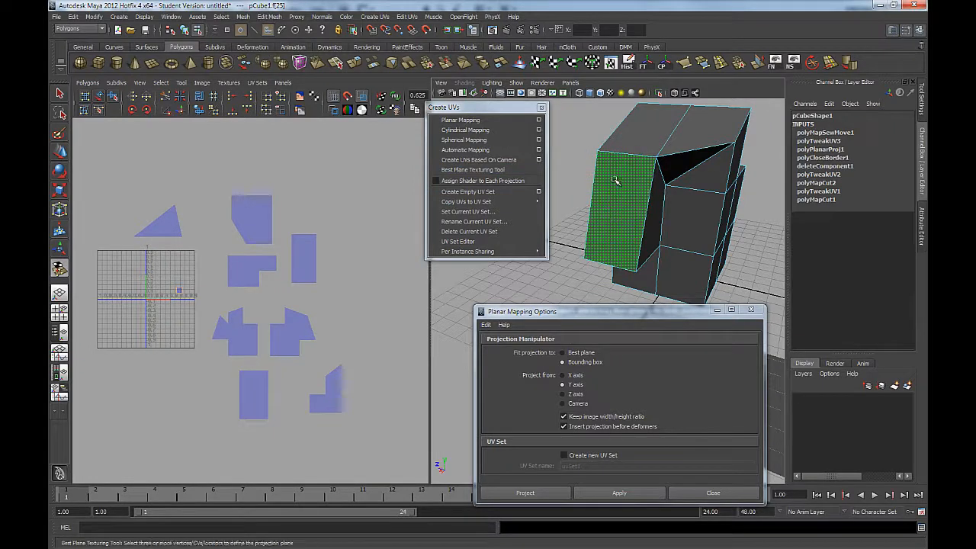
right_click_drag(613, 179, 583, 178)
left_click(597, 151)
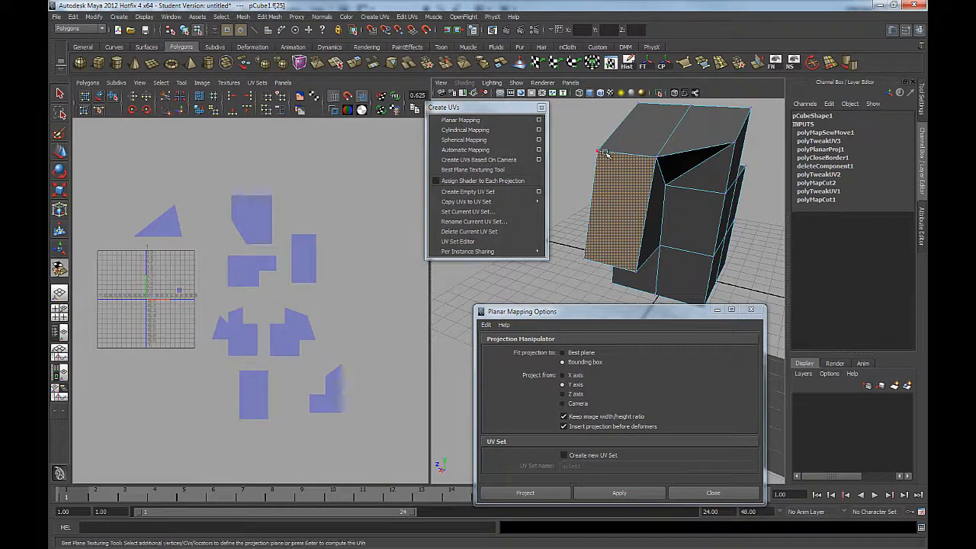
left_click(655, 158)
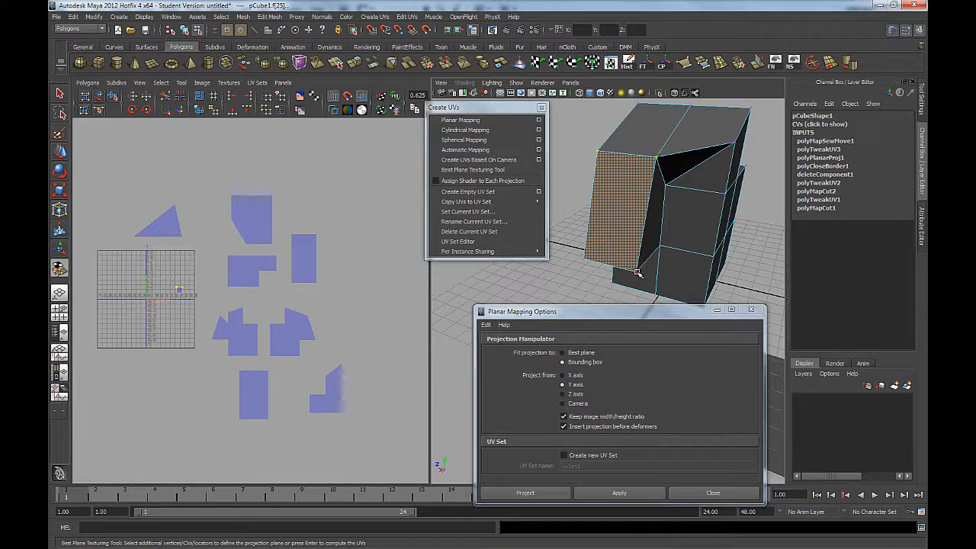
left_click(635, 270)
key("Return")
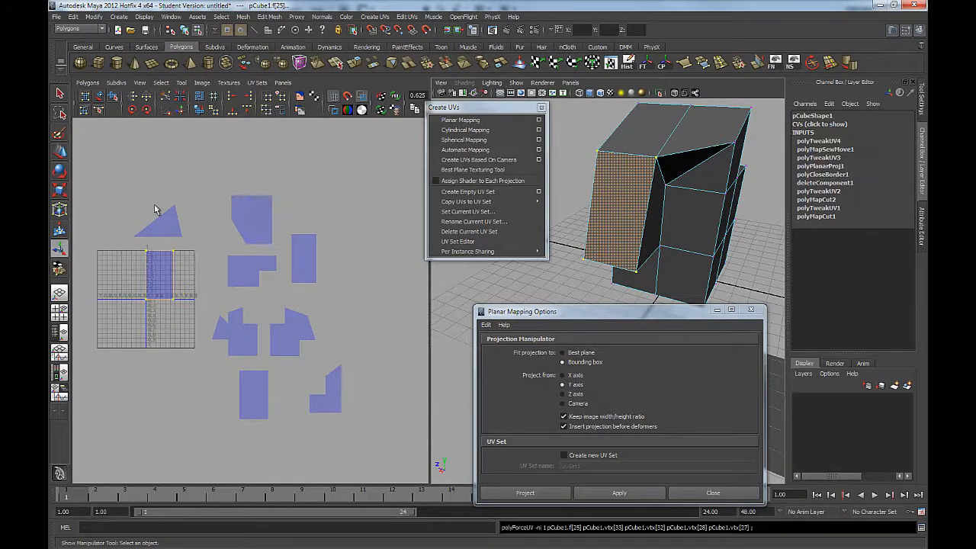
Clear the selection and close the Planar Mapping options and the floating Create UVs menu.
left_click(150, 173)
right_click_drag(224, 275, 185, 229, "alt")
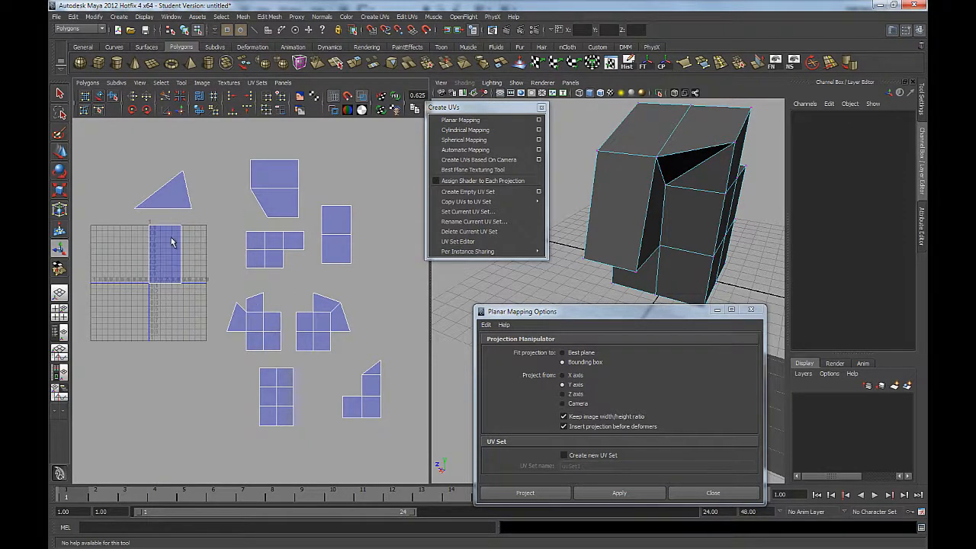
left_click(689, 493)
left_click_drag(462, 111, 444, 113)
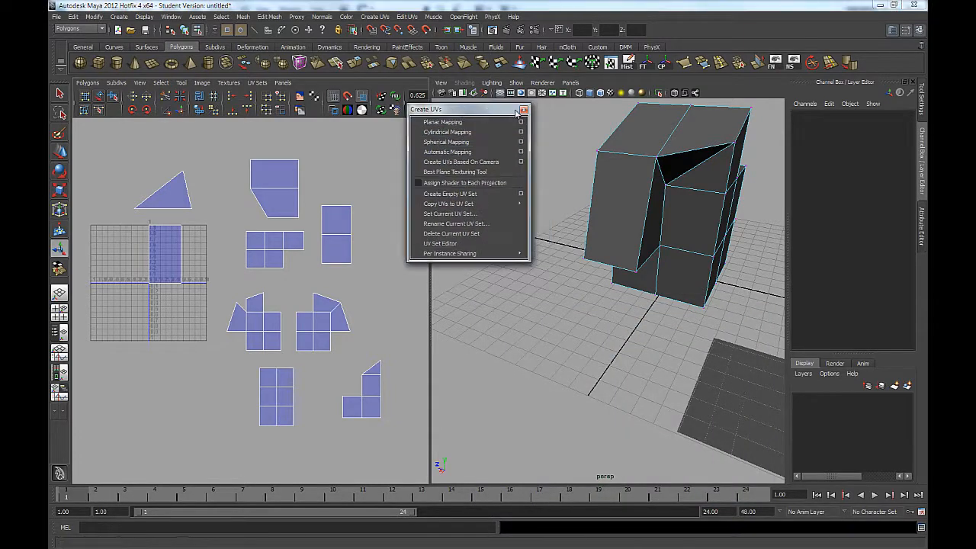
left_click(523, 111)
Delete the cube model's construction history in object mode, and remove the separate plane lying in front of the model.
left_click_drag(679, 236, 619, 299, "alt")
scroll(619, 298, "up", 6)
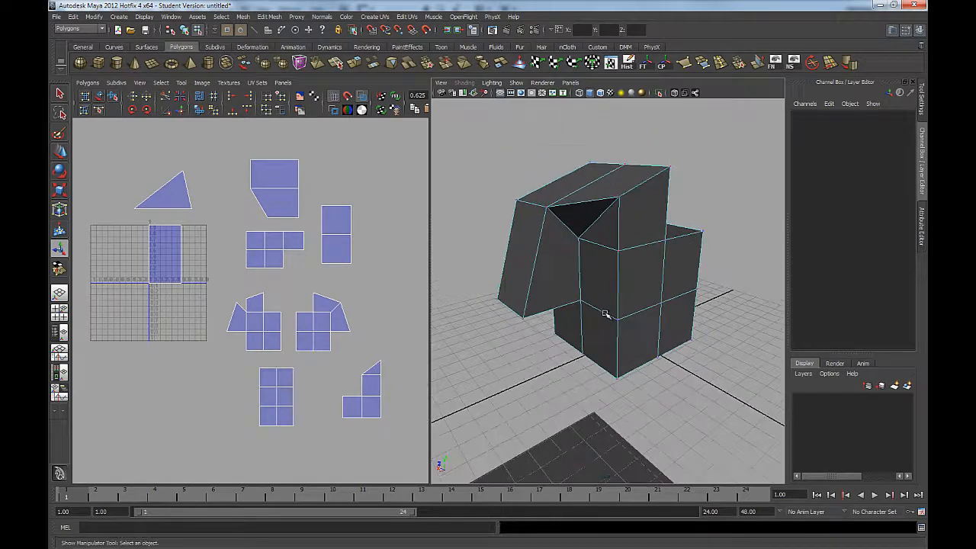
right_click(628, 229)
right_click_drag(628, 229, 656, 211)
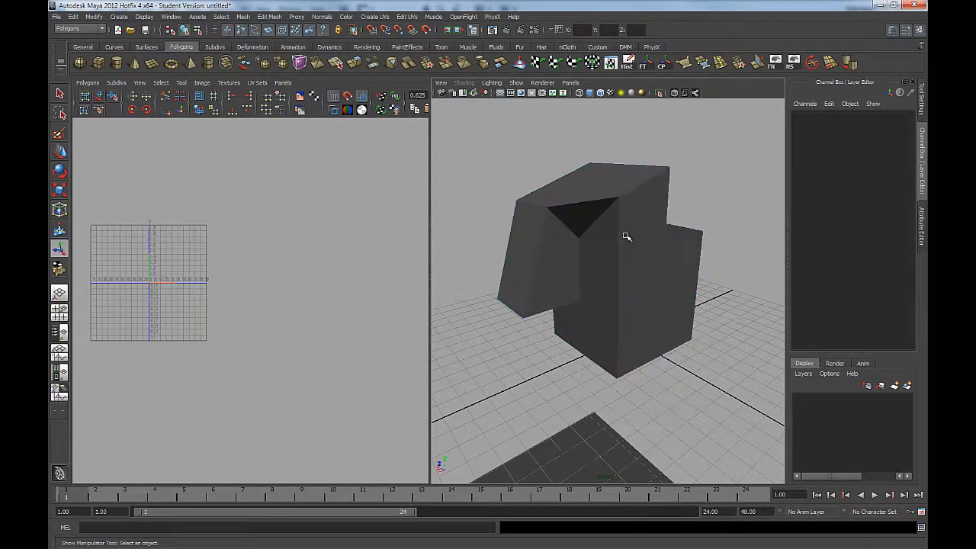
left_click(621, 252)
right_click(825, 297)
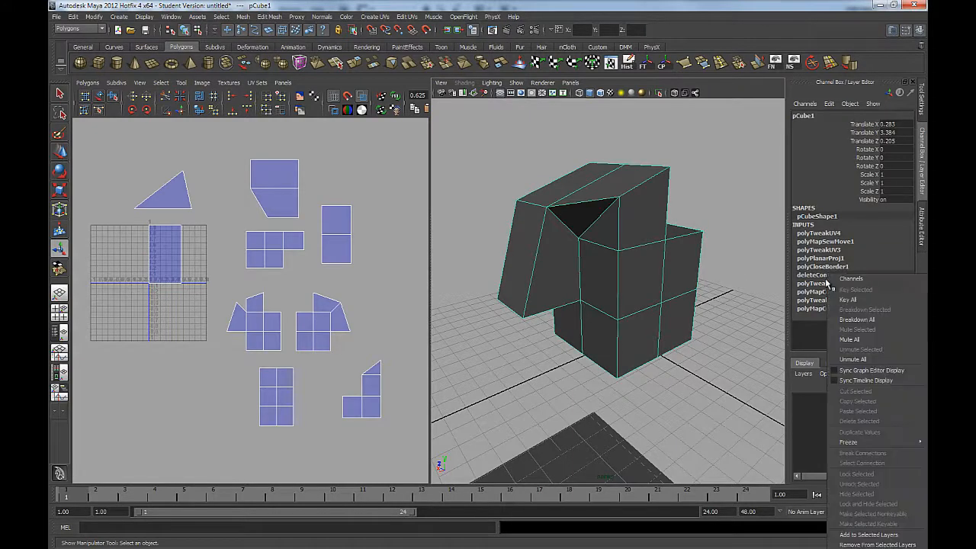
left_click(731, 95)
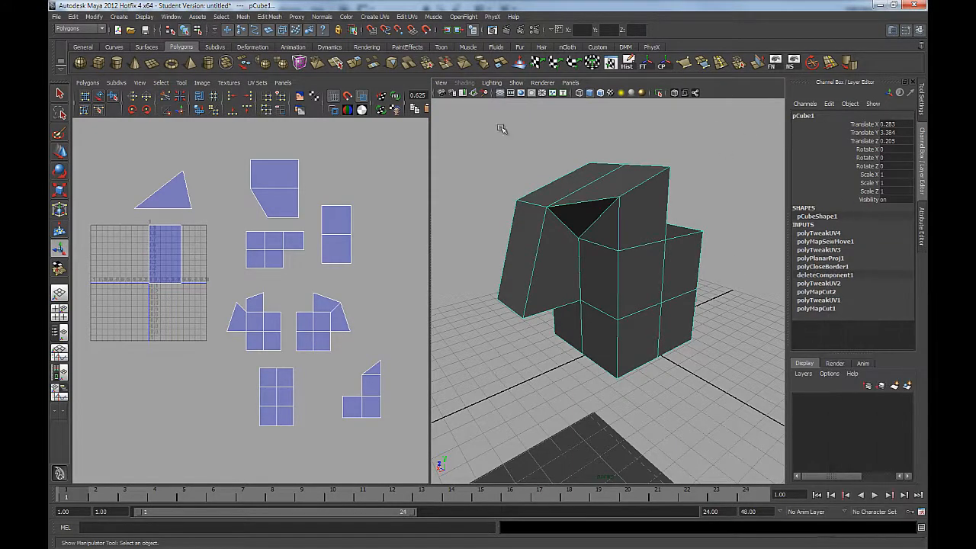
left_click(73, 16)
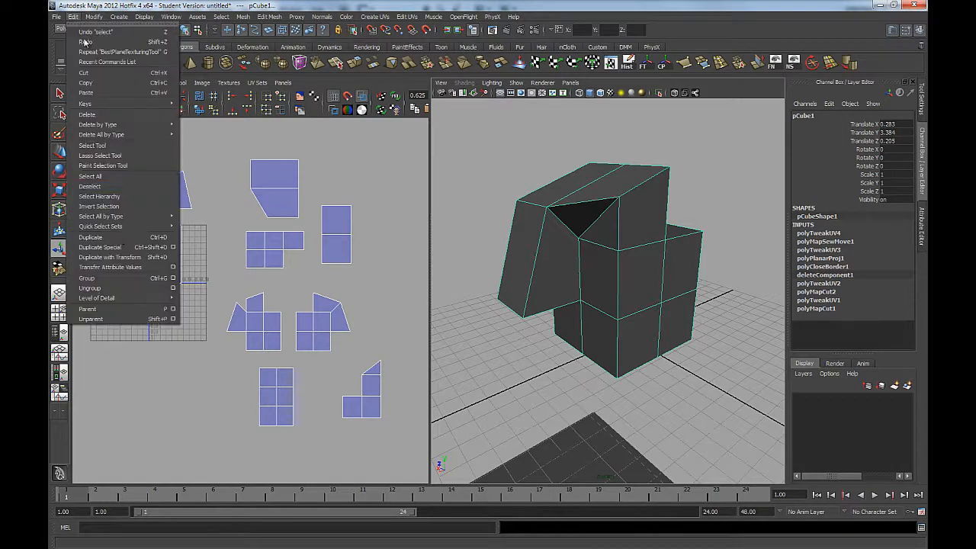
mouse_move(165, 124)
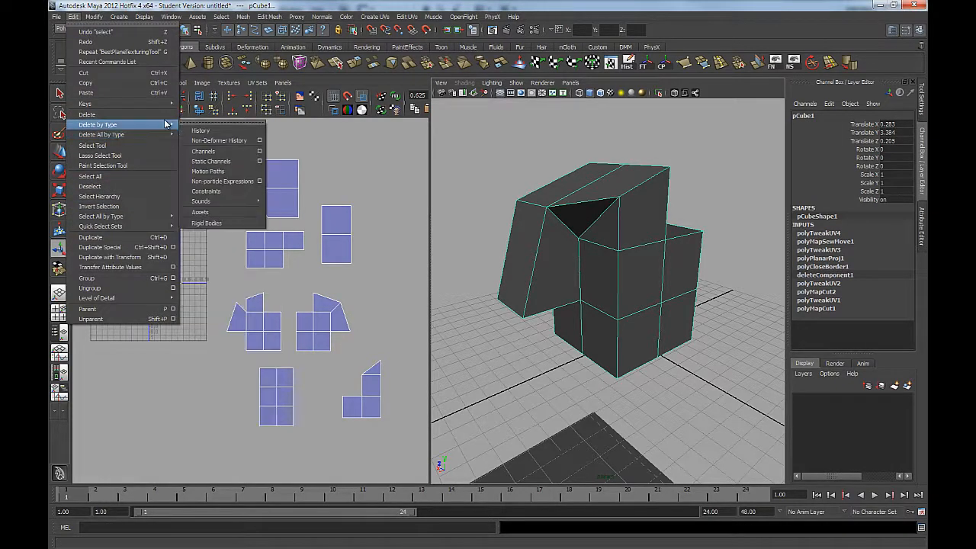
left_click(201, 131)
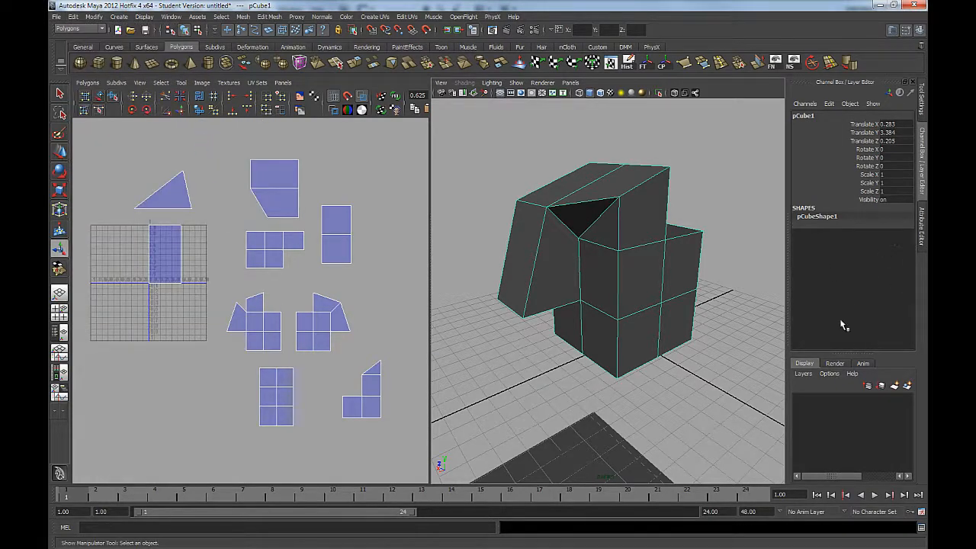
left_click(578, 448)
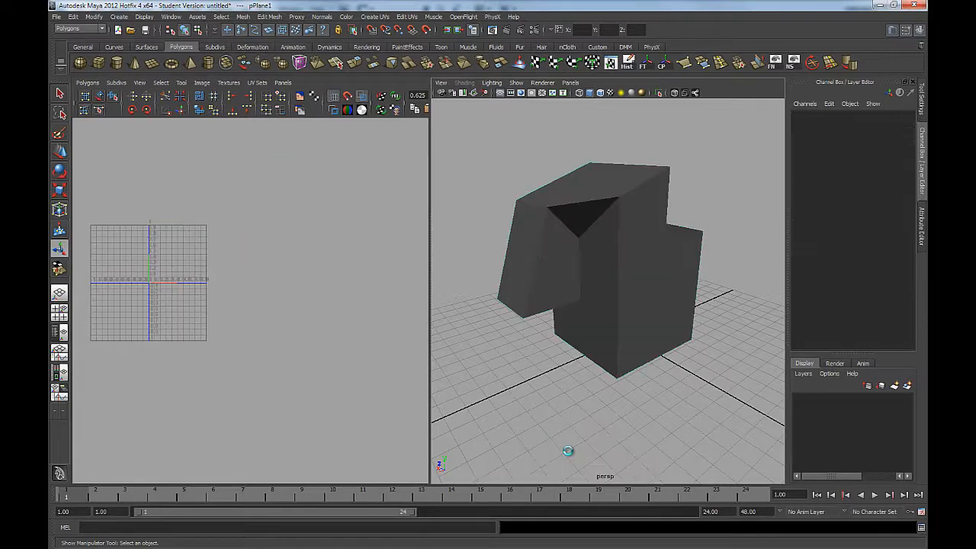
Select the cube model and assign it a new Lambert material.
left_click(627, 312)
left_click_drag(538, 342, 608, 314, "alt")
key("q")
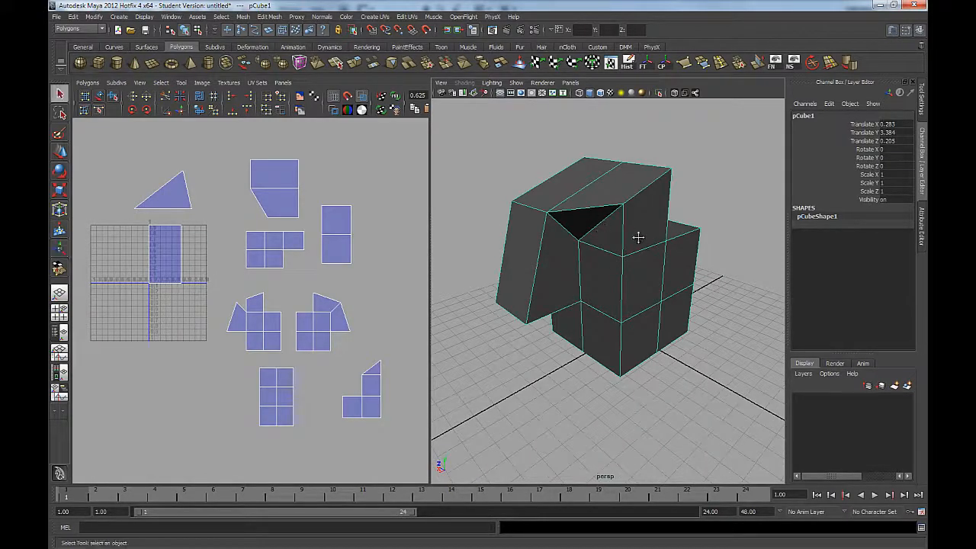
left_click_drag(637, 238, 638, 255, "alt")
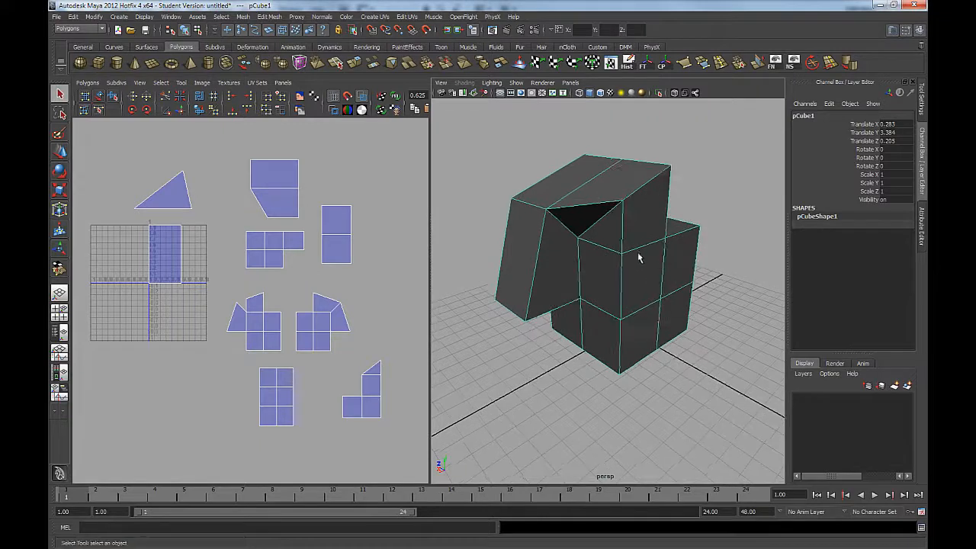
right_click(582, 225)
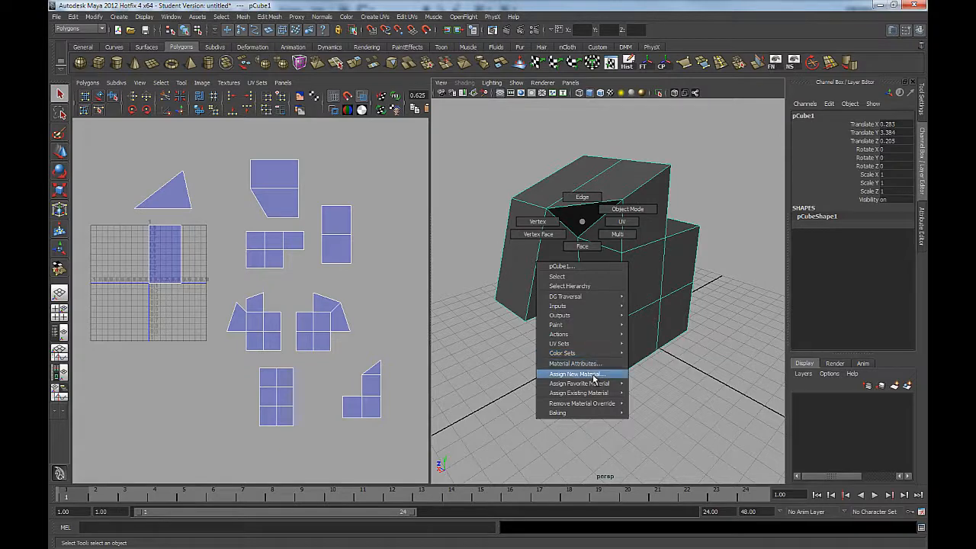
mouse_move(593, 385)
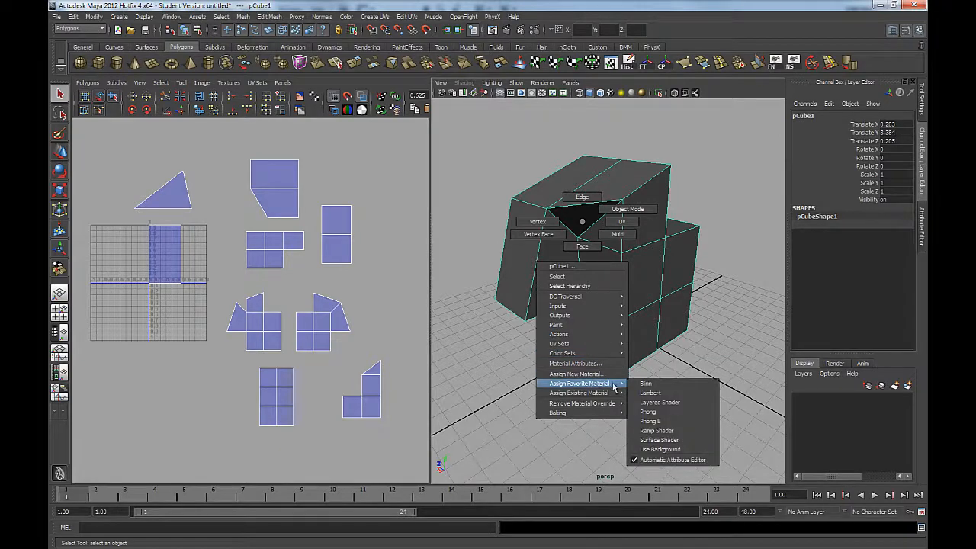
left_click(646, 394)
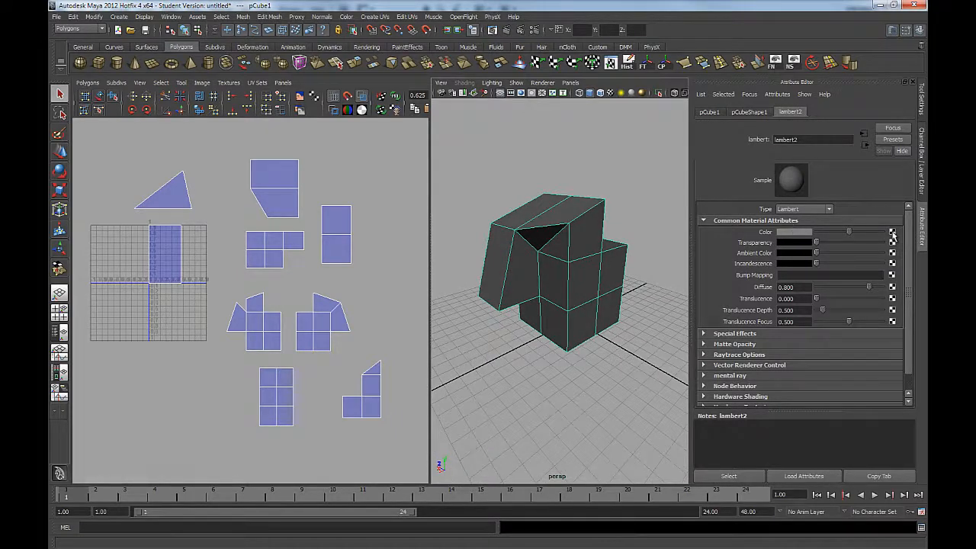
Map a Checker texture to the Lambert material's color, display textures in the perspective view, and inspect the checker pattern around the model.
left_click(892, 232)
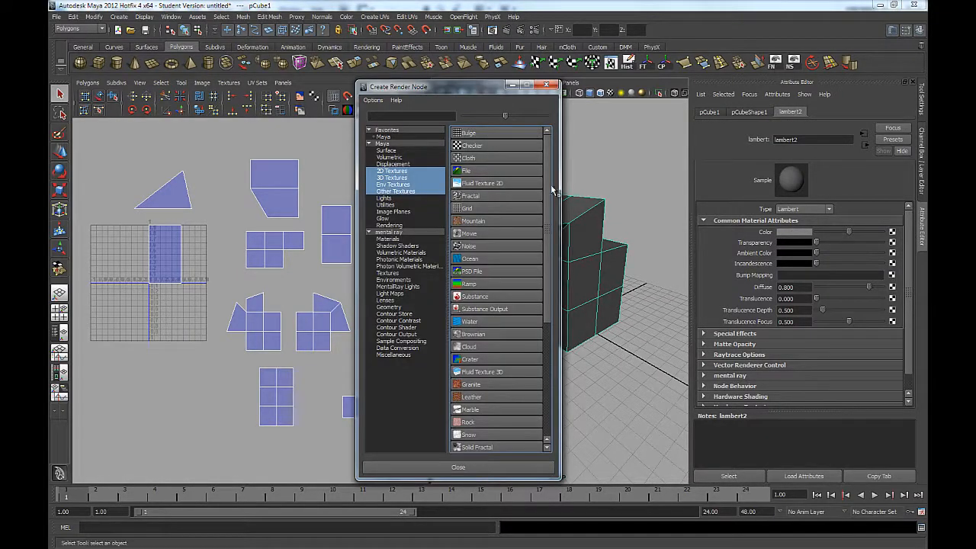
left_click(469, 145)
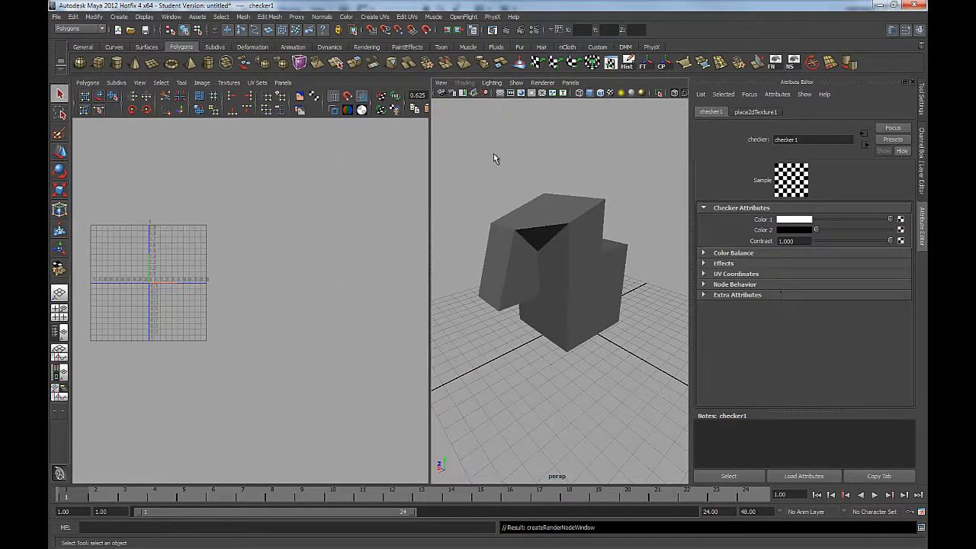
left_click(609, 93)
left_click_drag(505, 272, 520, 203, "alt")
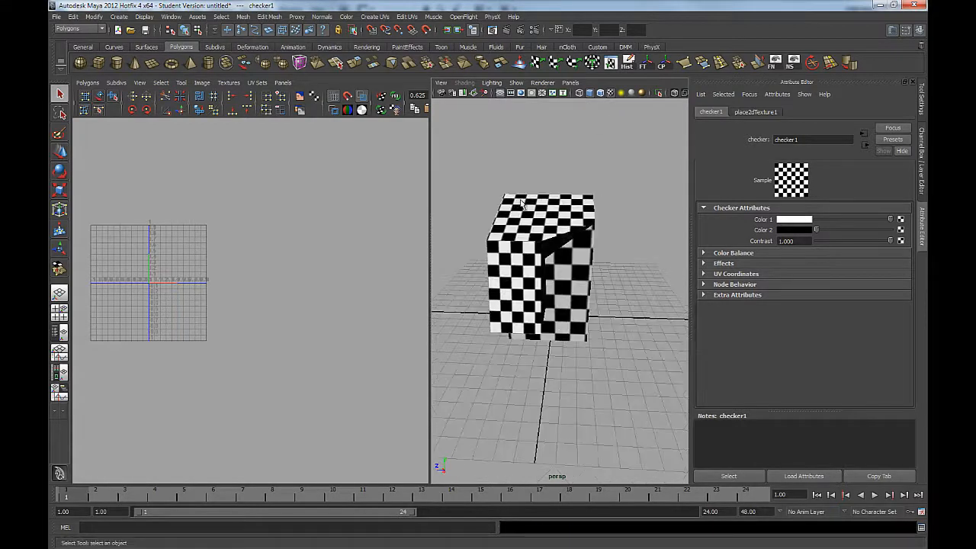
left_click_drag(511, 279, 561, 256, "alt")
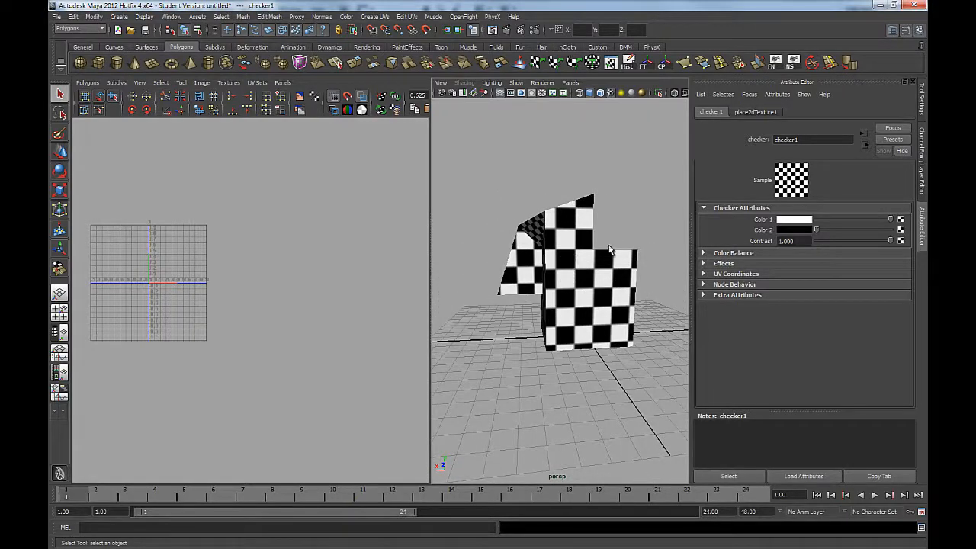
left_click_drag(610, 249, 579, 290, "alt")
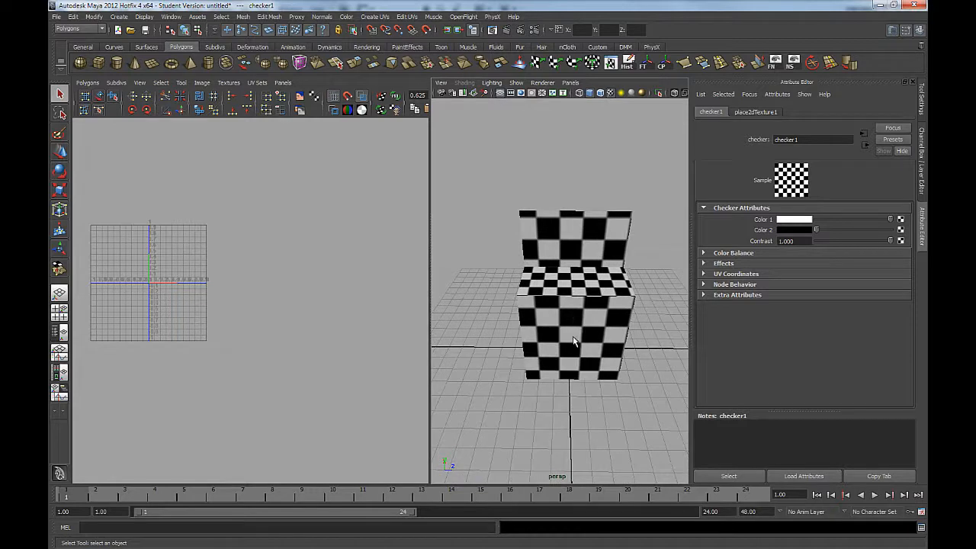
Select the faces of the separate two-square UV shell to locate them on the model, and return to object mode.
left_click(570, 329)
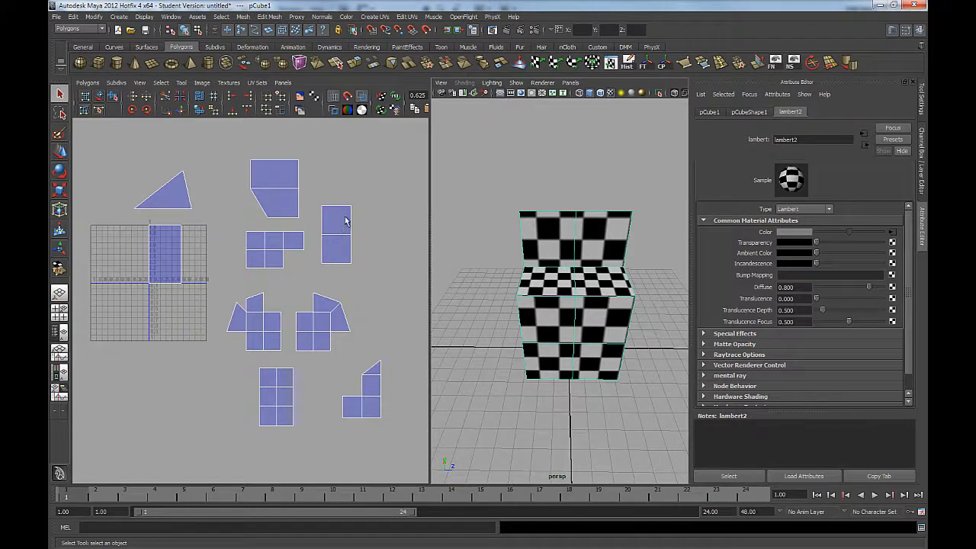
right_click_drag(345, 221, 345, 230)
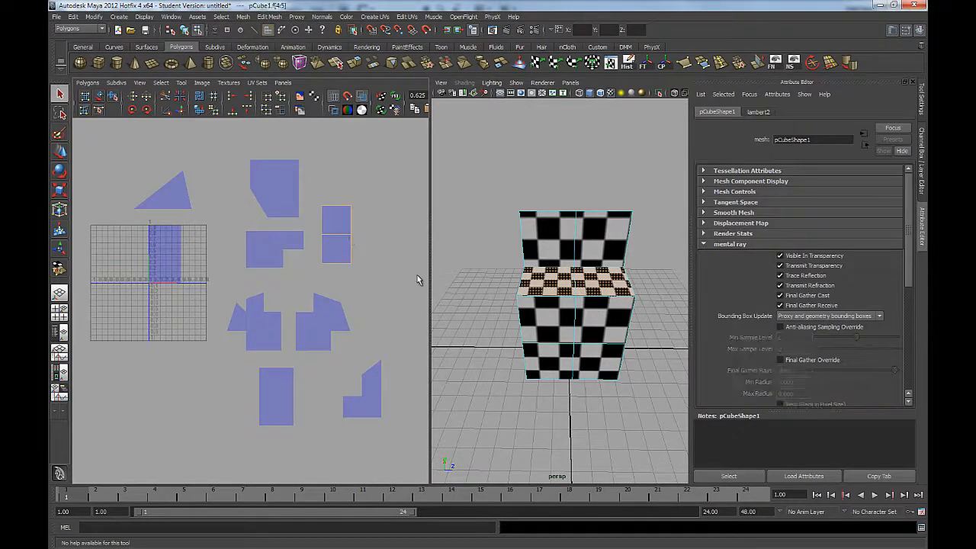
right_click_drag(334, 235, 369, 234)
right_click(344, 238)
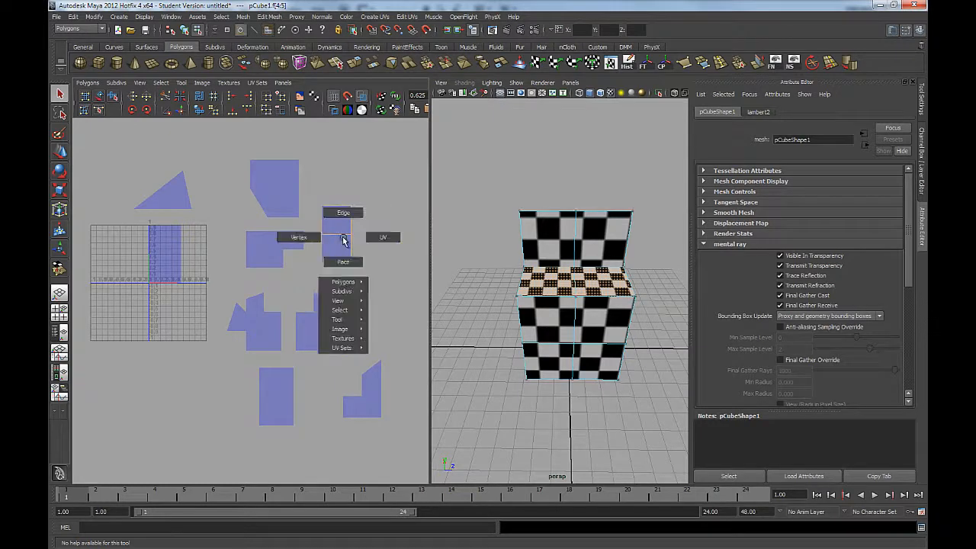
right_click_drag(584, 284, 619, 273)
left_click(589, 288)
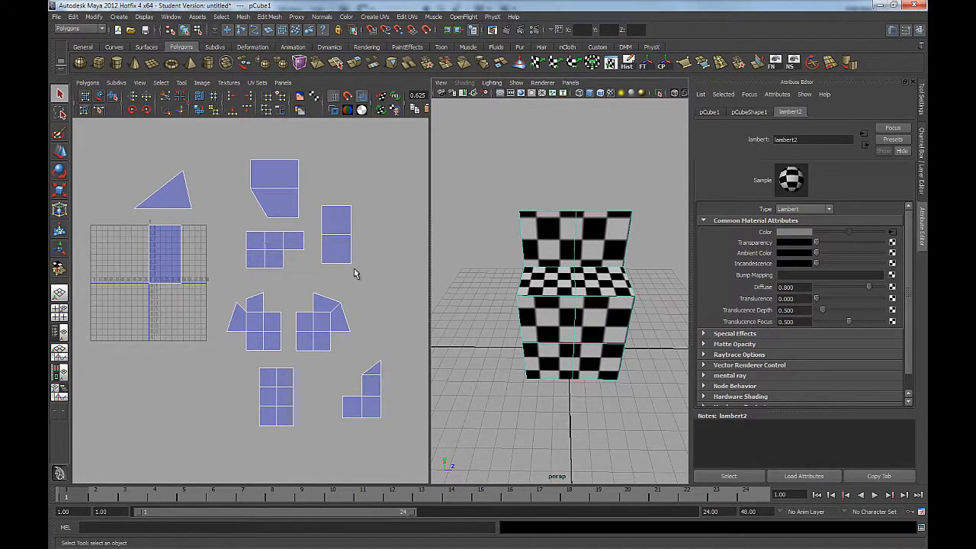
Select the UVs of the two-square shell and scale them down uniformly to match the checker size of the neighbouring faces.
right_click_drag(338, 238, 355, 235)
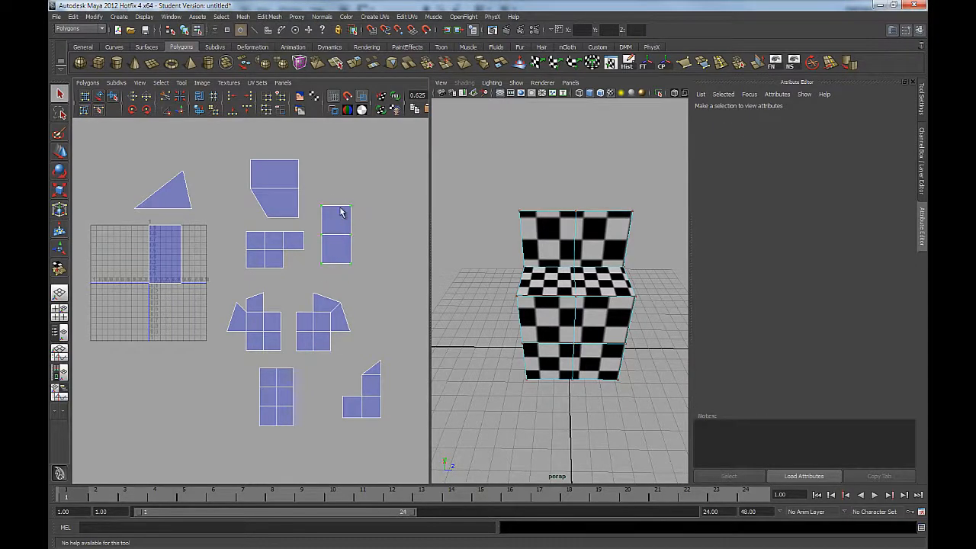
left_click(340, 212)
left_click(60, 189)
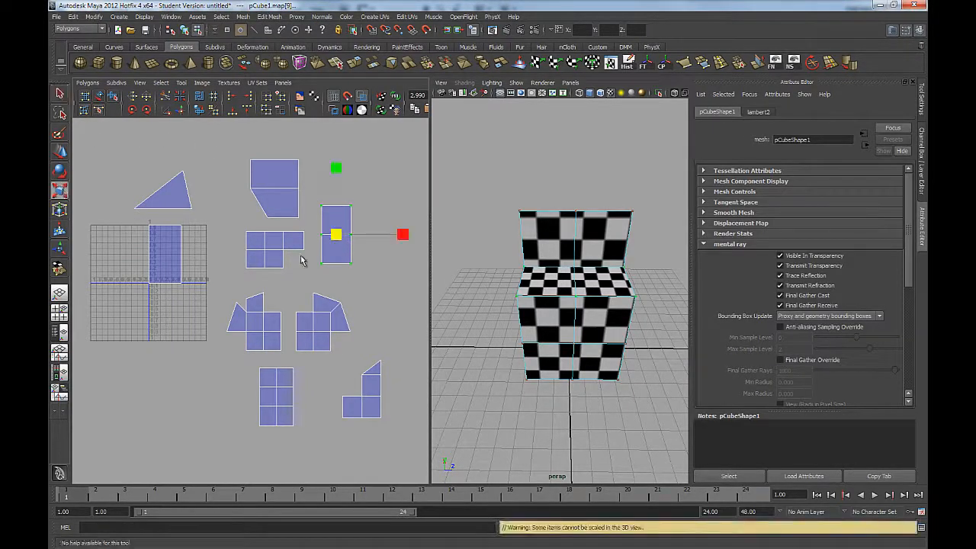
left_click_drag(333, 240, 306, 244)
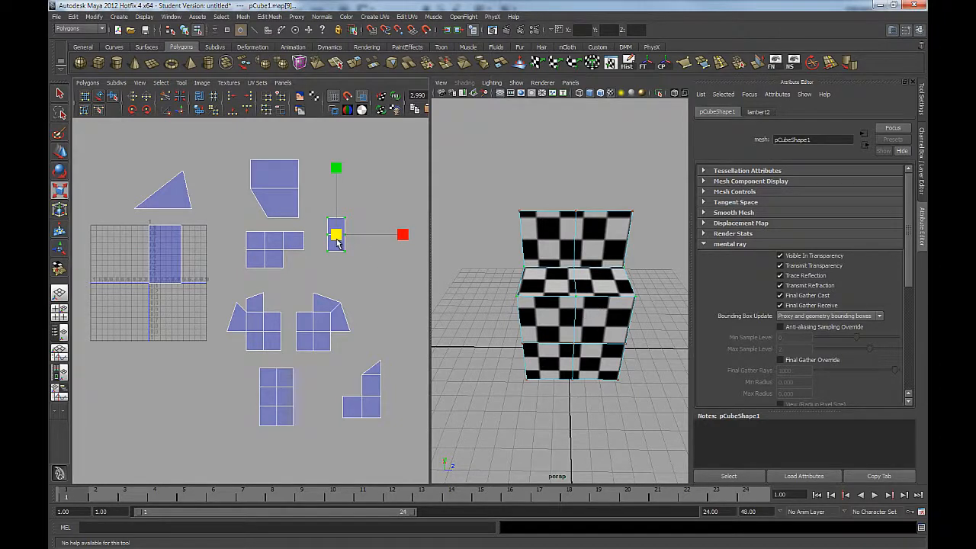
Move the two-square shell to align its checkers with the adjoining faces, placing it just beside the L-shaped shell above the side shells.
key("w")
left_click_drag(336, 236, 345, 237)
left_click_drag(418, 238, 410, 239)
left_click_drag(342, 168, 341, 169)
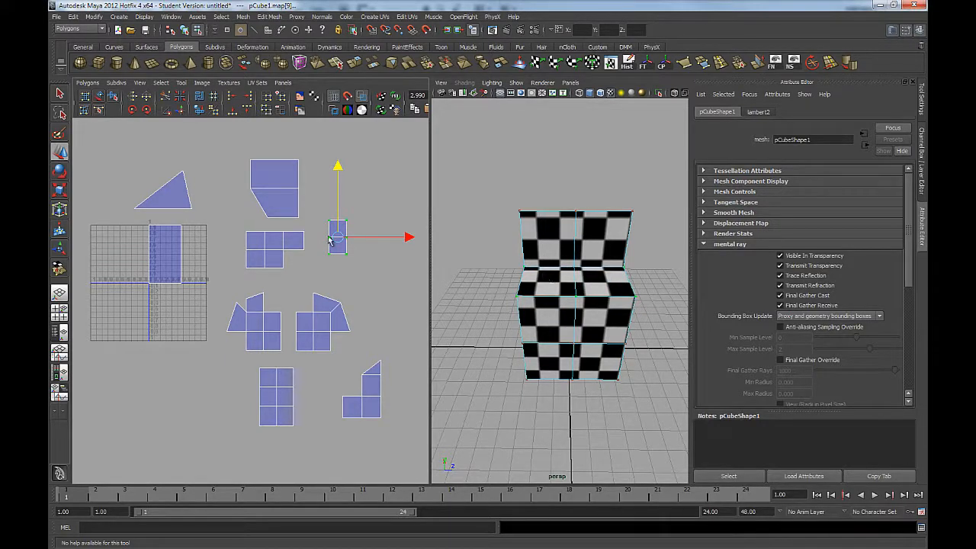
left_click_drag(341, 239, 322, 250)
key("r")
key("w")
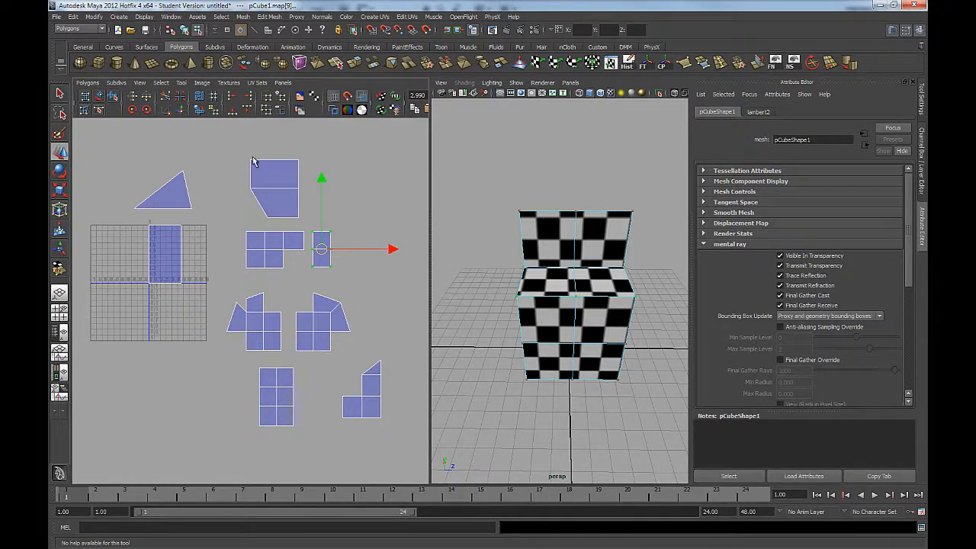
Select the UVs of the model's top shell with the cut corner and scale them down uniformly to match the neighbouring checkers.
left_click_drag(240, 149, 304, 224)
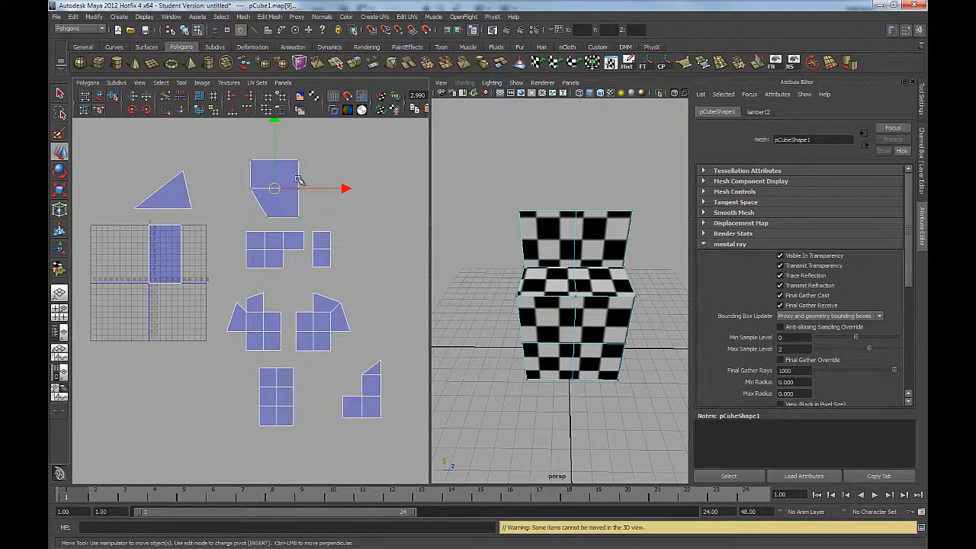
left_click_drag(561, 251, 591, 236, "alt")
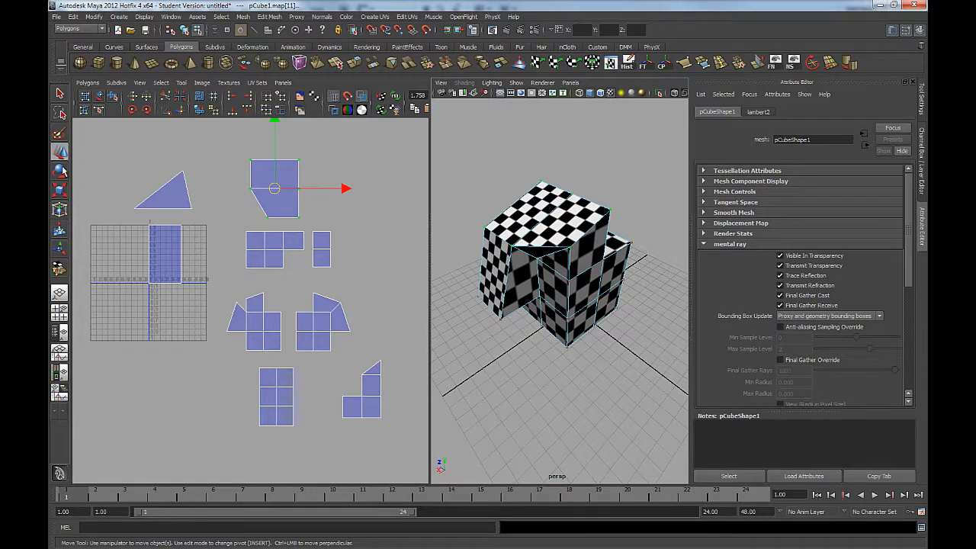
left_click(59, 189)
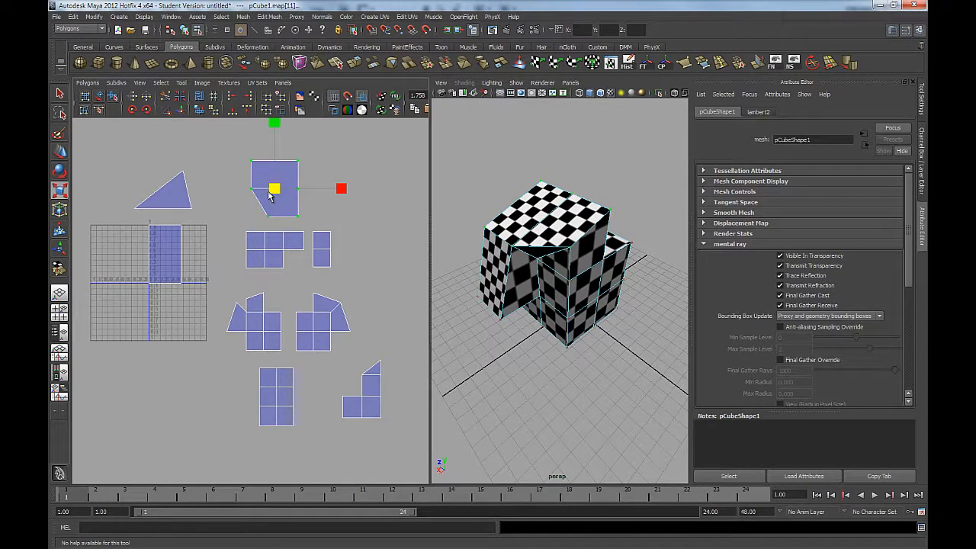
left_click_drag(268, 193, 246, 197)
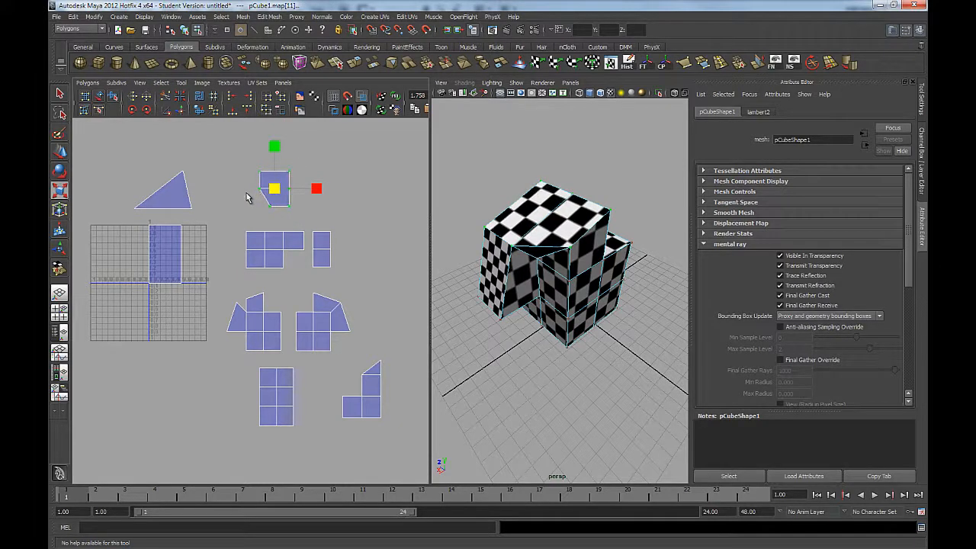
Nudge and slightly rescale the cut-corner top shell to line up its checkers with the adjoining back faces.
left_click_drag(488, 251, 579, 305, "alt")
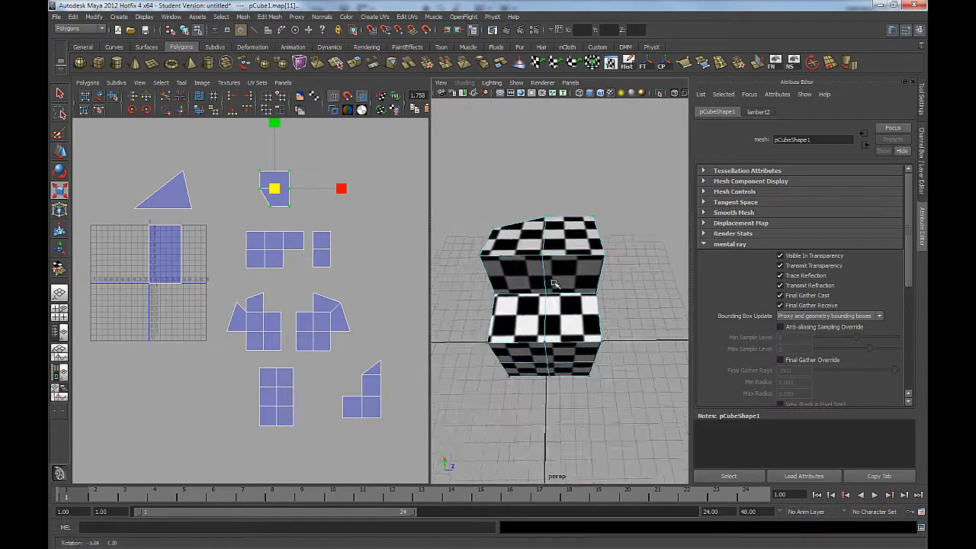
key("w")
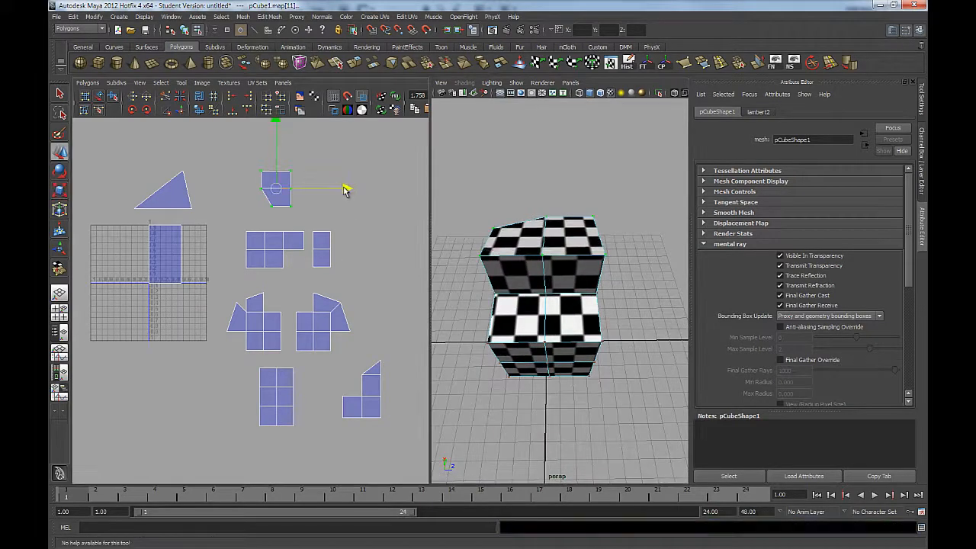
left_click_drag(275, 123, 275, 125)
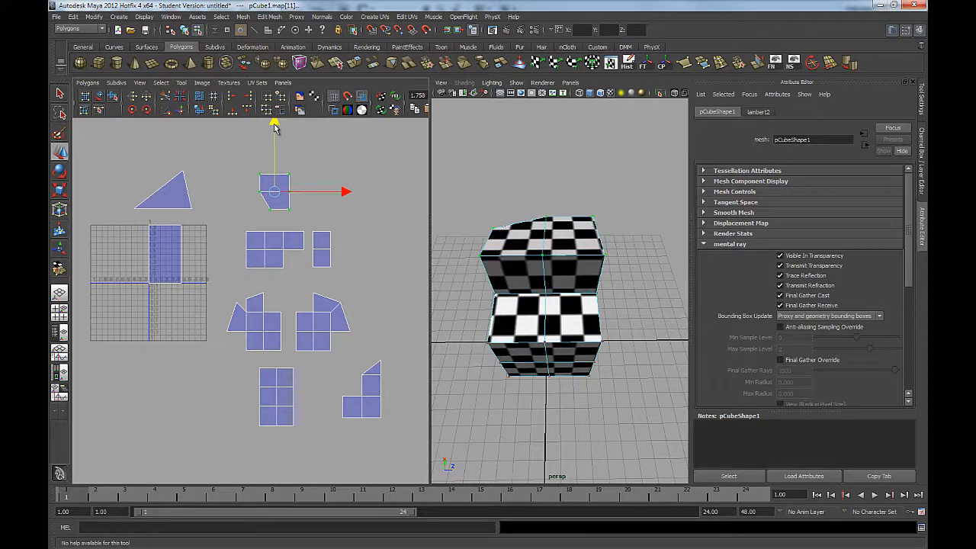
key("r")
left_click_drag(272, 197, 269, 196)
key("w")
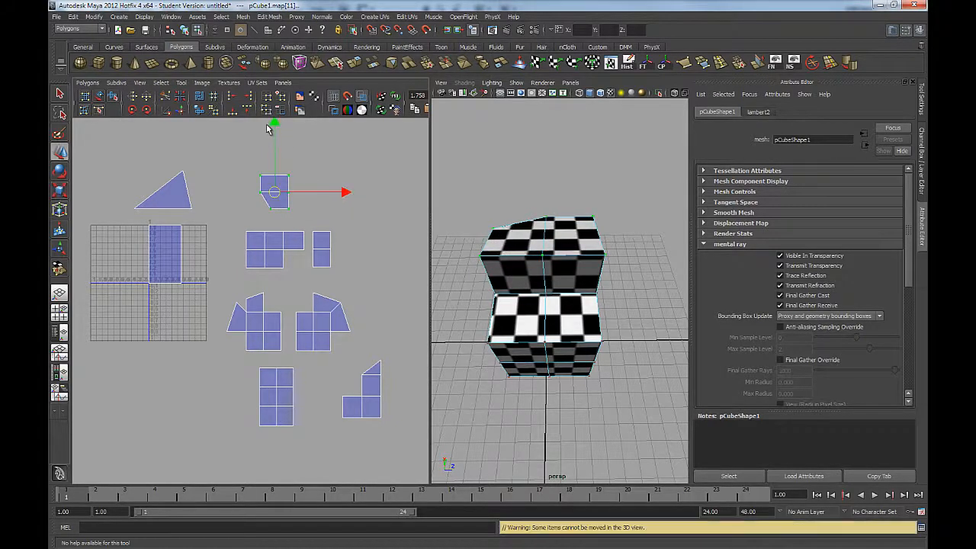
left_click_drag(275, 126, 274, 127)
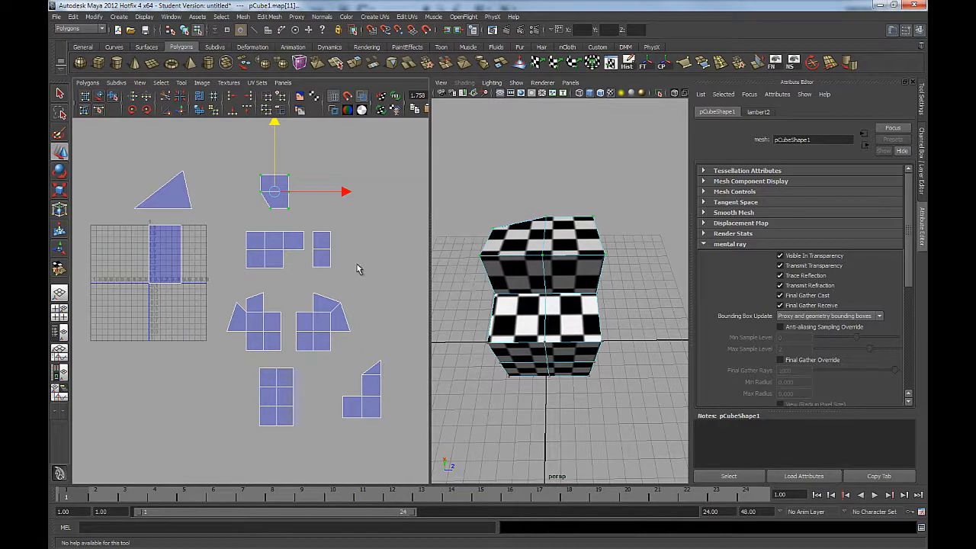
Select the UVs of the tall rectangular shell inside the grid and scale them down to match the top face's checkers.
scroll(352, 279, "down", 2)
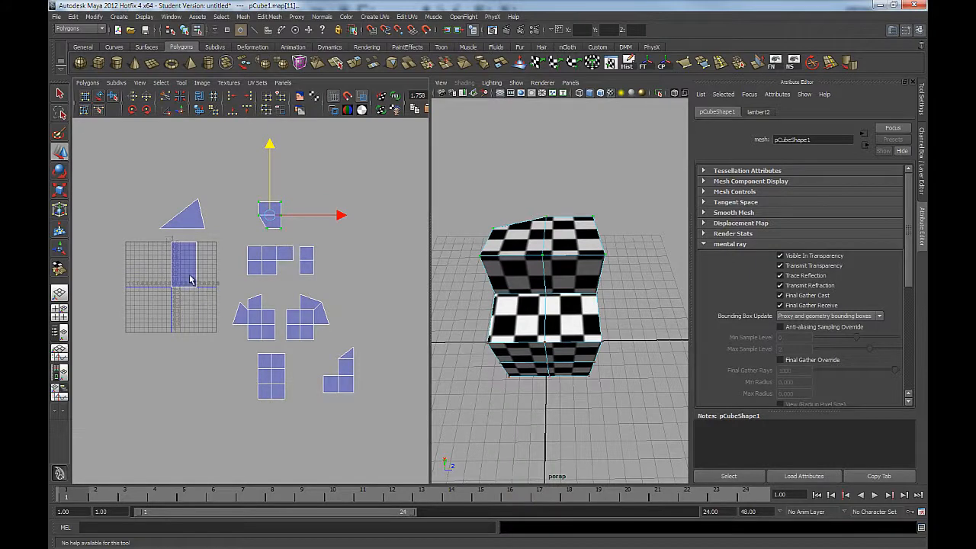
left_click_drag(209, 298, 209, 299)
left_click_drag(496, 306, 550, 275, "alt")
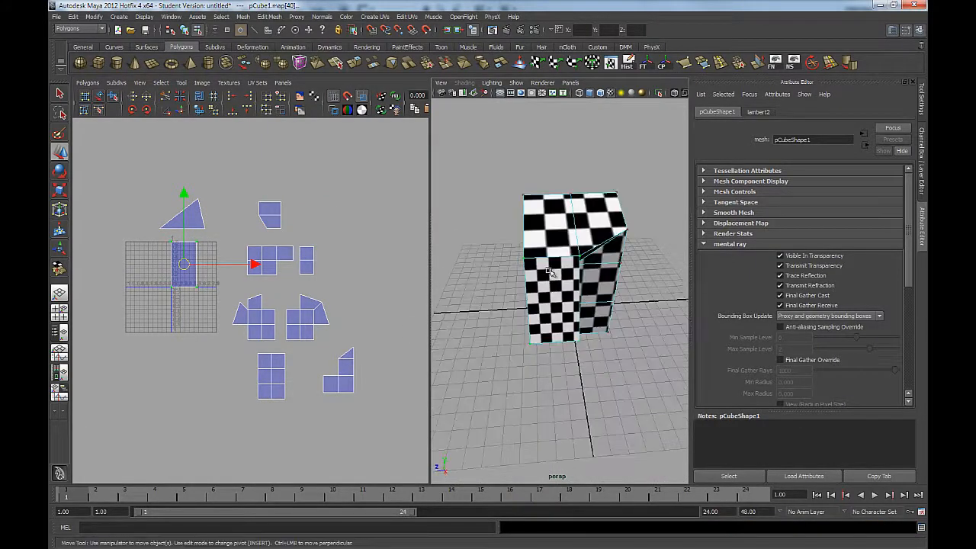
key("r")
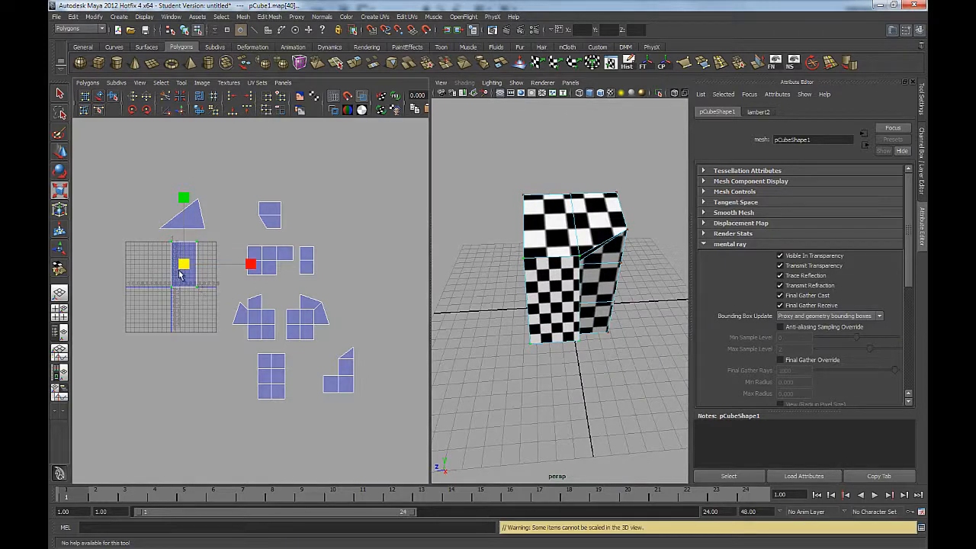
left_click_drag(182, 270, 148, 274)
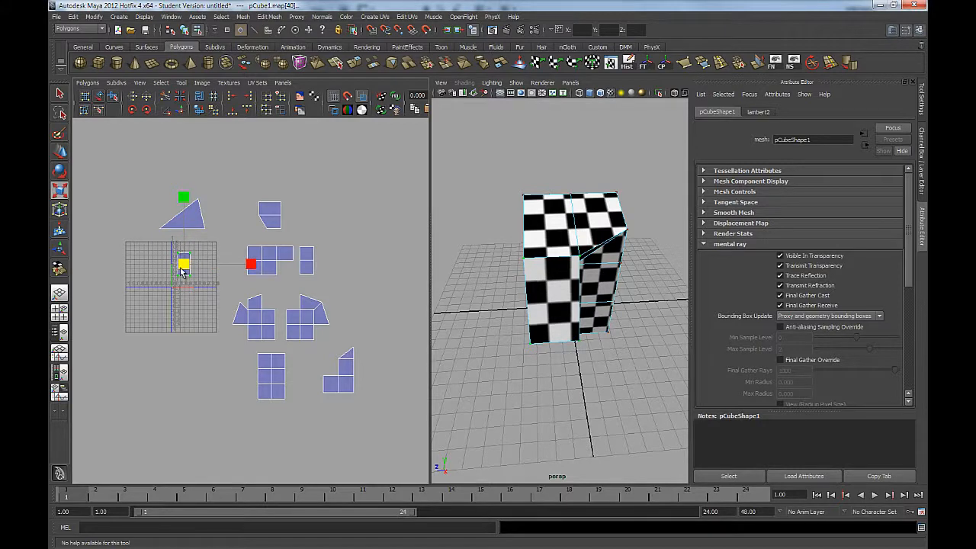
Select the UVs of the triangular shell above the grid and scale them down to match the surrounding checker size.
left_click_drag(216, 180, 141, 235)
left_click_drag(554, 299, 491, 251, "alt")
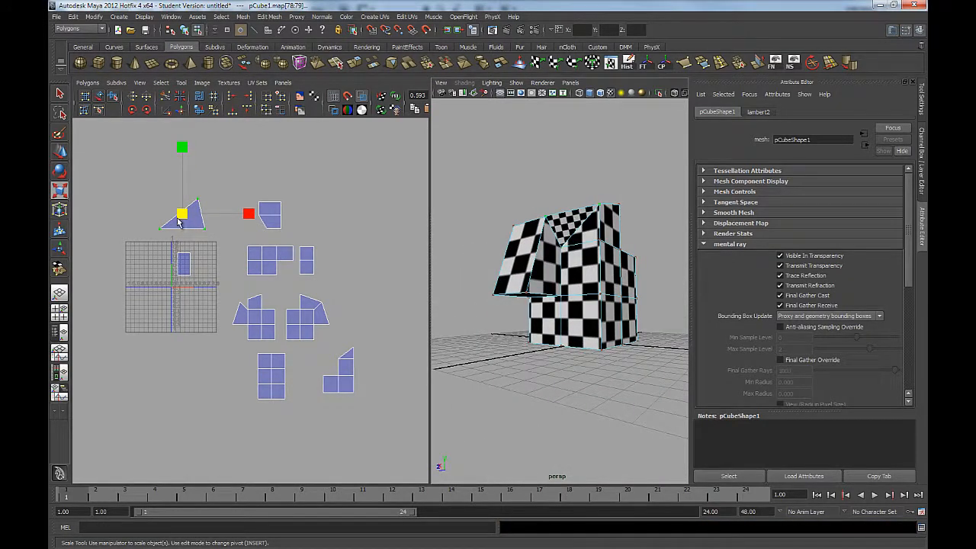
left_click_drag(179, 220, 135, 236)
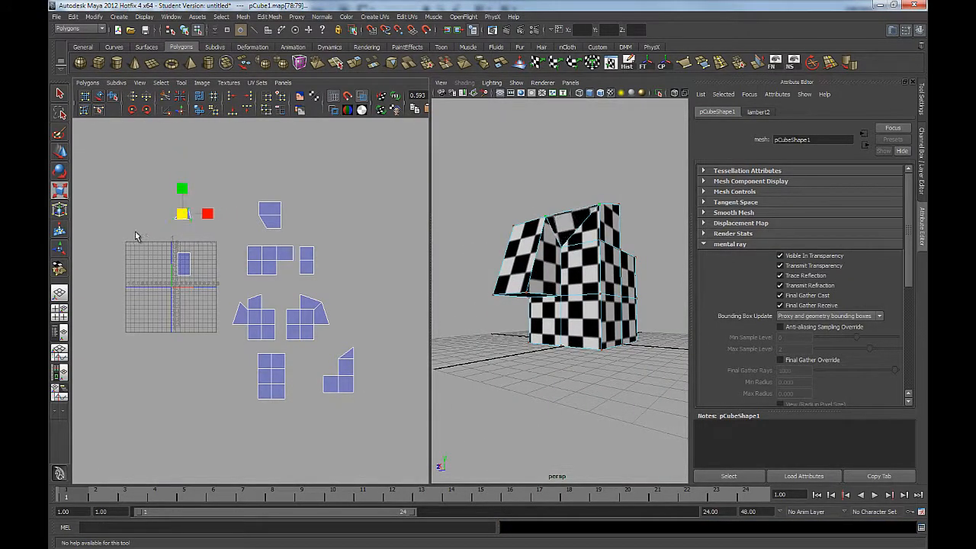
key("w")
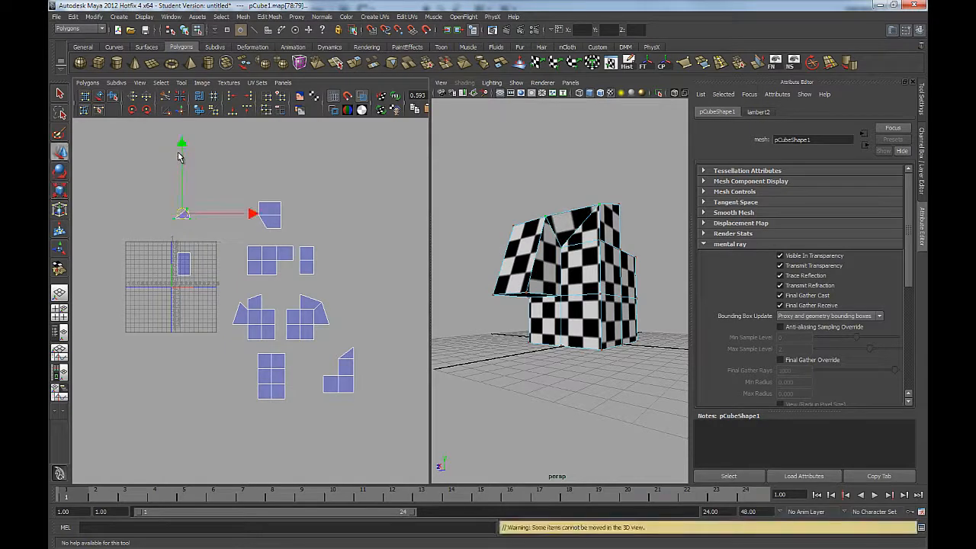
Nudge and slightly rescale the triangular shell above the grid to line up its checkers with the surrounding faces.
left_click_drag(182, 146, 183, 148)
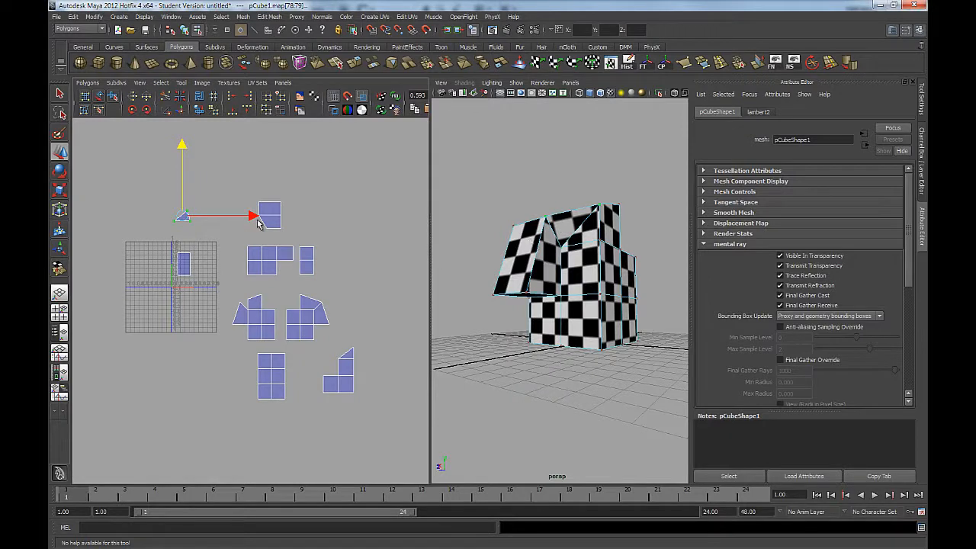
left_click_drag(256, 220, 257, 220)
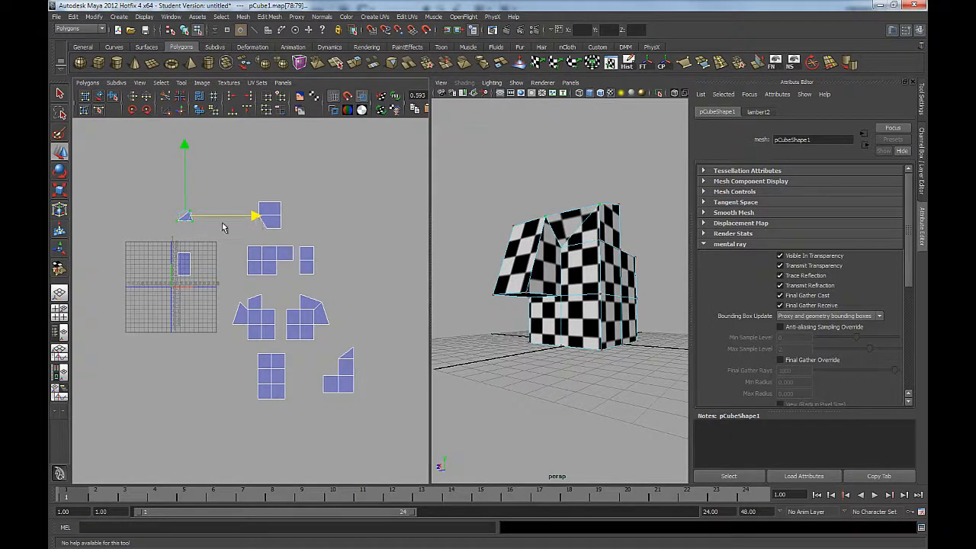
key("r")
mouse_move(183, 220)
left_mouse_down()
mouse_move(173, 226)
mouse_move(192, 221)
left_mouse_up()
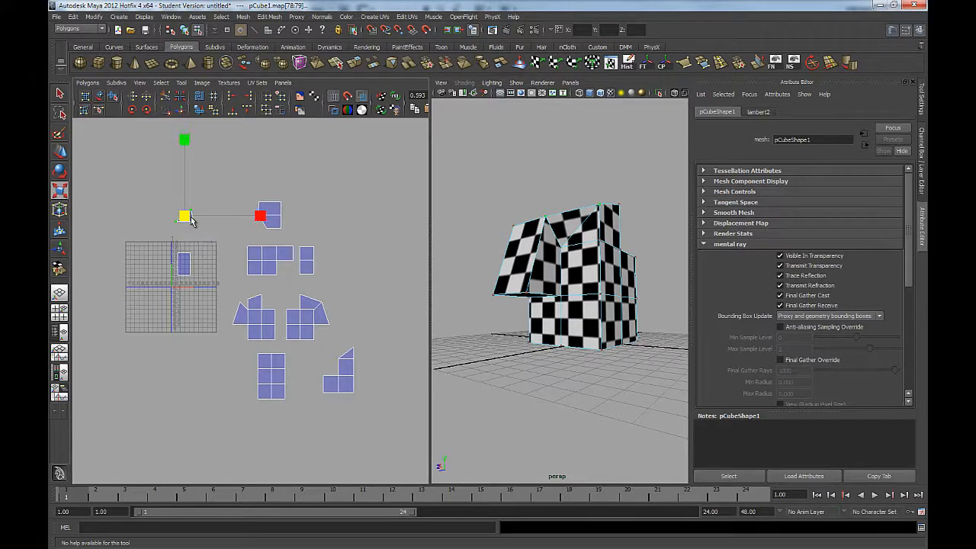
key("w")
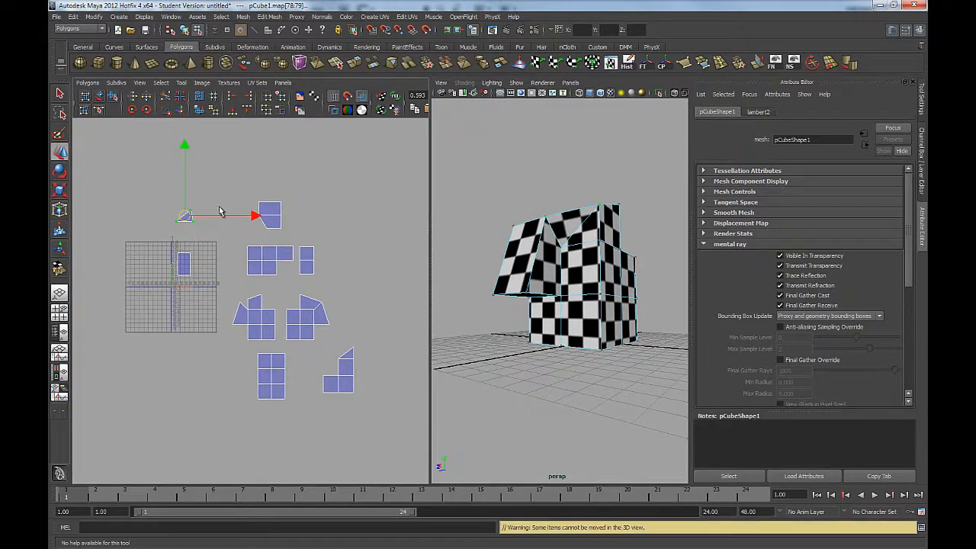
left_click(258, 219)
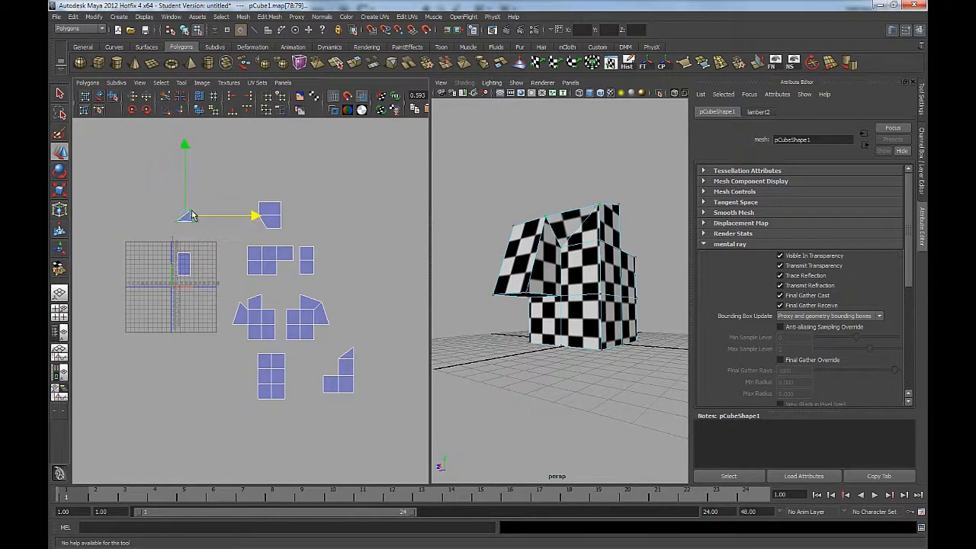
left_click(184, 147)
left_click_drag(558, 427, 533, 342, "alt")
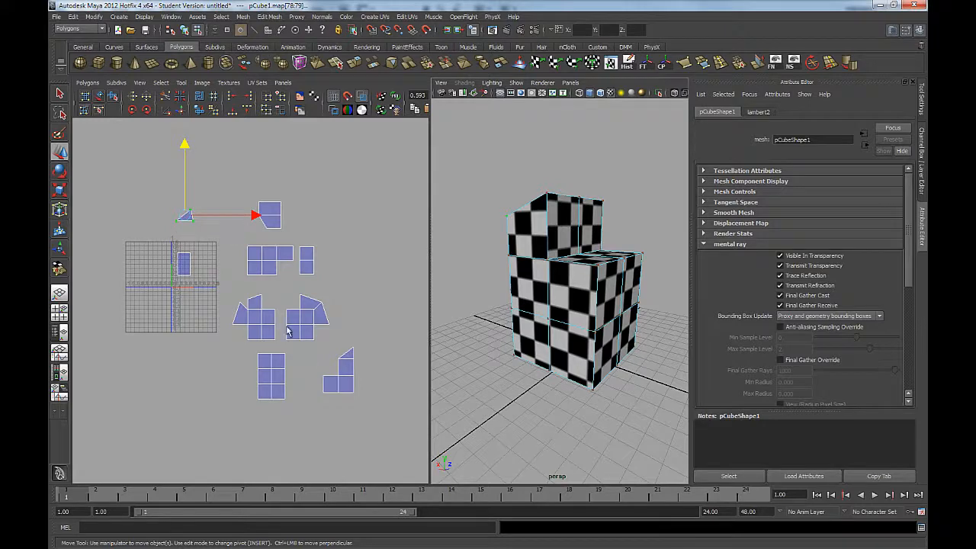
Move the triangular shell beside the cut-corner shell, and the rectangular shell from the grid beside the two-square shell.
scroll(366, 327, "up", 5)
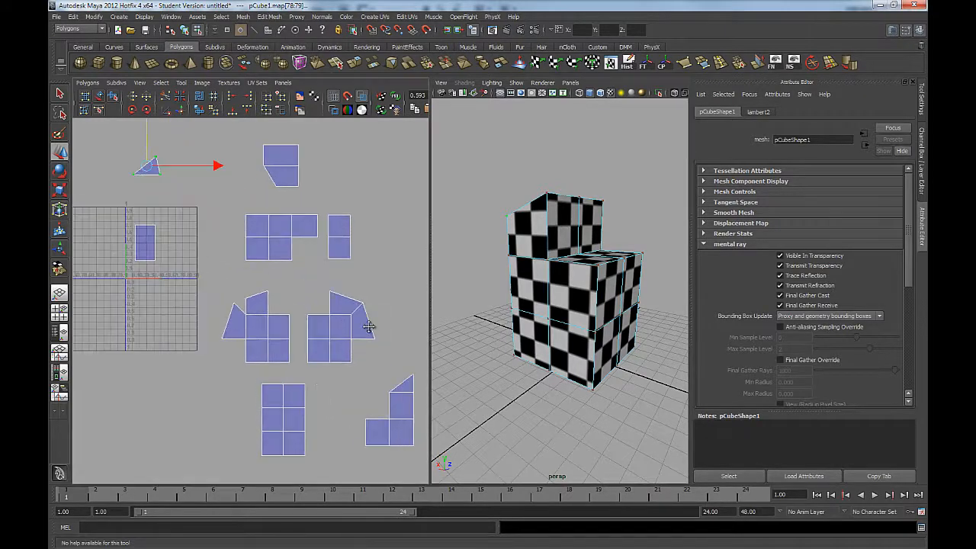
key("space")
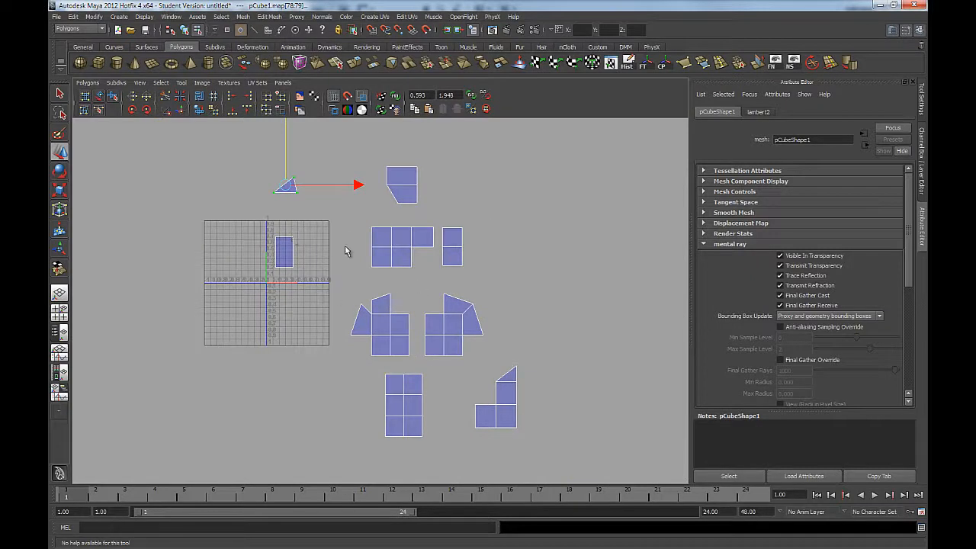
left_click_drag(287, 190, 455, 189)
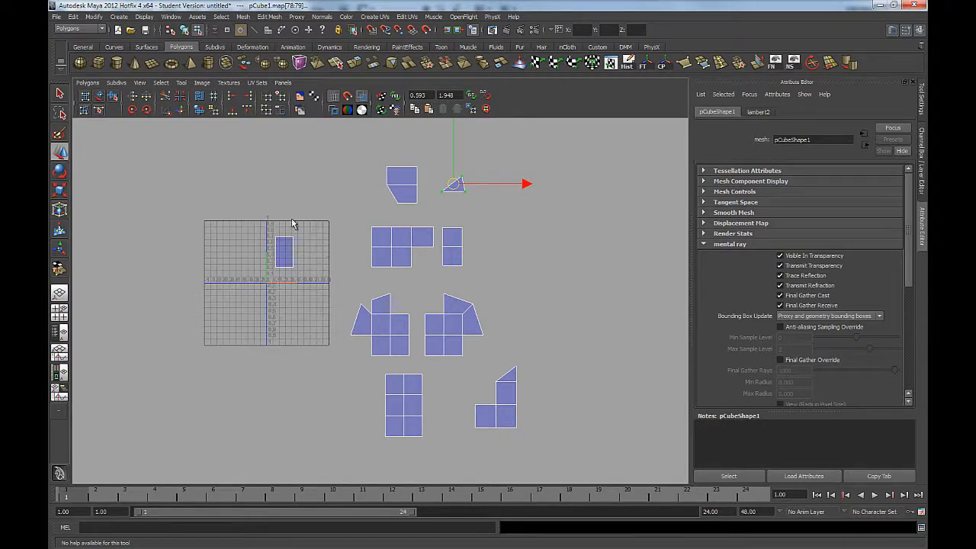
left_click(284, 252)
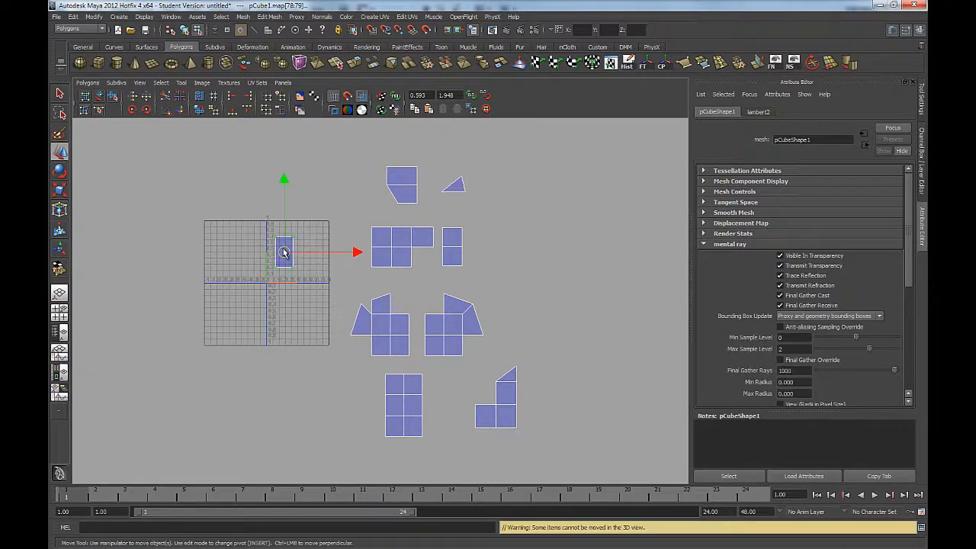
left_click_drag(481, 246, 473, 244)
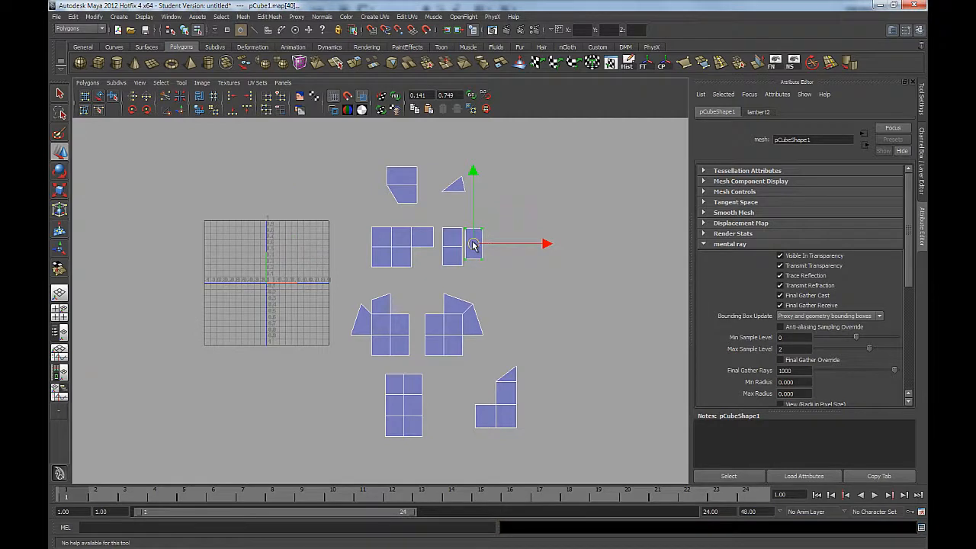
Move the L-shaped shell with the slanted tip up against the narrow rectangular shell.
left_click(490, 390)
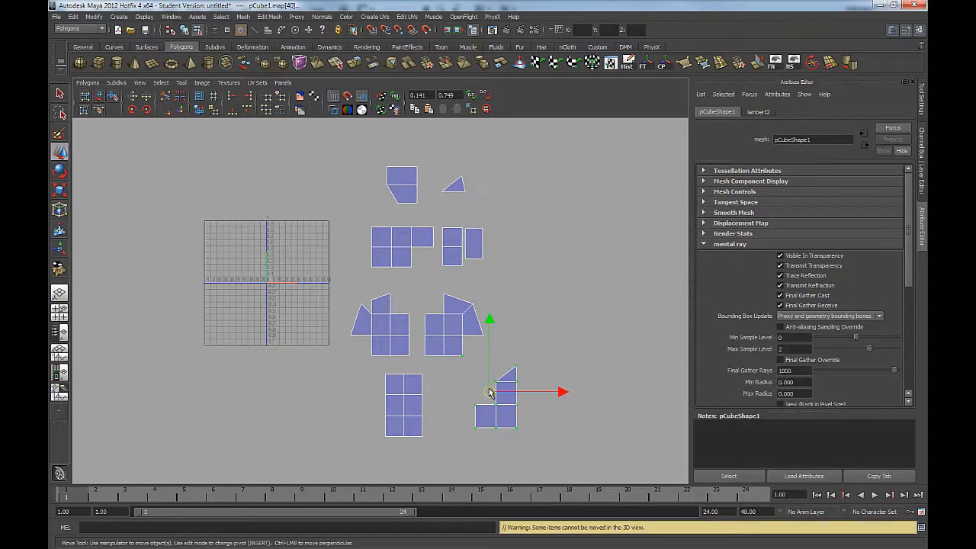
left_click_drag(490, 390, 483, 269)
left_click_drag(489, 307, 495, 431)
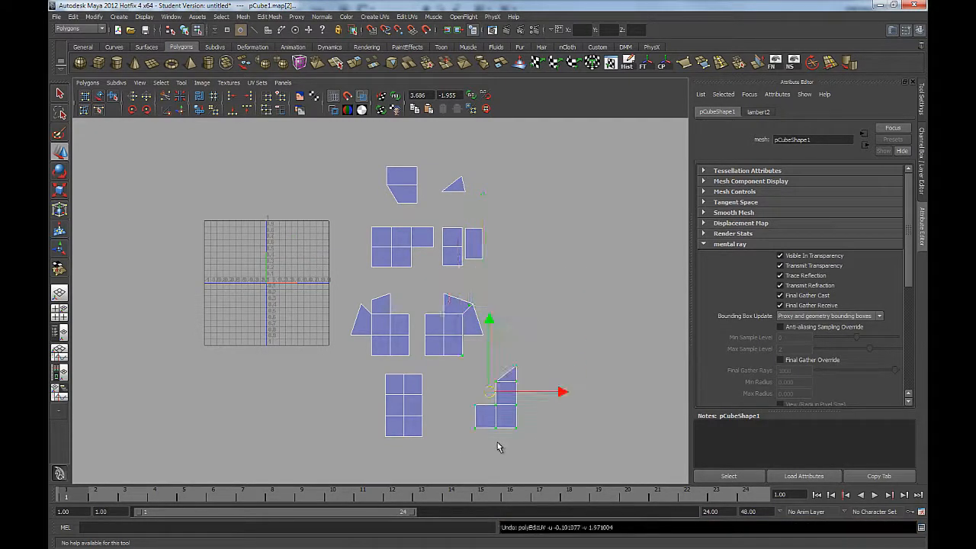
left_click_drag(452, 352, 487, 260)
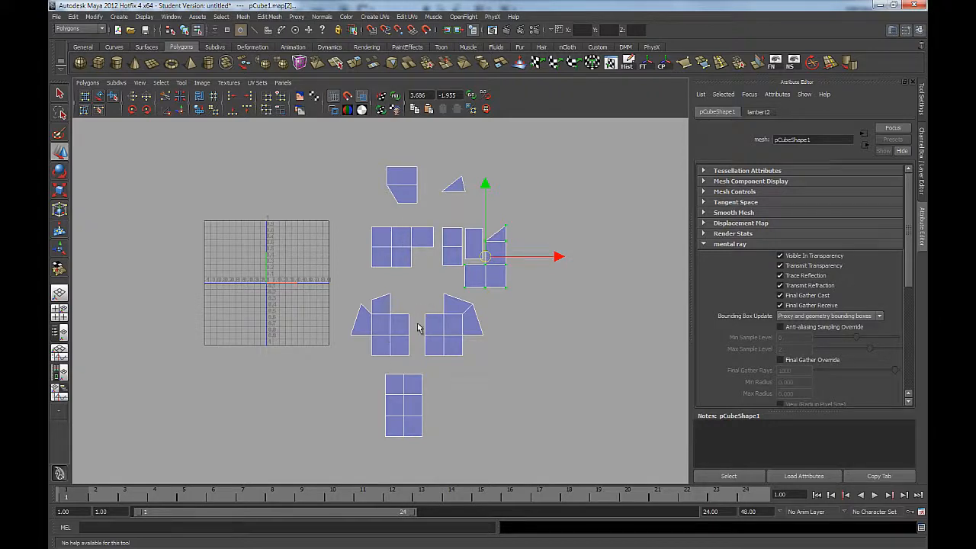
Select the two mirrored side shells and move them away from the other shells to clear space.
middle_click_drag(481, 375, 438, 330, "alt")
left_click_drag(298, 313, 453, 251)
left_click_drag(374, 279, 515, 375)
Move the six-square shell directly beneath the five-square shell and align their outer edges.
left_click_drag(319, 318, 403, 427)
left_click_drag(361, 365, 343, 272)
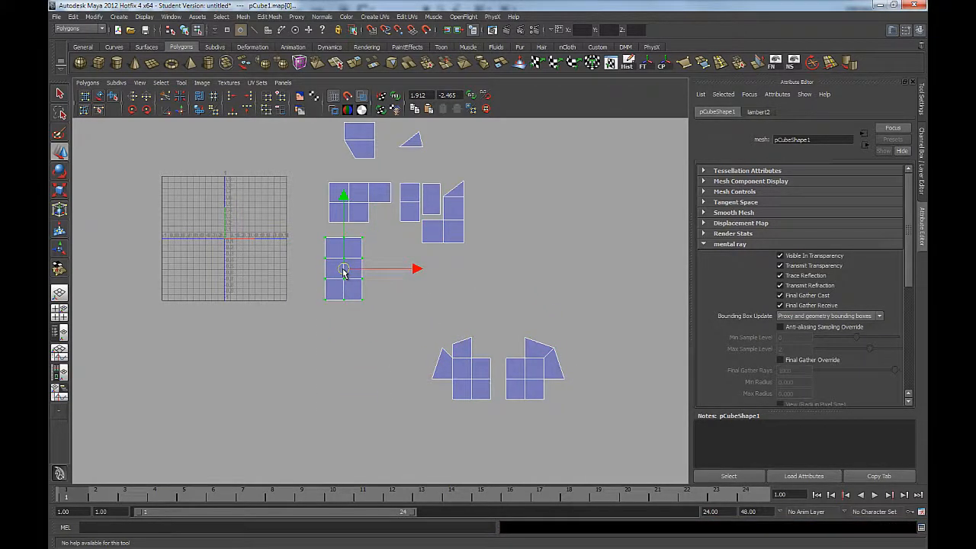
key("r")
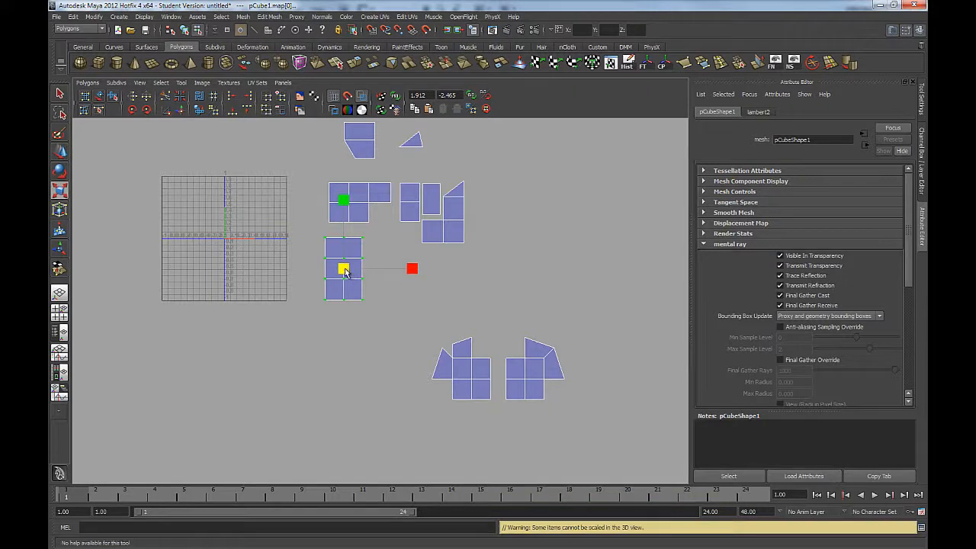
key("w")
left_click_drag(345, 271, 349, 261)
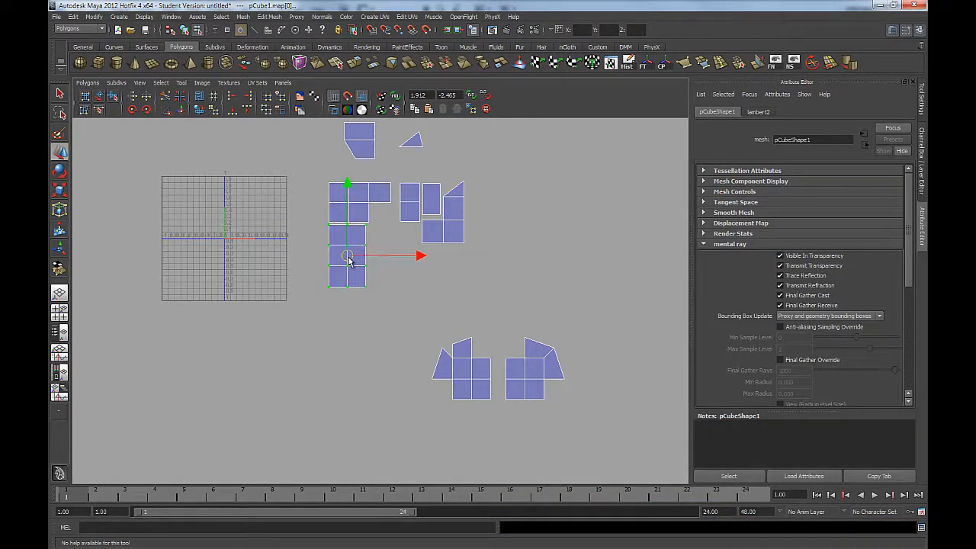
Place the cut-corner shell beside the six-square shell and flip its UVs in both the U and V directions.
middle_click_drag(350, 127, 332, 188, "alt")
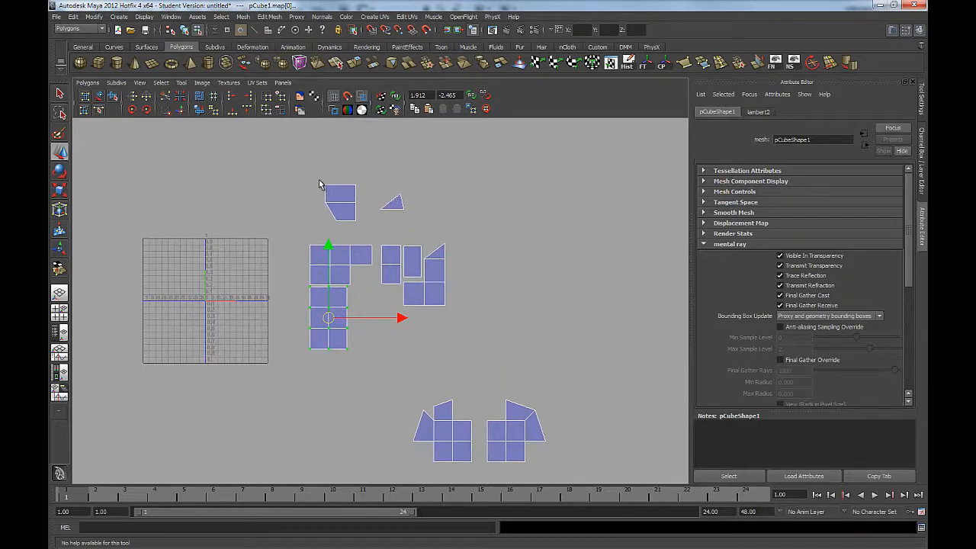
left_click_drag(320, 180, 364, 309)
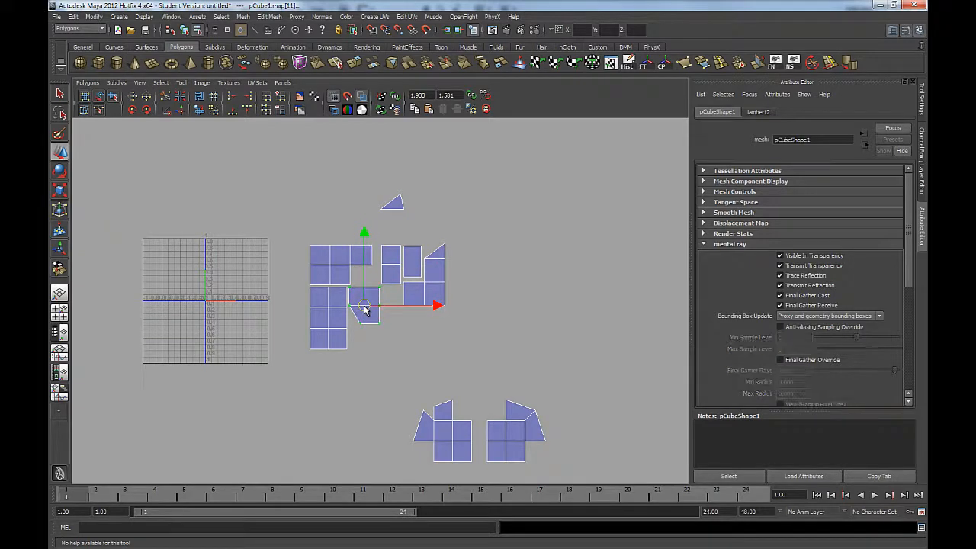
key("r")
key("e")
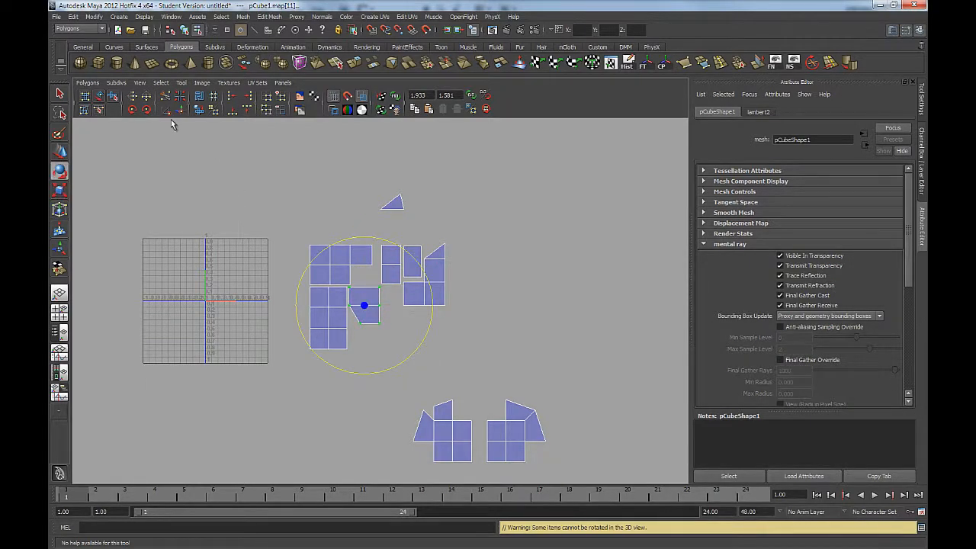
left_click(140, 100)
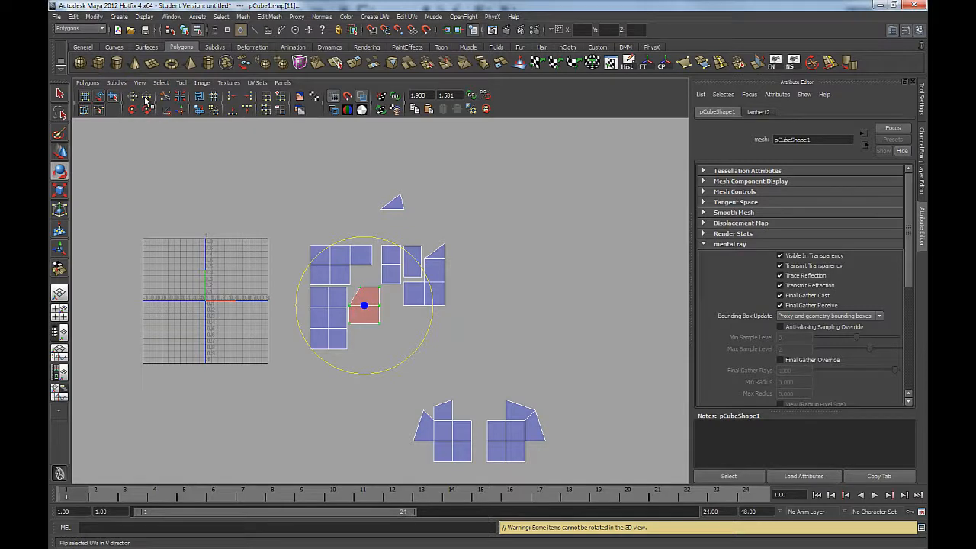
left_click(146, 100)
Move the triangular shell into the gap between the five-square shell and the cut-corner shell.
key("w")
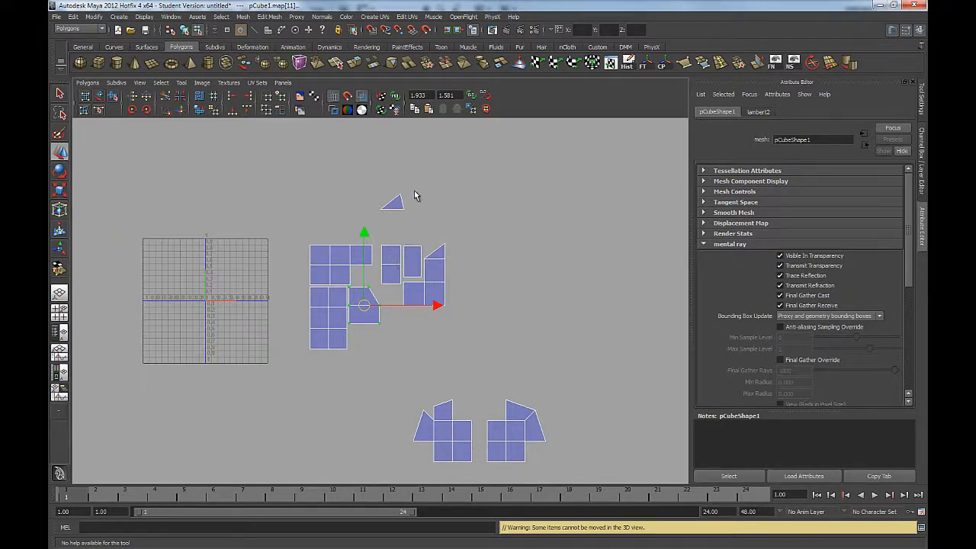
left_click(391, 204)
left_click_drag(391, 204, 364, 282)
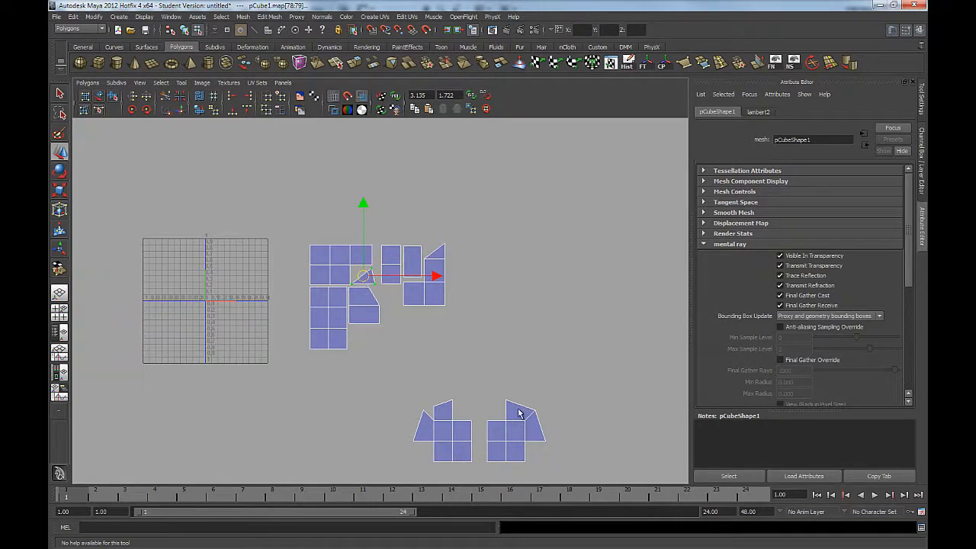
Move both mirrored side shells up beneath the packed shells, and fit one of them closely under the cut-corner shell.
left_click_drag(564, 394, 410, 477)
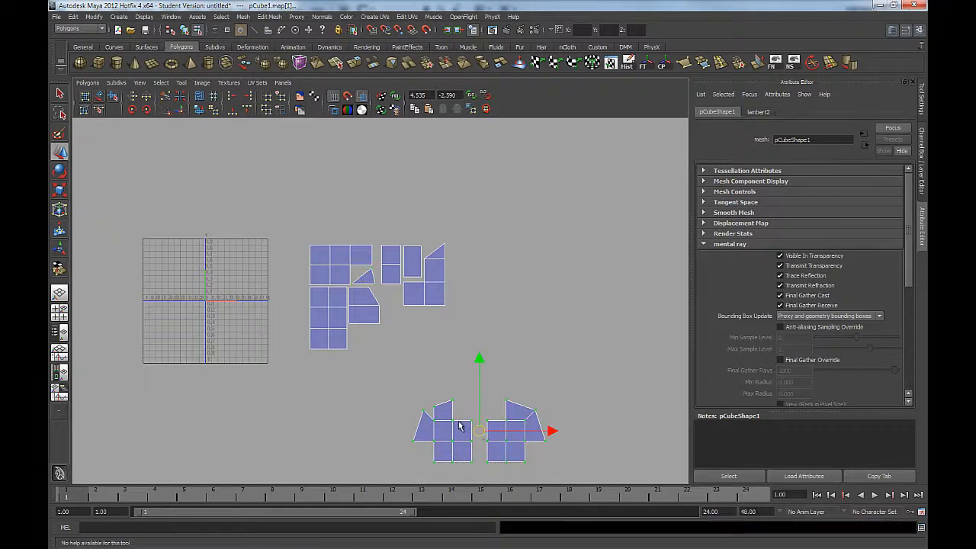
left_click_drag(459, 427, 373, 381)
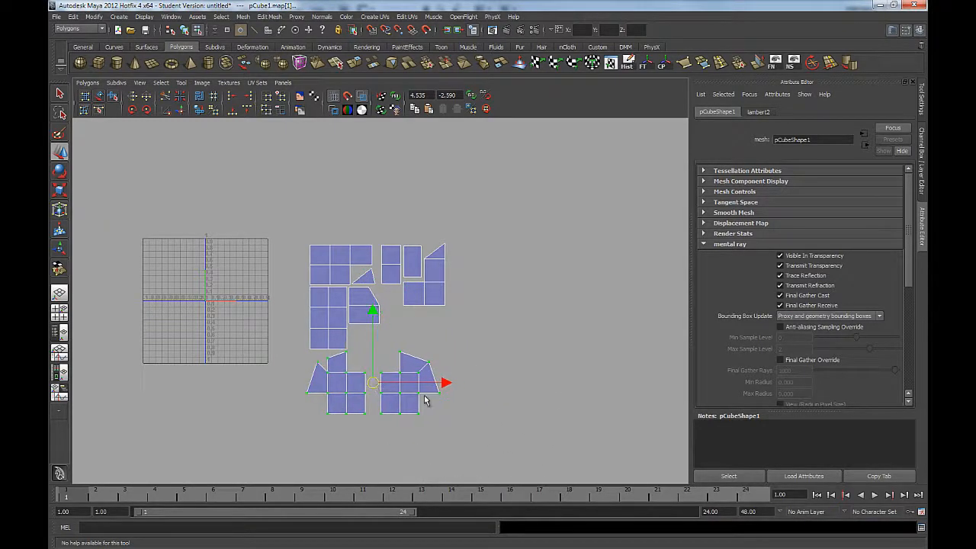
left_click_drag(451, 349, 376, 428)
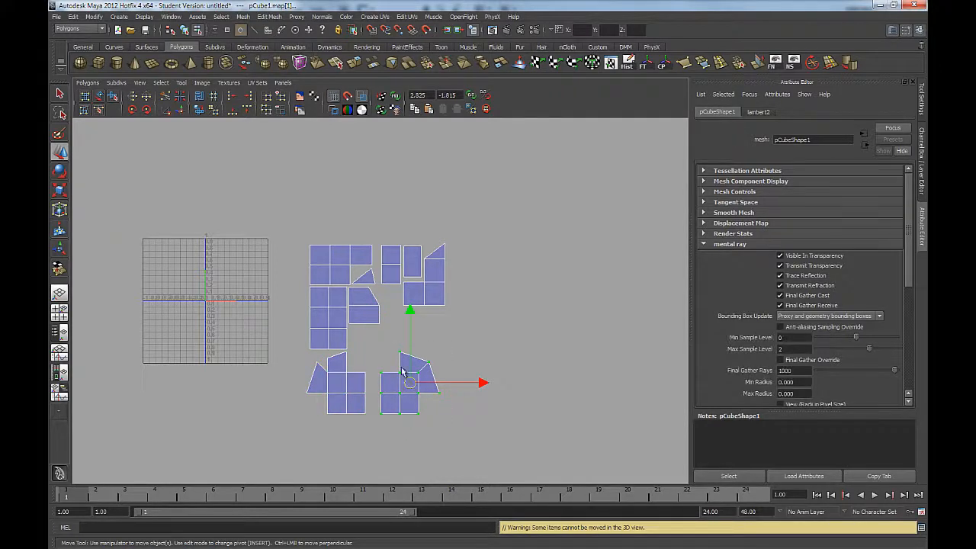
left_click_drag(403, 371, 390, 340)
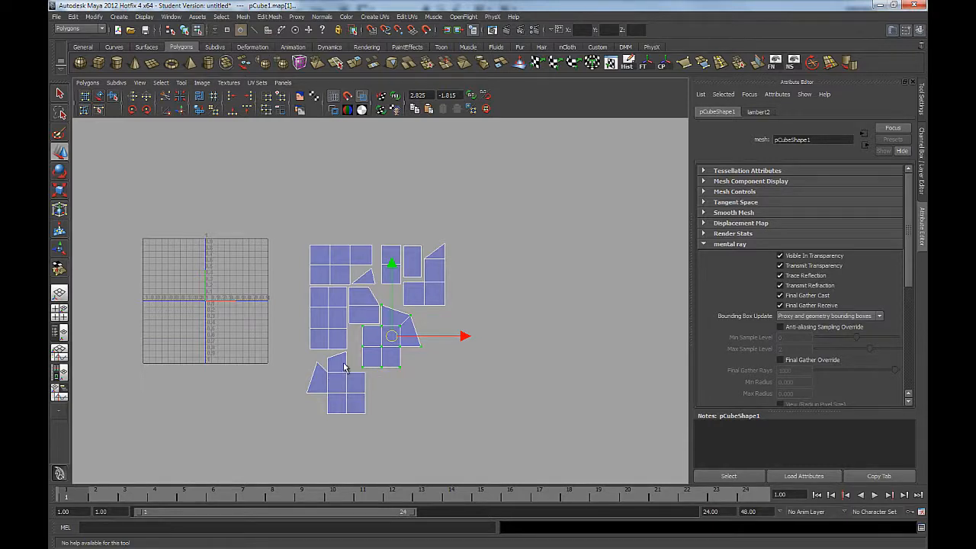
Select the UVs of all shells and move them together over the UV grid.
left_click_drag(493, 449, 301, 236)
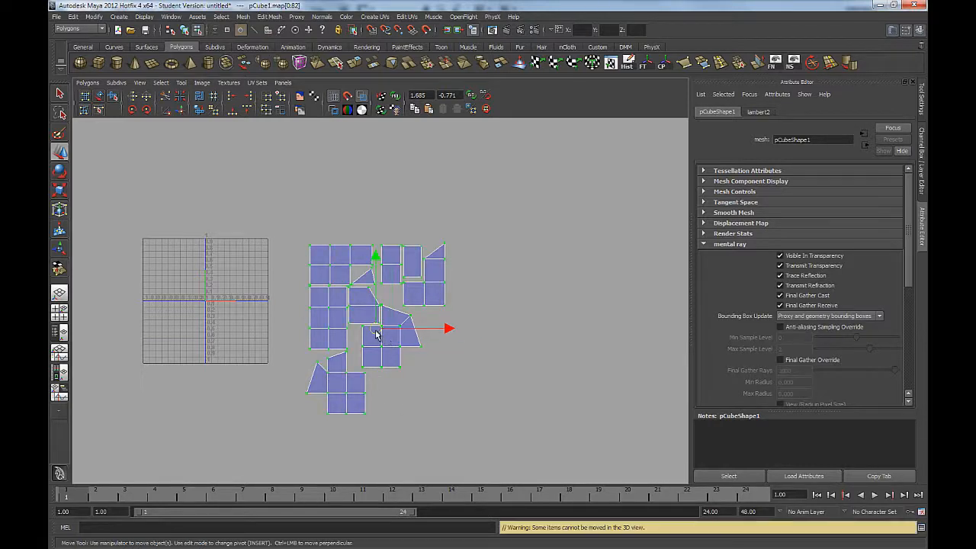
left_click_drag(376, 333, 242, 275)
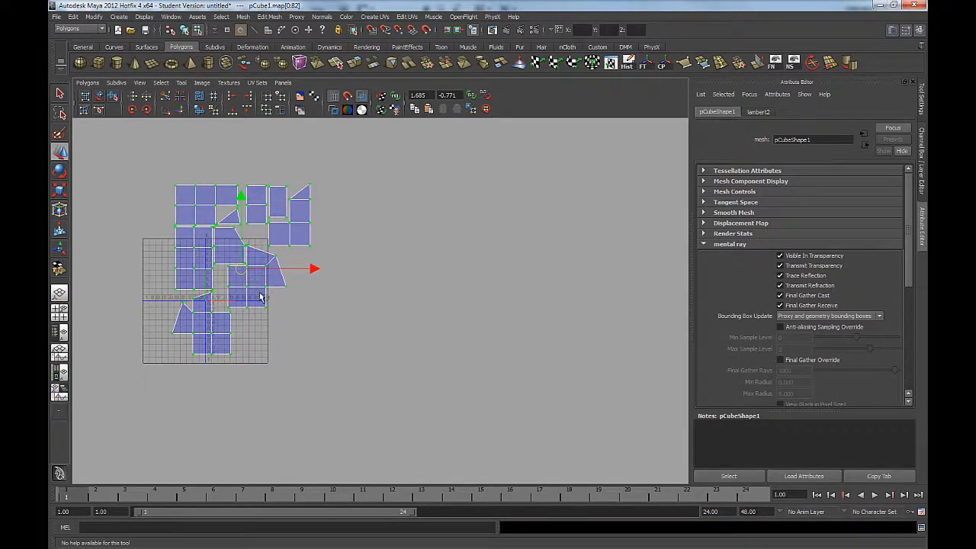
middle_click_drag(421, 289, 539, 297, "alt")
right_click_drag(444, 241, 554, 332, "alt")
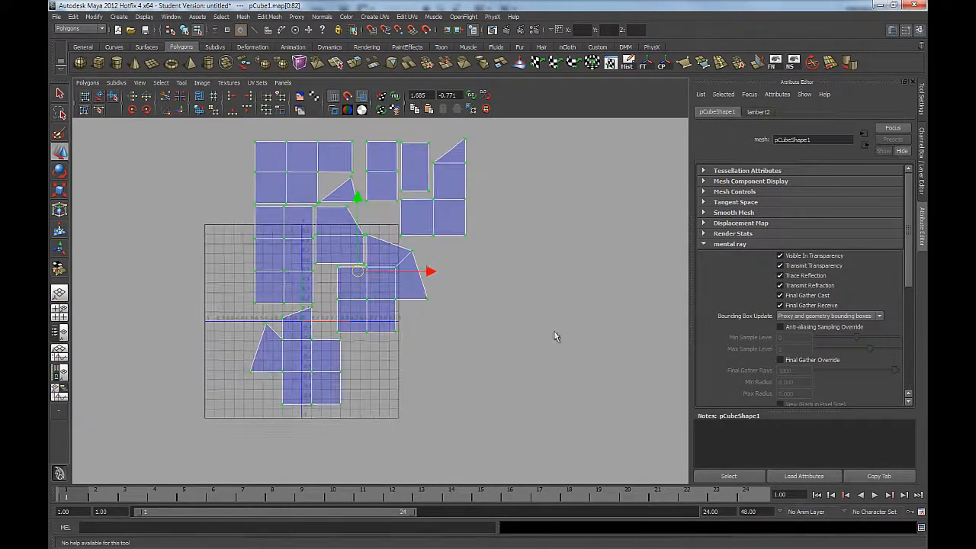
middle_click_drag(530, 280, 566, 301, "alt")
Turn off Retain component spacing, enable grid snapping and try to snap all the selected UVs to a grid point.
left_click(920, 99)
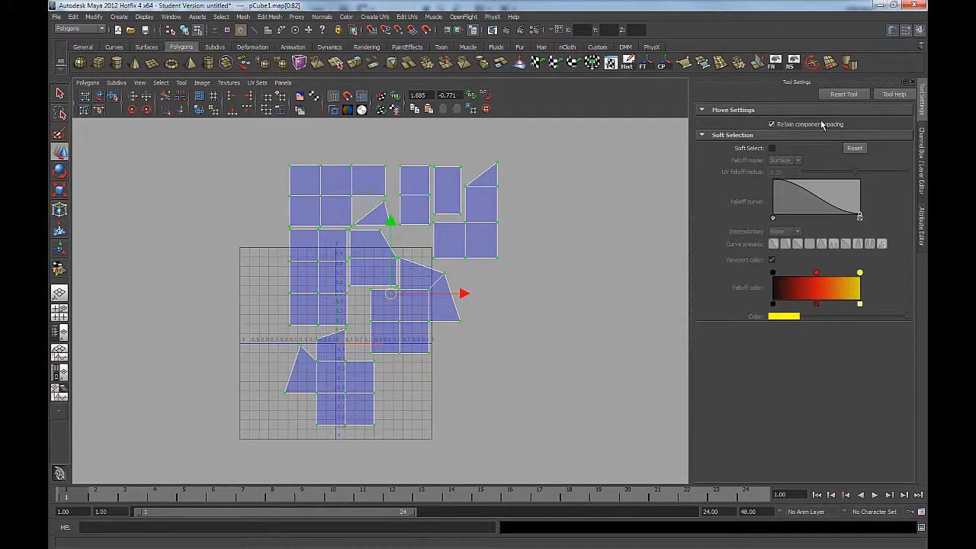
mouse_move(394, 299)
left_mouse_down()
mouse_move(384, 320)
mouse_move(387, 307)
left_mouse_up()
left_click(771, 123)
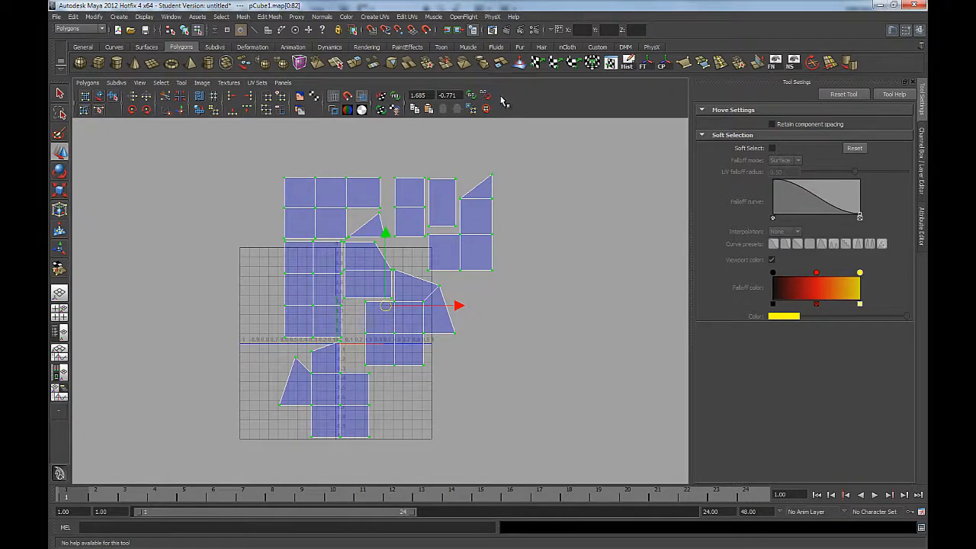
left_click(375, 30)
left_click_drag(384, 307, 384, 298)
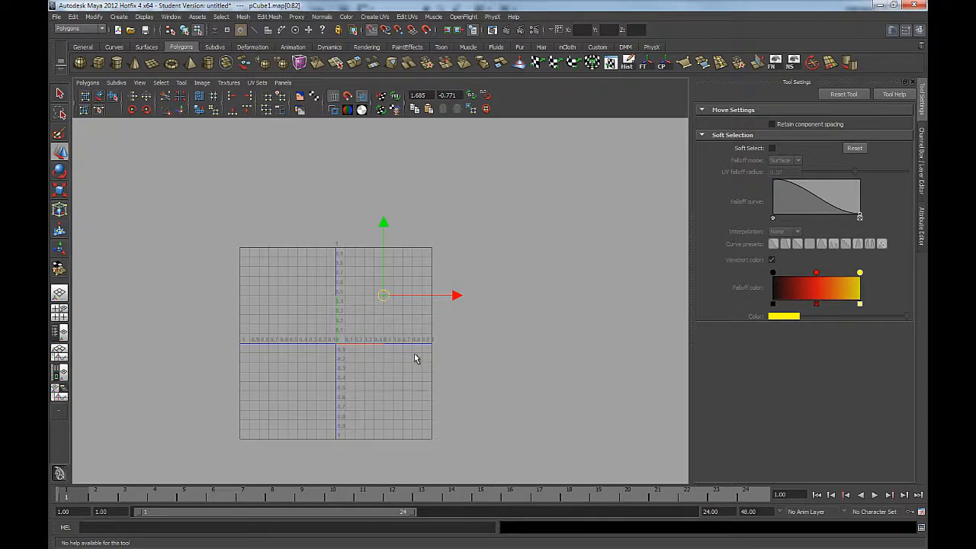
Undo the last snap and, with Retain component spacing on, snap all shells together to the grid point at 0.5, 0.5.
key("ctrl+z")
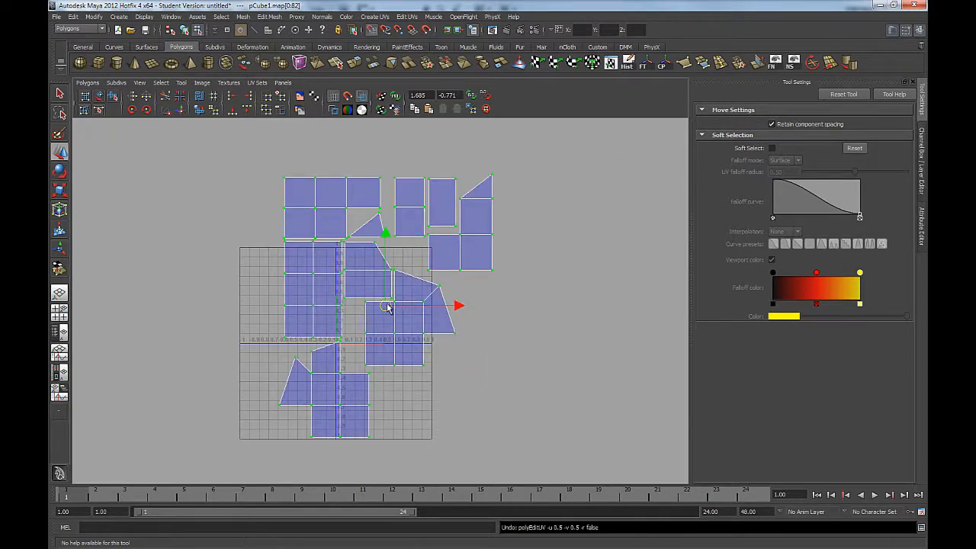
mouse_move(387, 305)
left_mouse_down()
mouse_move(366, 312)
mouse_move(385, 300)
left_mouse_up()
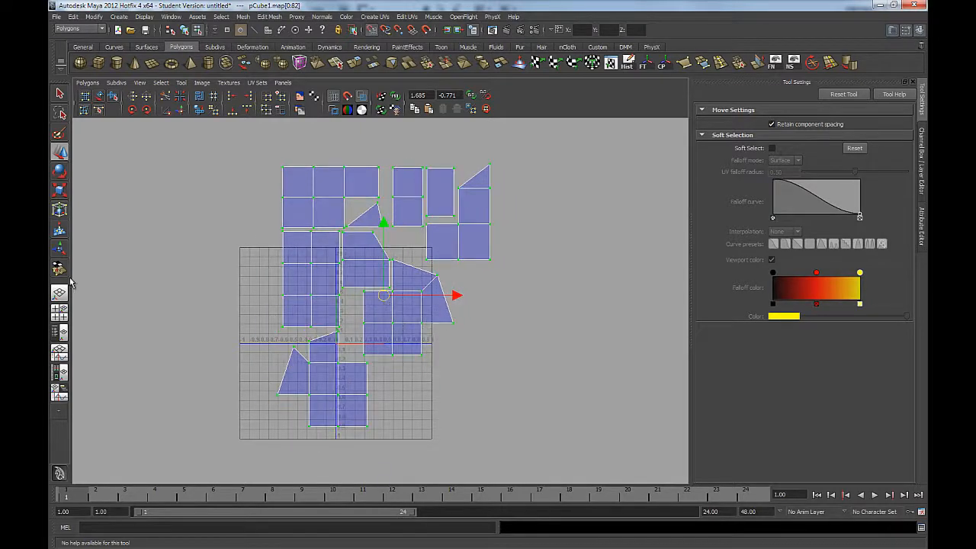
Scale all the UV shells down together uniformly until they fit the height of the 0-to-1 UV square.
left_click(60, 190)
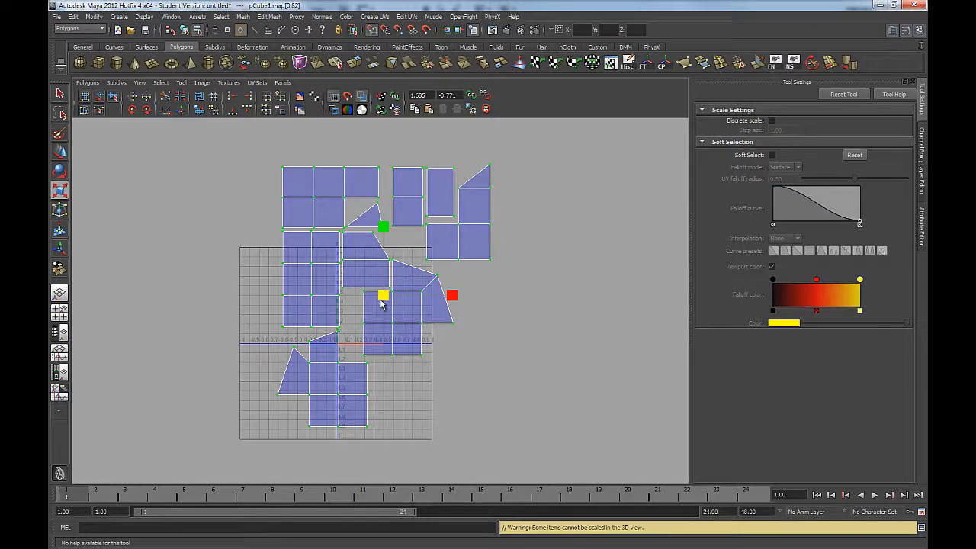
left_click_drag(381, 303, 338, 308)
scroll(394, 307, "up", 4)
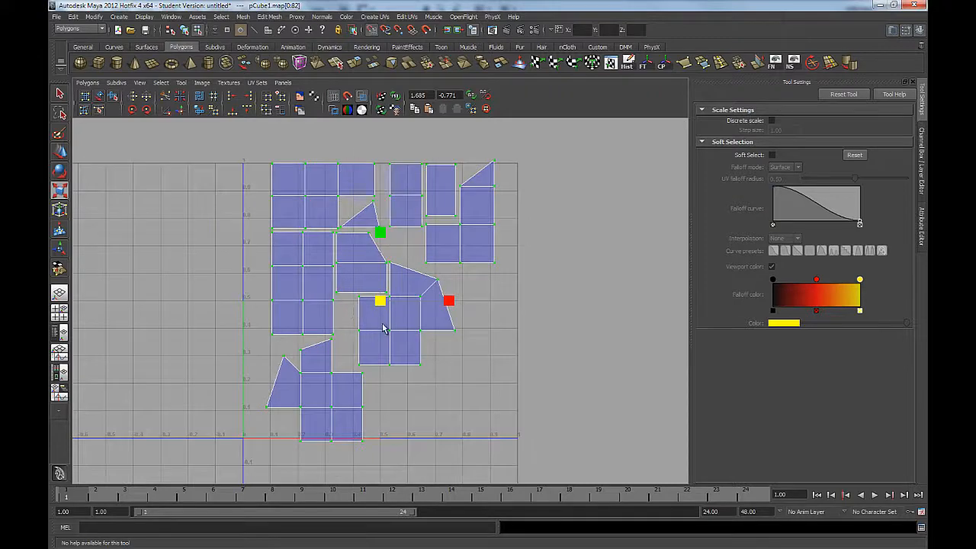
left_click_drag(375, 304, 375, 304)
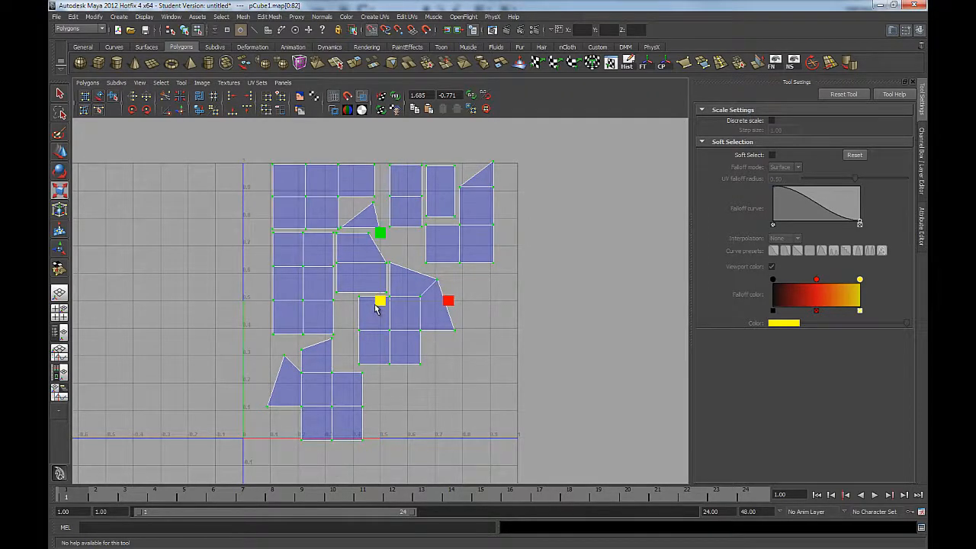
middle_click_drag(525, 272, 490, 267, "alt")
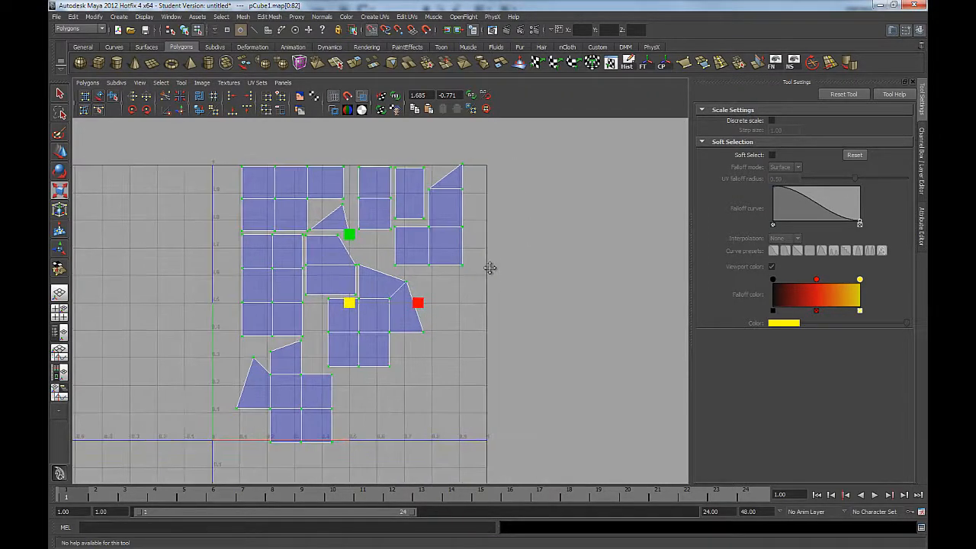
Move all the shells together horizontally so the outermost ones line up with the U = 0 edge of the UV square.
key("w")
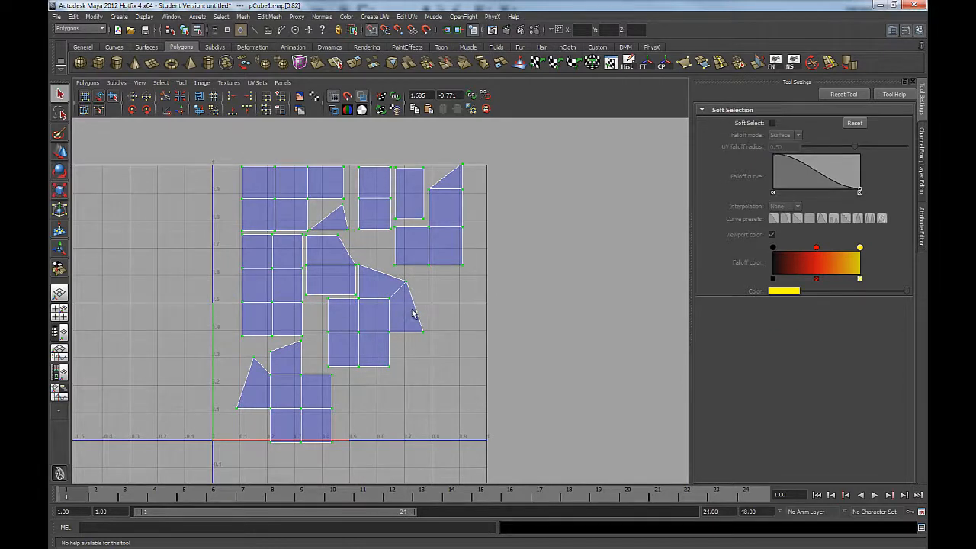
left_click_drag(423, 305, 410, 305)
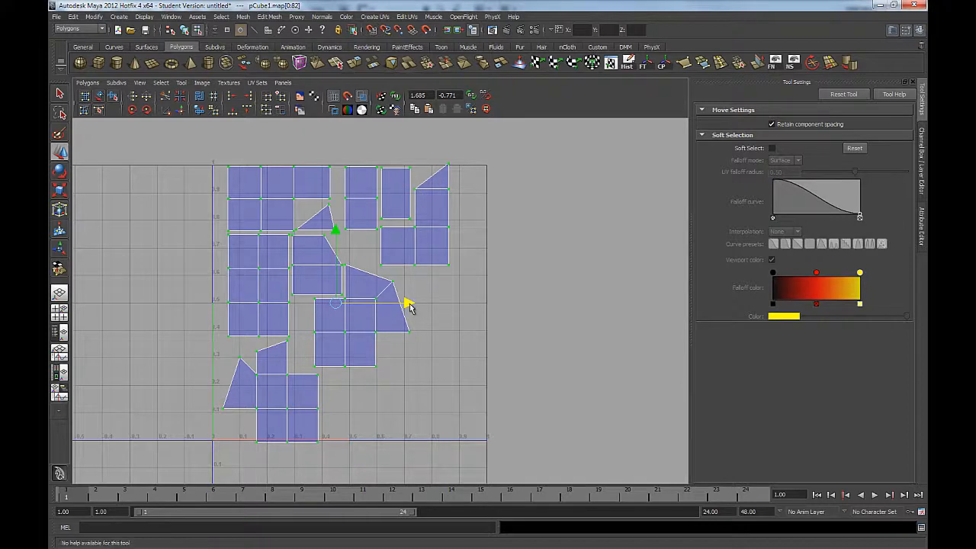
left_click_drag(409, 305, 395, 305)
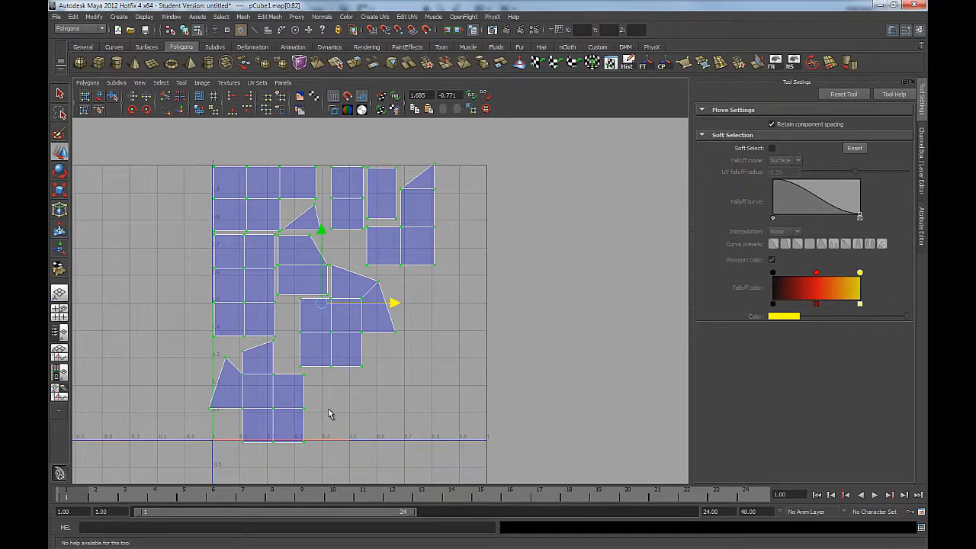
Select the lowest shell with the triangular flap, nudge it fully inside the lower corner of the UV square, and deselect it.
left_click_drag(201, 455, 310, 372)
left_click_drag(220, 363, 280, 336, "shift")
left_click_drag(257, 392, 262, 392)
left_click(272, 372)
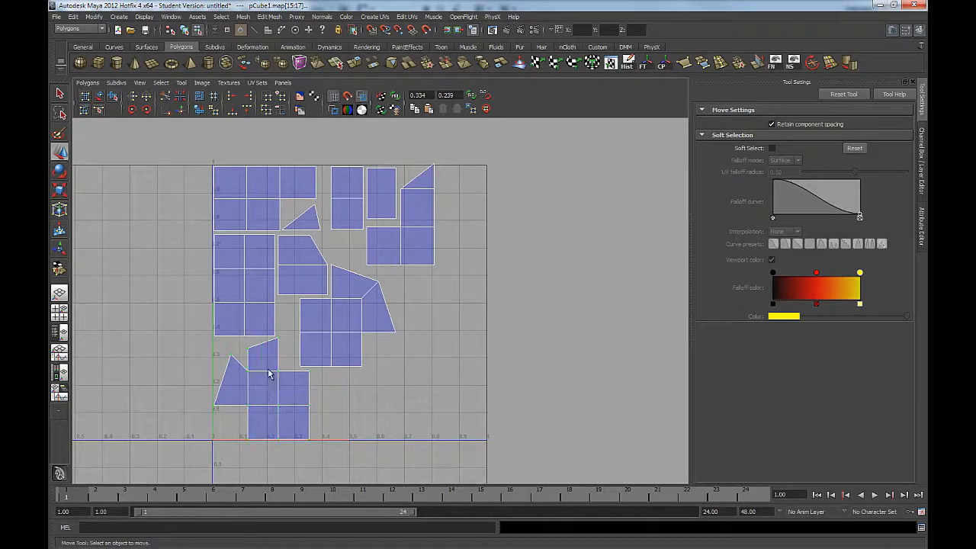
Select all UVs of the L-shaped shell with the slanted tip and move it past the V = 1 edge of the UV square.
middle_click_drag(322, 266, 393, 206, "alt")
scroll(393, 369, "up", 3)
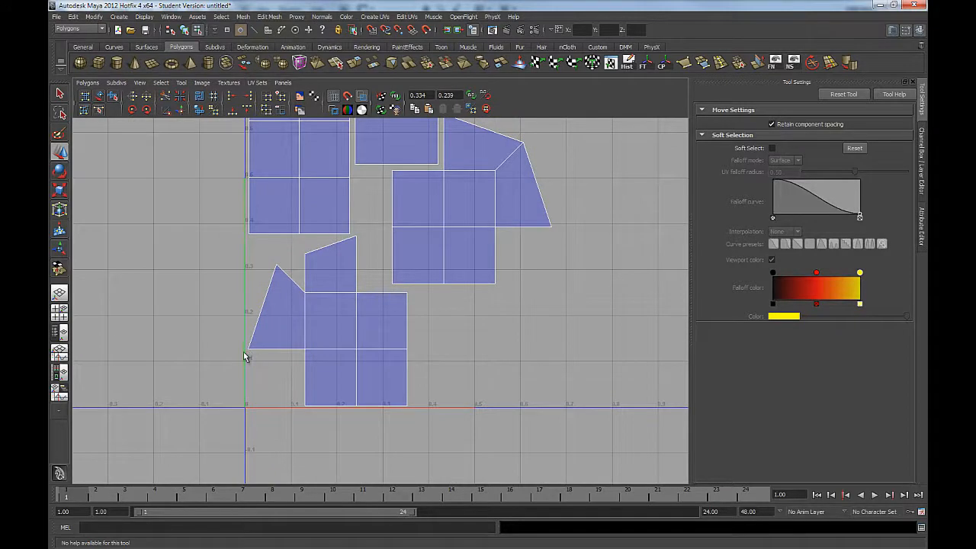
middle_click_drag(517, 216, 450, 338, "alt")
right_click_drag(449, 337, 453, 237, "alt")
middle_click_drag(506, 206, 436, 288, "alt")
right_click_drag(437, 289, 556, 370, "alt")
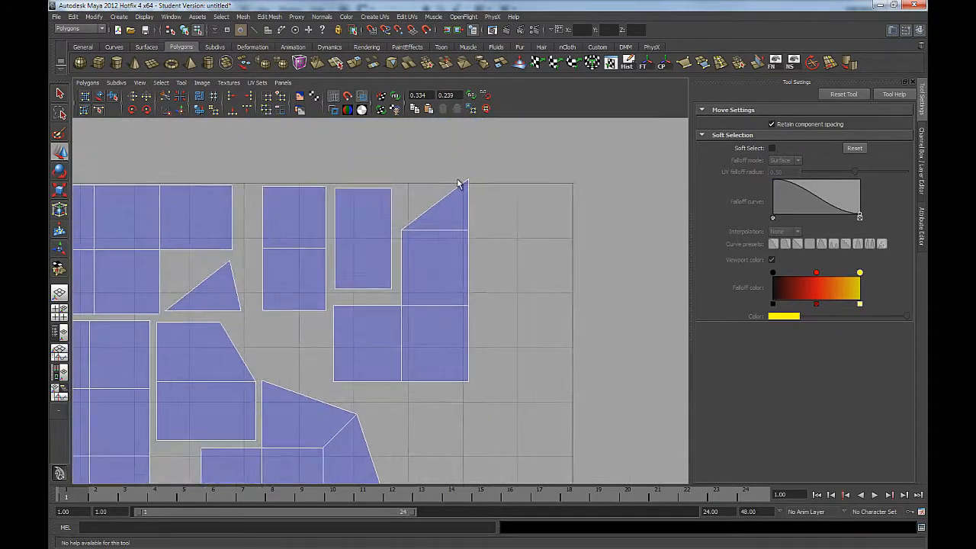
left_click_drag(482, 169, 394, 391)
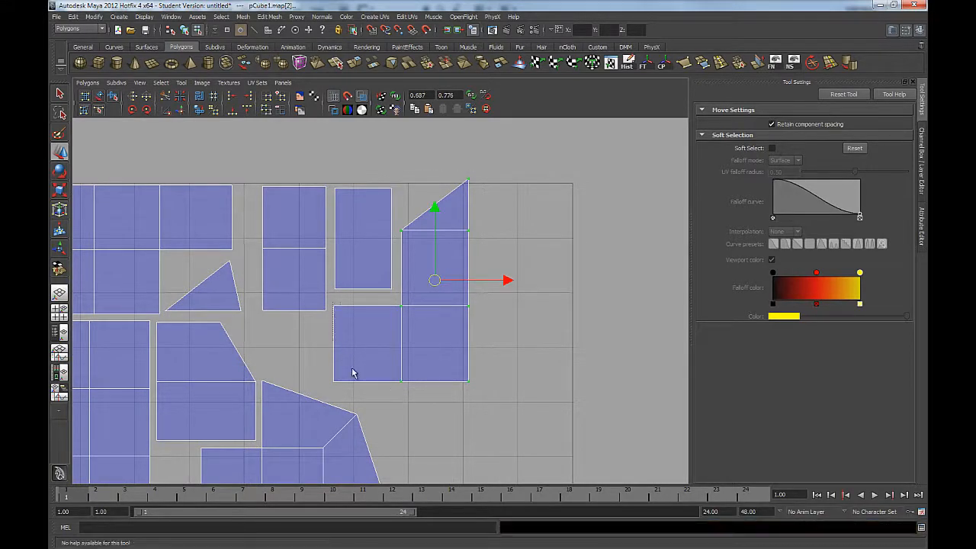
middle_click_drag(459, 299, 486, 288, "alt")
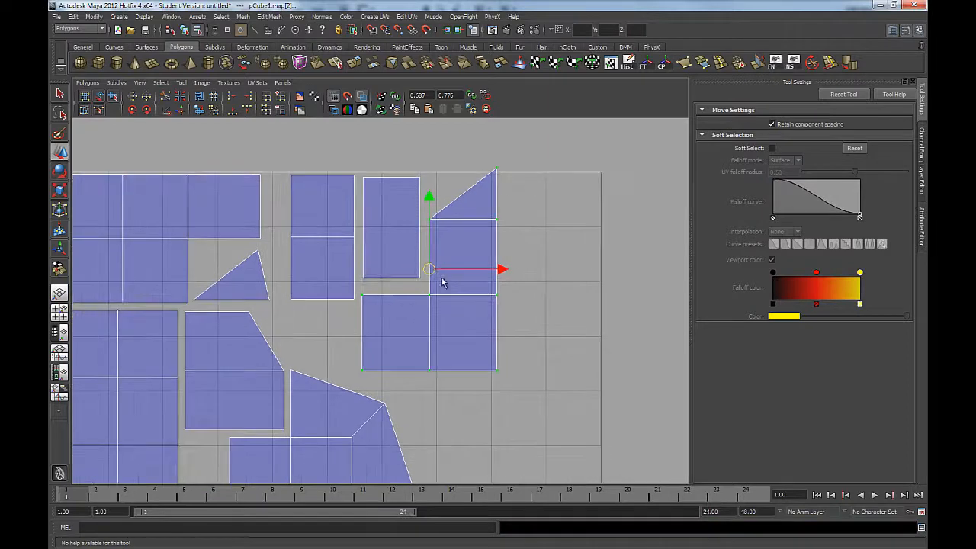
left_click_drag(427, 268, 438, 253)
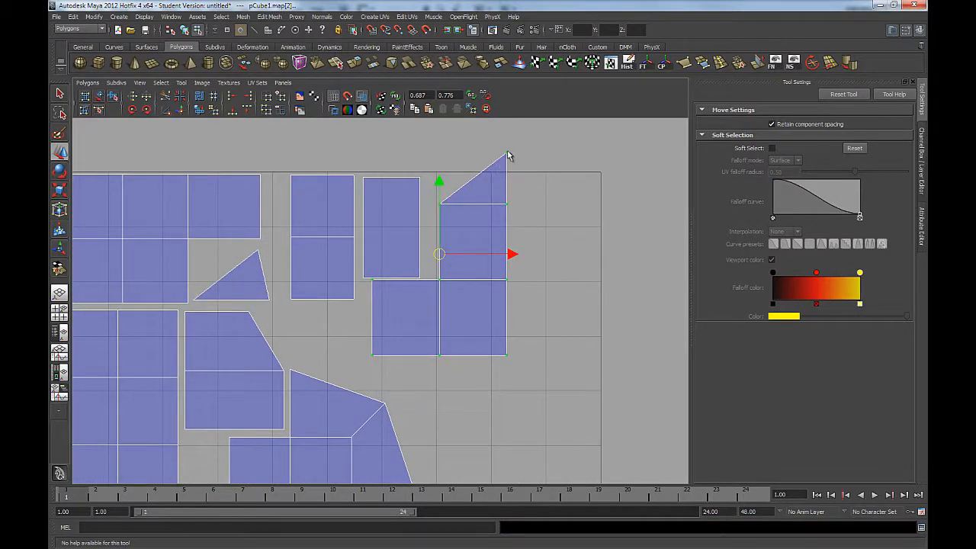
Check the shells against the 0-to-1 square, and move the L-shaped shell back until its tip lies inside the V = 1 edge.
right_click_drag(534, 308, 259, 219, "alt")
middle_click_drag(448, 358, 476, 262, "alt")
right_click_drag(476, 262, 290, 220, "alt")
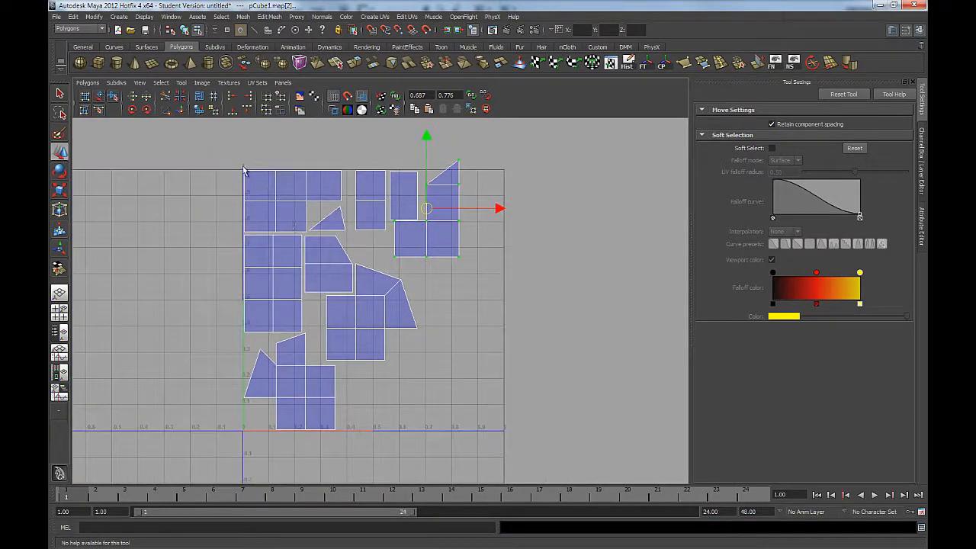
right_click_drag(468, 420, 211, 316, "alt")
middle_click_drag(212, 317, 288, 234, "alt")
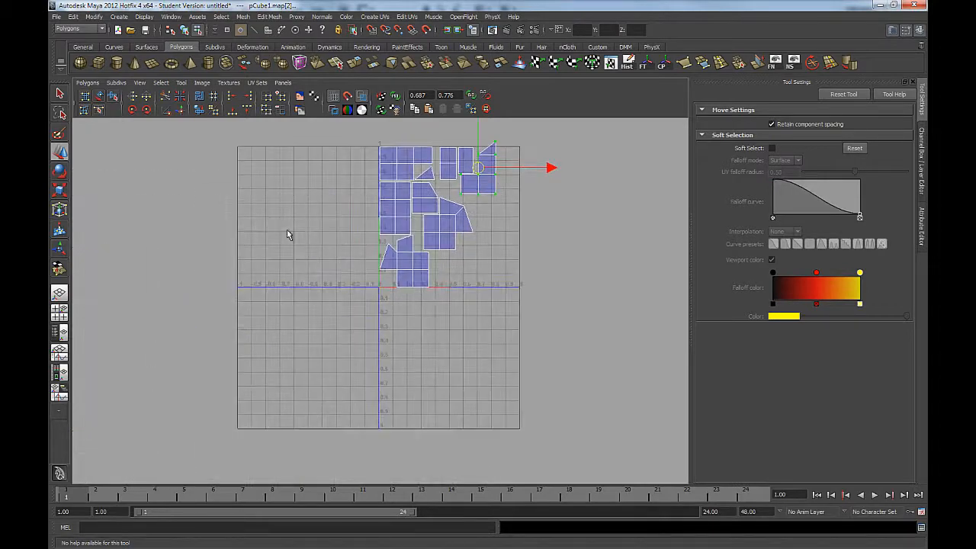
middle_click_drag(493, 276, 408, 357, "alt")
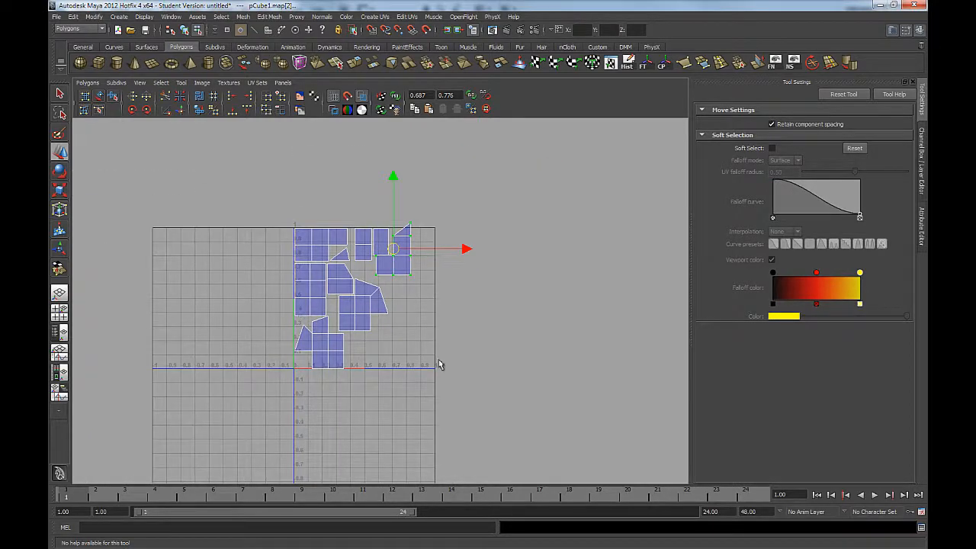
middle_click_drag(392, 285, 374, 289, "alt")
right_click_drag(374, 303, 473, 353, "alt")
middle_click_drag(384, 274, 444, 282, "alt")
left_click_drag(431, 217, 425, 233)
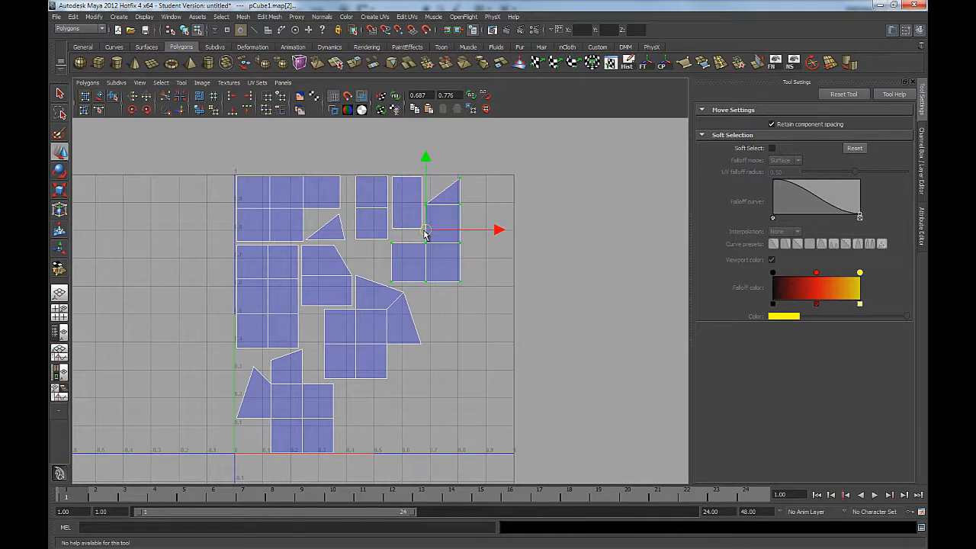
Try moving the L-shaped shell over the narrow rectangular shell, and undo that move.
middle_click_drag(437, 300, 450, 281, "alt")
right_click_drag(490, 352, 526, 361, "alt")
middle_click_drag(432, 371, 353, 477, "alt")
right_click_drag(463, 405, 521, 413, "alt")
left_click_drag(388, 260, 329, 262)
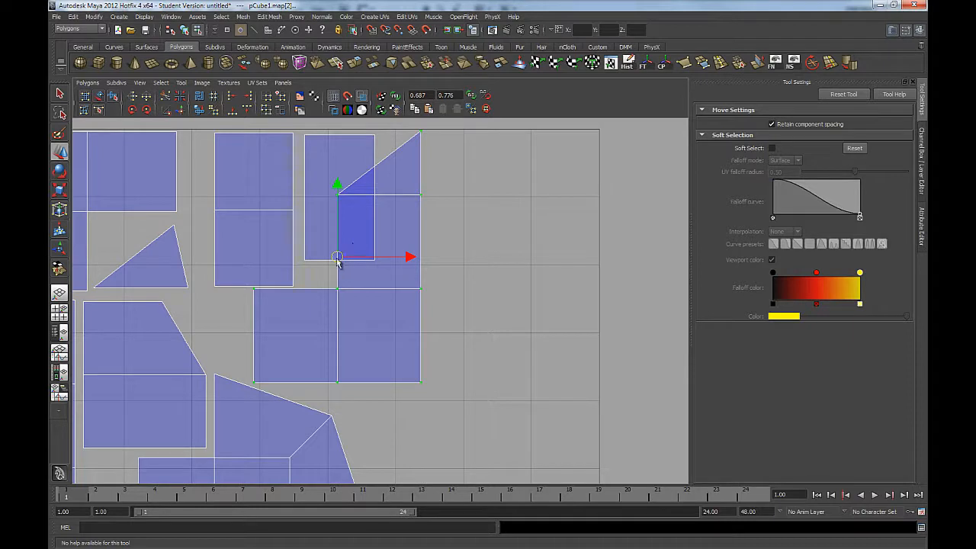
key("ctrl+z")
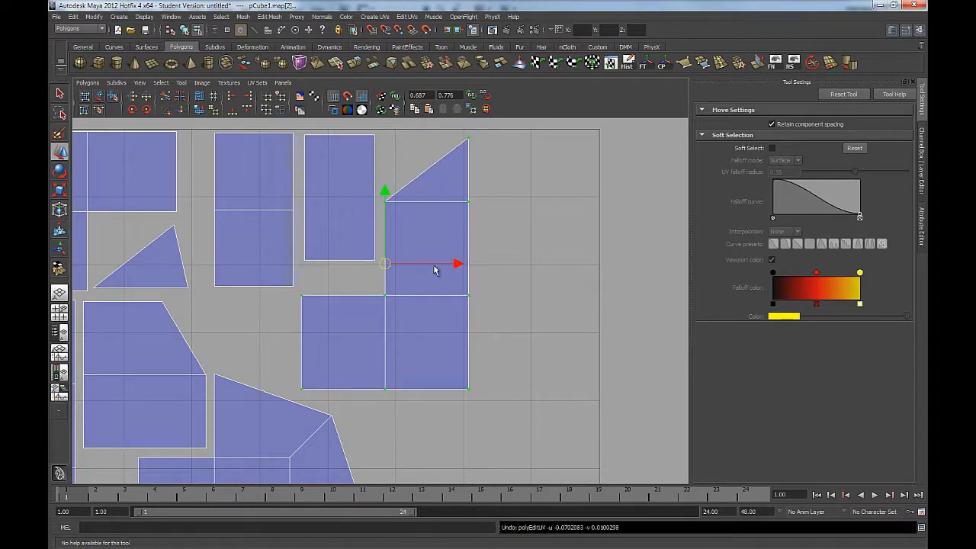
Place the L-shaped shell close beside the narrow rectangular shell without overlap, using the side-by-side UV and perspective layout.
mouse_move(457, 263)
left_mouse_down()
mouse_move(442, 264)
mouse_move(451, 264)
left_mouse_up()
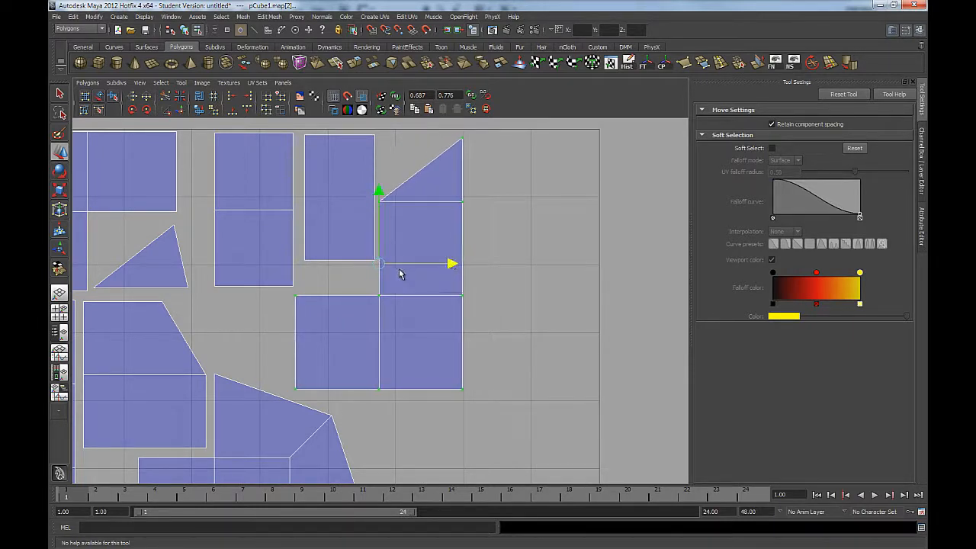
left_click_drag(374, 262, 358, 253)
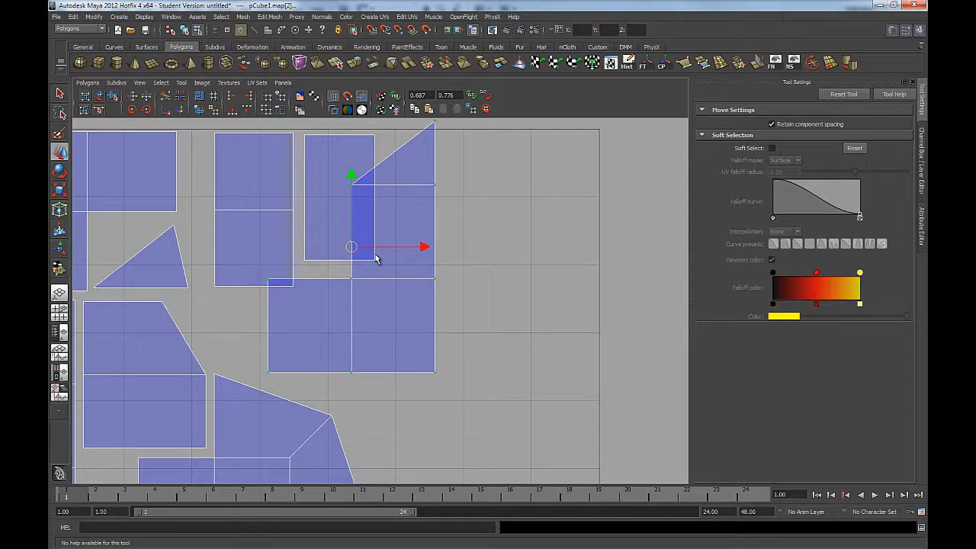
key("space")
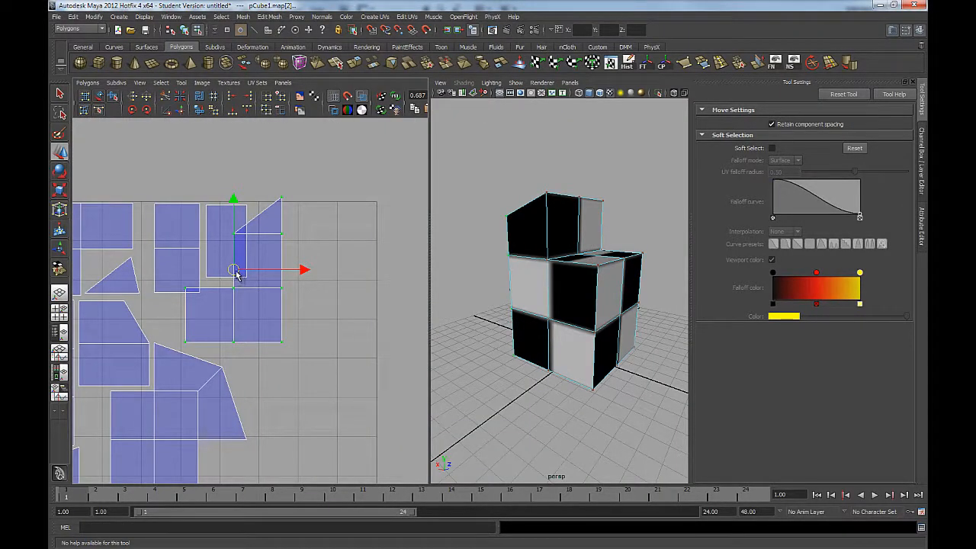
left_click_drag(236, 272, 254, 283)
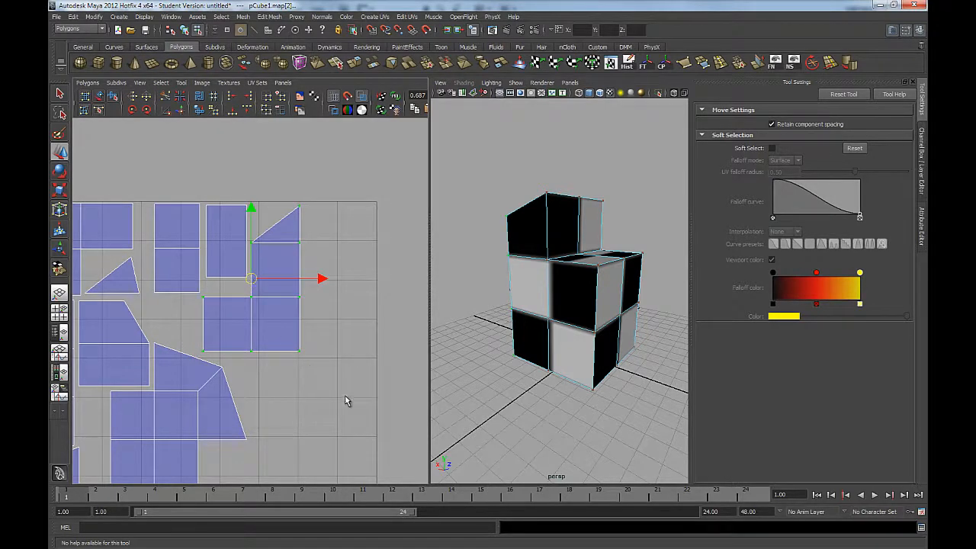
Return to object mode and select the whole cube model in the perspective view, viewing its checkers from other angles.
right_click_drag(345, 396, 274, 367, "alt")
middle_click_drag(273, 361, 353, 305, "alt")
right_click_drag(355, 305, 278, 300, "alt")
middle_click_drag(348, 329, 345, 301, "alt")
left_click(344, 305)
right_click_drag(518, 297, 544, 286)
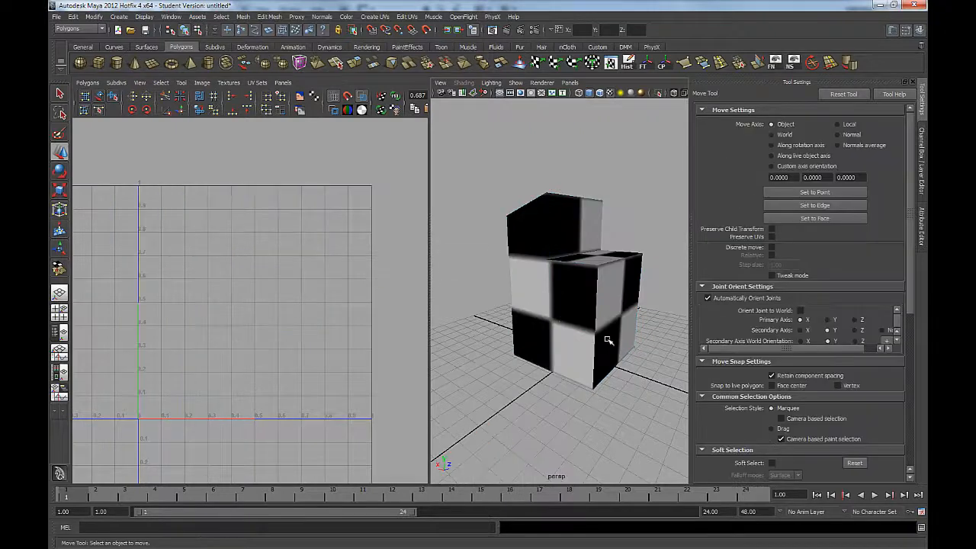
right_click_drag(608, 340, 568, 319, "alt")
left_click_drag(599, 296, 489, 301, "alt")
left_click(565, 307)
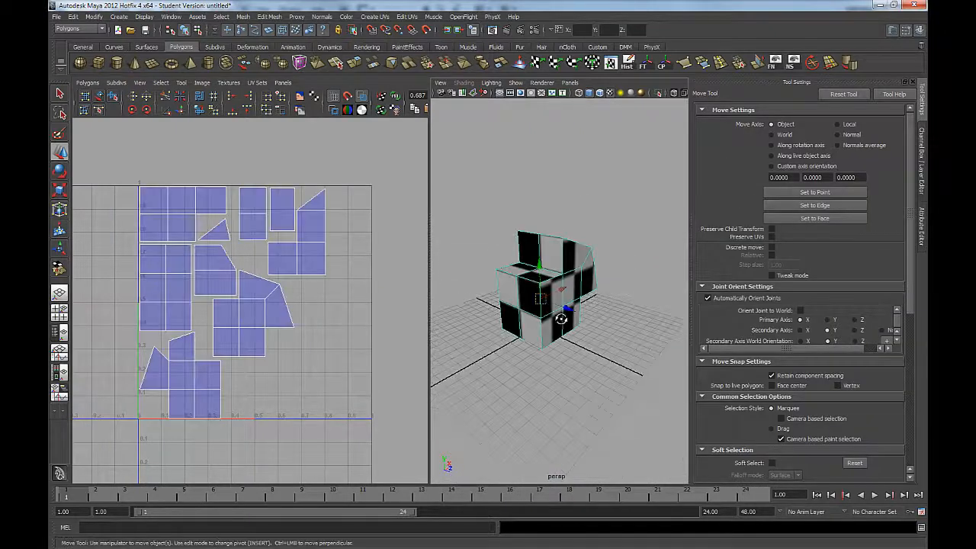
left_click_drag(561, 315, 581, 314, "alt")
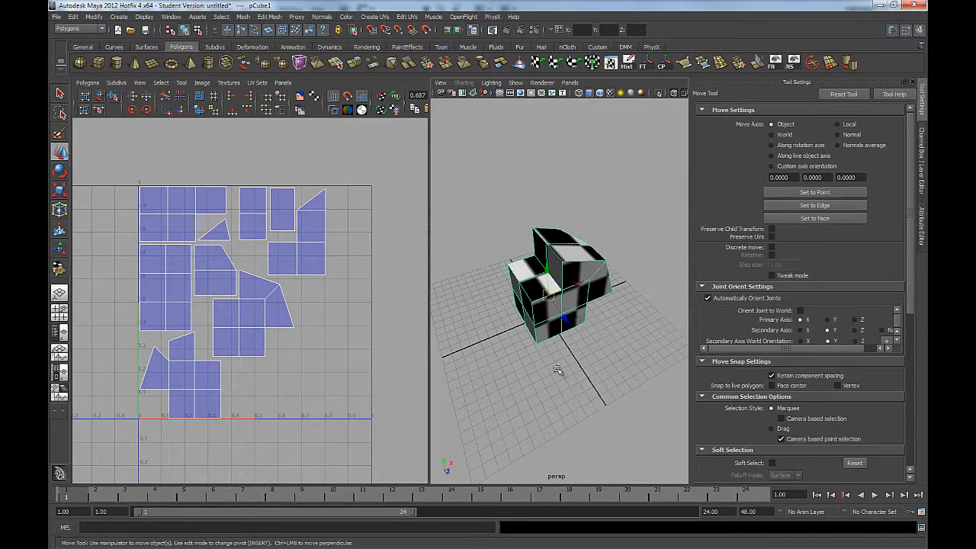
left_click_drag(526, 280, 526, 275, "alt")
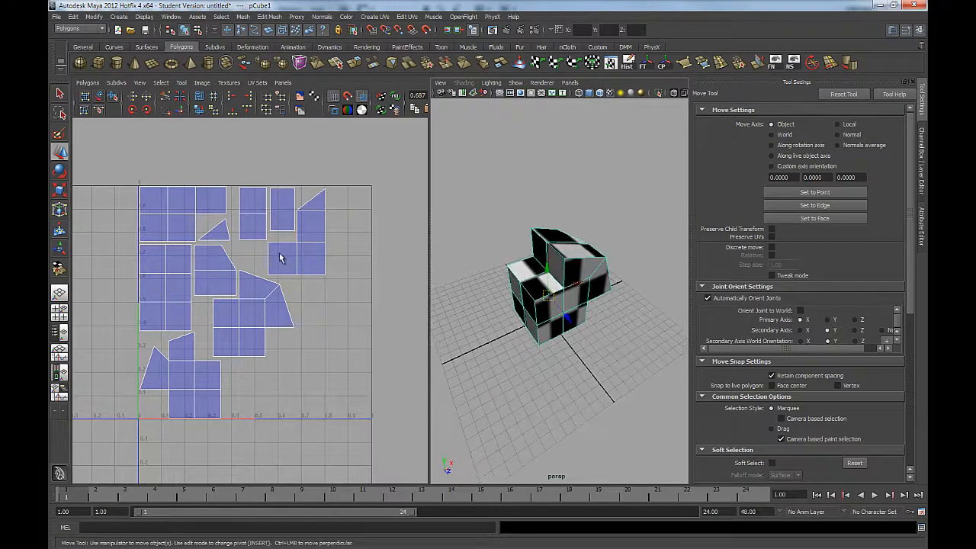
scroll(800, 305, "down", 5)
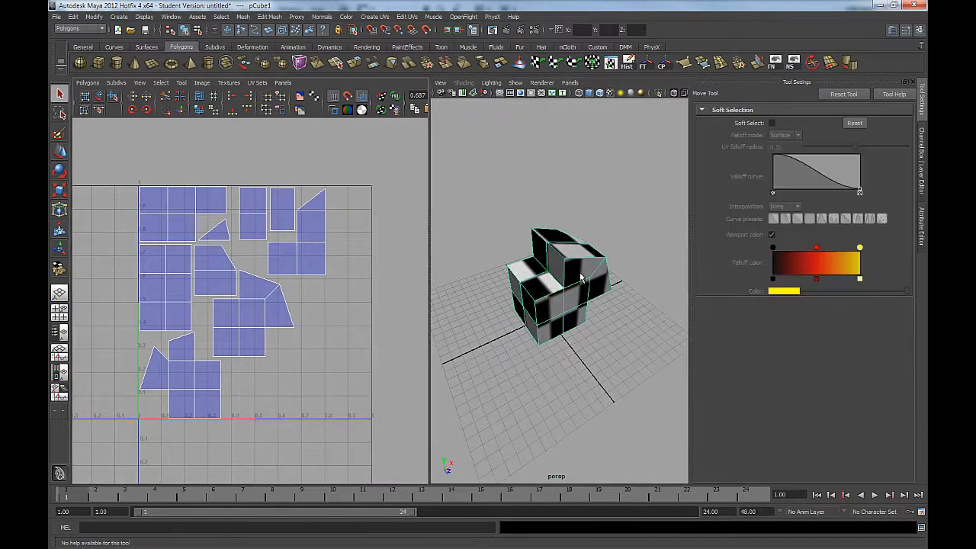
Show the cube model's transform channels and delete its construction history.
left_click(921, 181)
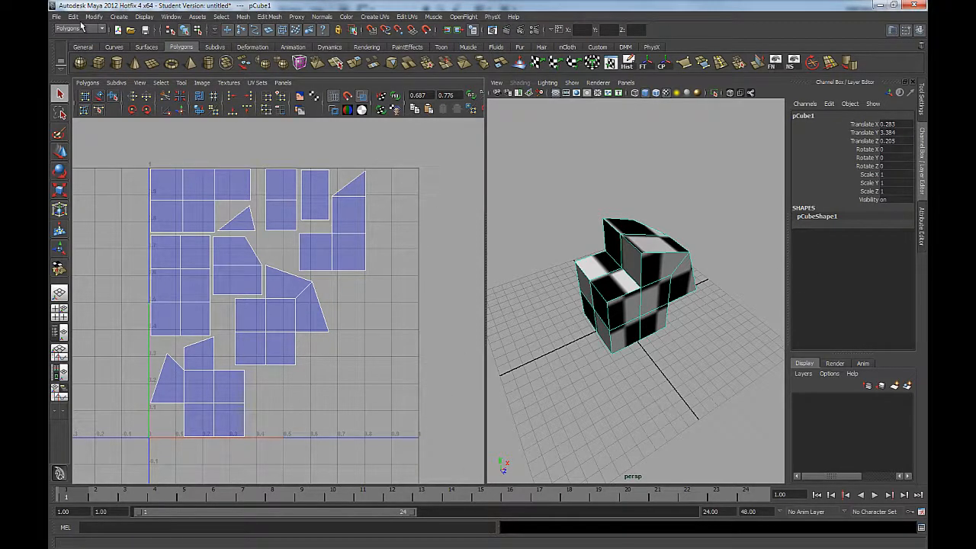
left_click(73, 16)
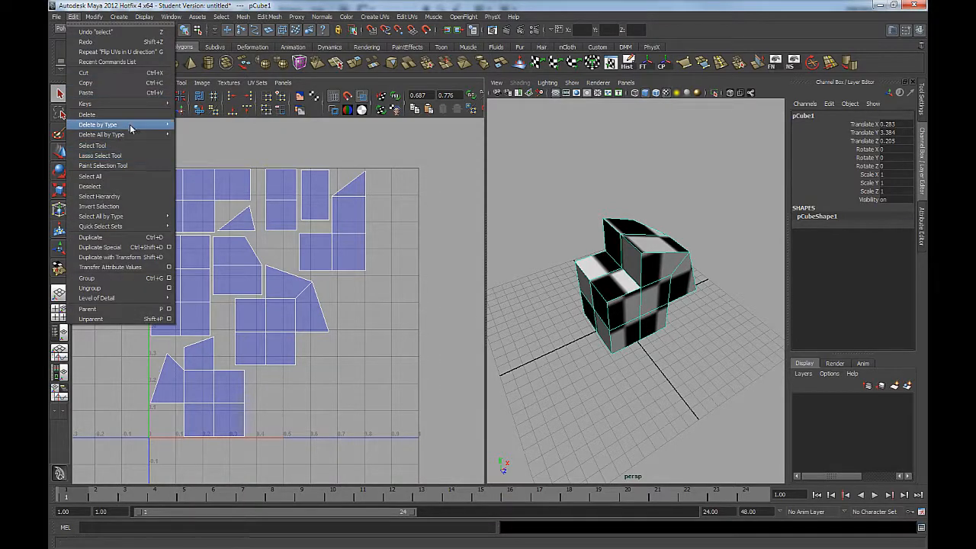
mouse_move(131, 124)
left_click(196, 131)
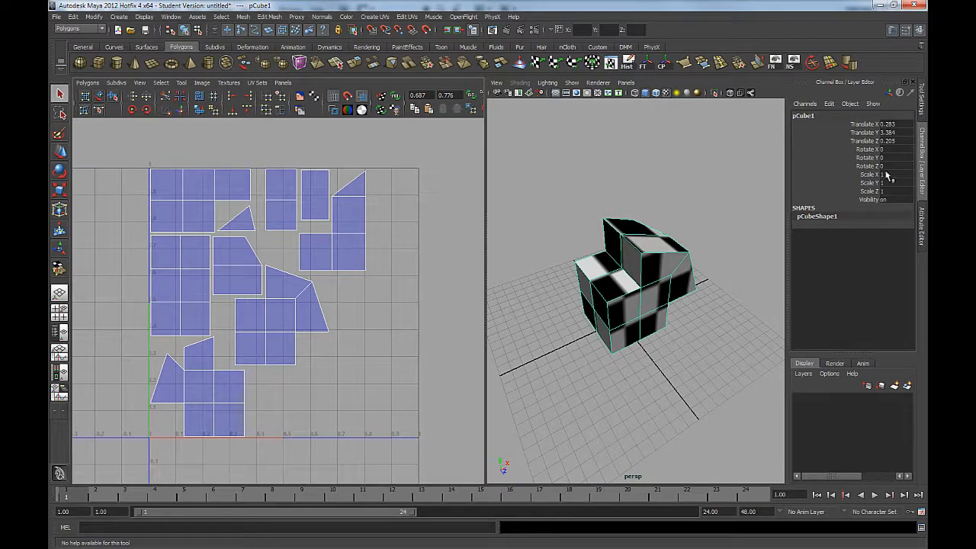
Freeze all transformations of the cube model: translate, rotate and scale.
right_click(868, 145)
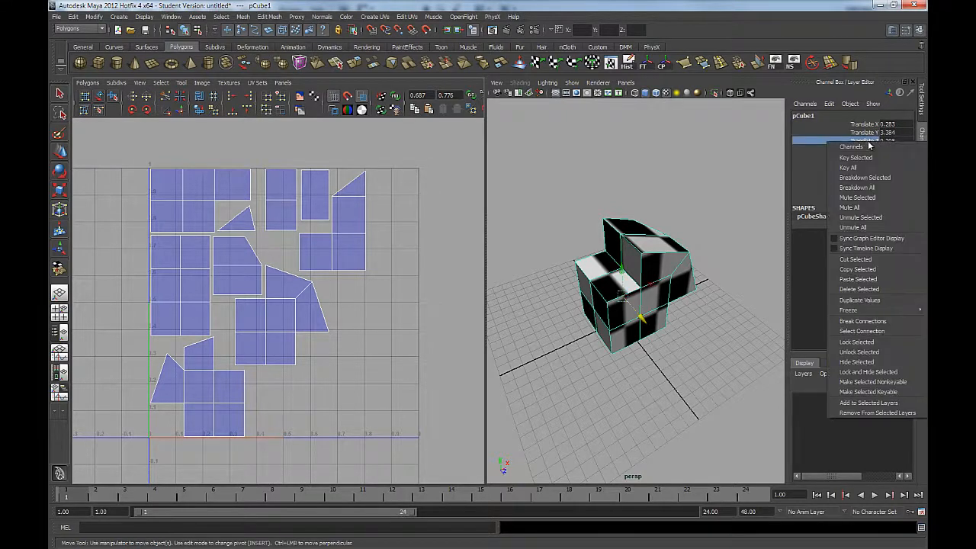
mouse_move(847, 312)
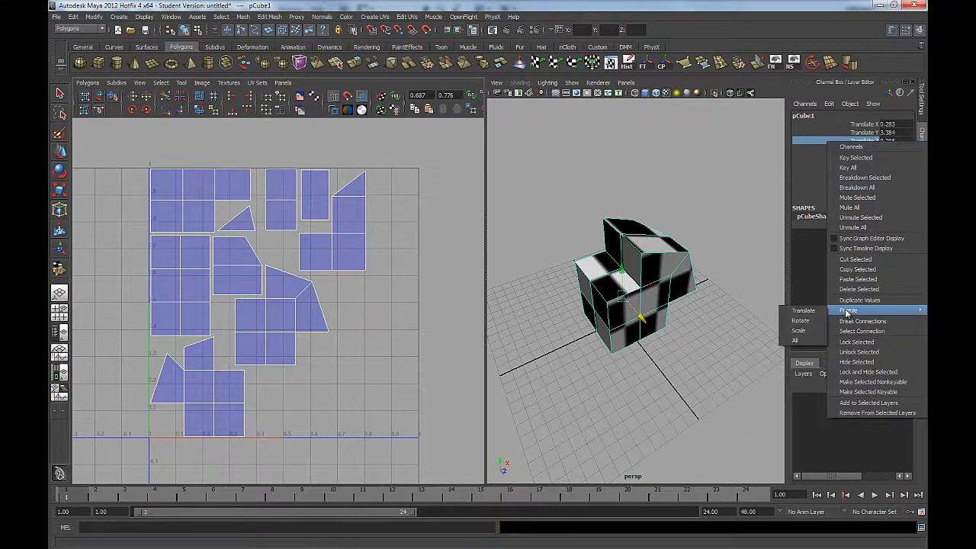
left_click(796, 340)
left_click_drag(554, 385, 673, 294, "alt")
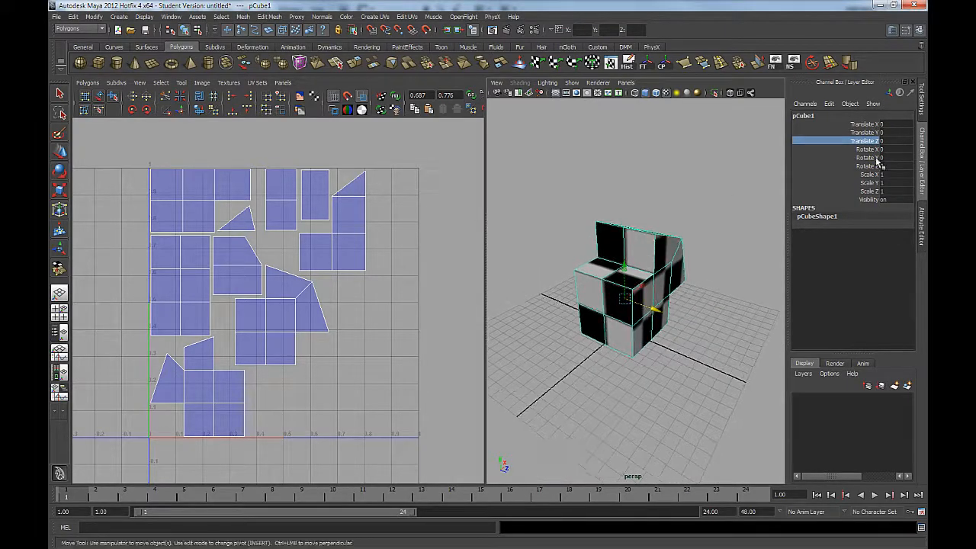
right_click(886, 144)
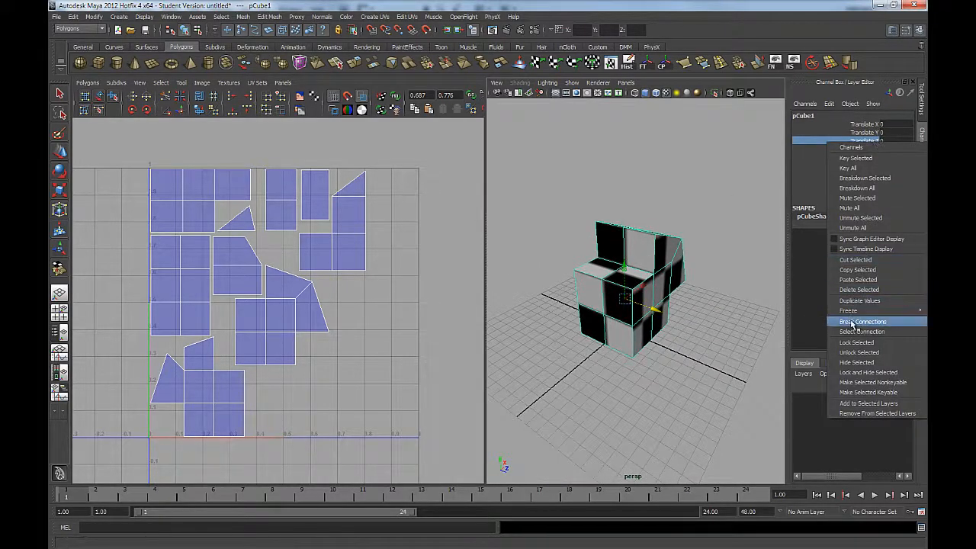
left_click(764, 93)
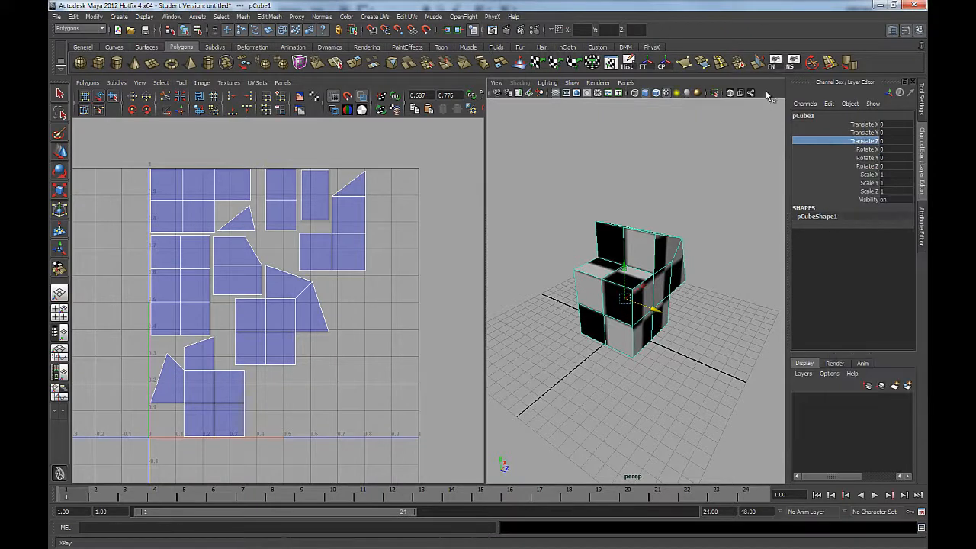
left_click(94, 17)
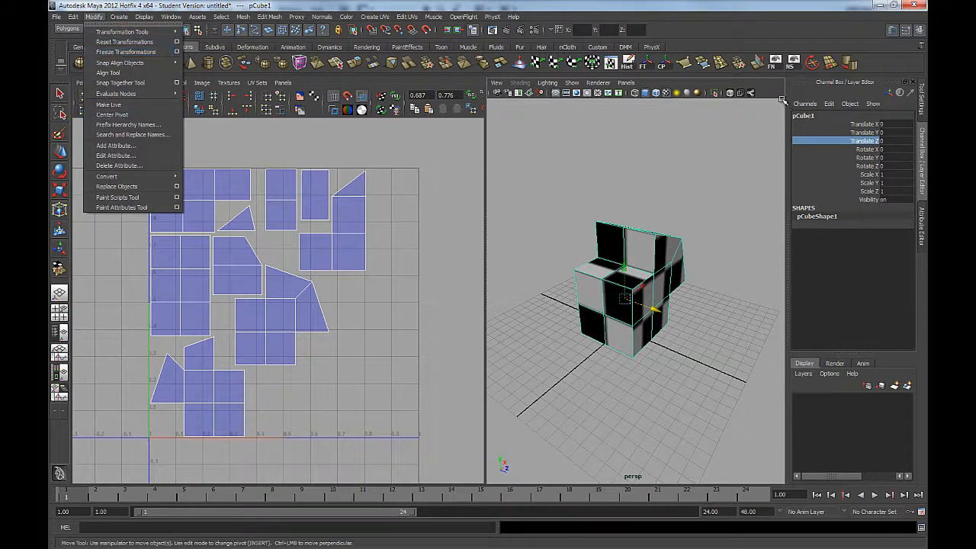
left_click(773, 101)
Switch the cube model to UV component mode in the UV layout and select all of its UVs.
key("q")
left_click(645, 272)
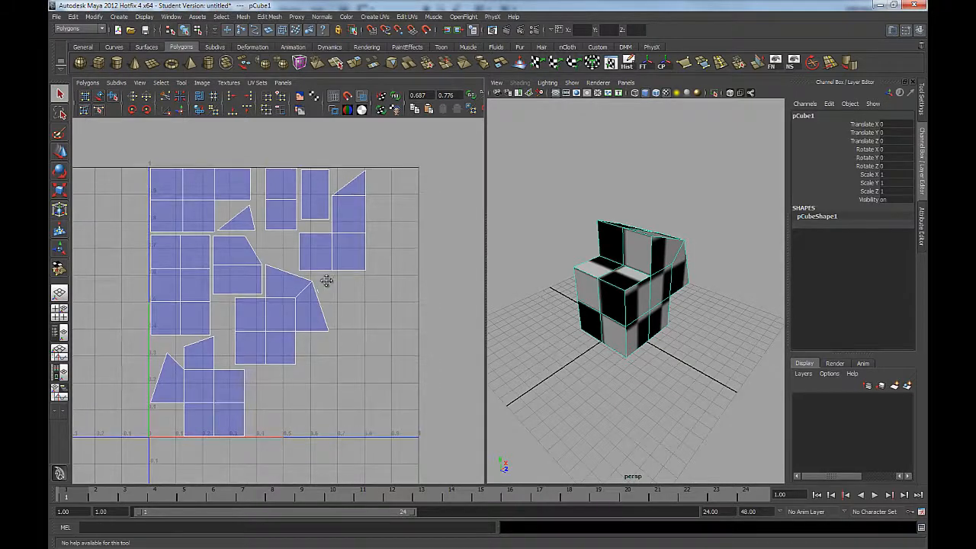
middle_click_drag(327, 279, 337, 264, "alt")
scroll(362, 285, "down", 1)
right_click(355, 239)
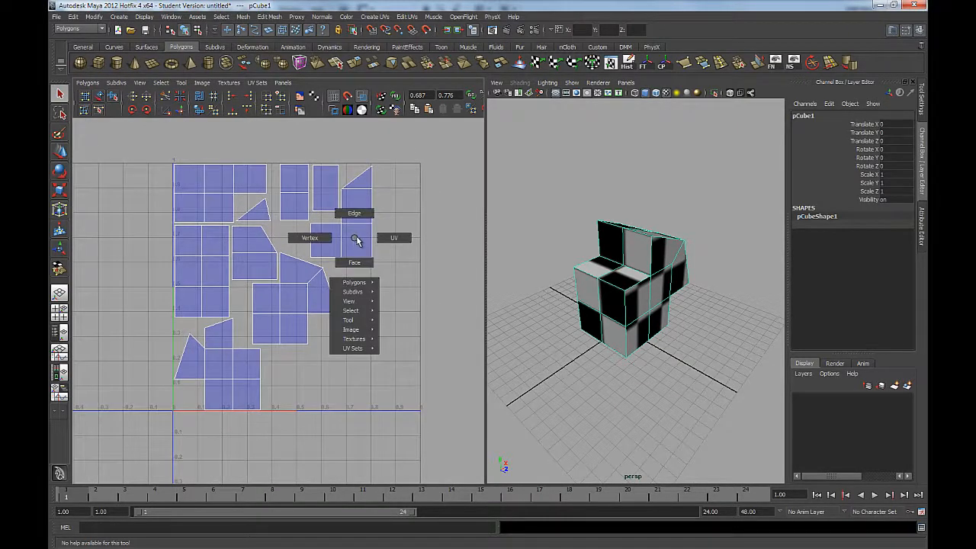
left_click(394, 238)
left_click_drag(194, 414, 158, 433)
Start a UV Snapshot of the selected UVs and name the output file "demo TEMP" in the project's images folder.
left_click(92, 86)
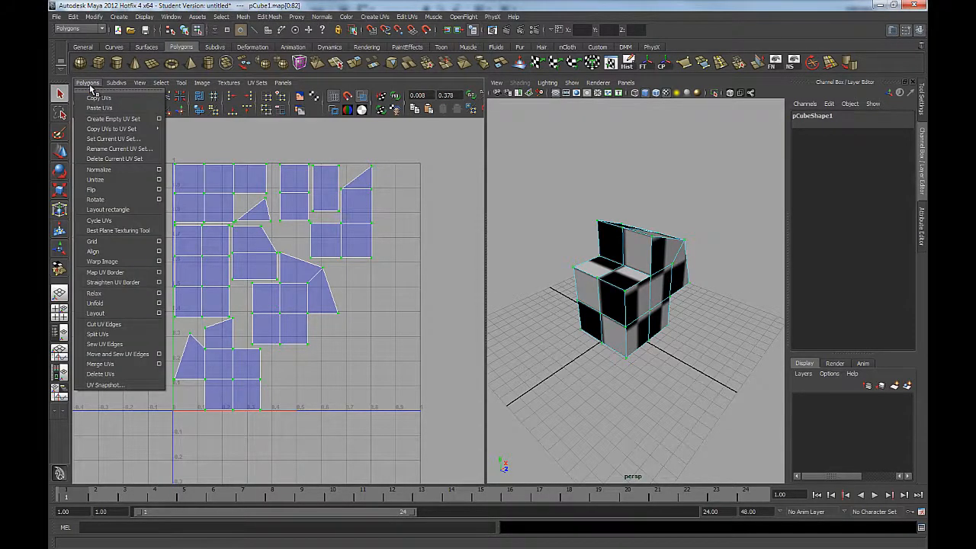
left_click(105, 385)
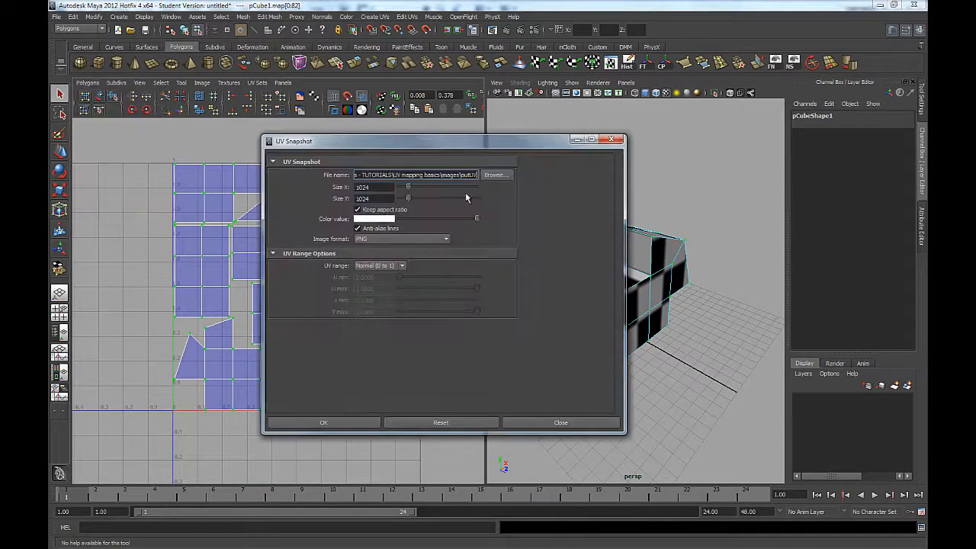
left_click_drag(488, 141, 549, 129)
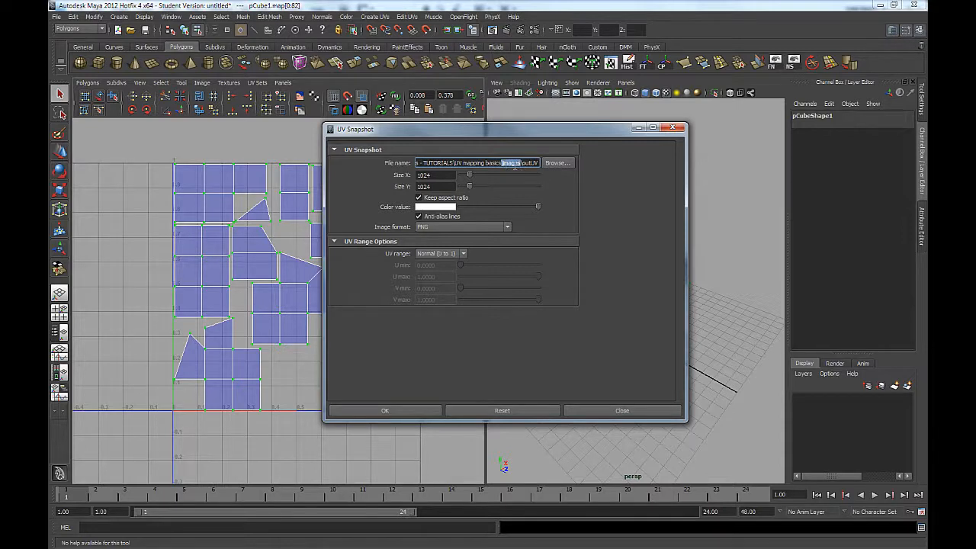
left_click(530, 164)
type("dmeo")
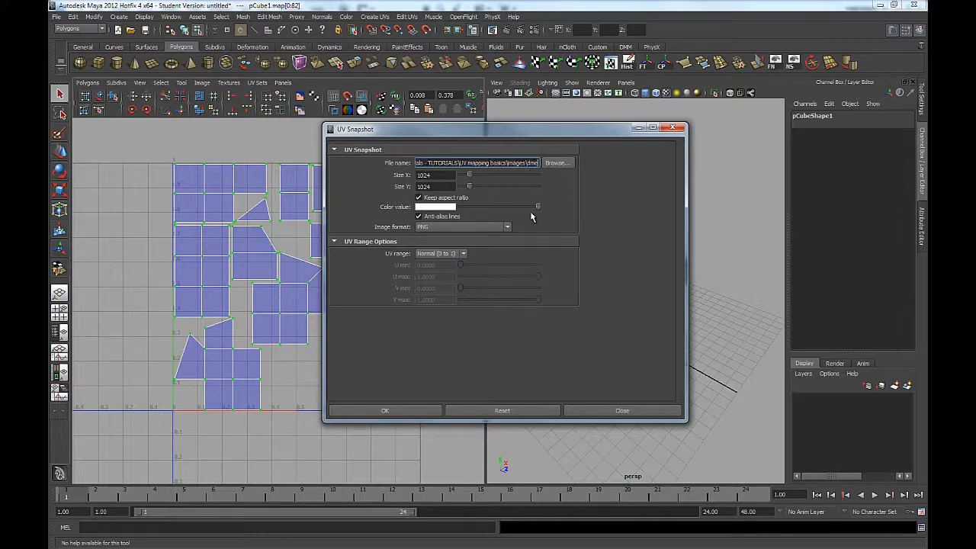
key("BackSpace")
key("BackSpace")
key("BackSpace")
key("BackSpace")
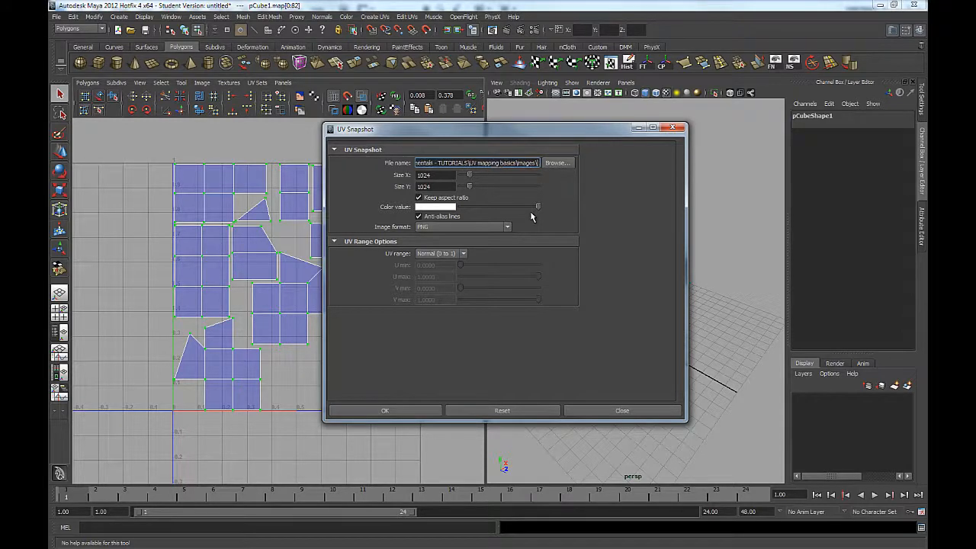
type("de")
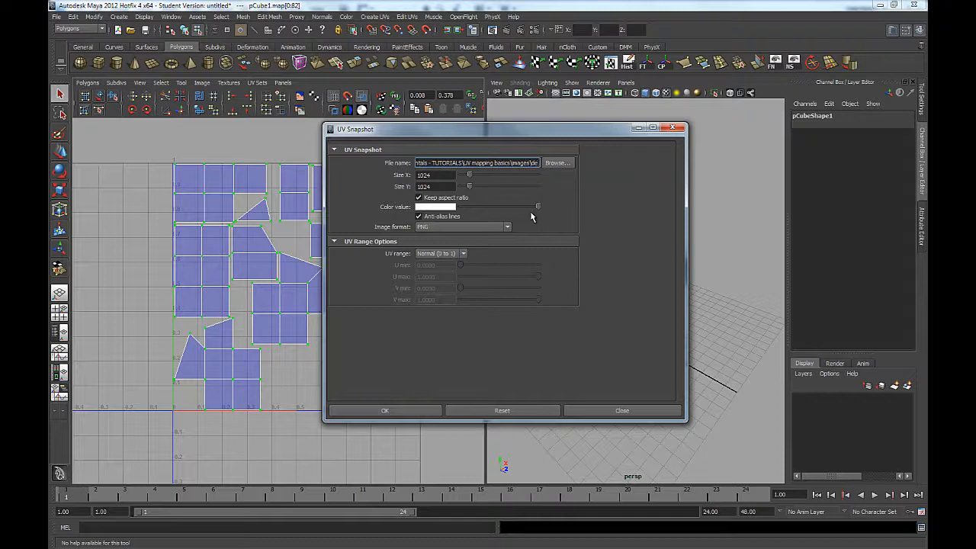
type("mo TEMP")
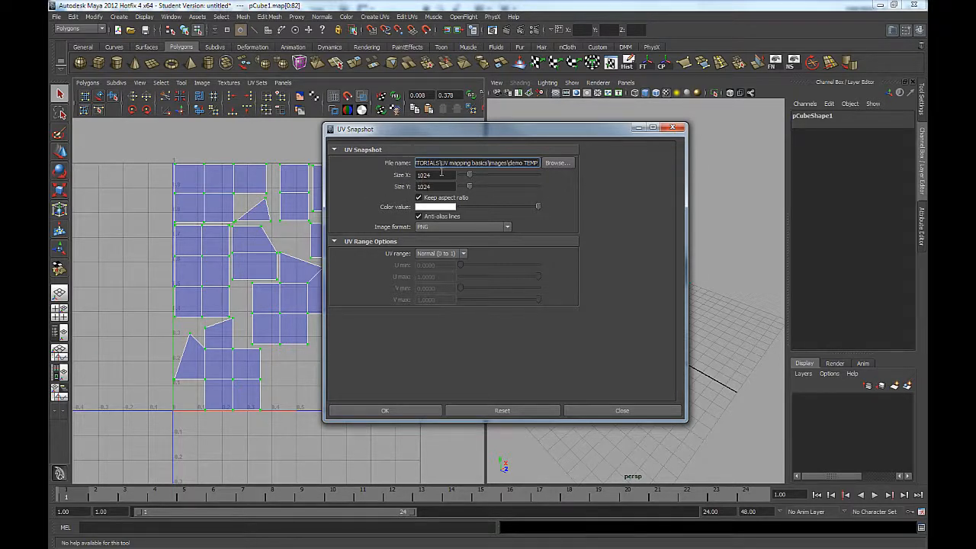
Check the snapshot's X and Y size and anti-aliasing settings, and set its line color value to black.
double_click(438, 174)
double_click(436, 186)
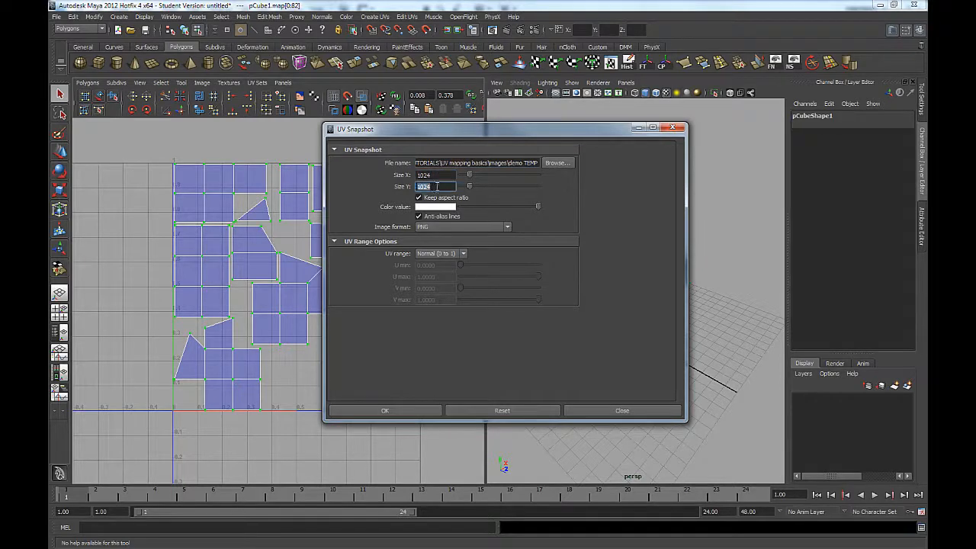
double_click(436, 174)
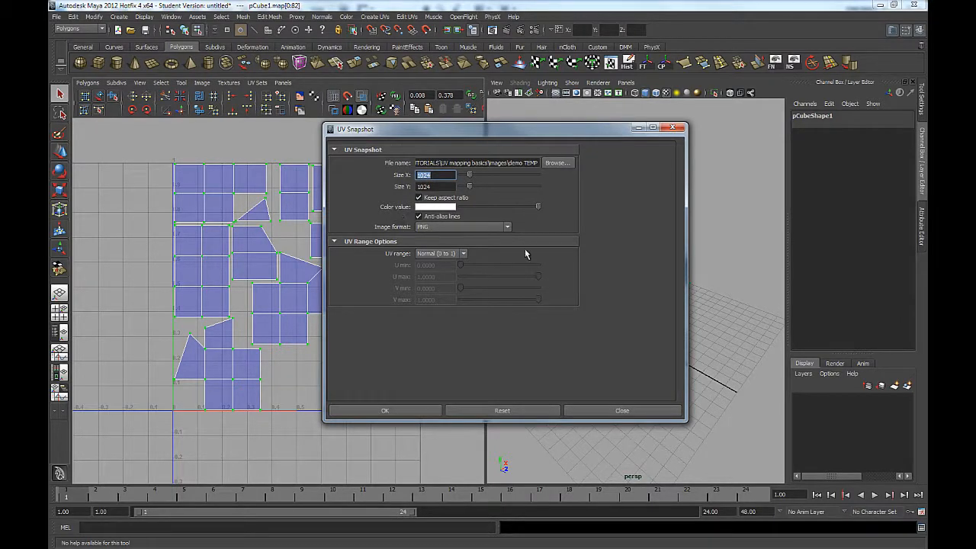
left_click(417, 215)
left_click_drag(538, 208, 442, 211)
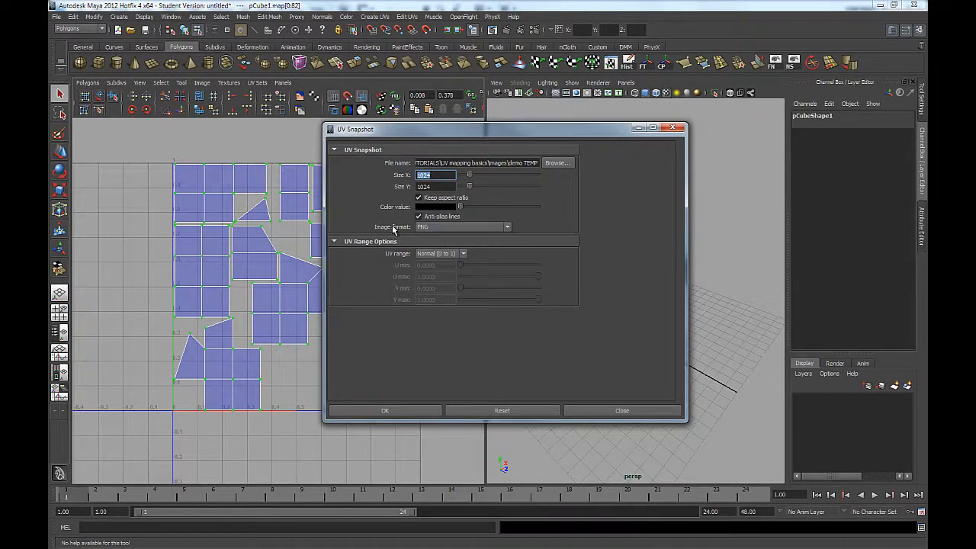
Choose PNG as the snapshot's image format and export the UV snapshot.
left_click(454, 229)
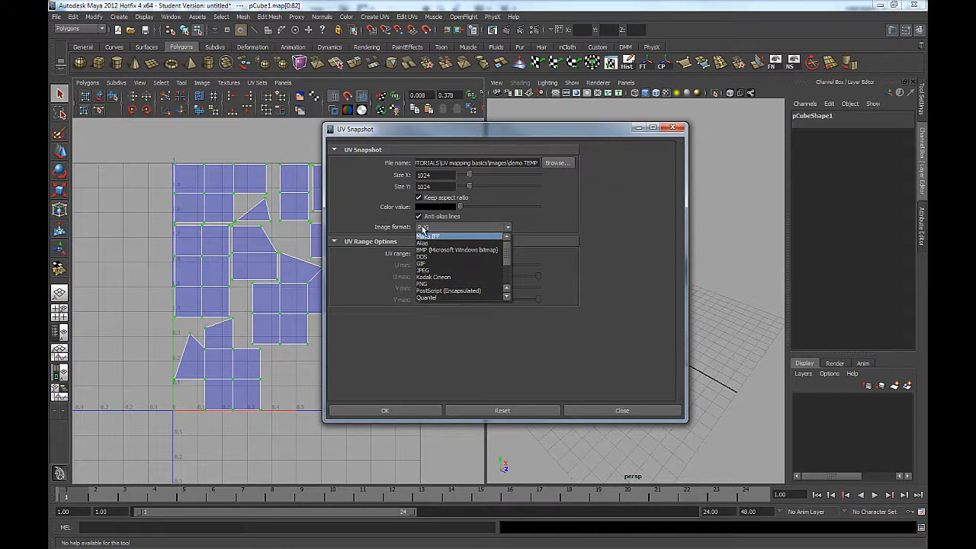
left_click(429, 284)
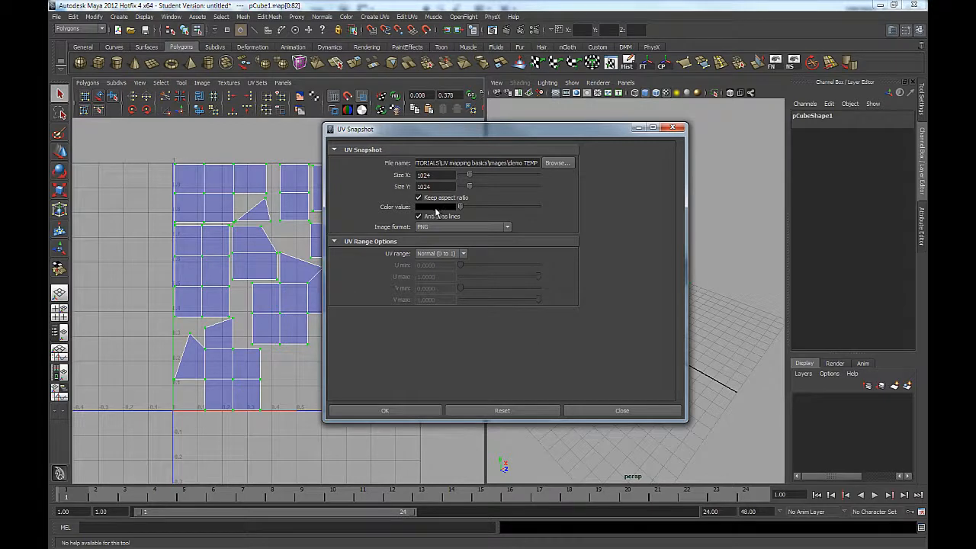
left_click(434, 228)
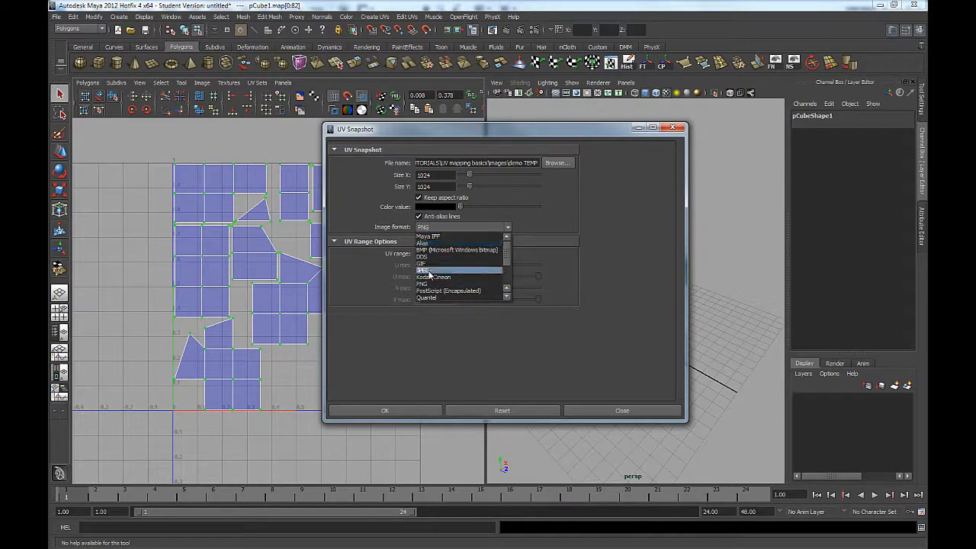
left_click(593, 215)
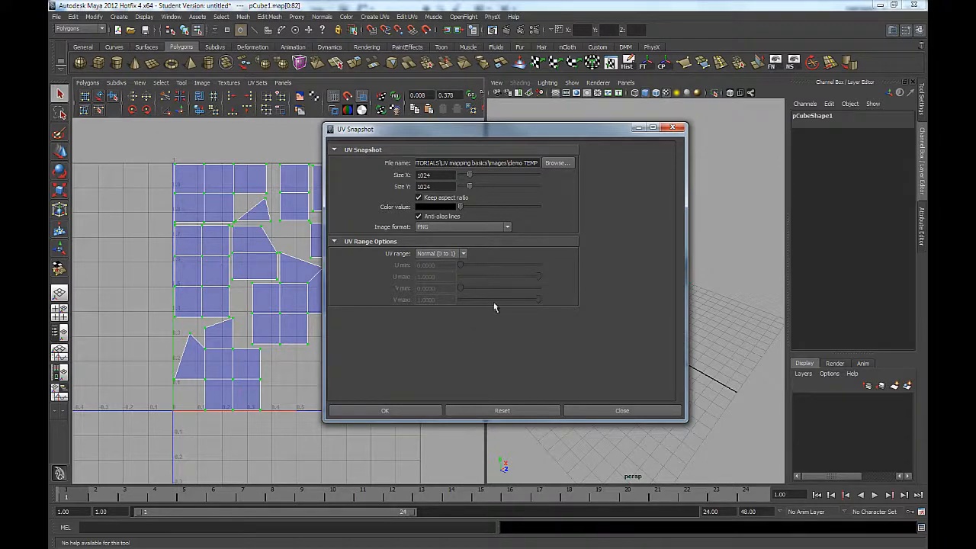
left_click(392, 410)
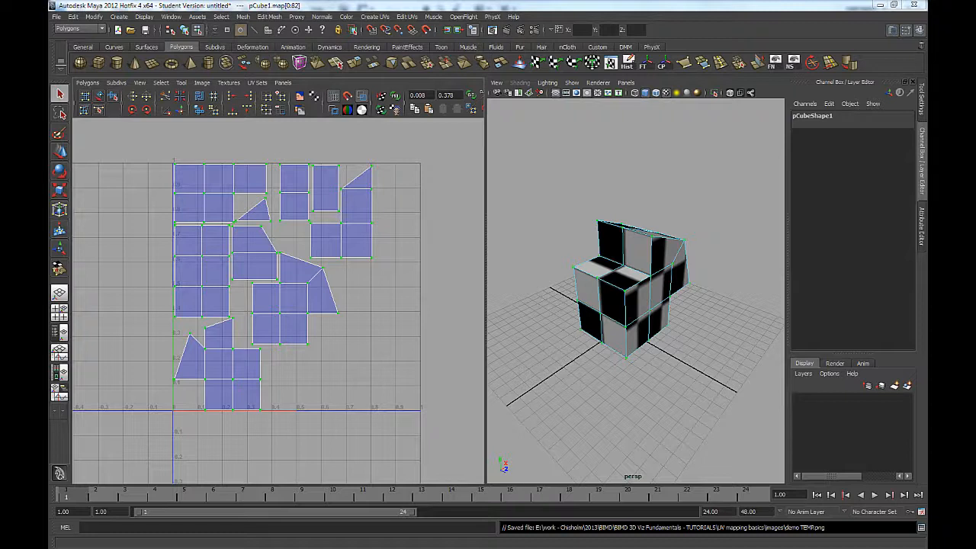
Switch to File Explorer, open demo TEMP from the images folder in Windows Photo Viewer, and enlarge it to examine the exported UV lines.
left_click_drag(48, 66, 417, 51)
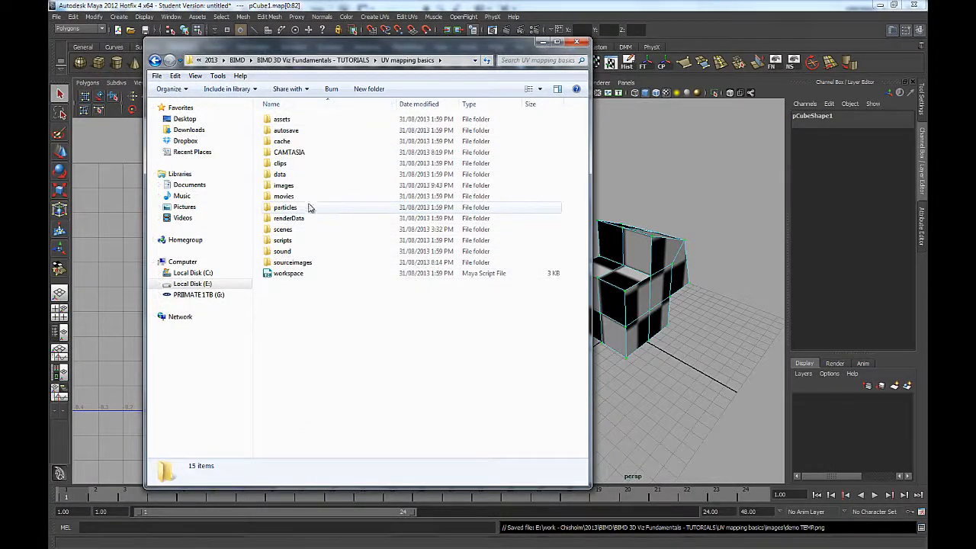
double_click(284, 185)
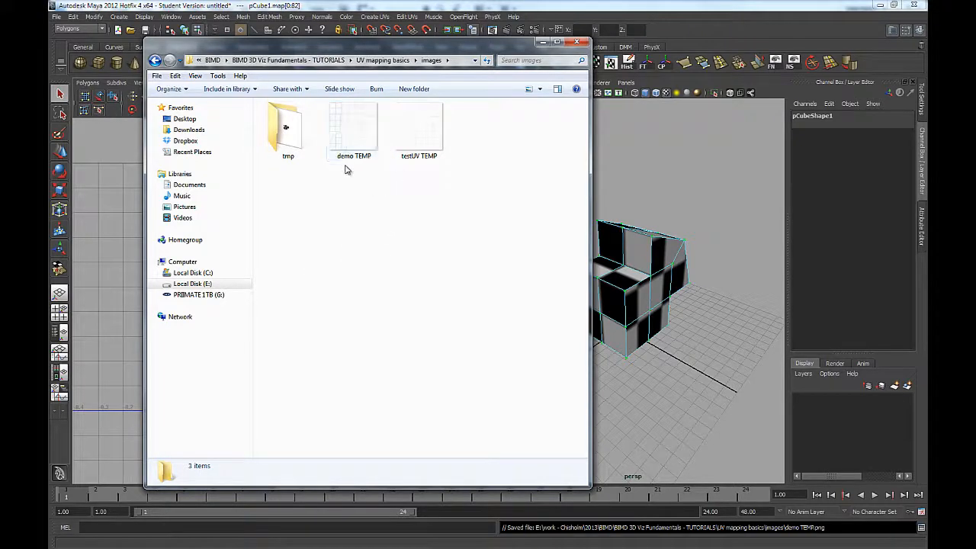
left_click(357, 135)
double_click(356, 137)
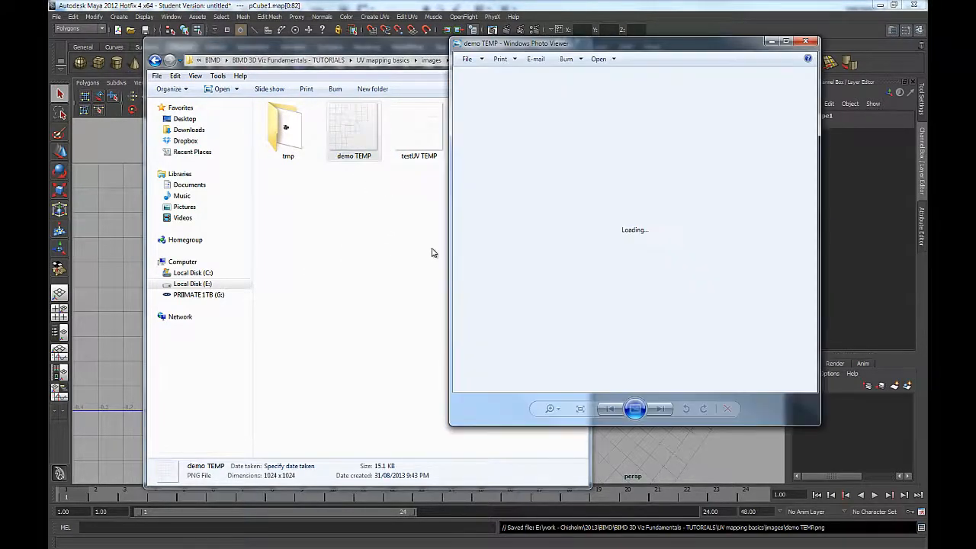
left_click_drag(449, 263, 414, 262)
left_click_drag(471, 423, 473, 458)
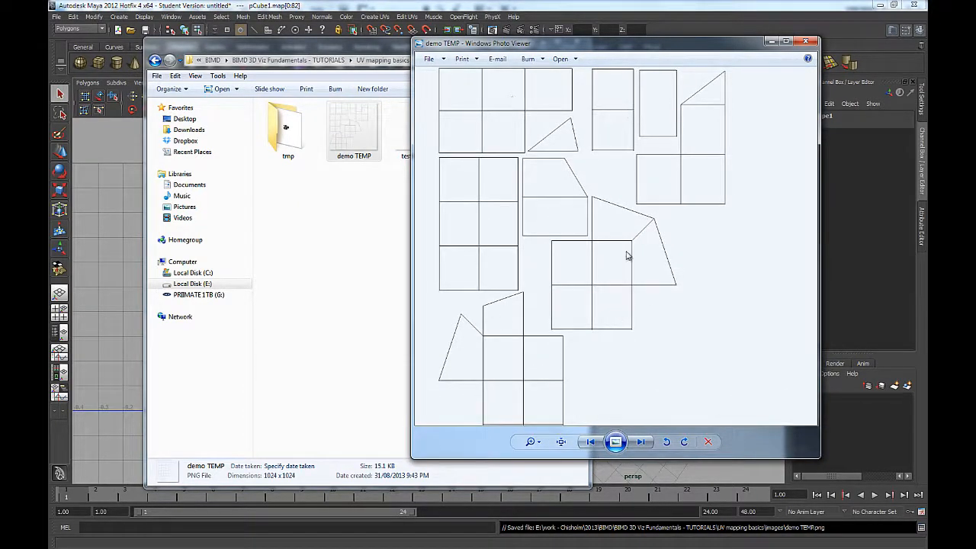
left_click_drag(630, 57, 703, 67)
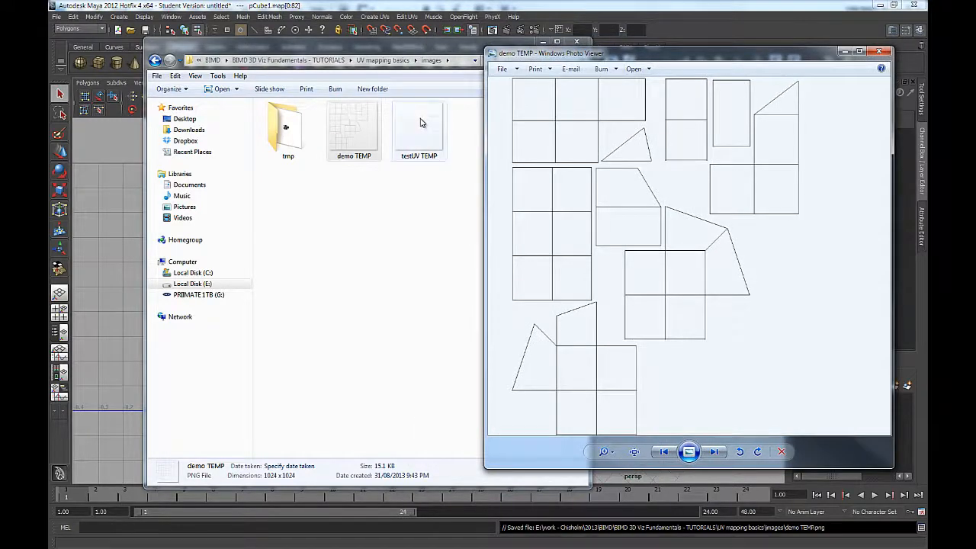
Open the testUV TEMP image, compare its line visibility with demo TEMP side by side, and close it.
double_click(421, 124)
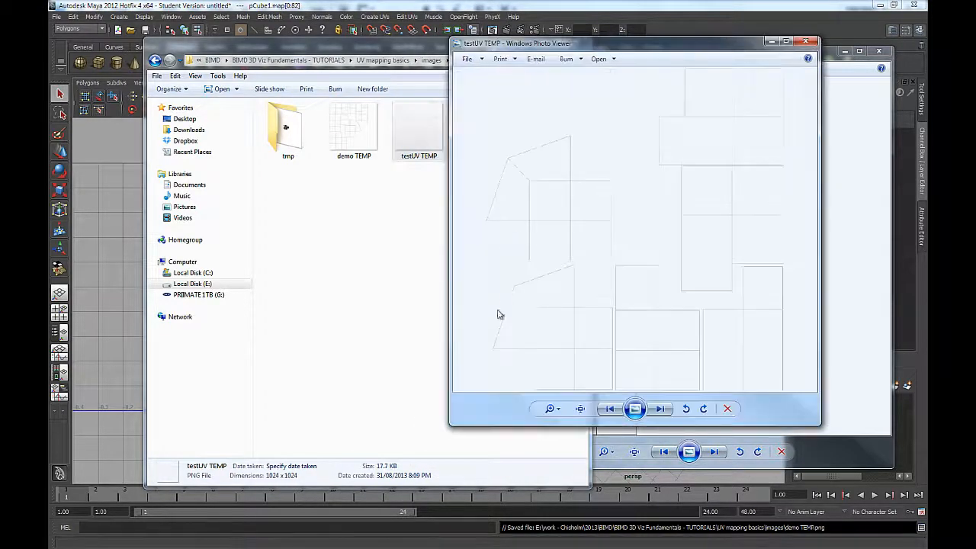
left_click_drag(454, 424, 363, 462)
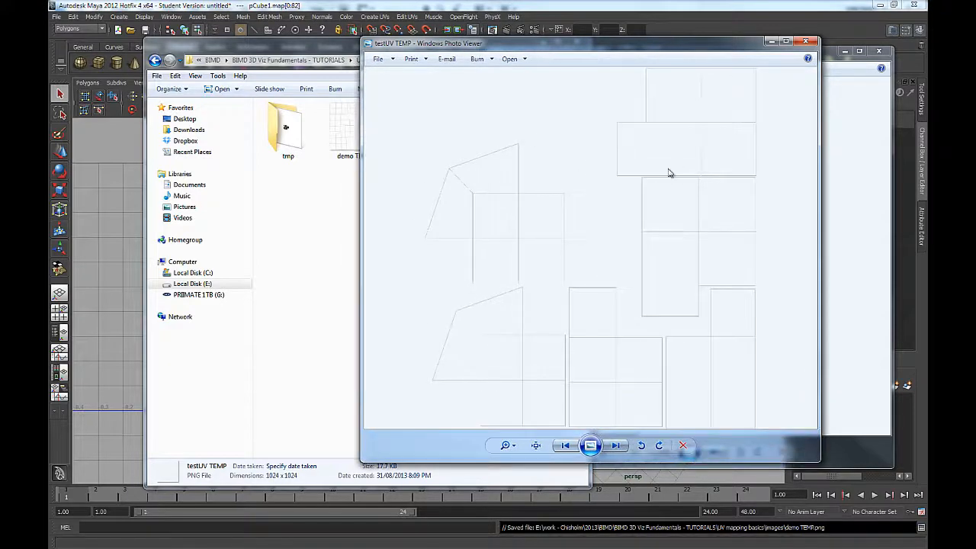
left_click_drag(675, 44, 427, 48)
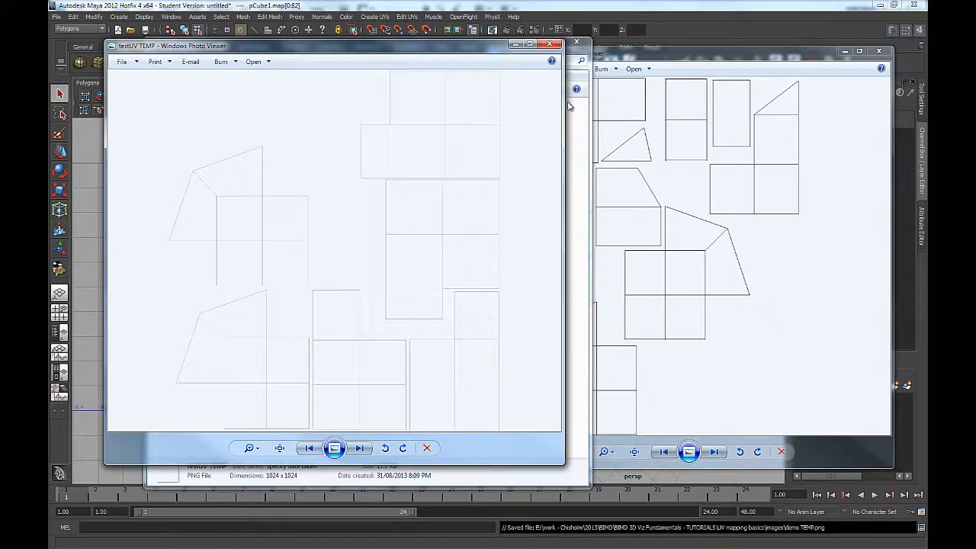
left_click(549, 45)
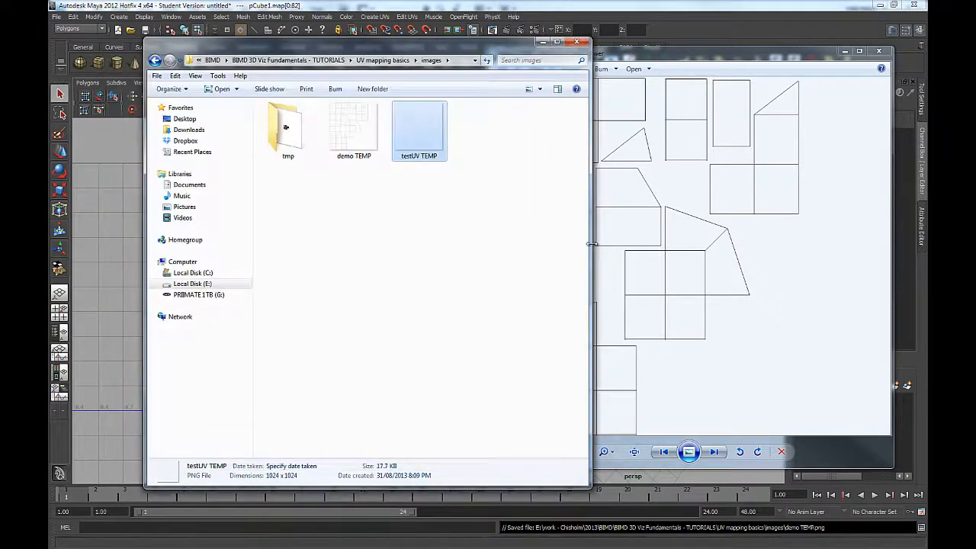
Move the images folder window aside and bring the demo TEMP image to the front to examine its UV shells.
left_click(655, 60)
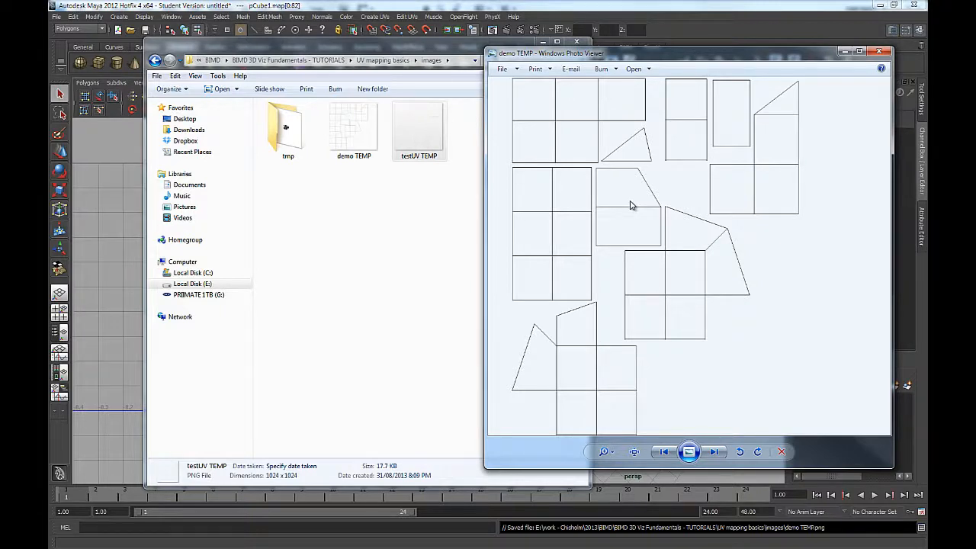
left_click_drag(429, 52, 385, 56)
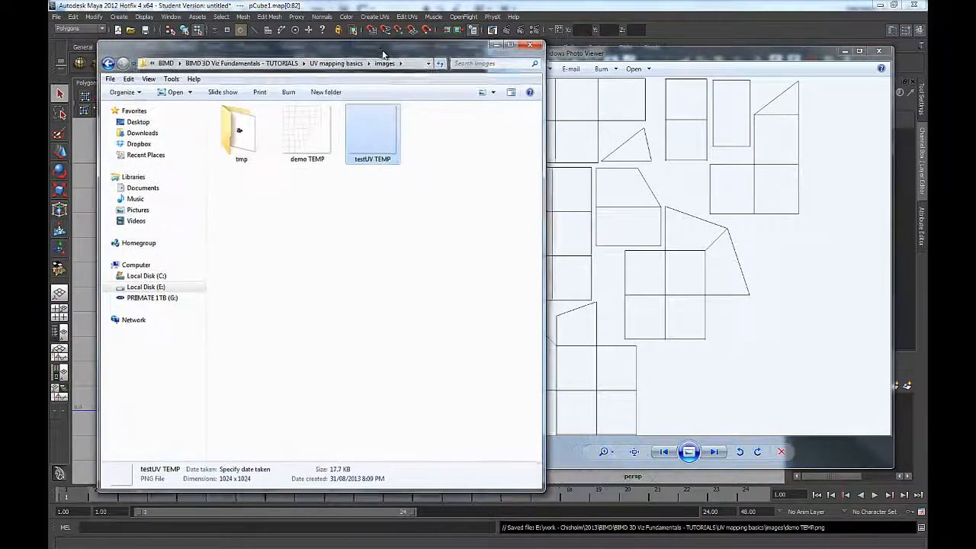
left_click(648, 201)
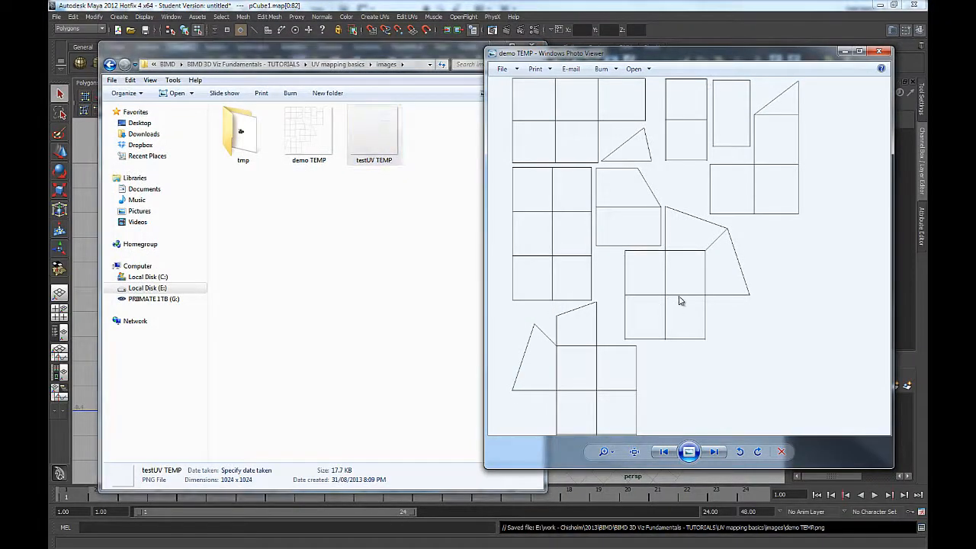